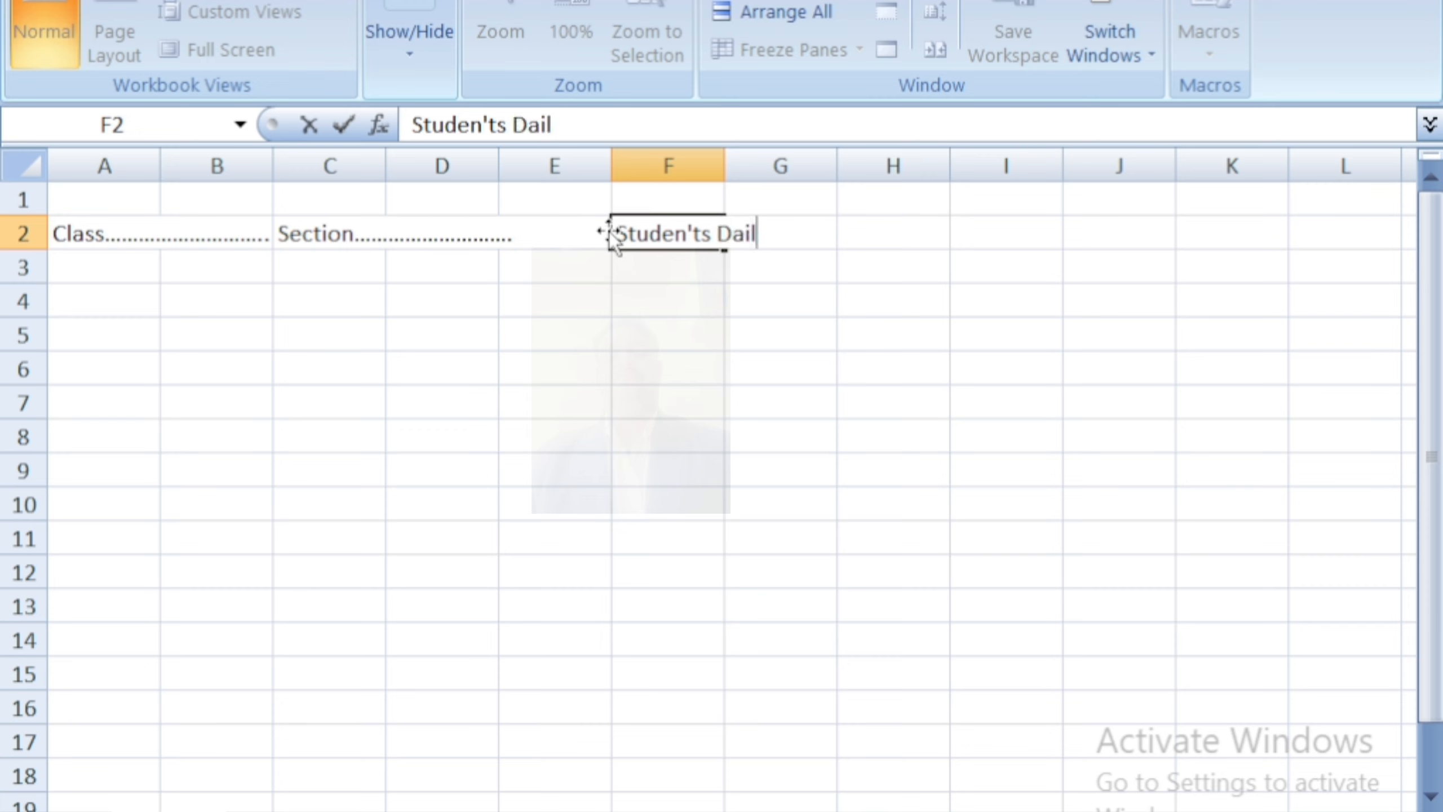
Complete the register title in cell F2 as "Studen'ts Daily Attendance Register"
text(tt)
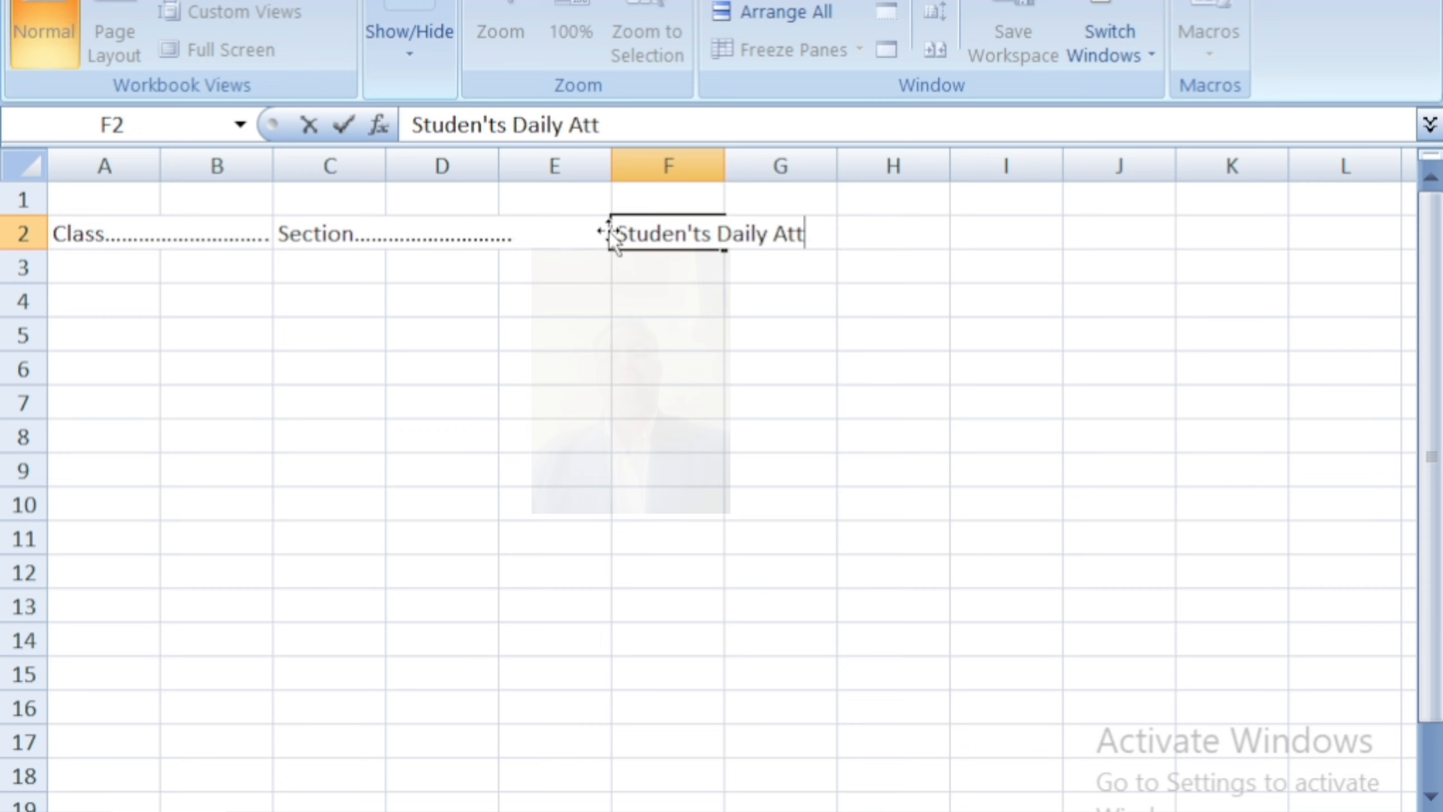
text(enda)
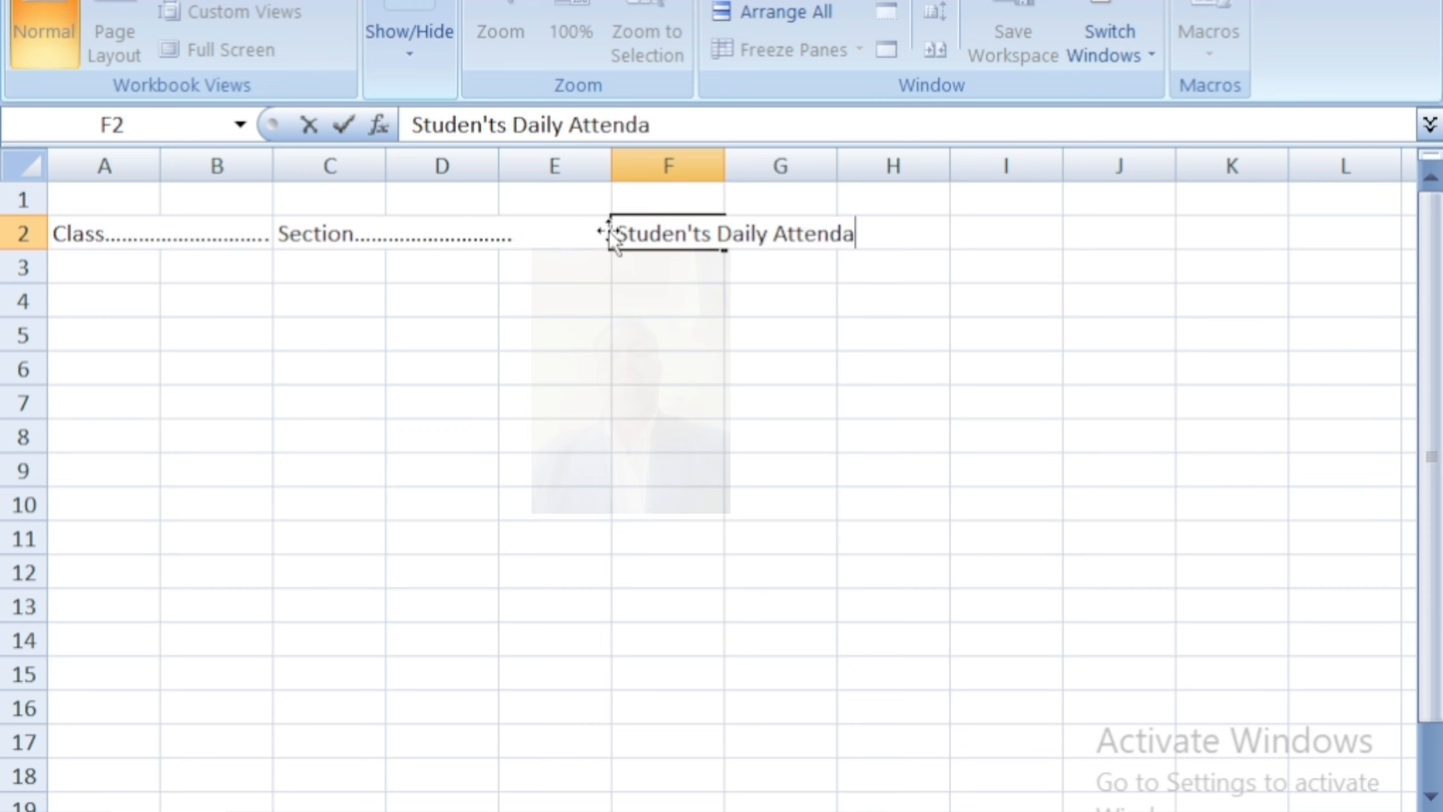
text(nce R)
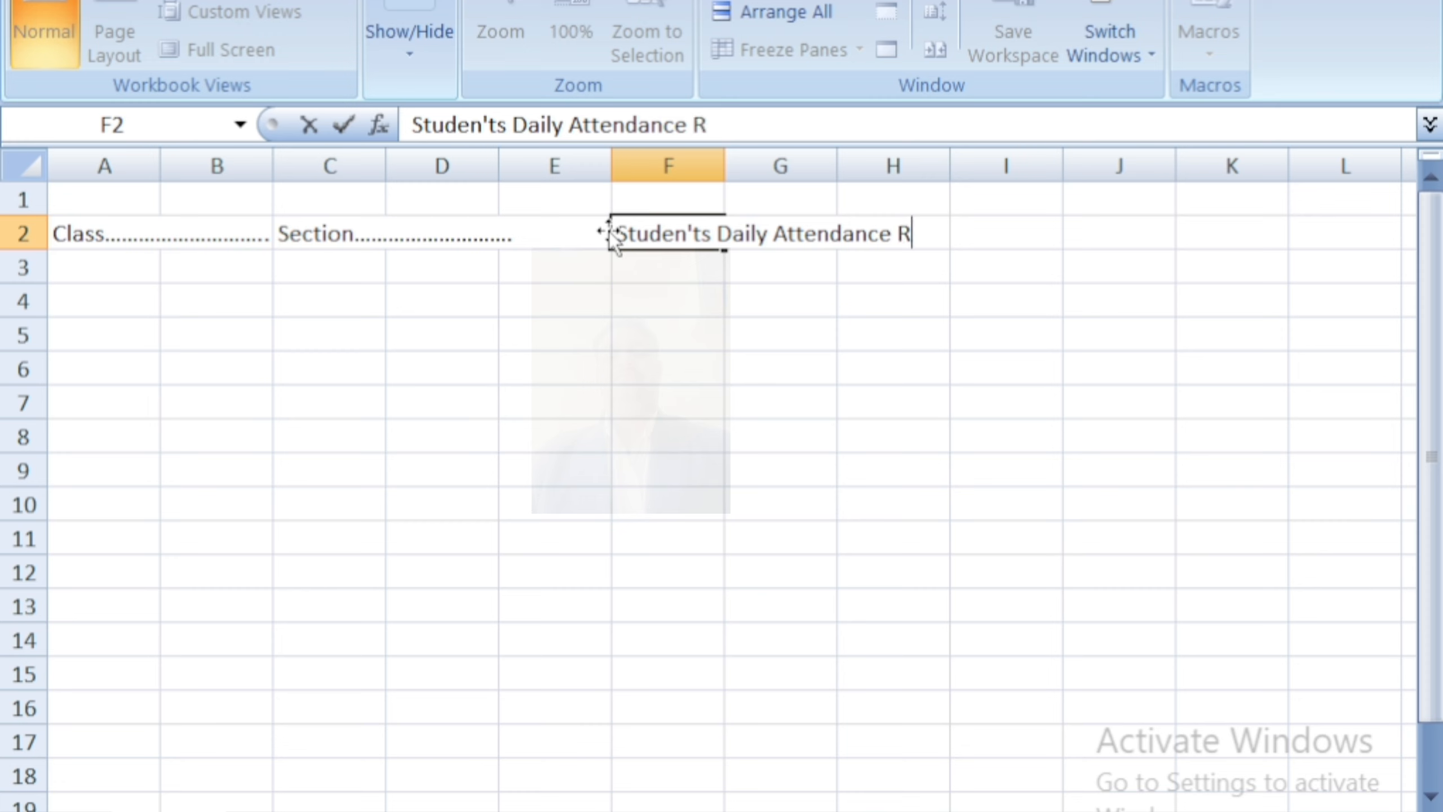
text(egister)
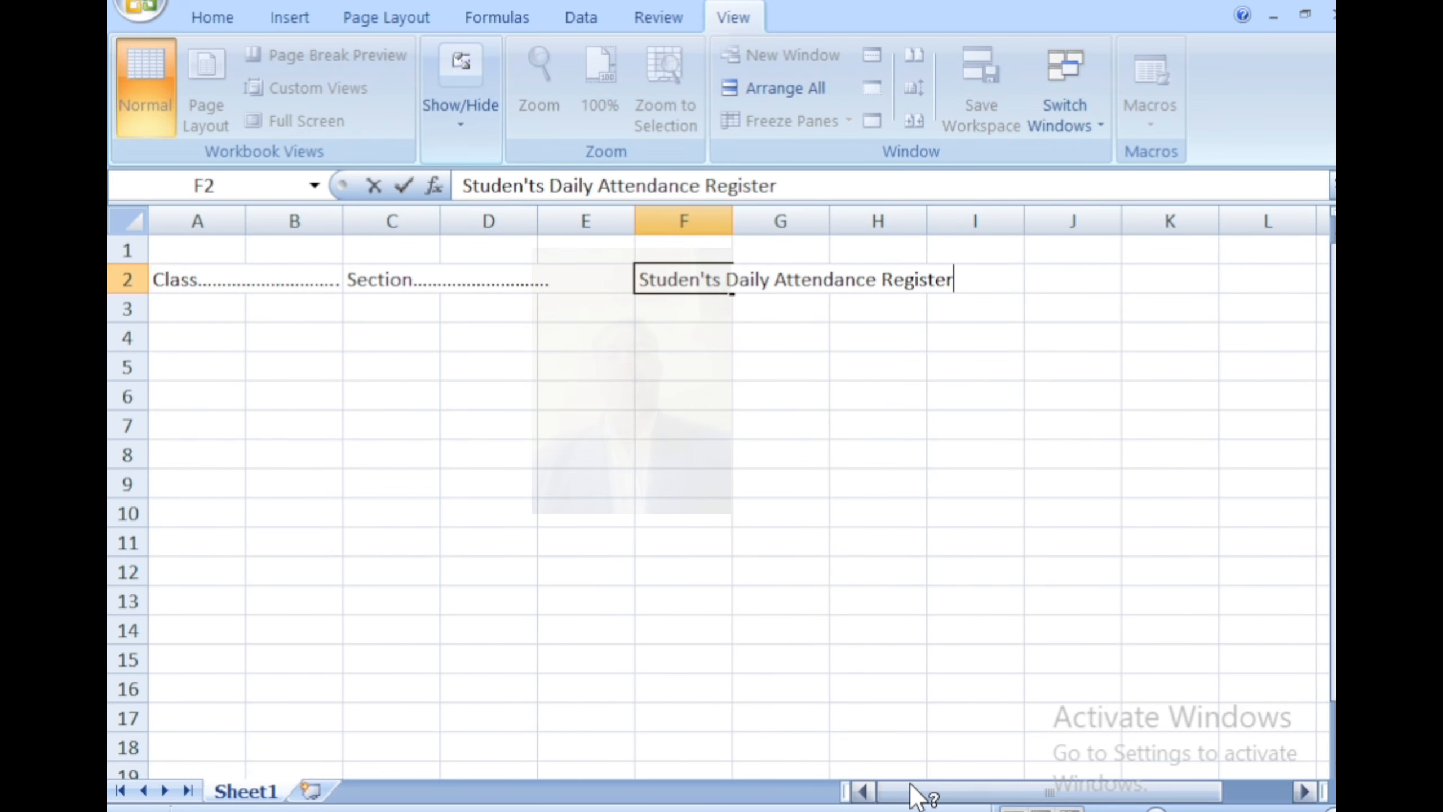
mouse_move(912, 795)
mouse_down()
mouse_move(1121, 799)
mouse_move(924, 790)
mouse_up()
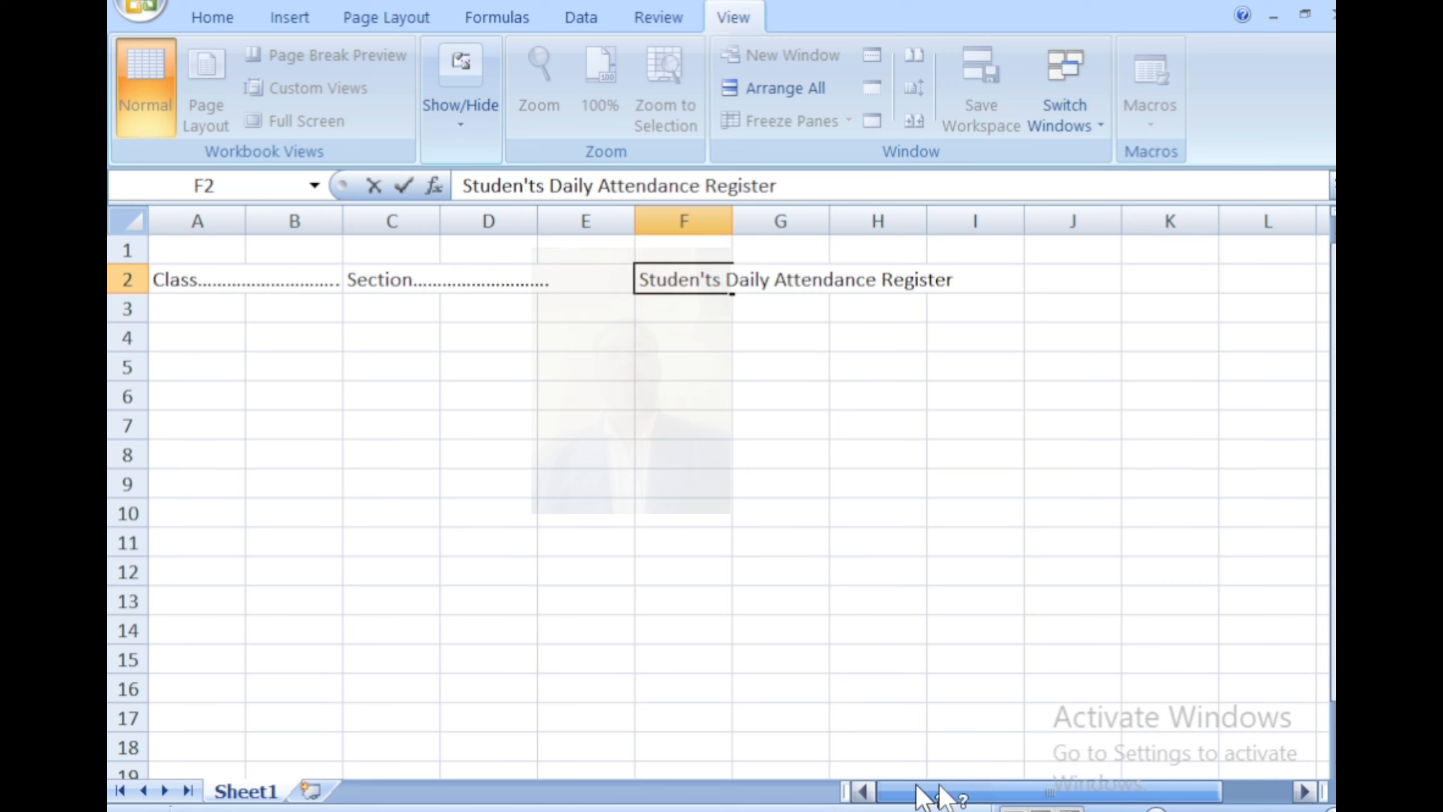
drag(1020, 790, 915, 789)
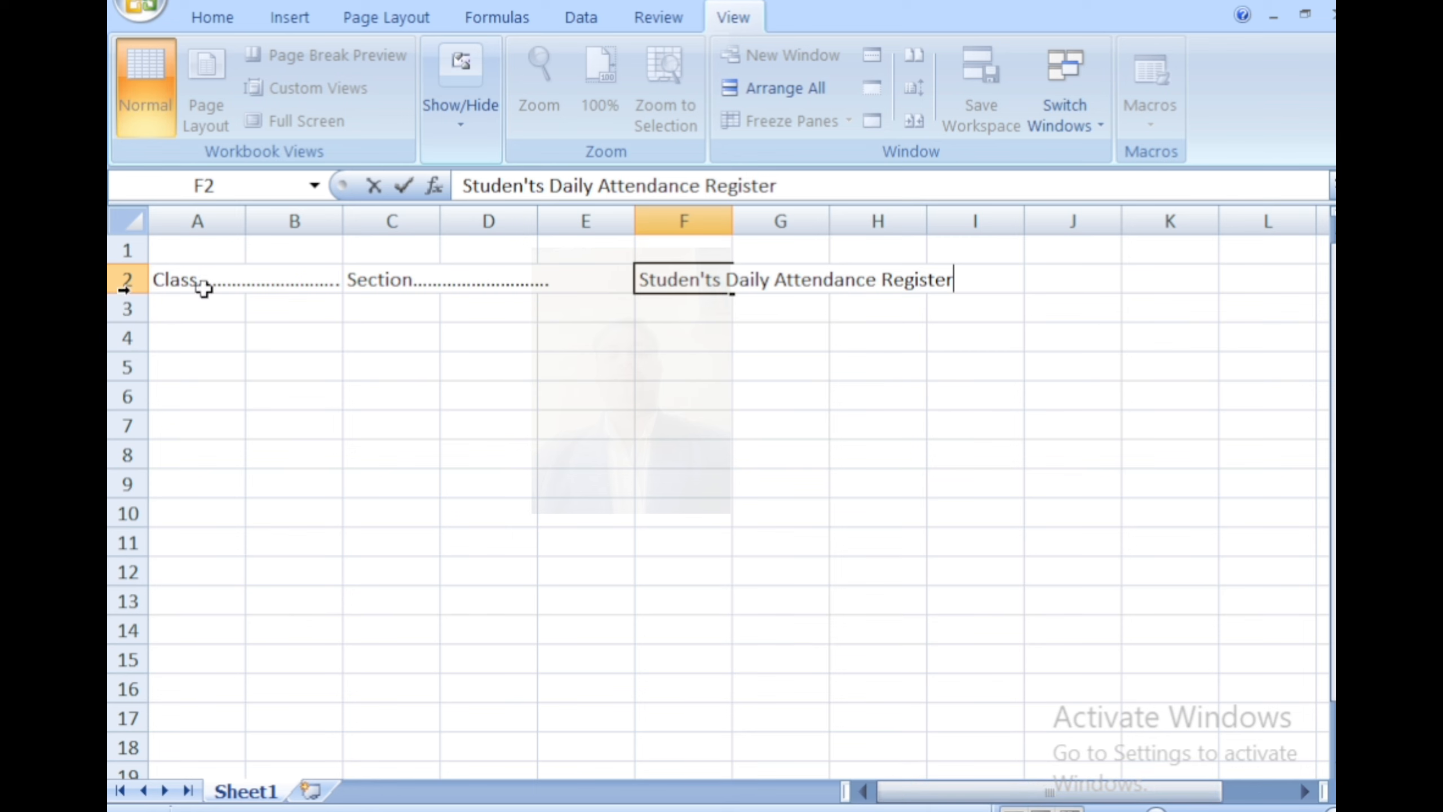
Enter 1 in cell A3 as the starting number of the row below the headings
click(195, 312)
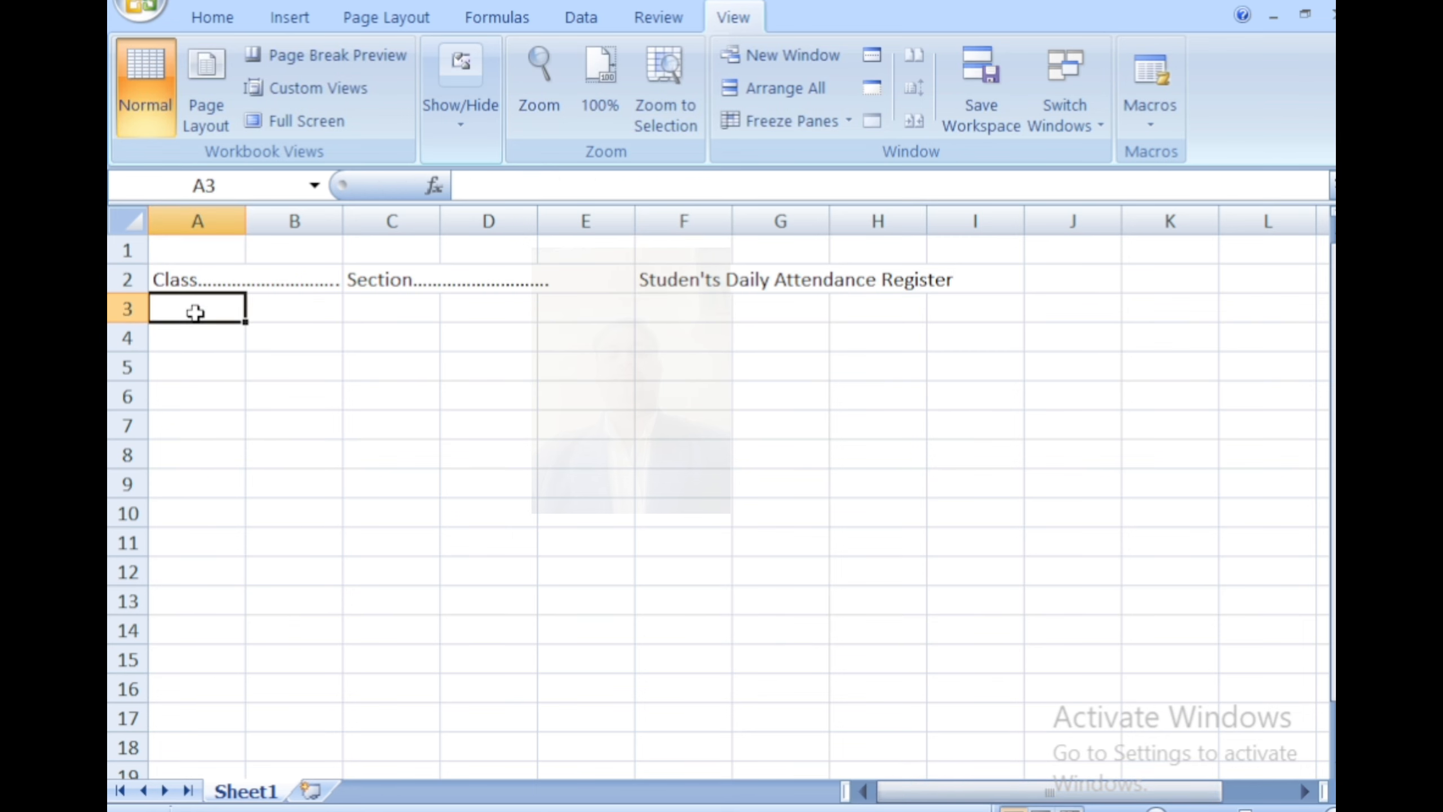
text(1)
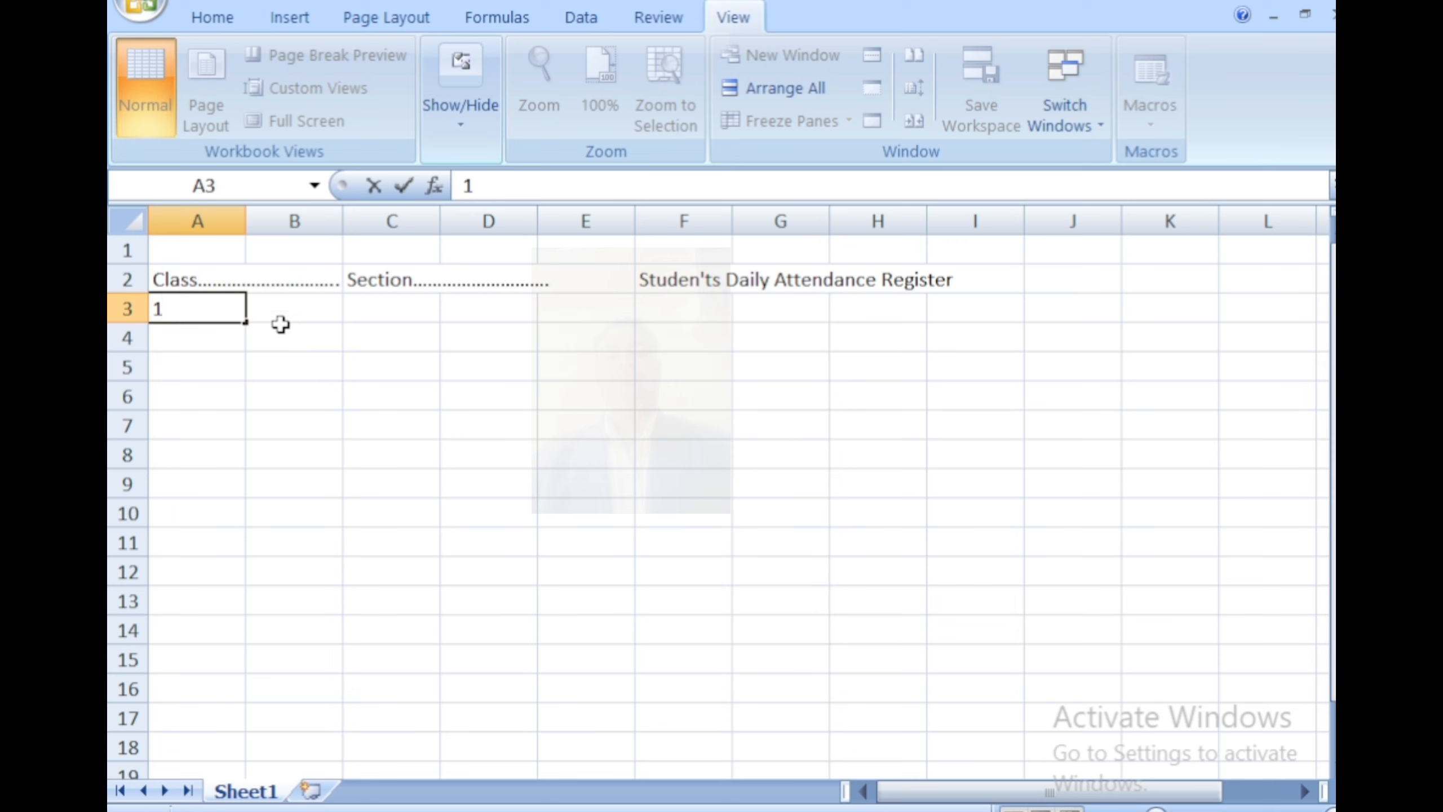
click(266, 313)
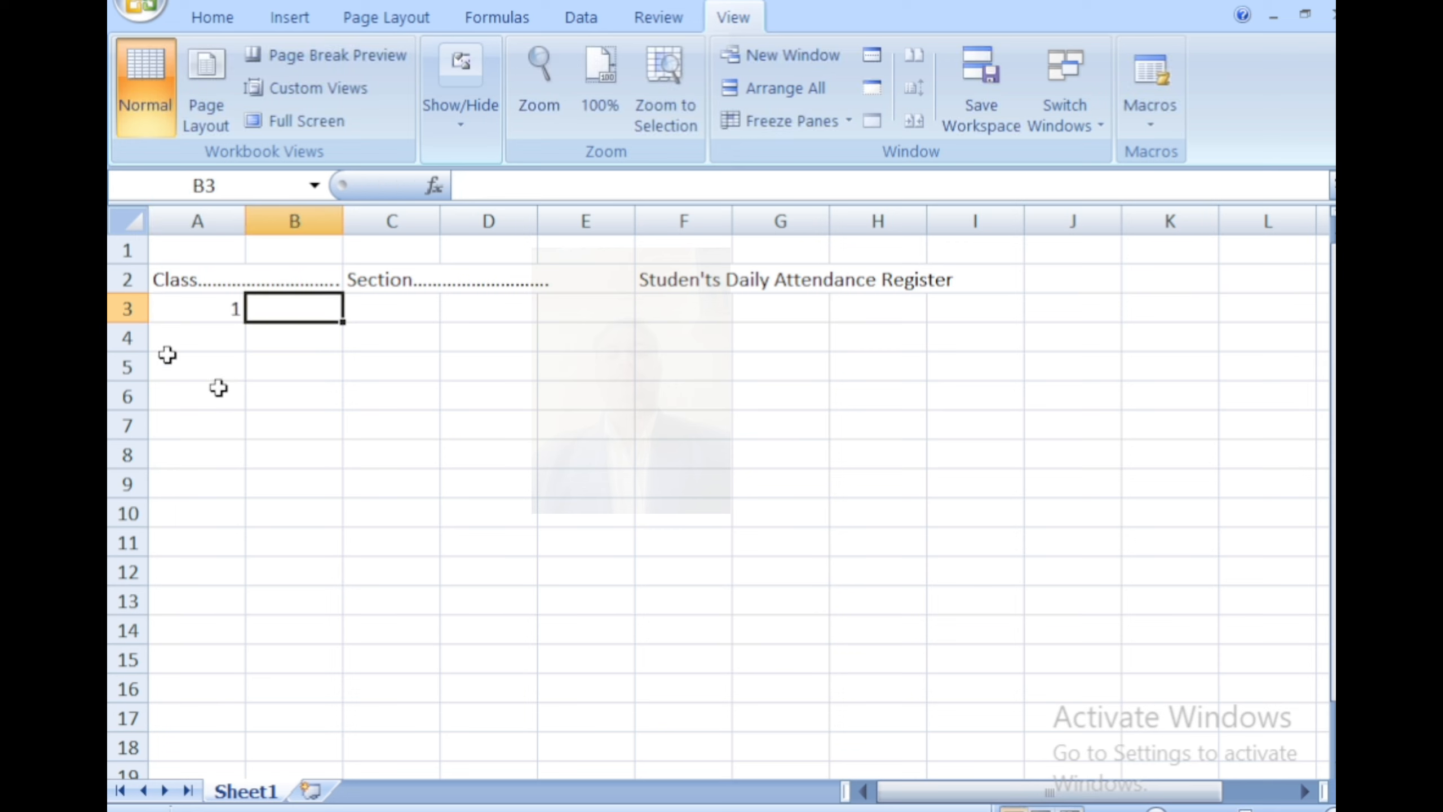
Fill a linear series along row 3 from cell A3, with step value 1 and stop value 47
click(216, 310)
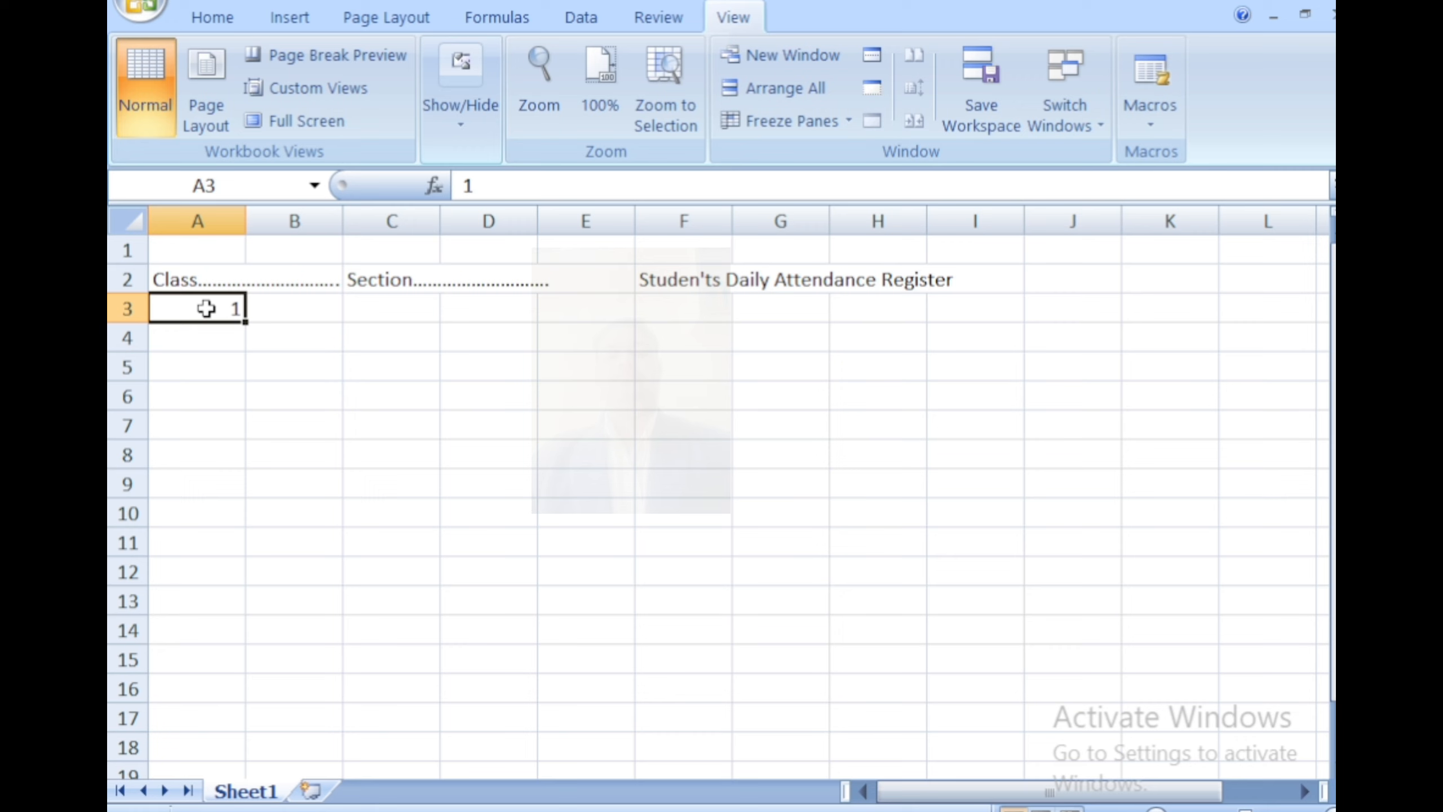
click(222, 17)
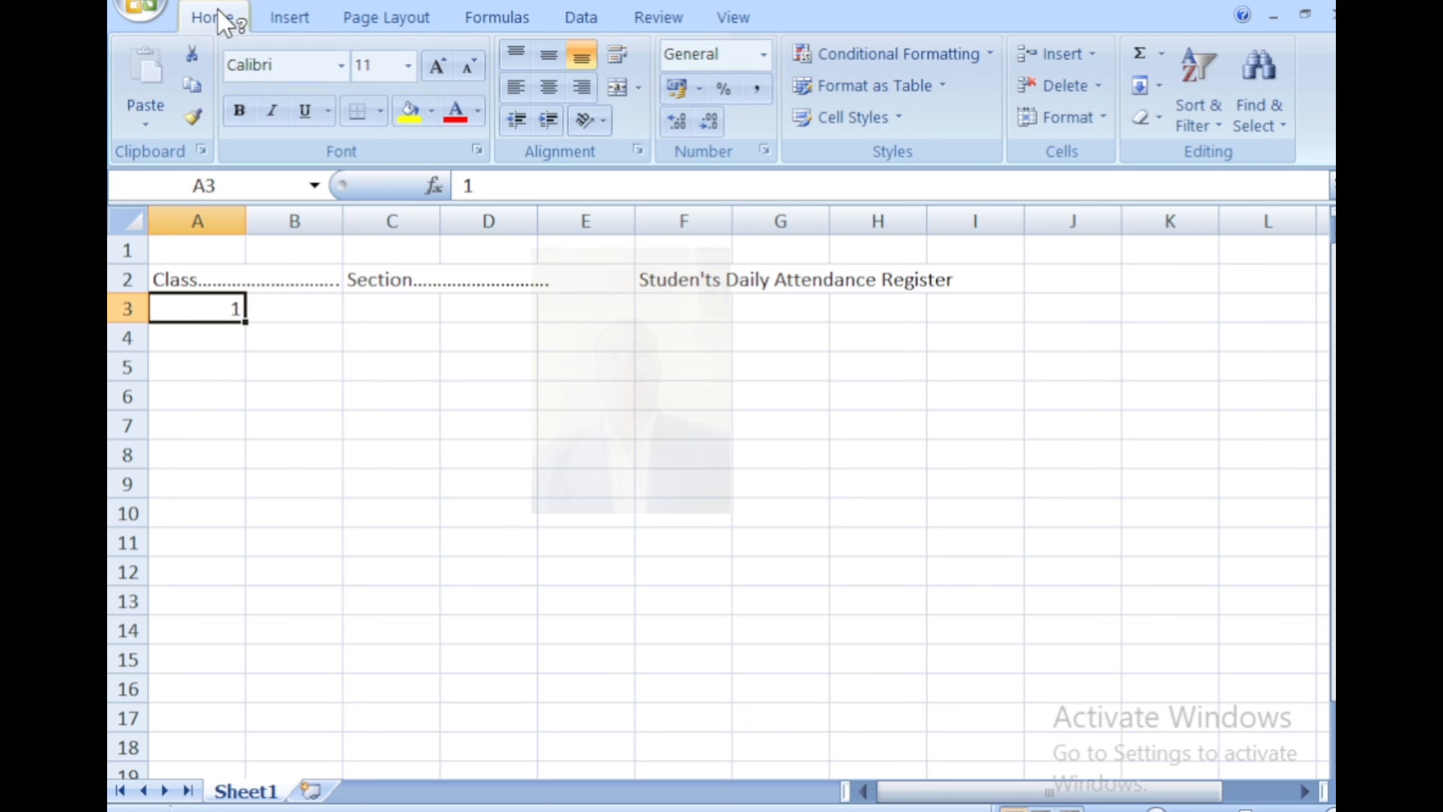
click(1156, 90)
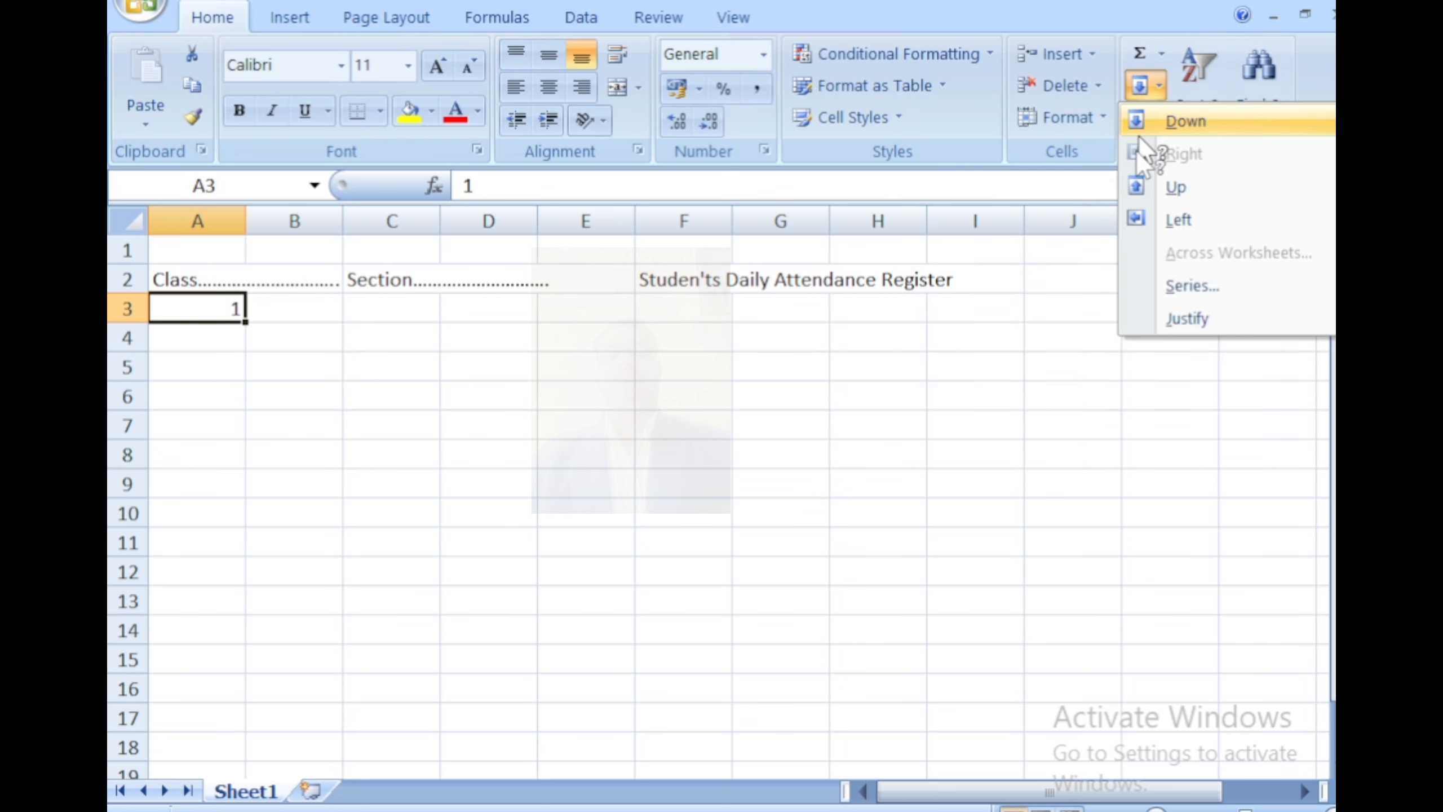
click(1187, 288)
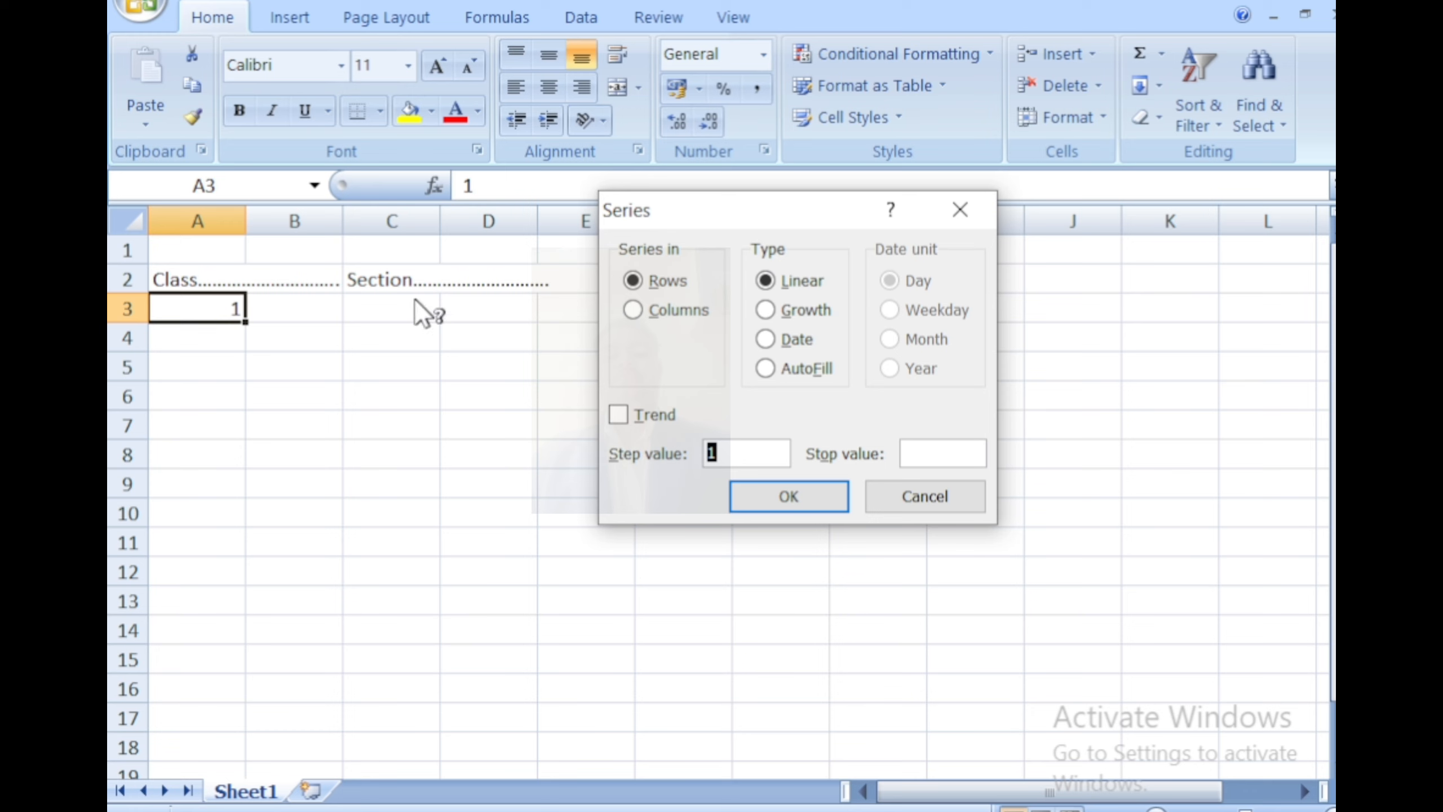
click(926, 455)
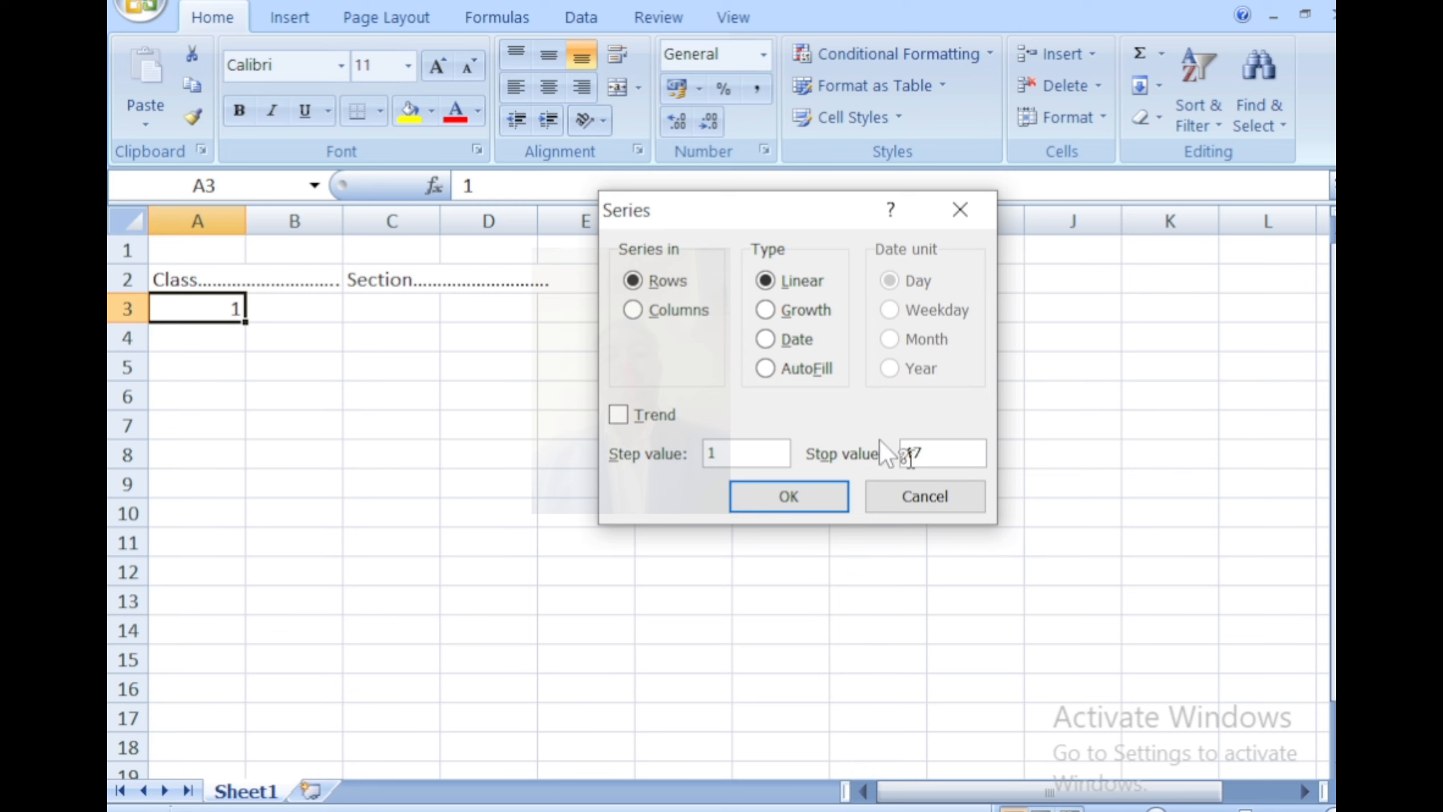
click(809, 496)
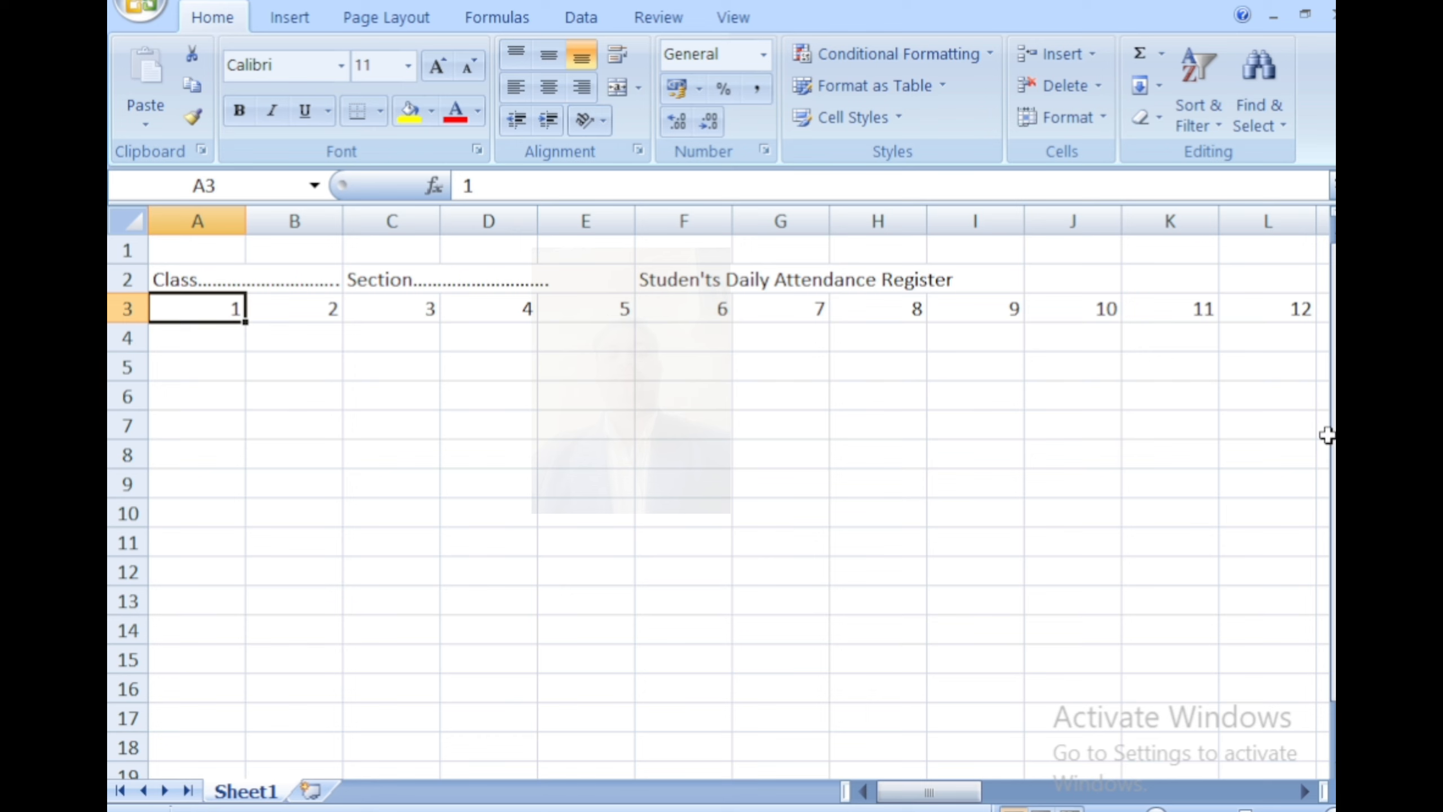
mouse_move(960, 791)
mouse_down()
mouse_move(1278, 791)
mouse_move(934, 786)
mouse_up()
click(127, 222)
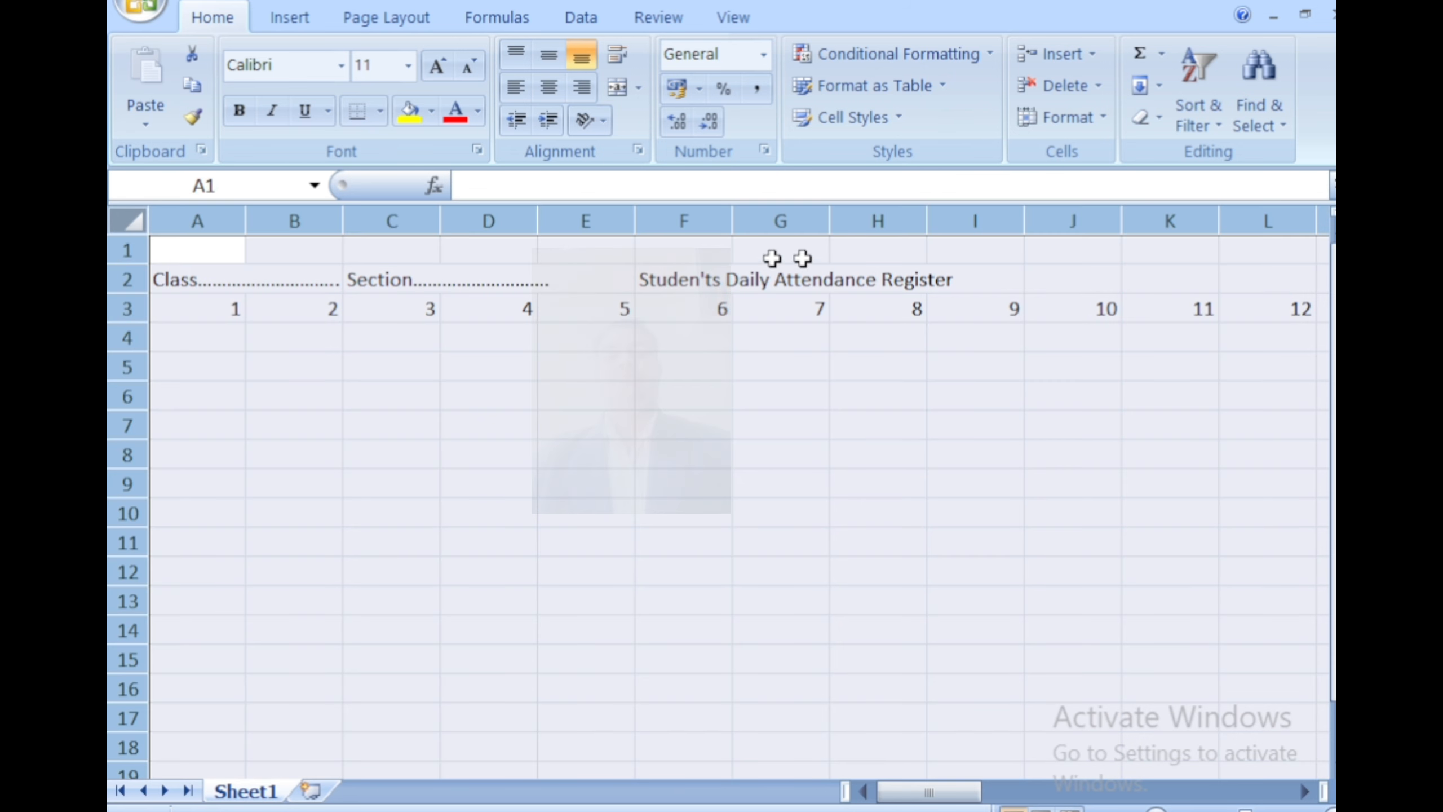
click(631, 452)
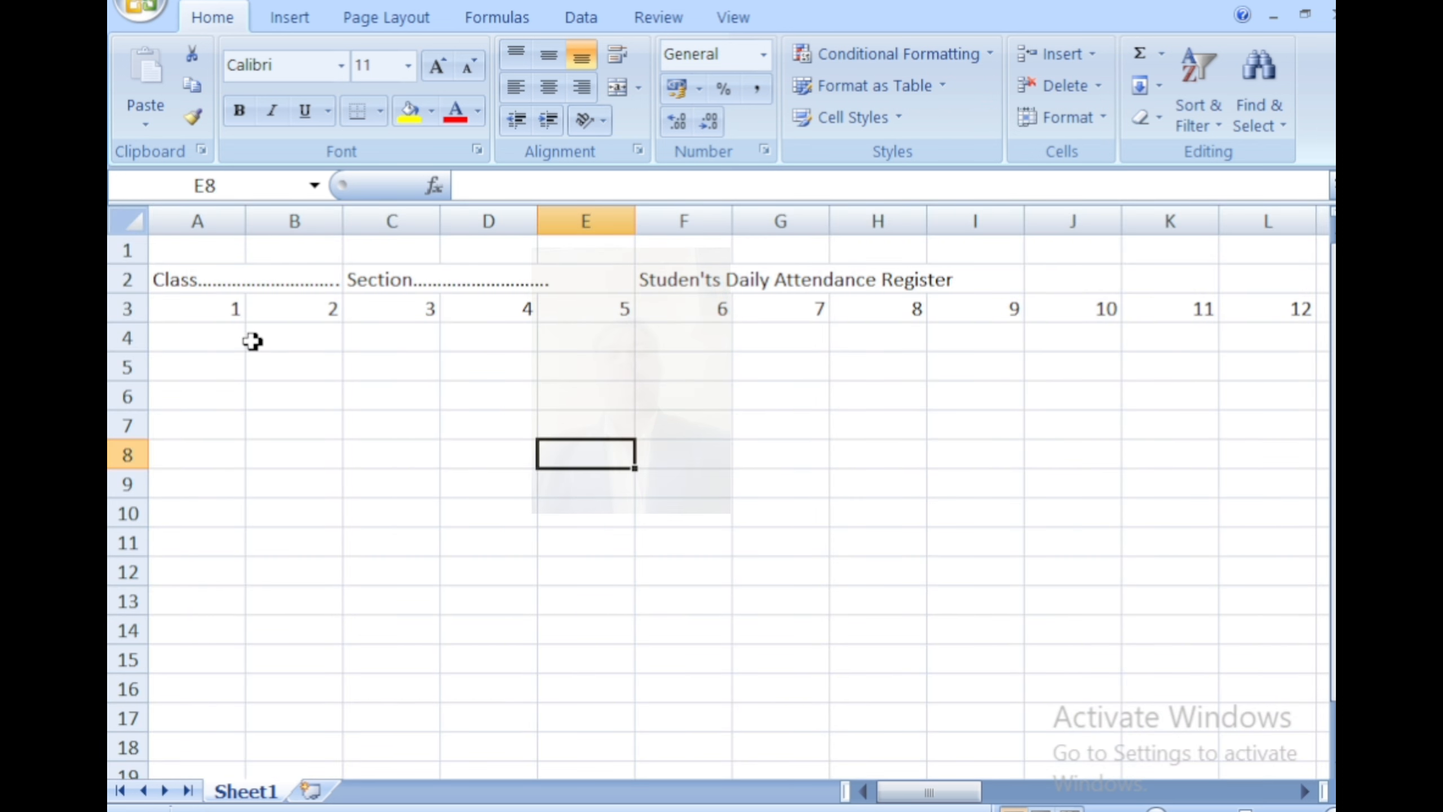
click(219, 336)
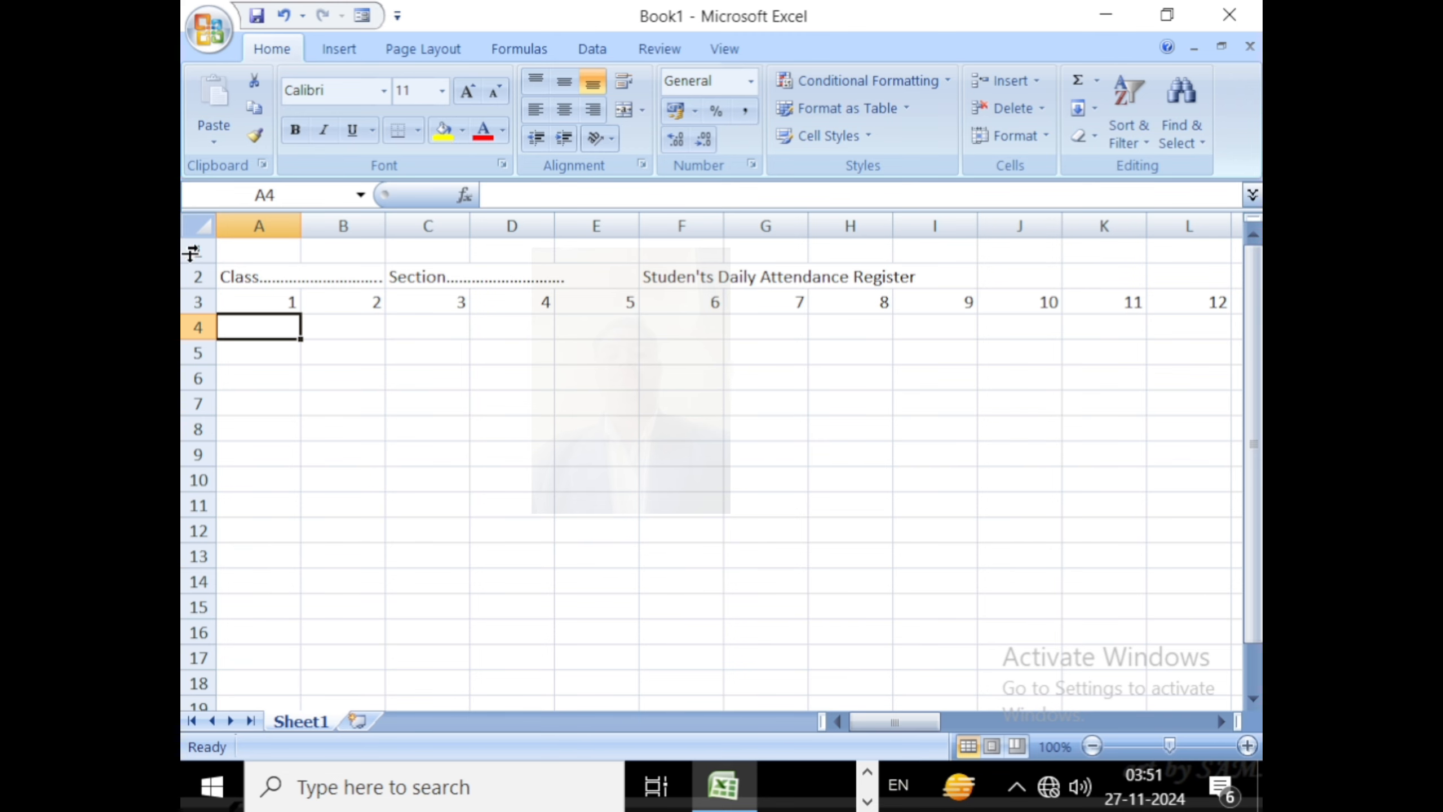
Magnify the worksheet to 200% and minimize the ribbon to enlarge the working area
click(199, 225)
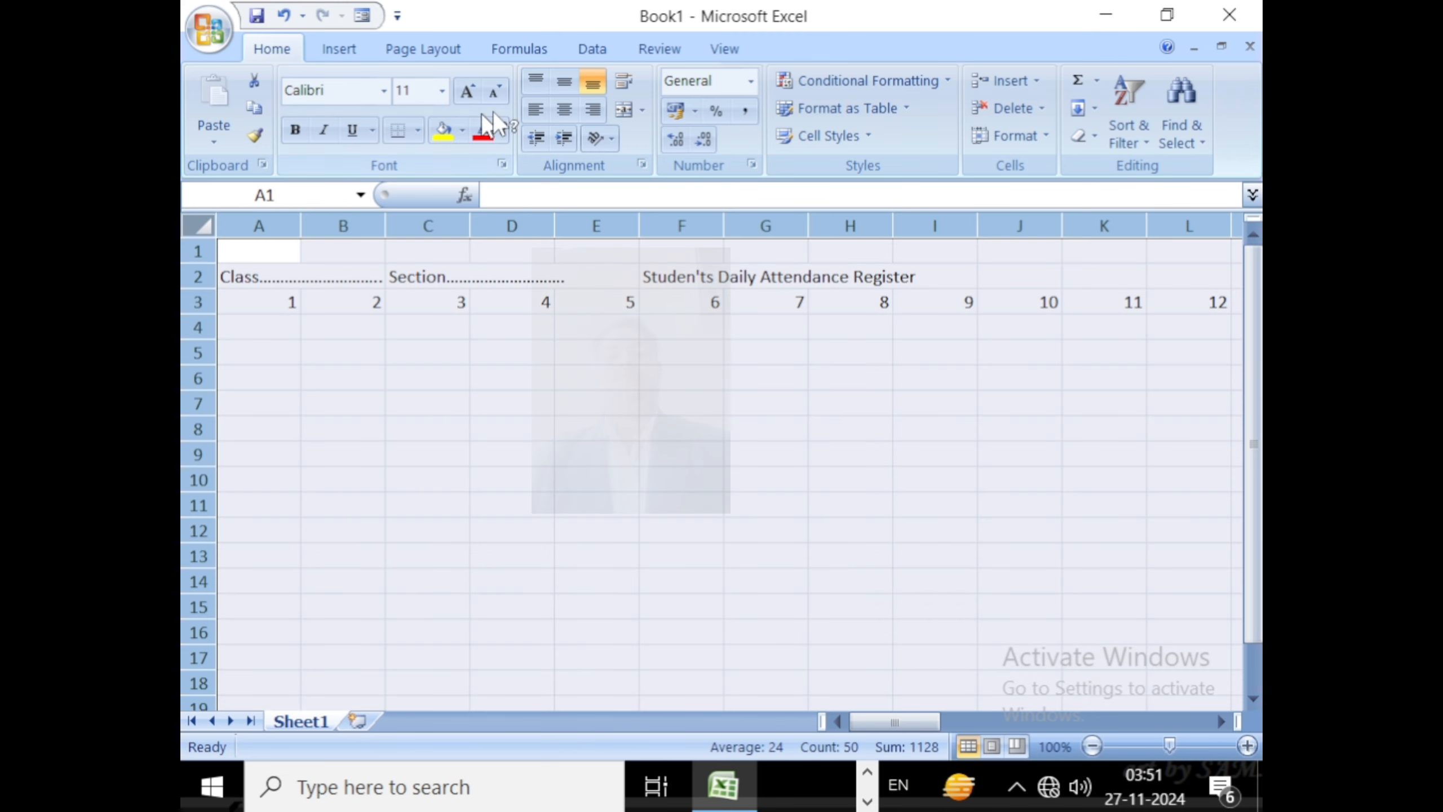
click(727, 49)
click(577, 130)
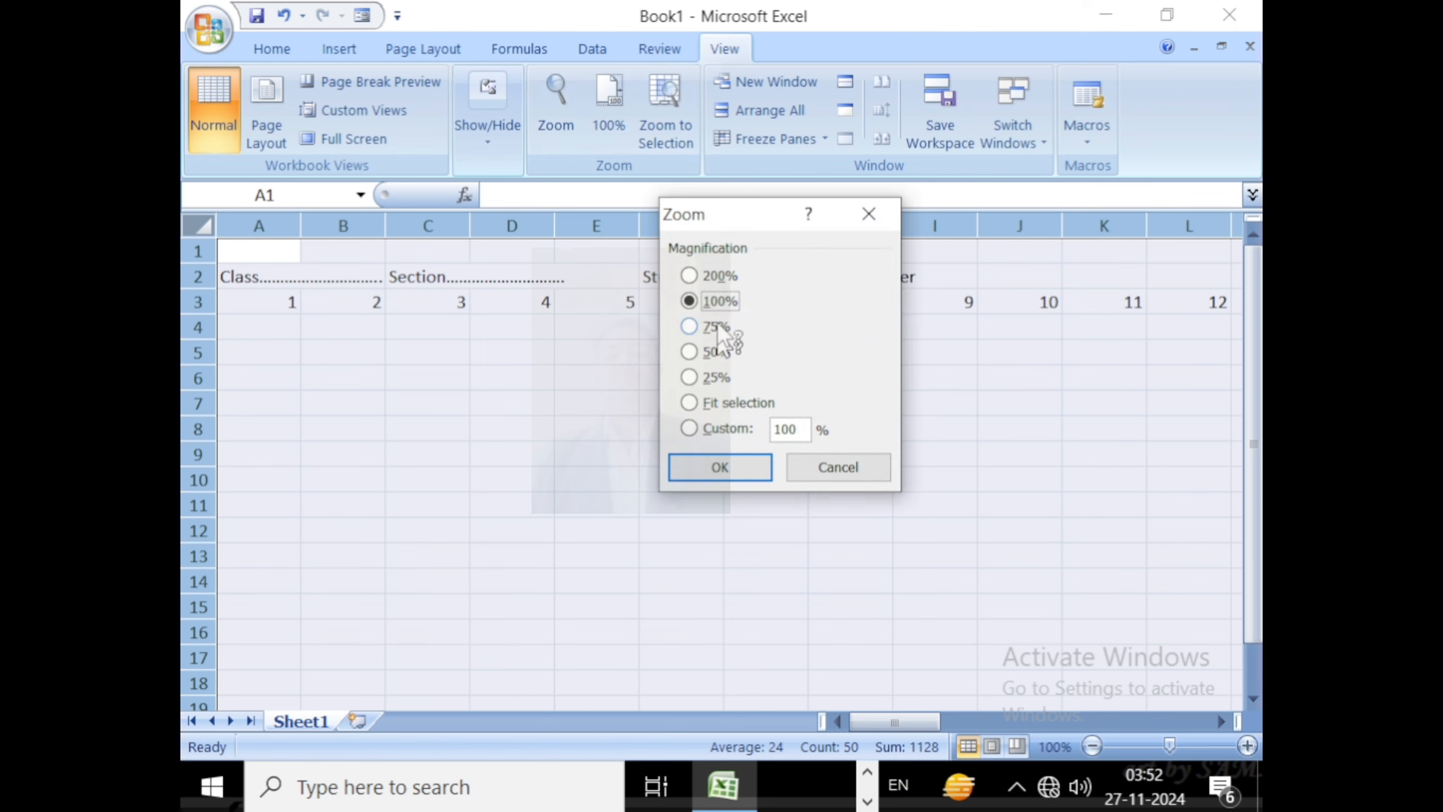
click(717, 276)
click(716, 468)
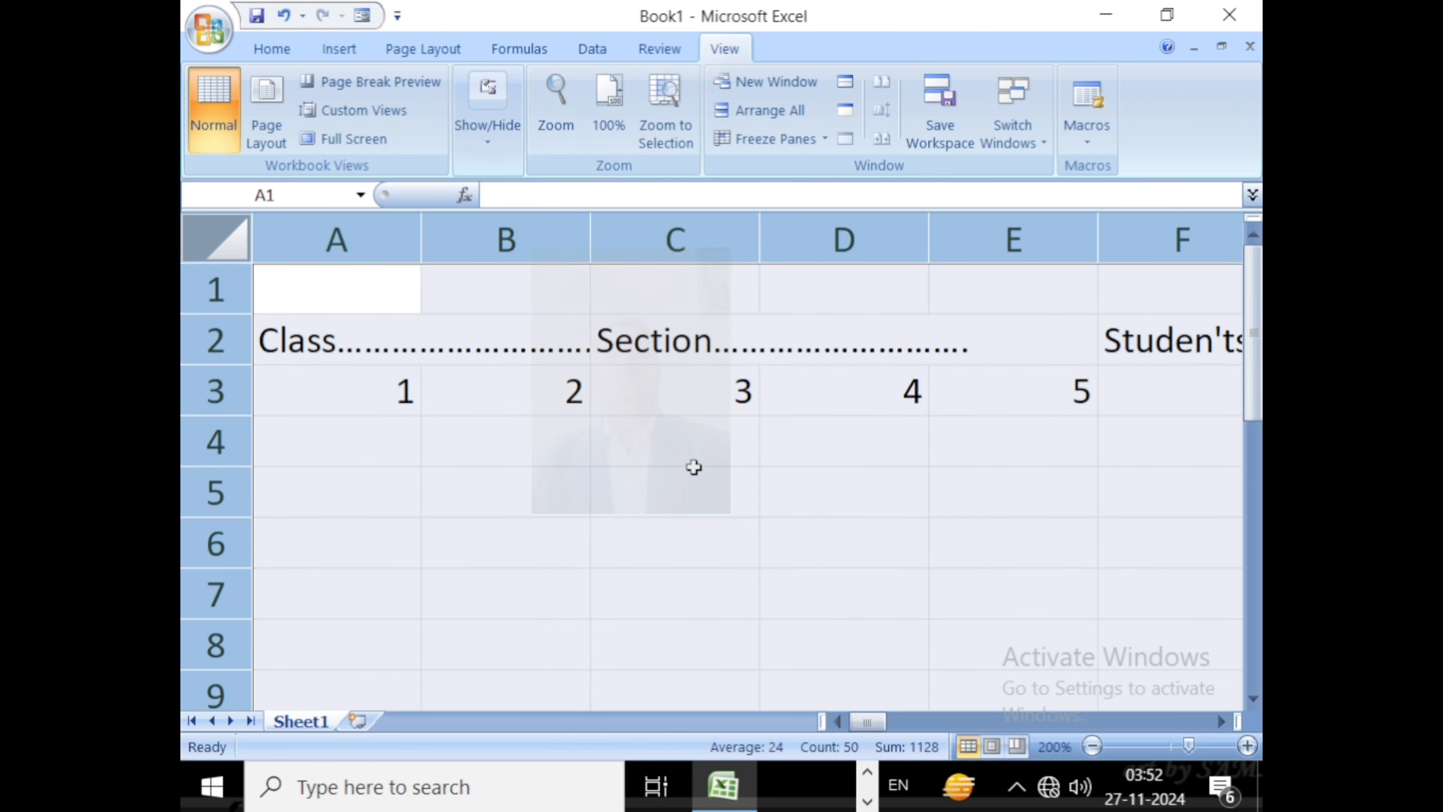
click(568, 484)
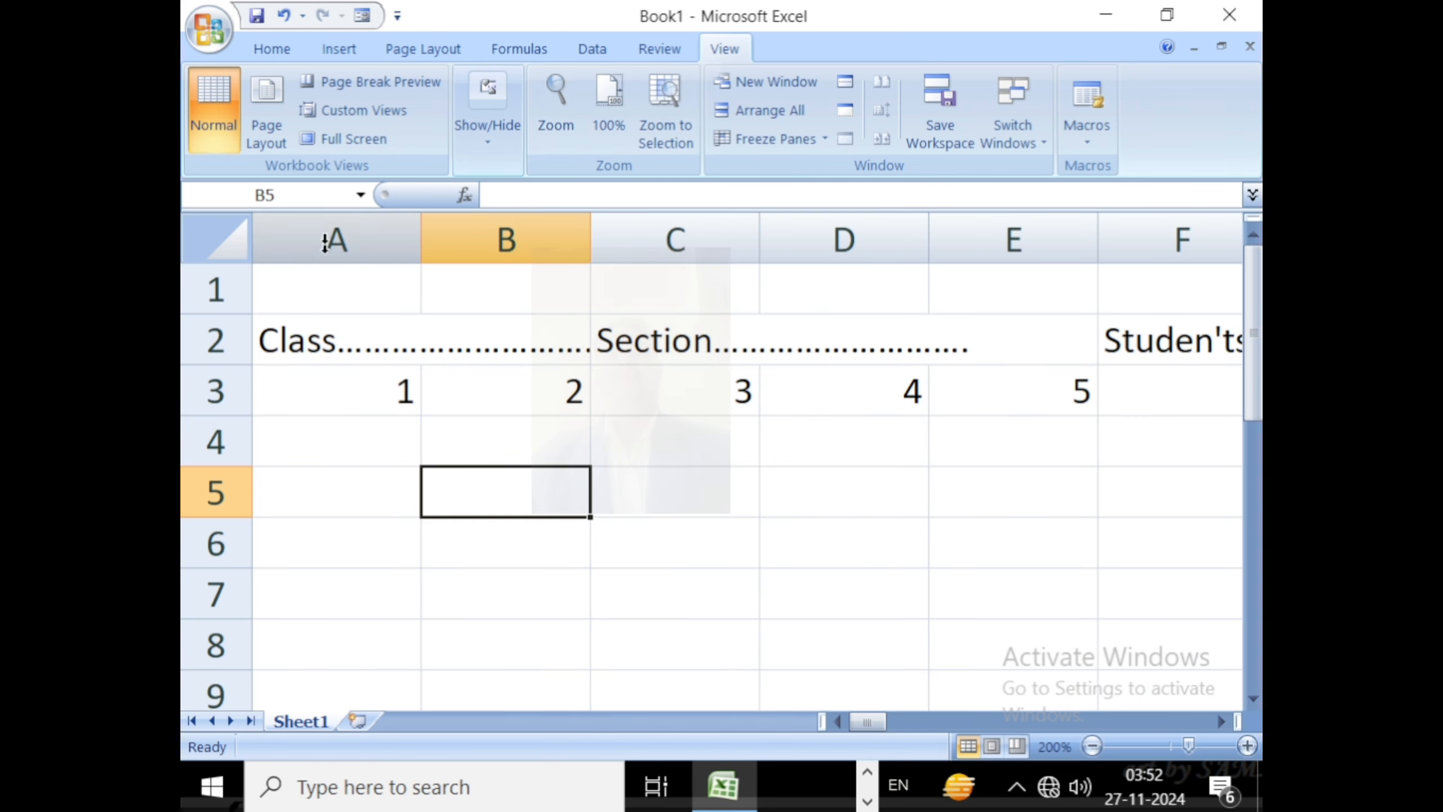
click(272, 50)
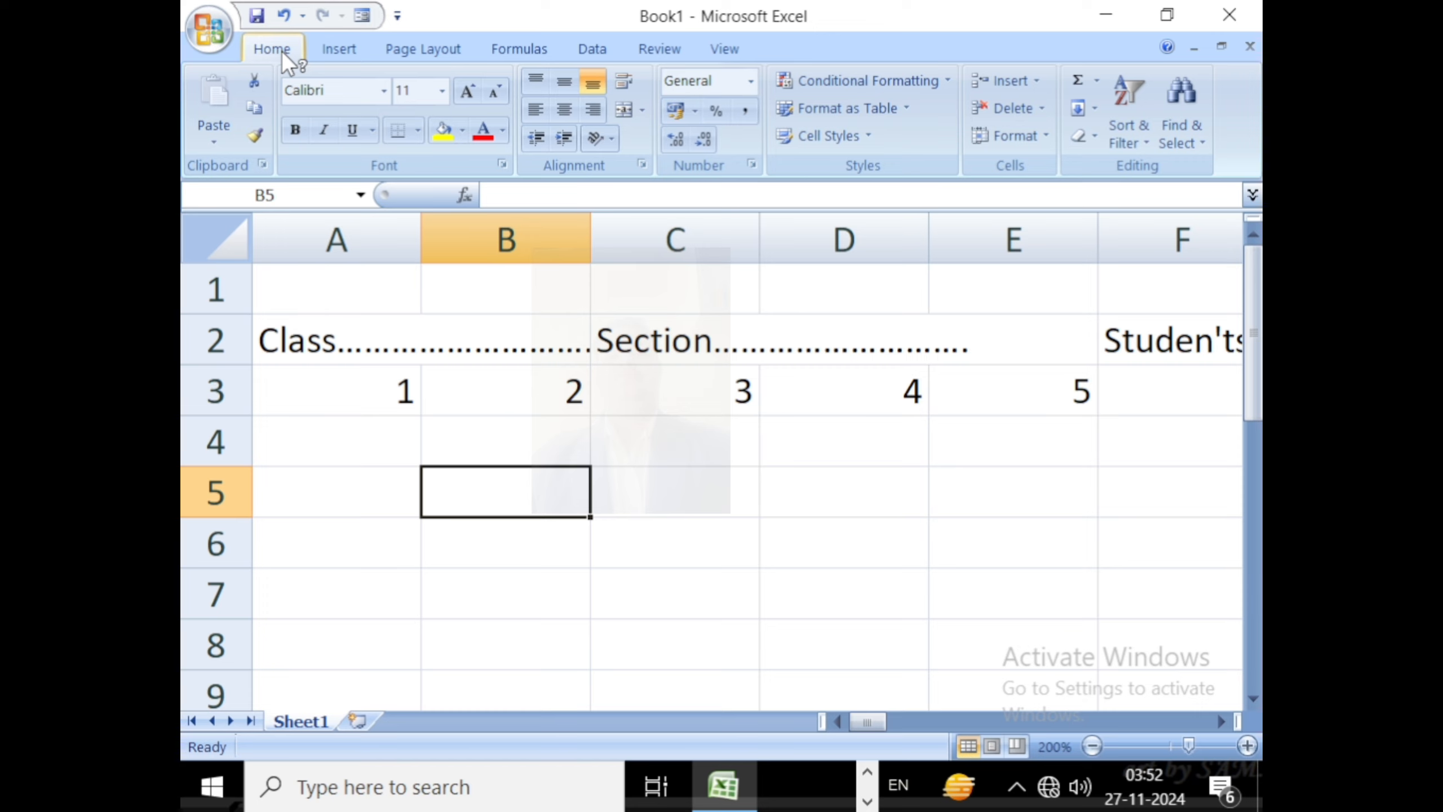
double_click(283, 53)
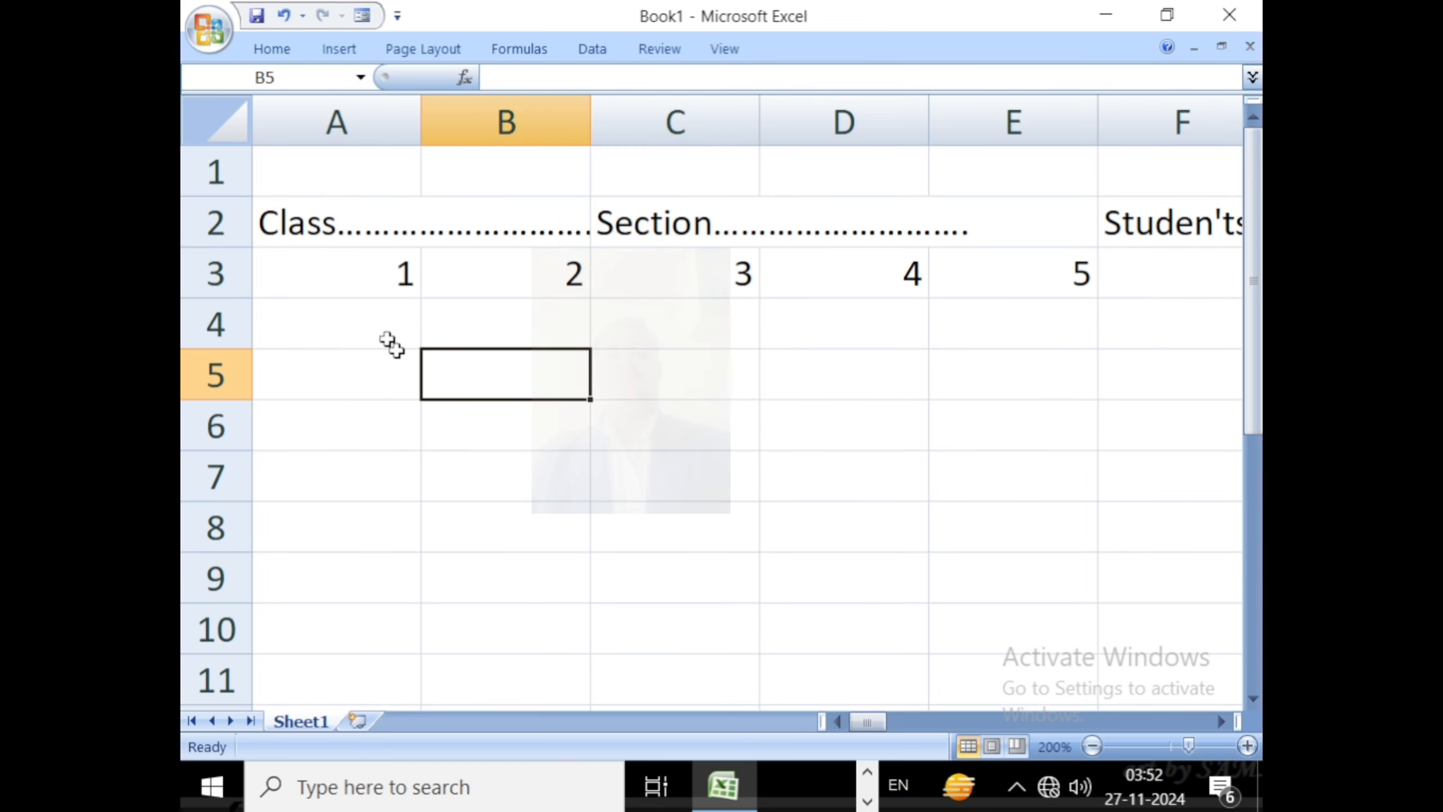
Enter the column heading "SR NO." in cell A4
click(375, 336)
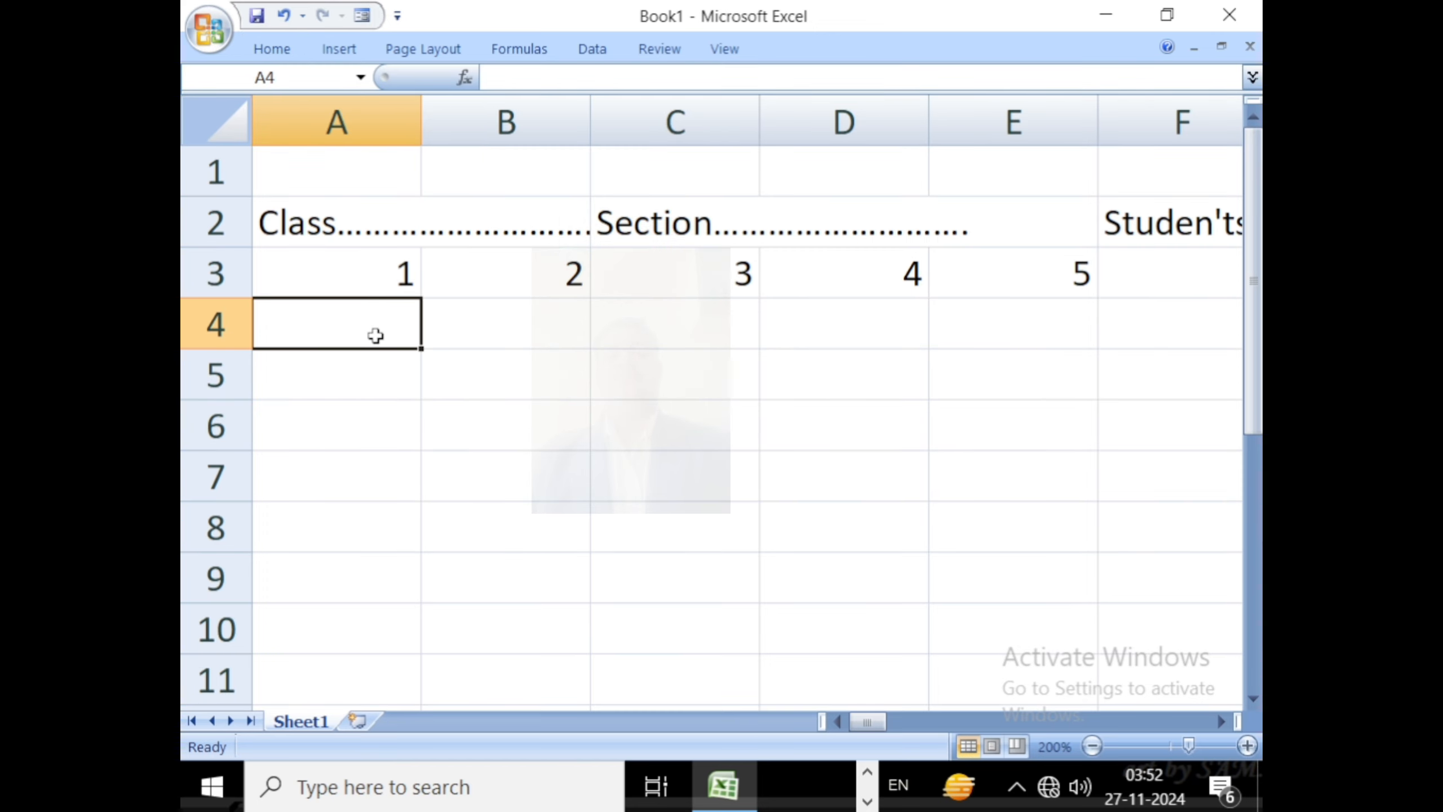
text(SR N)
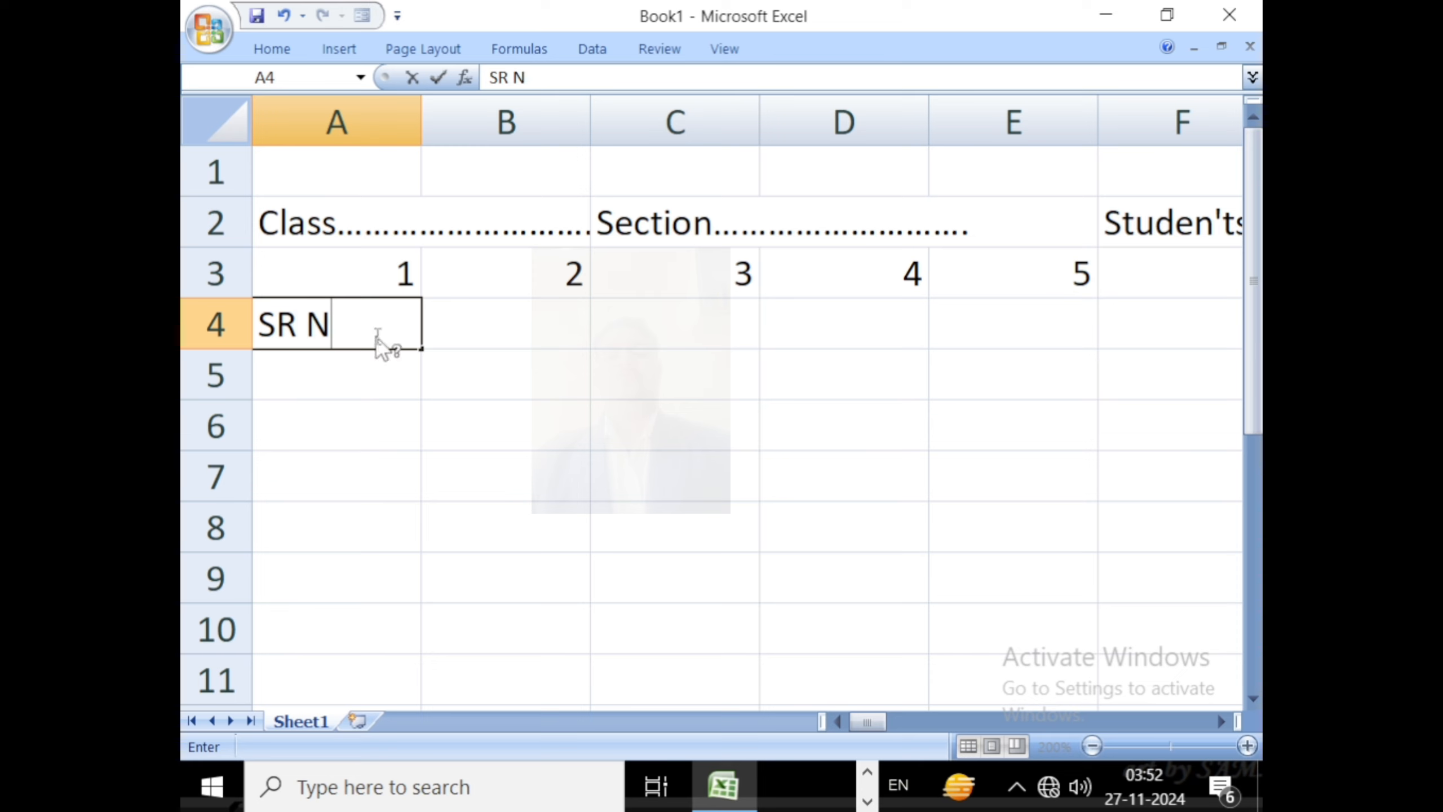
text(O)
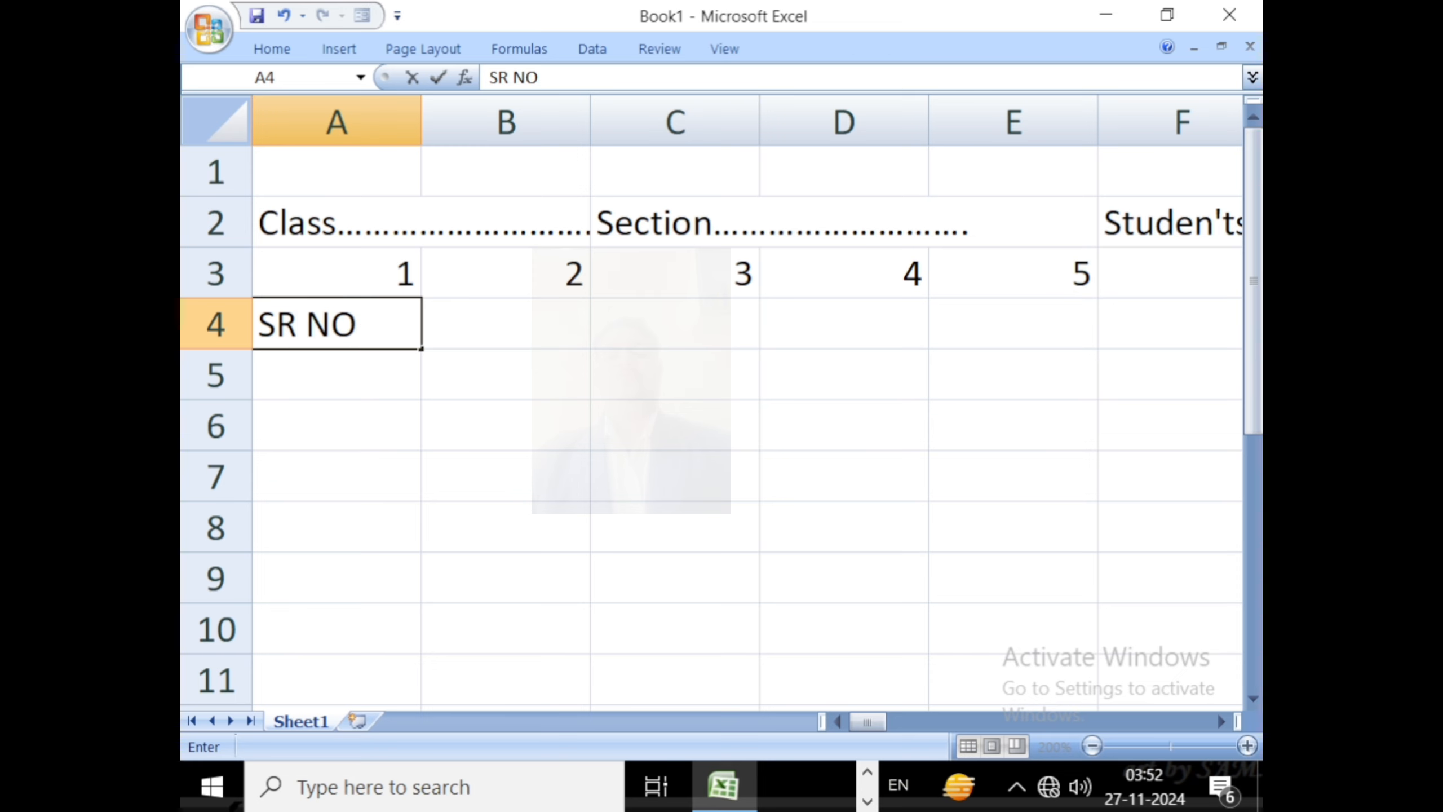
text(.)
Enter the column heading "Name of Students" in cell B4
click(466, 329)
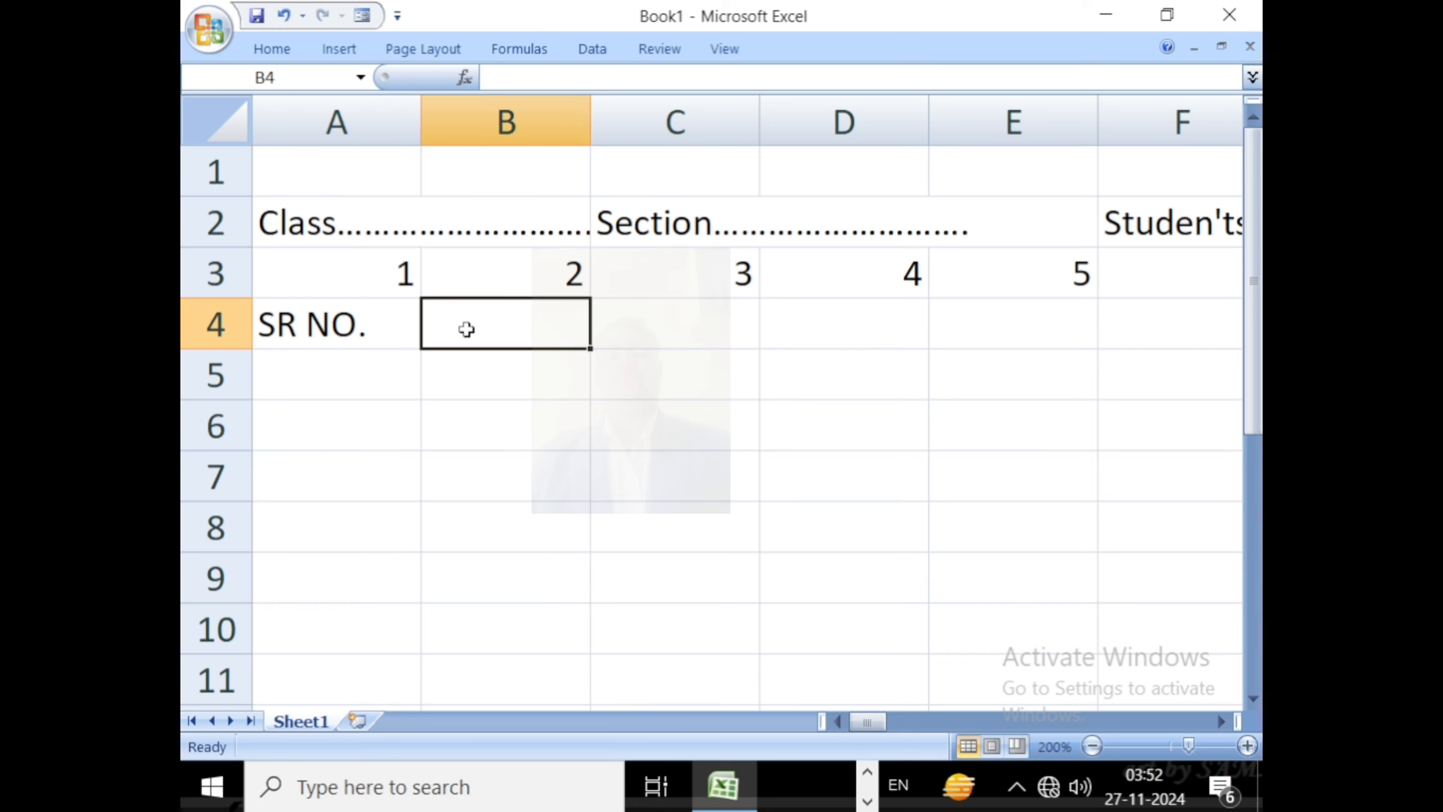
text(NA)
key(BackSpace)
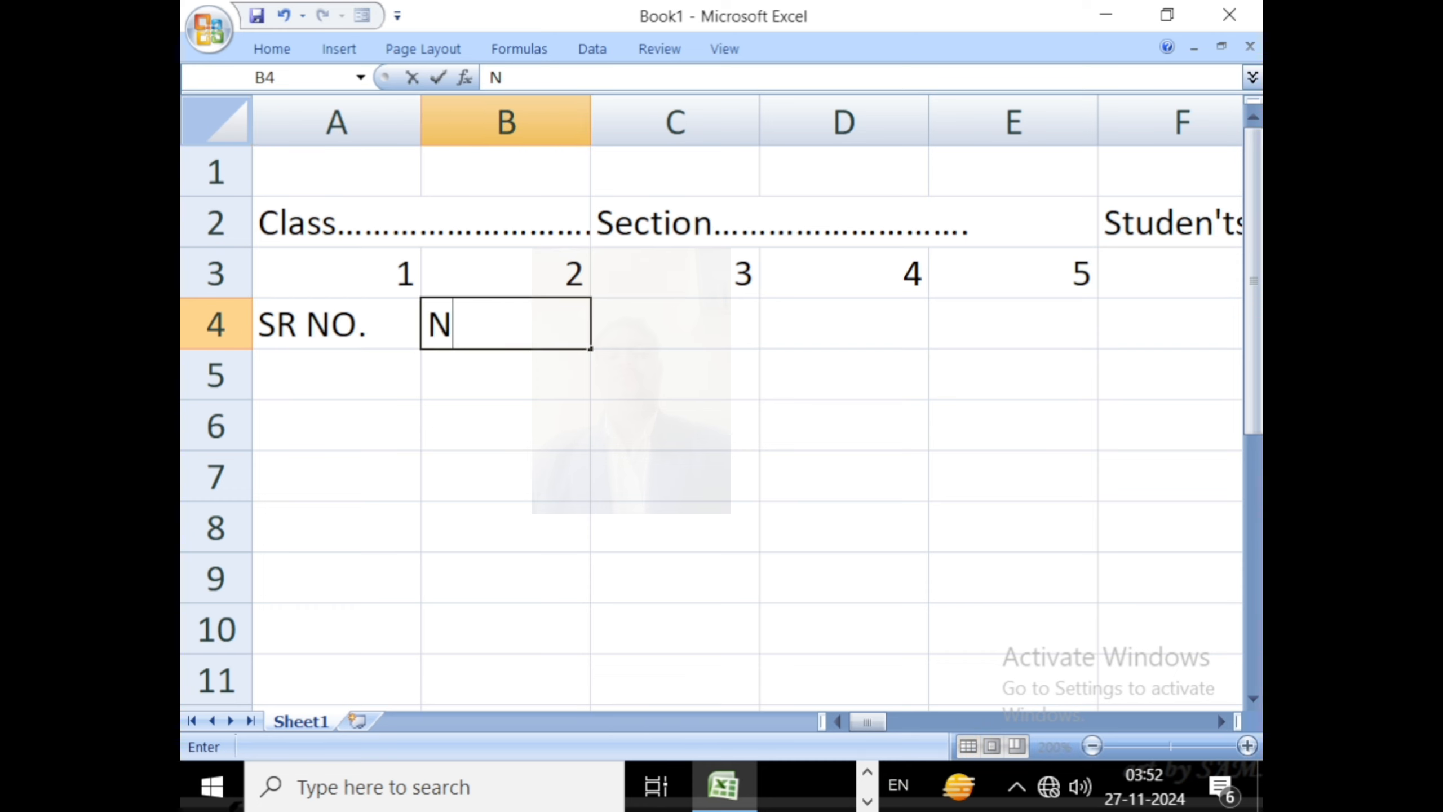
text(ame)
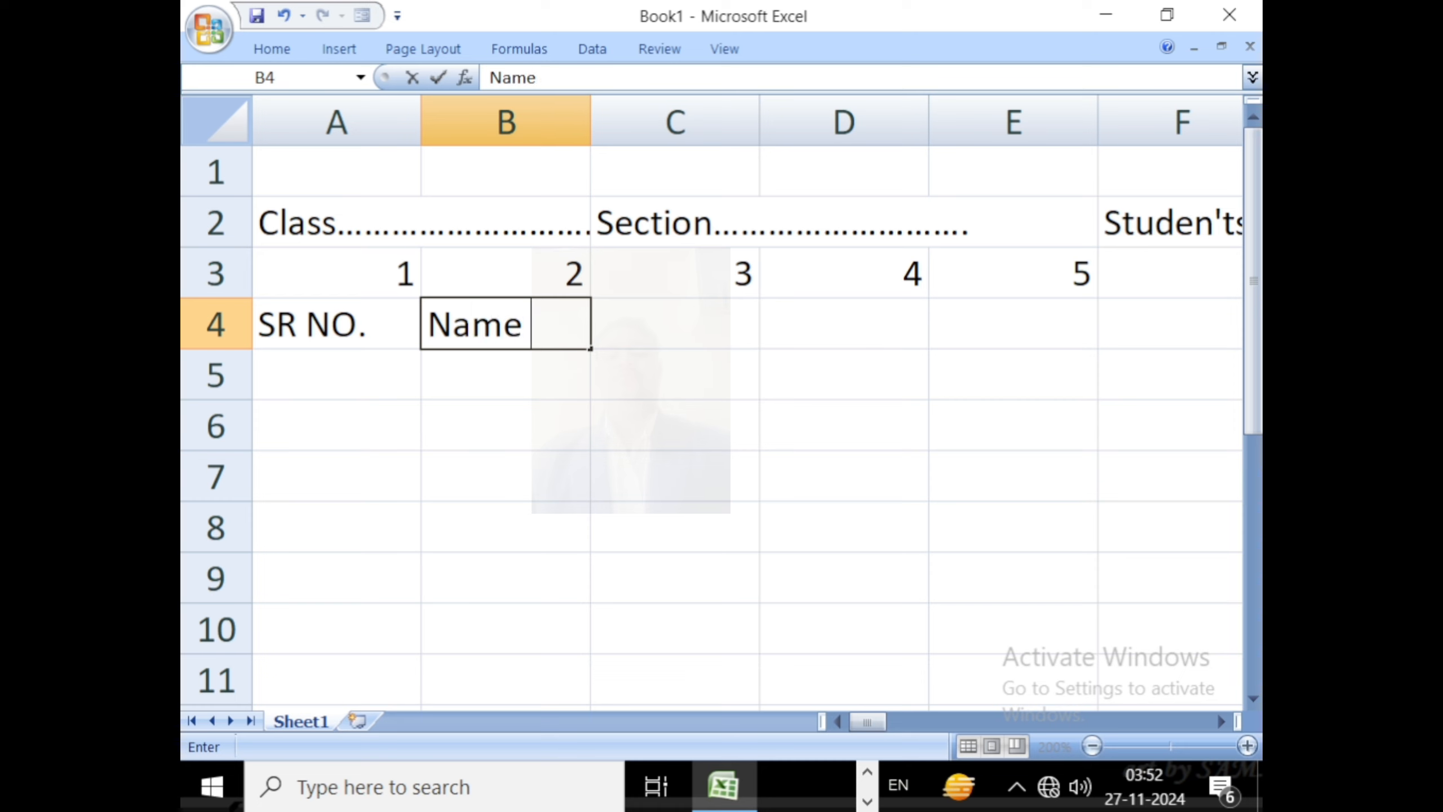
text( of Students)
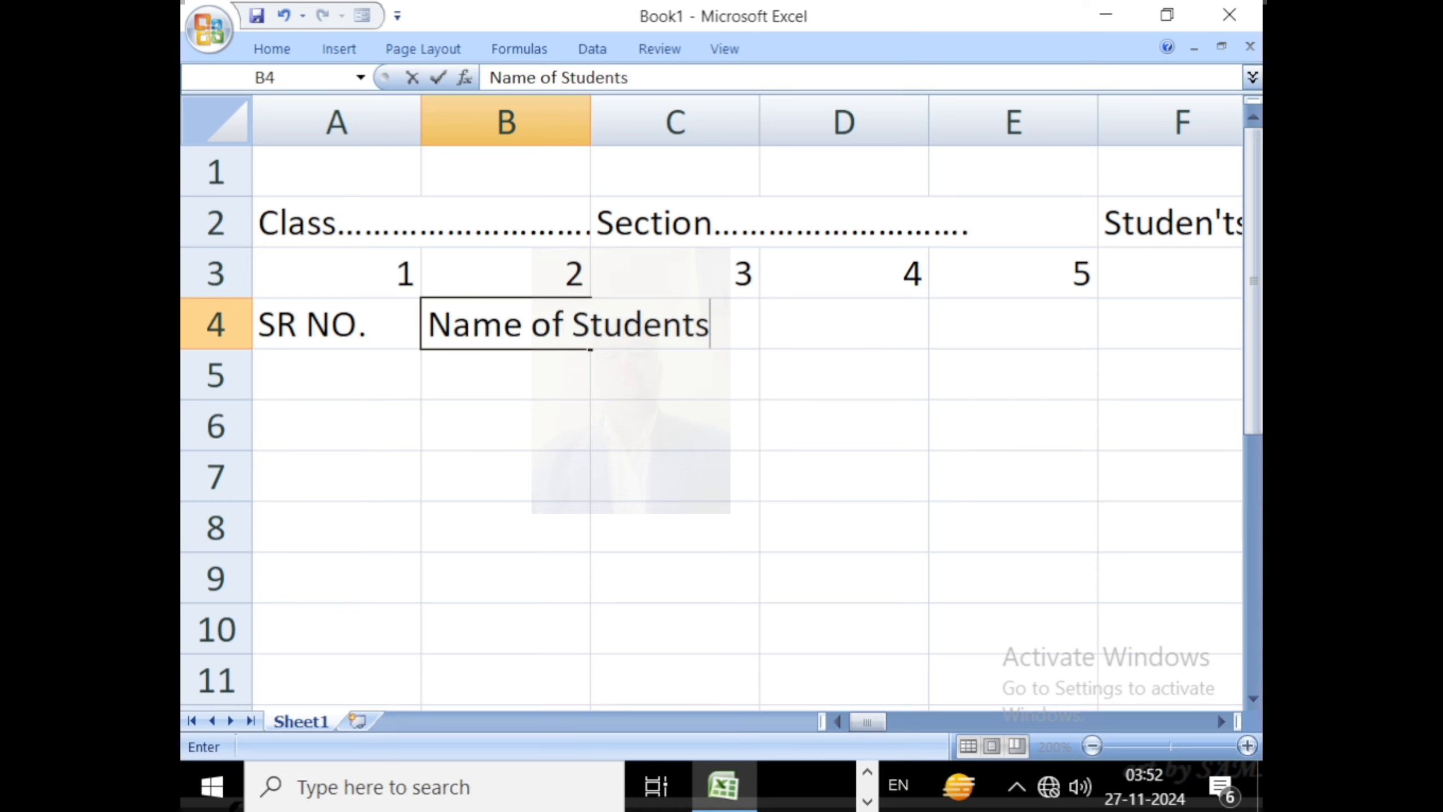
key(BackSpace)
text(s)
click(631, 442)
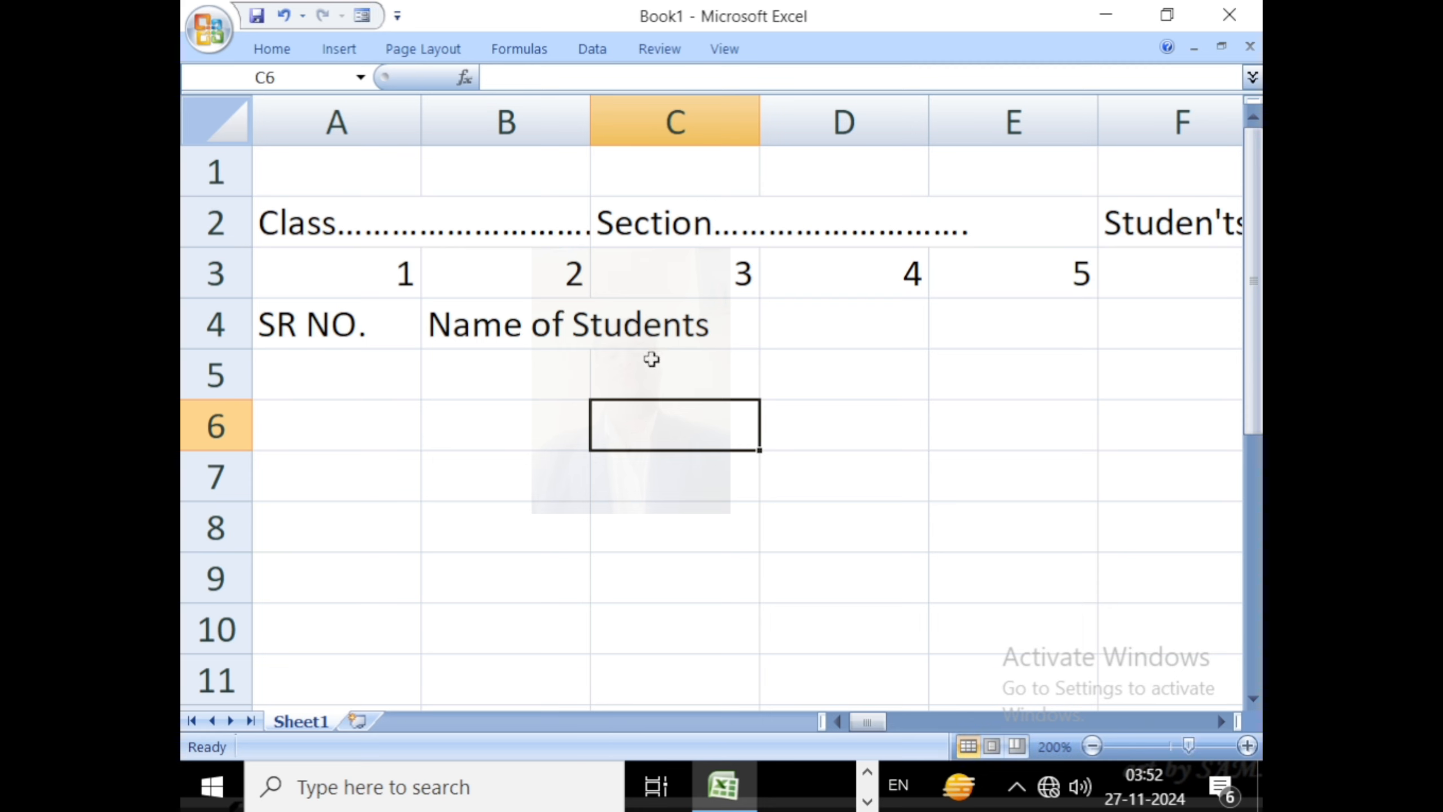
Enter the column heading "Name of Mother" in cell C4
click(651, 325)
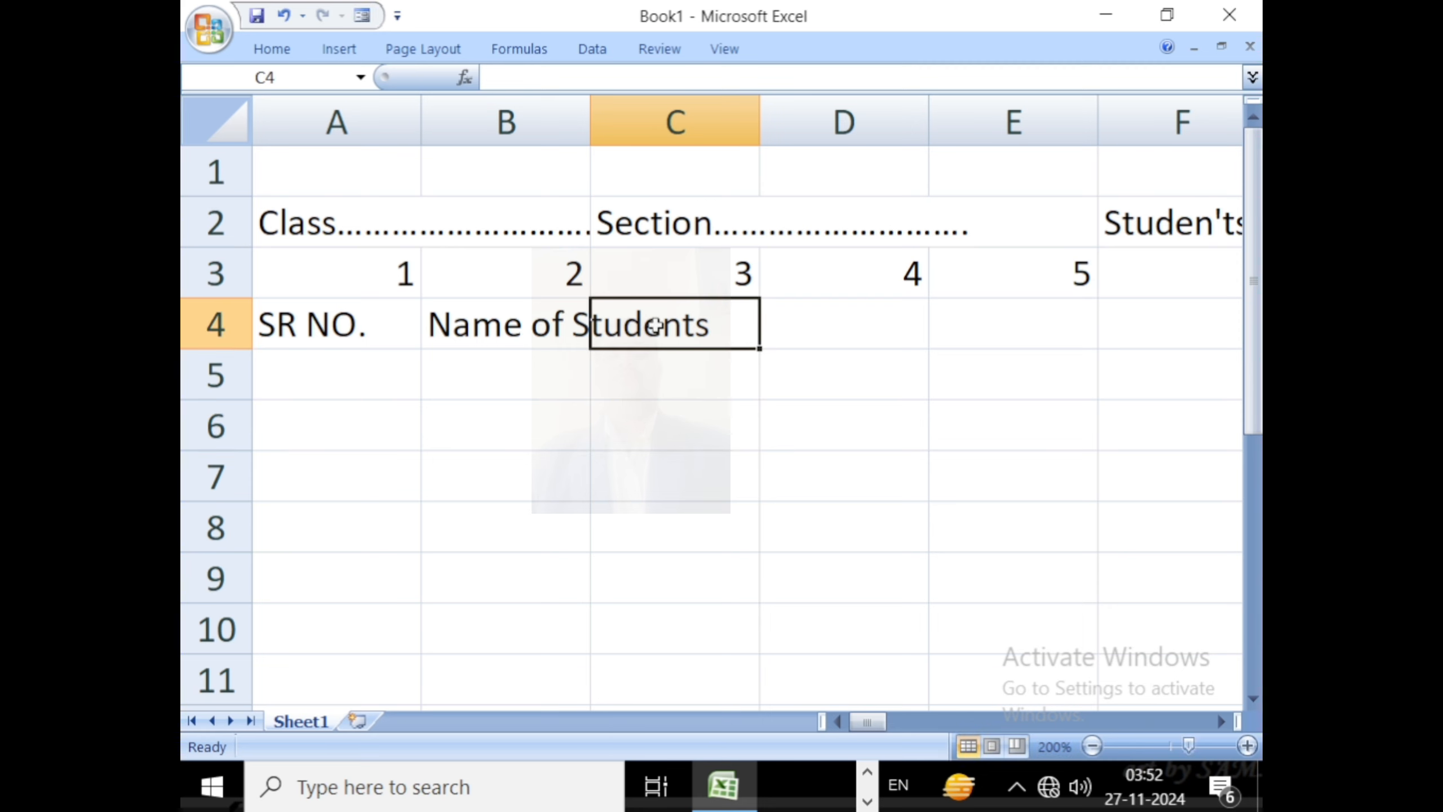
text(Name)
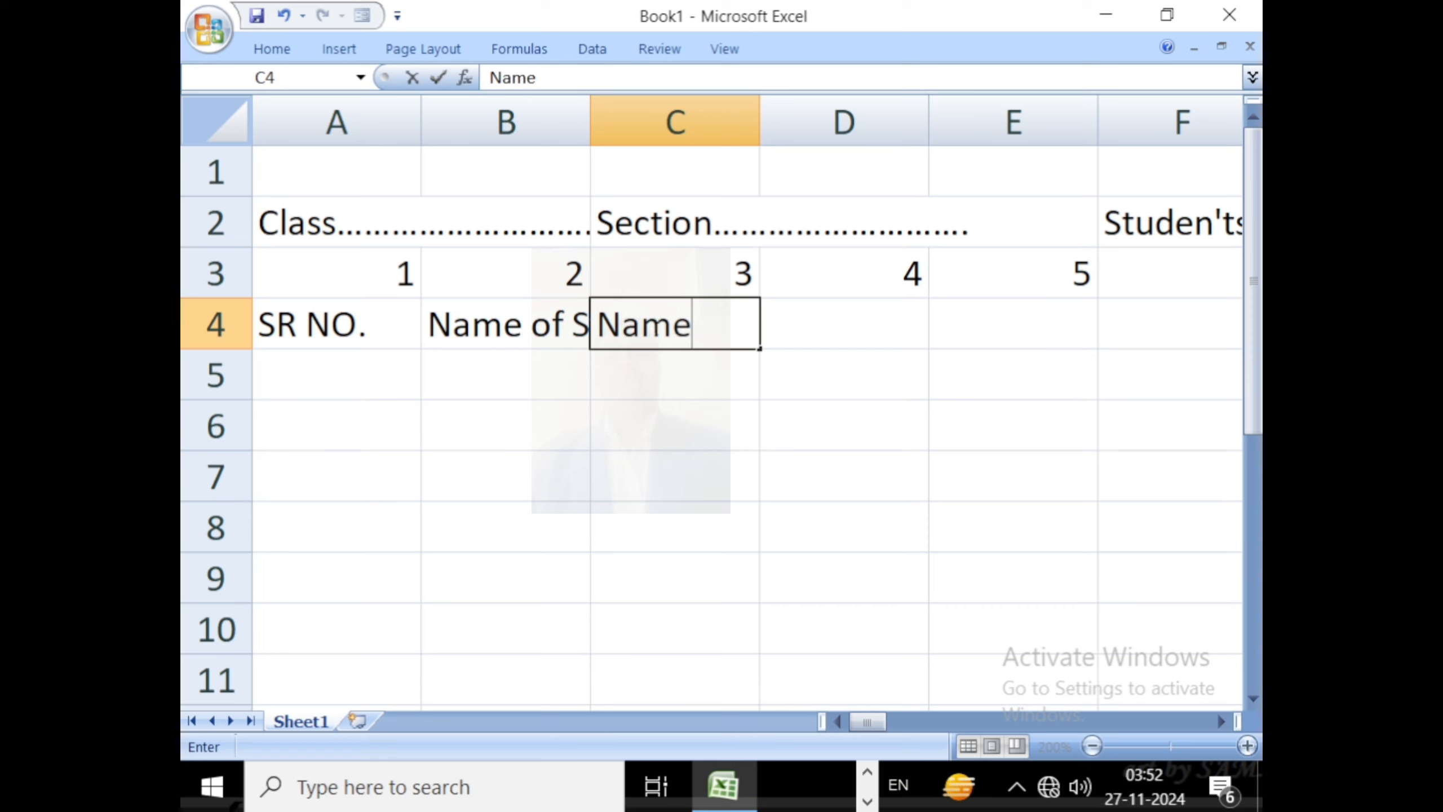
text( of Mother)
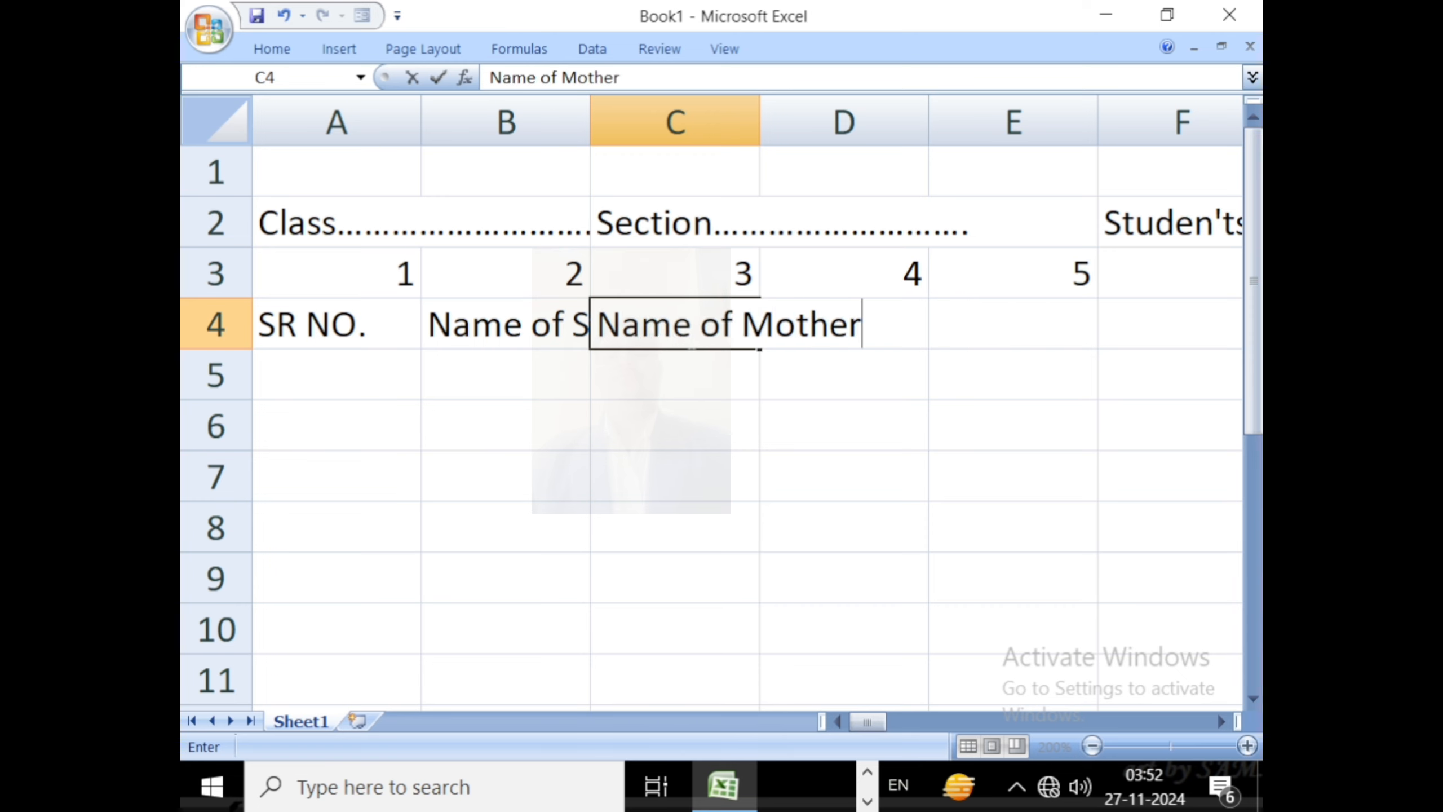
Fit the widths of columns B and D to their headings "Name of Students" and "Name of Father"
click(655, 429)
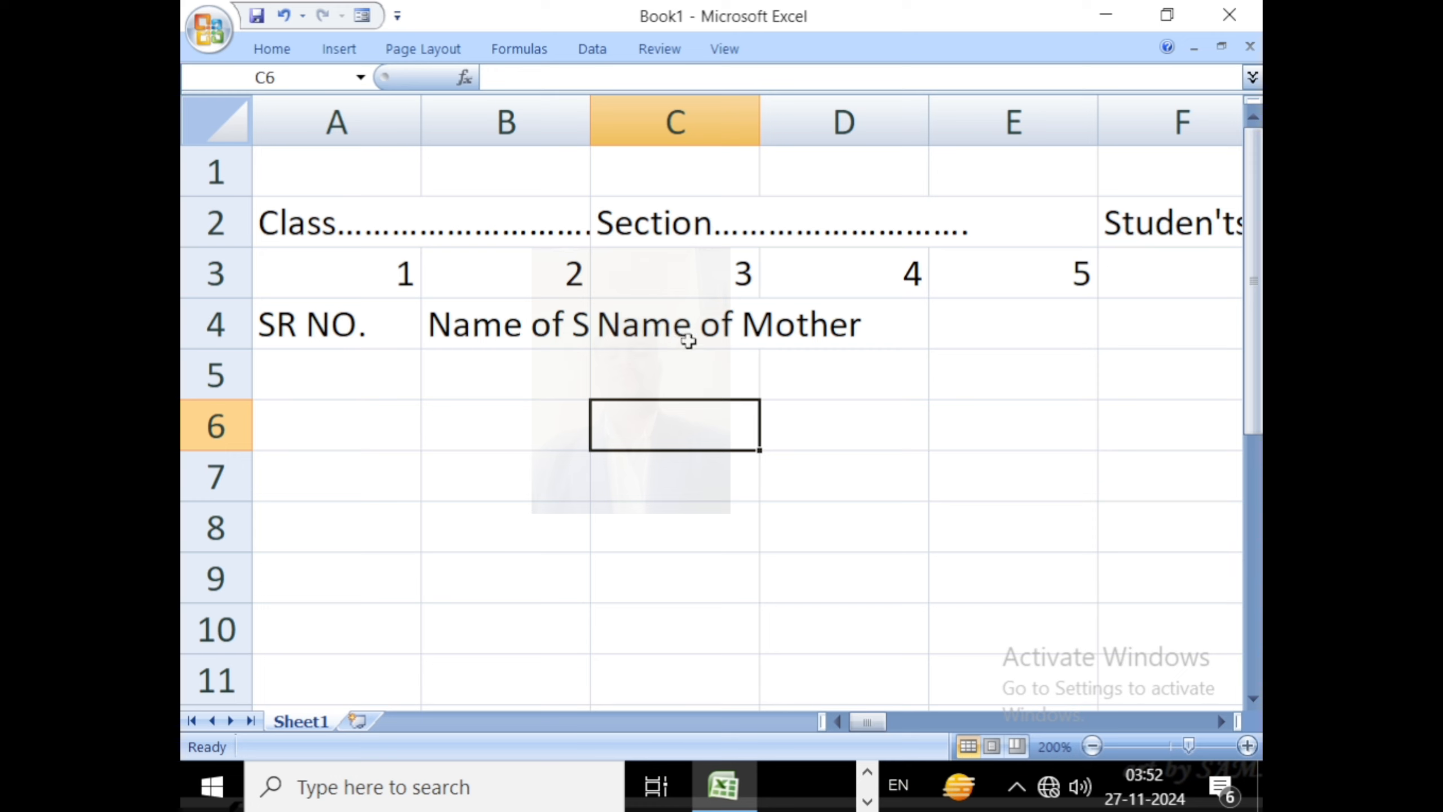
click(806, 324)
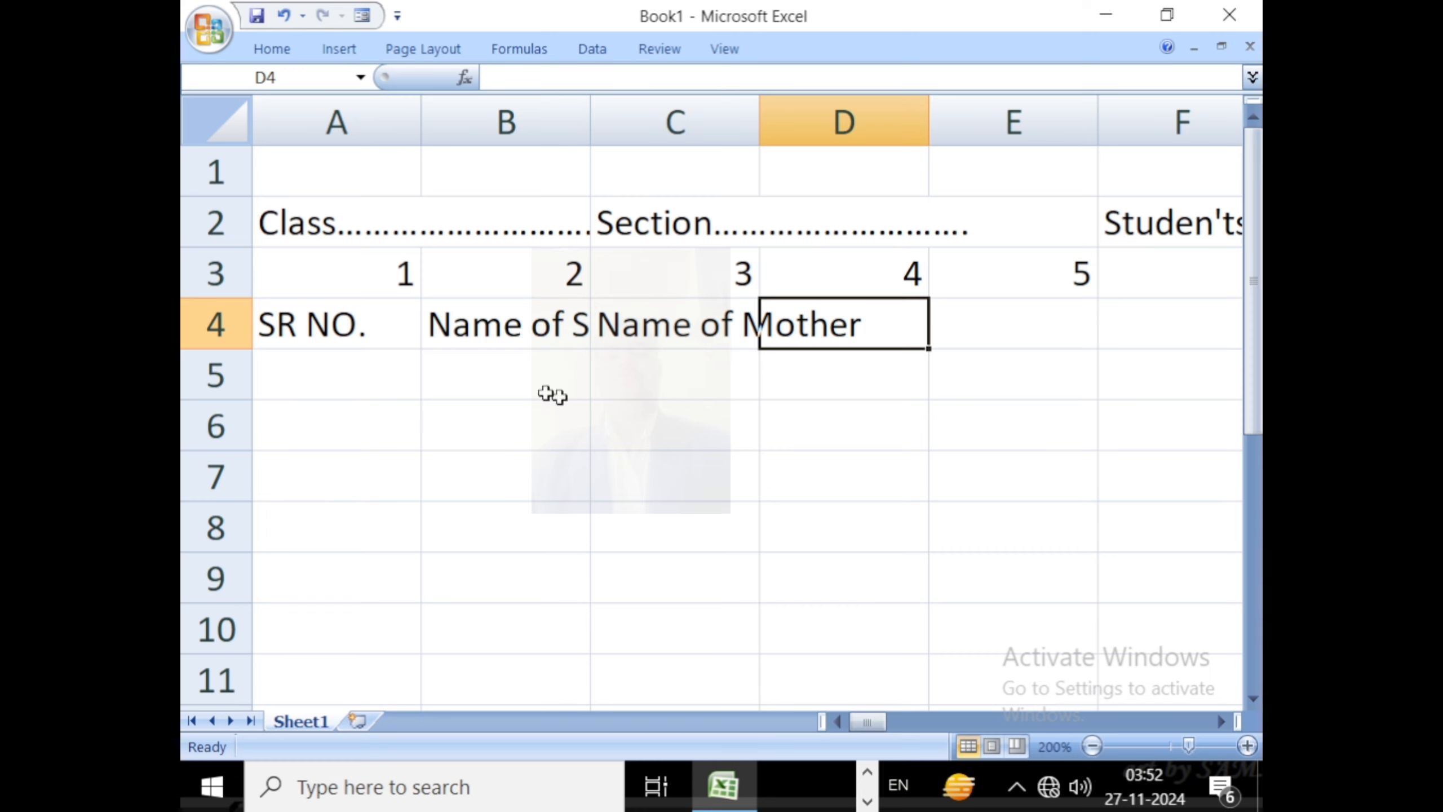
click(525, 334)
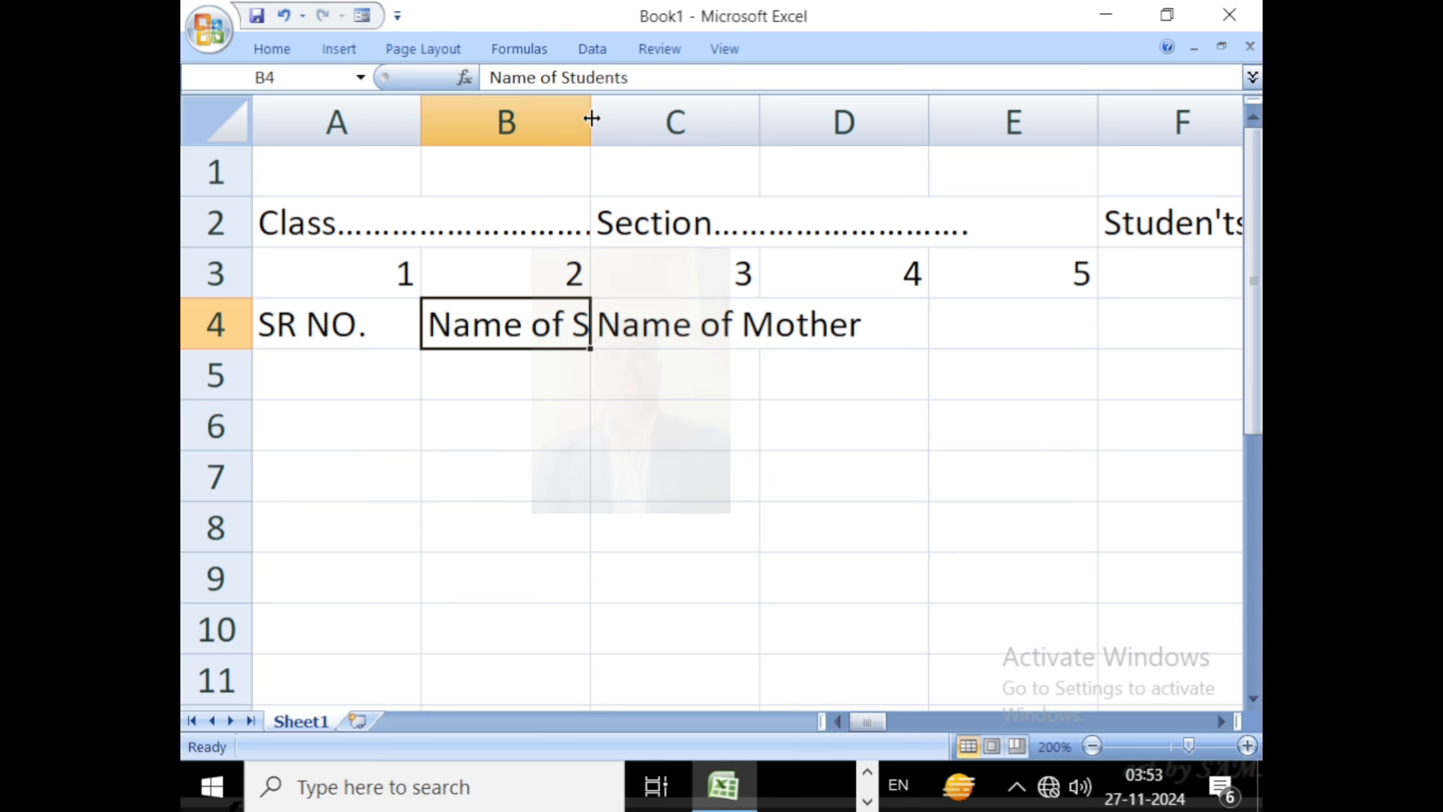
double_click(591, 121)
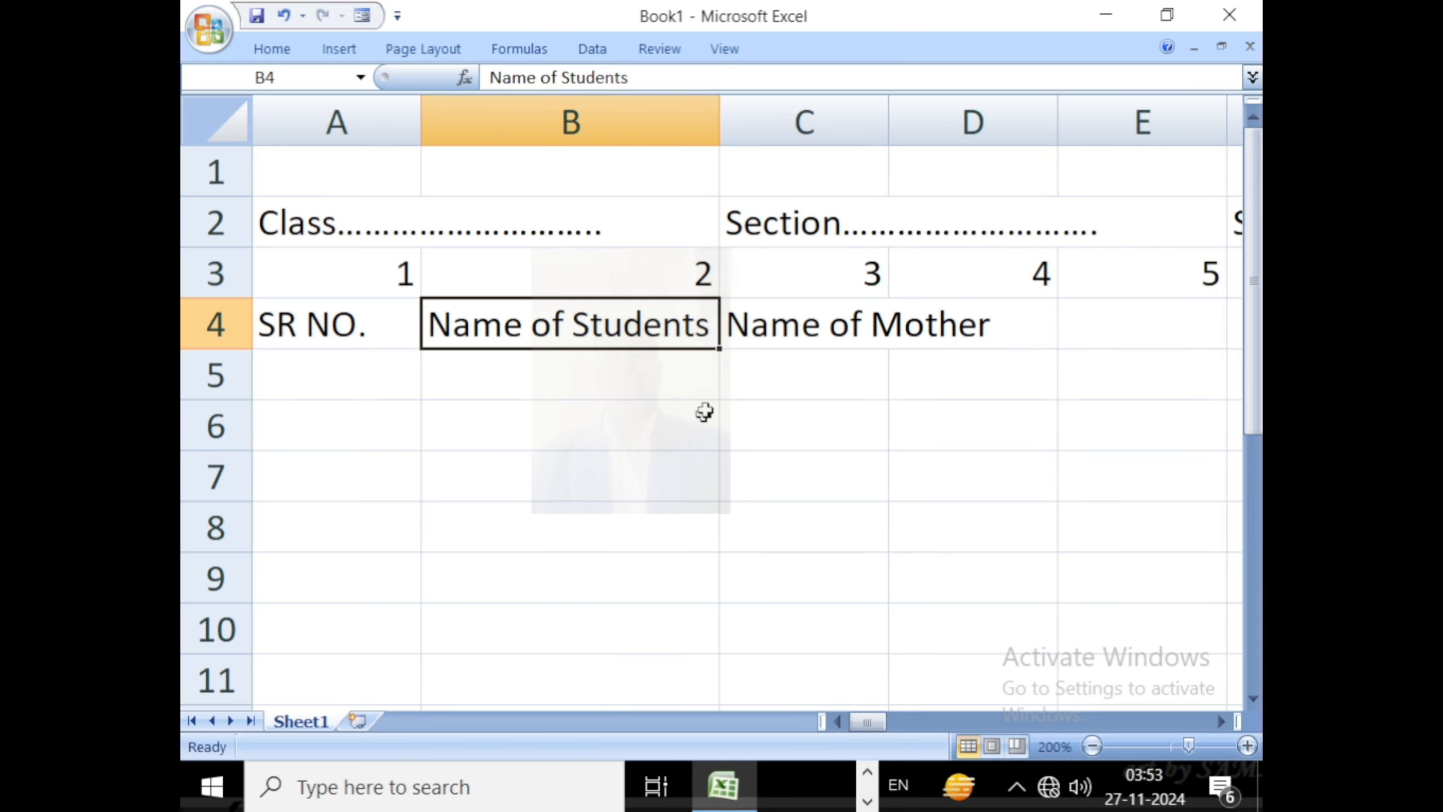
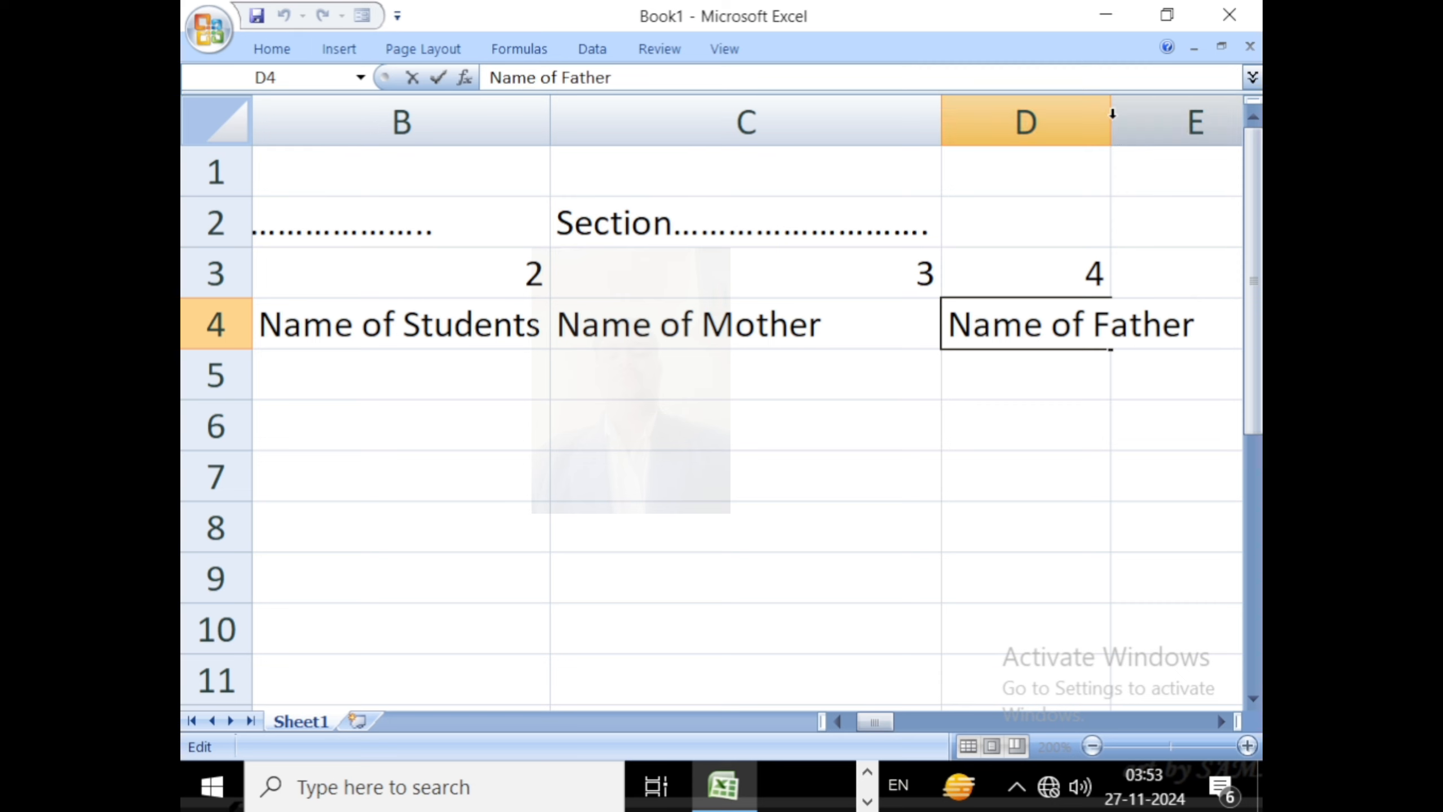
double_click(1112, 114)
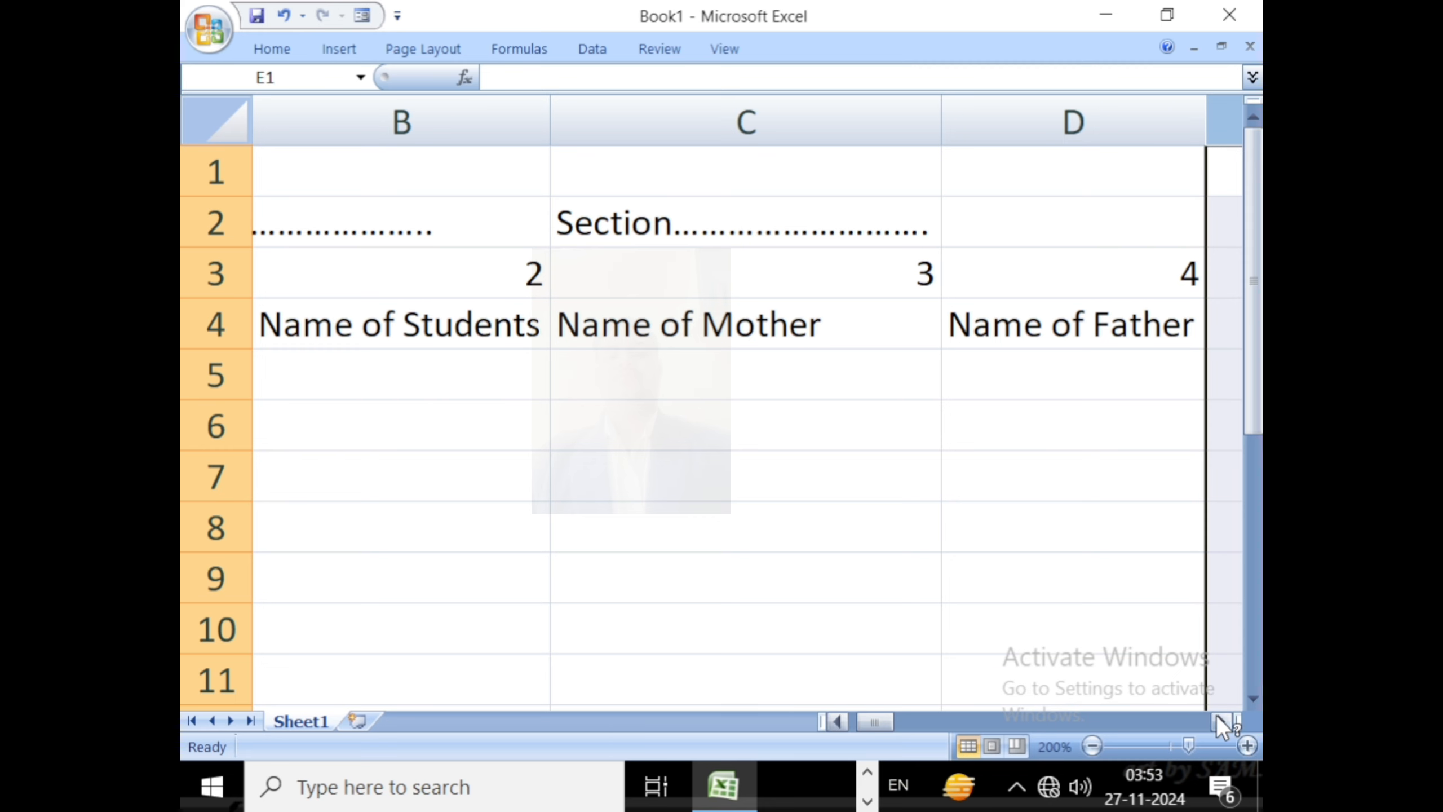
Enter the column heading "Caste" in cell E4
click(1210, 722)
click(988, 320)
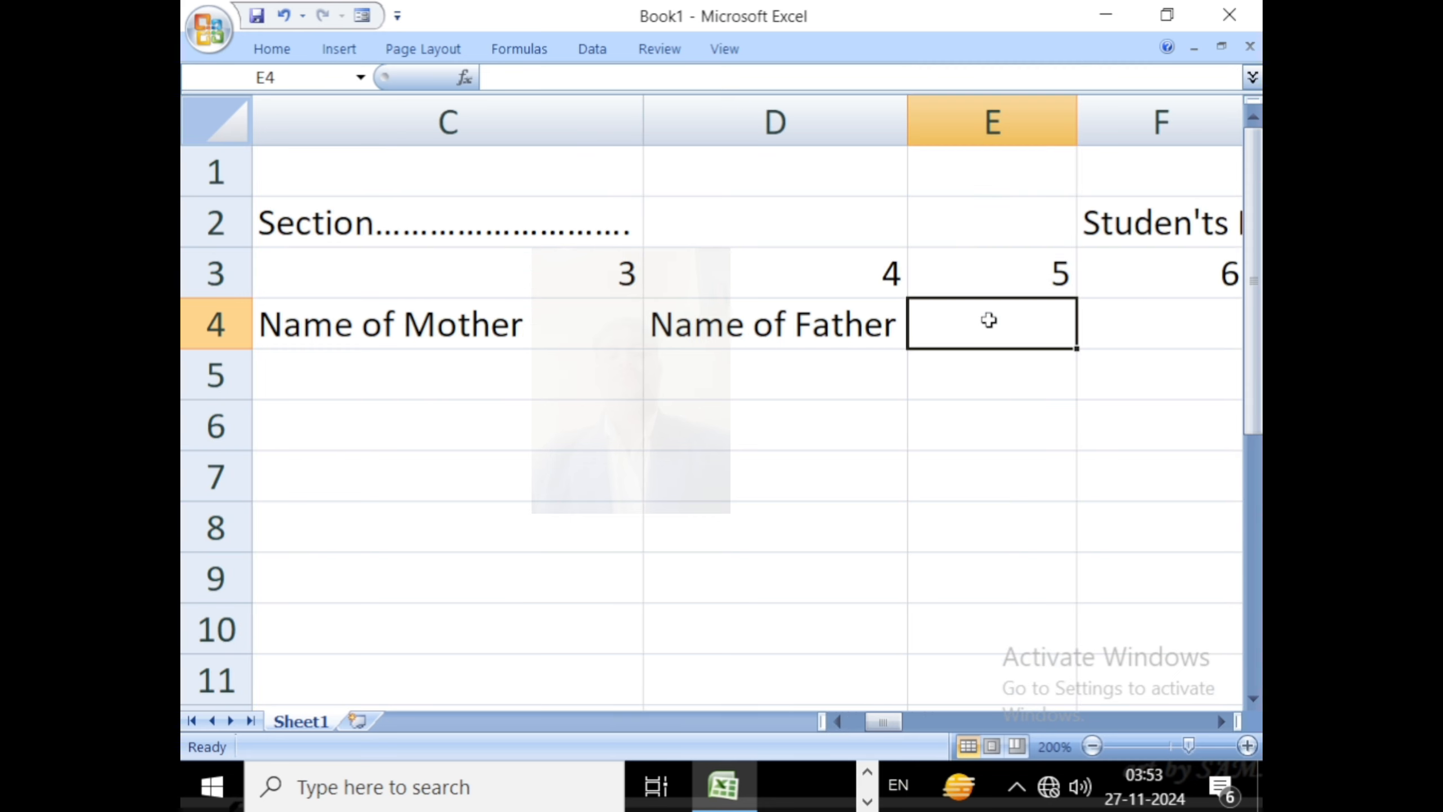
text(Case)
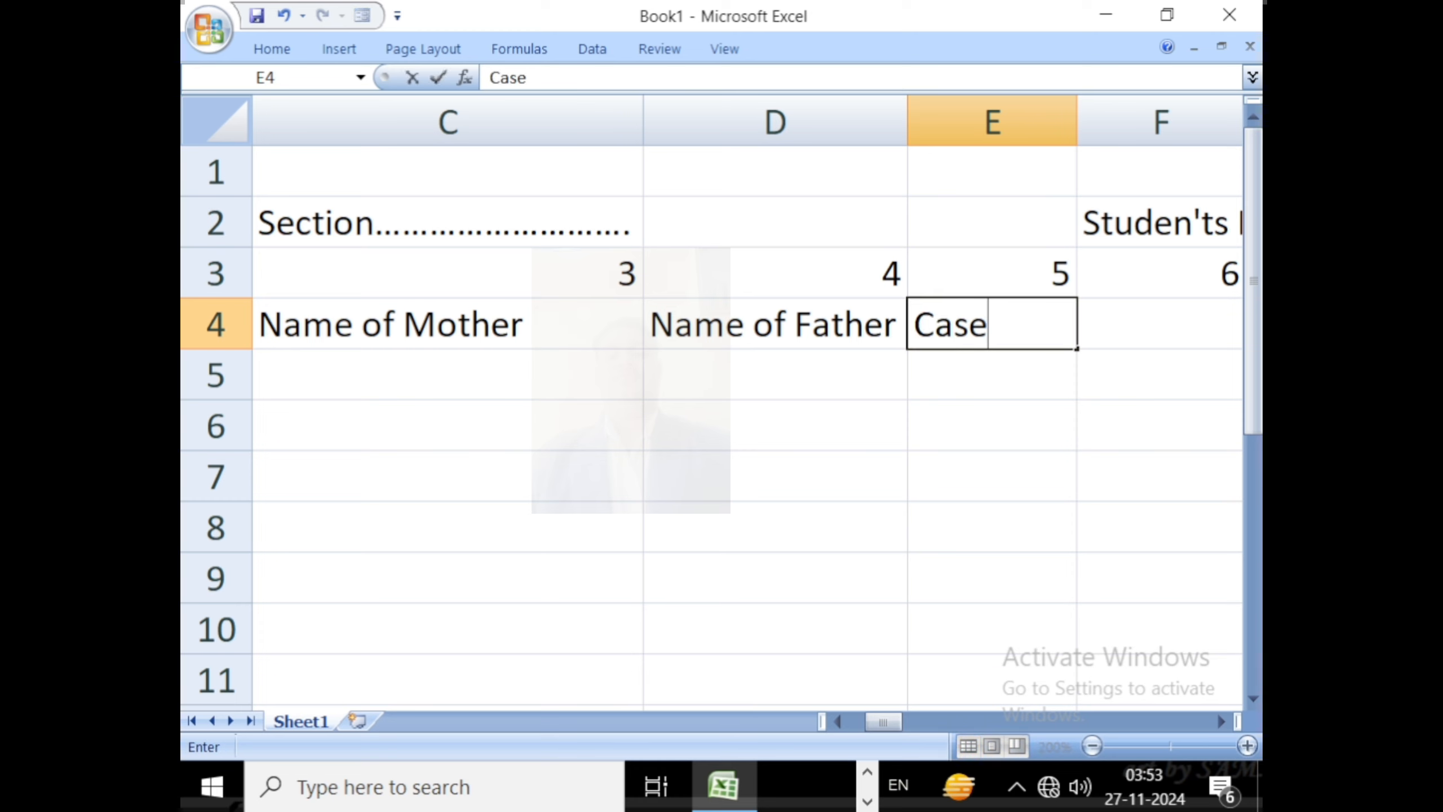
key(BackSpace)
text(te)
click(1135, 334)
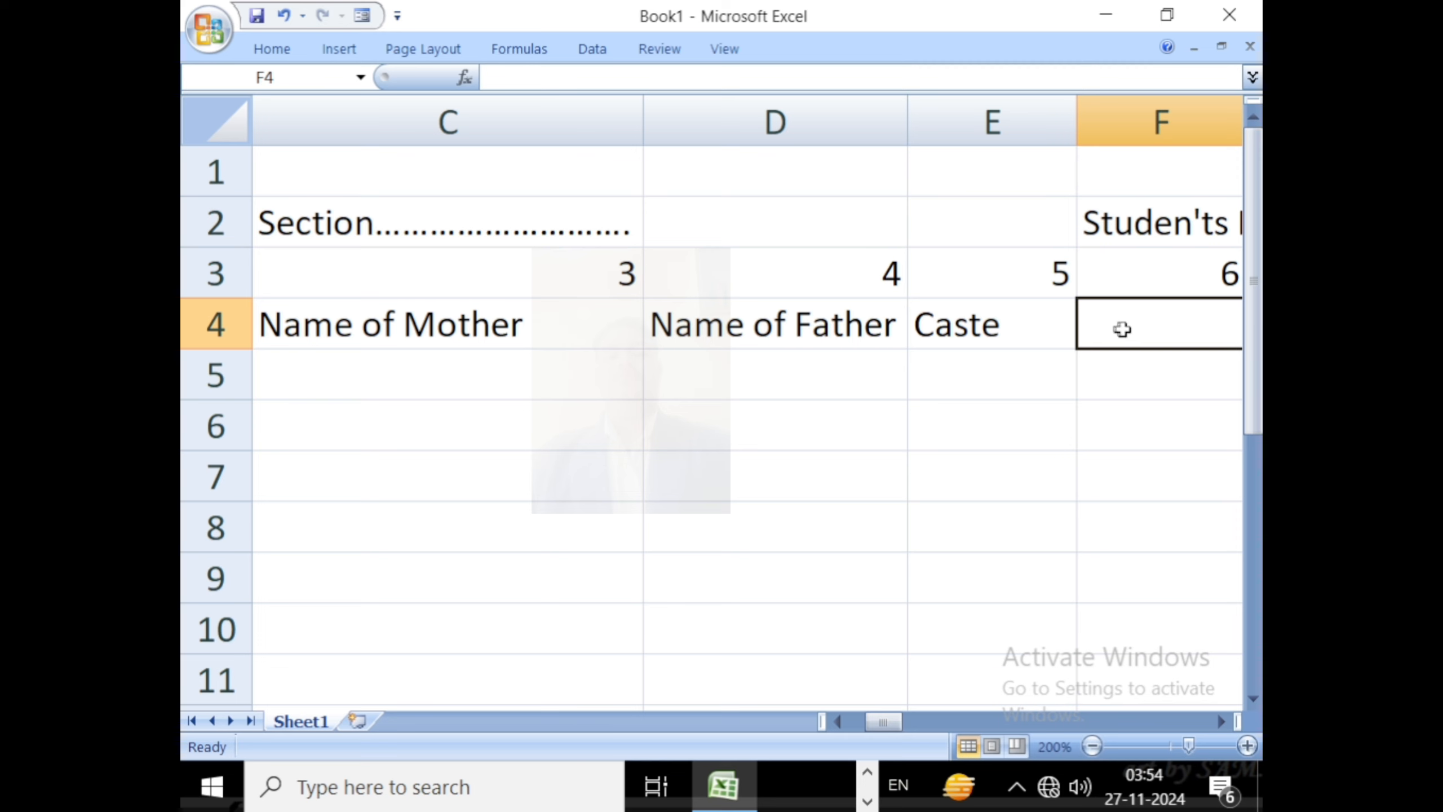
Enter the first day number, 1, in cell F4 beside the Caste heading
click(1220, 721)
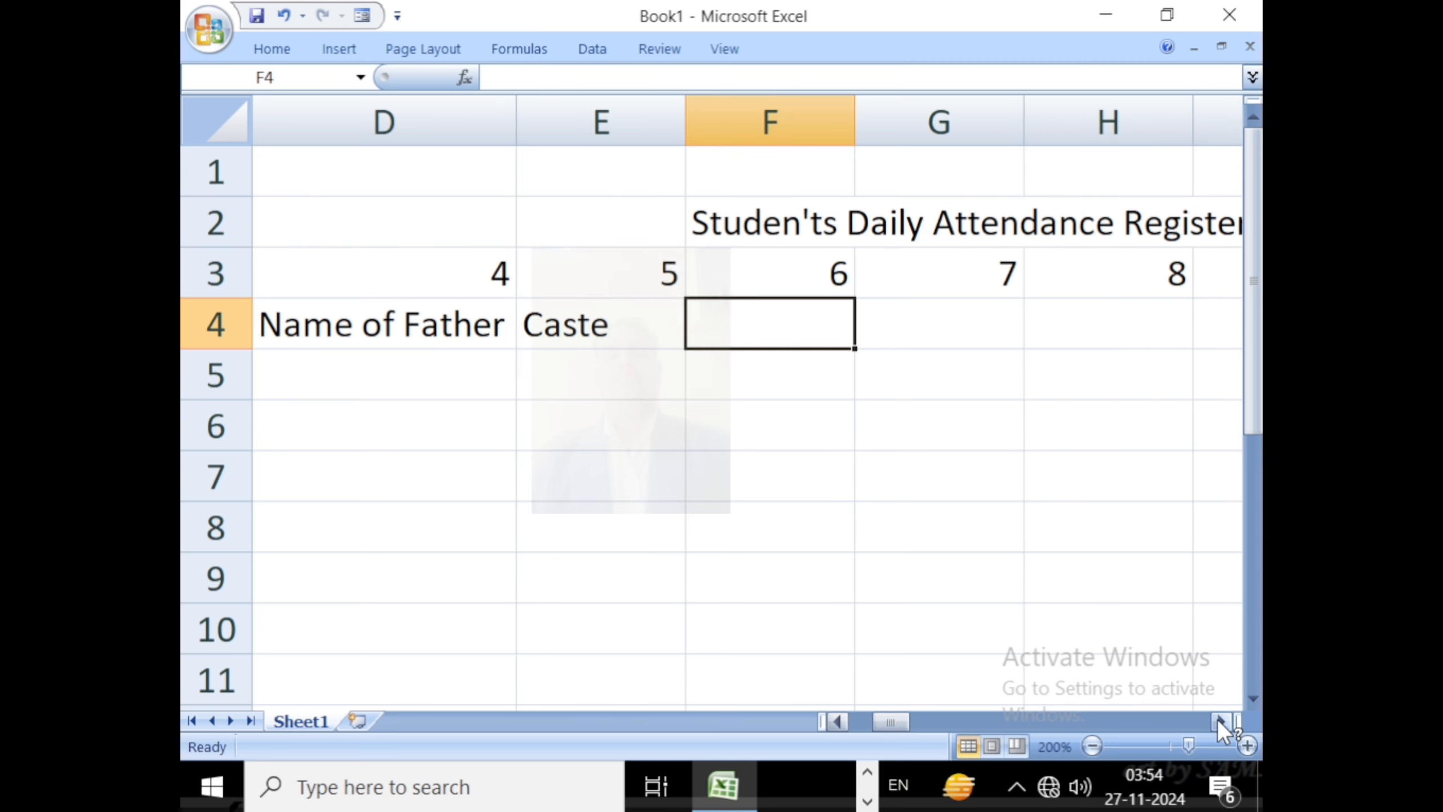
click(1220, 720)
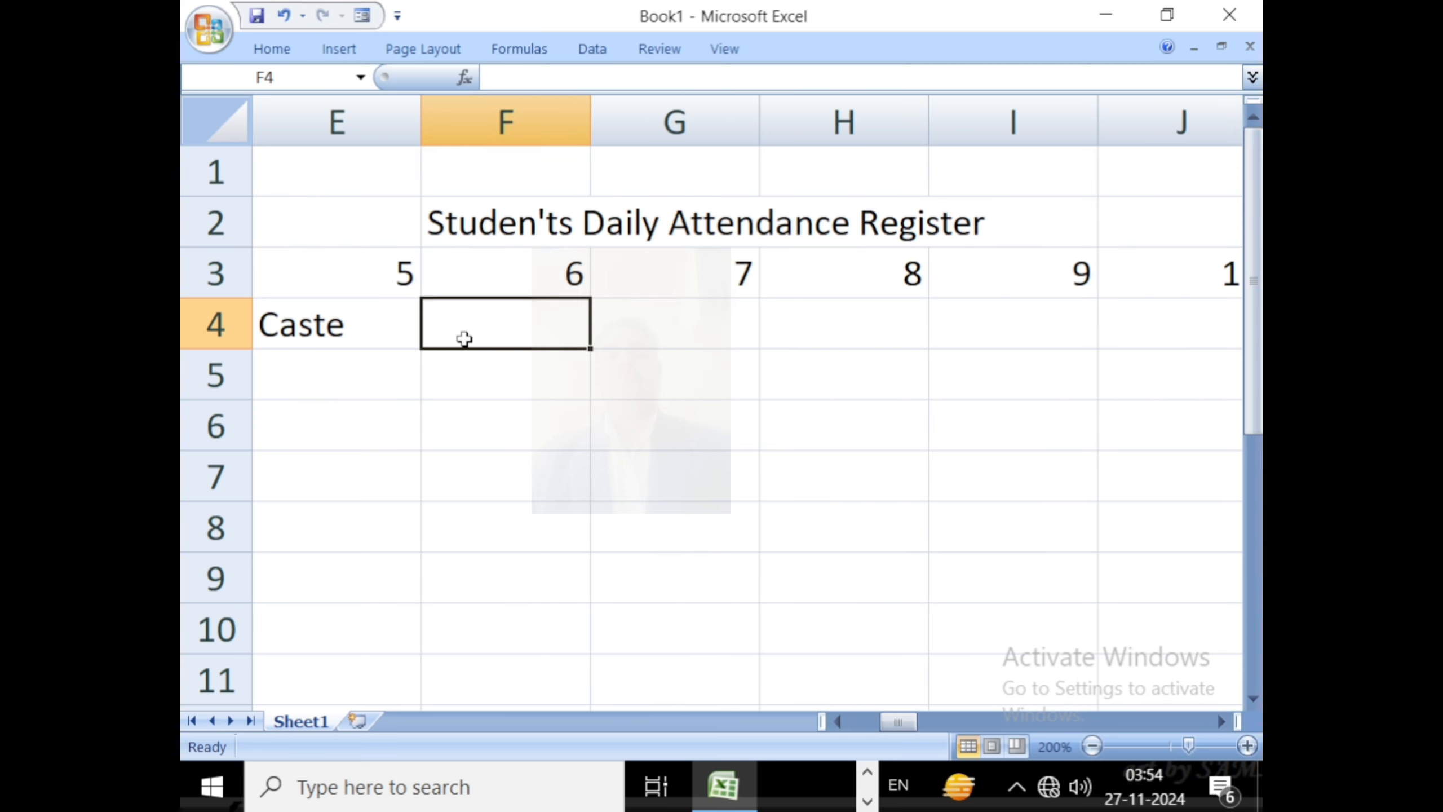
text(1)
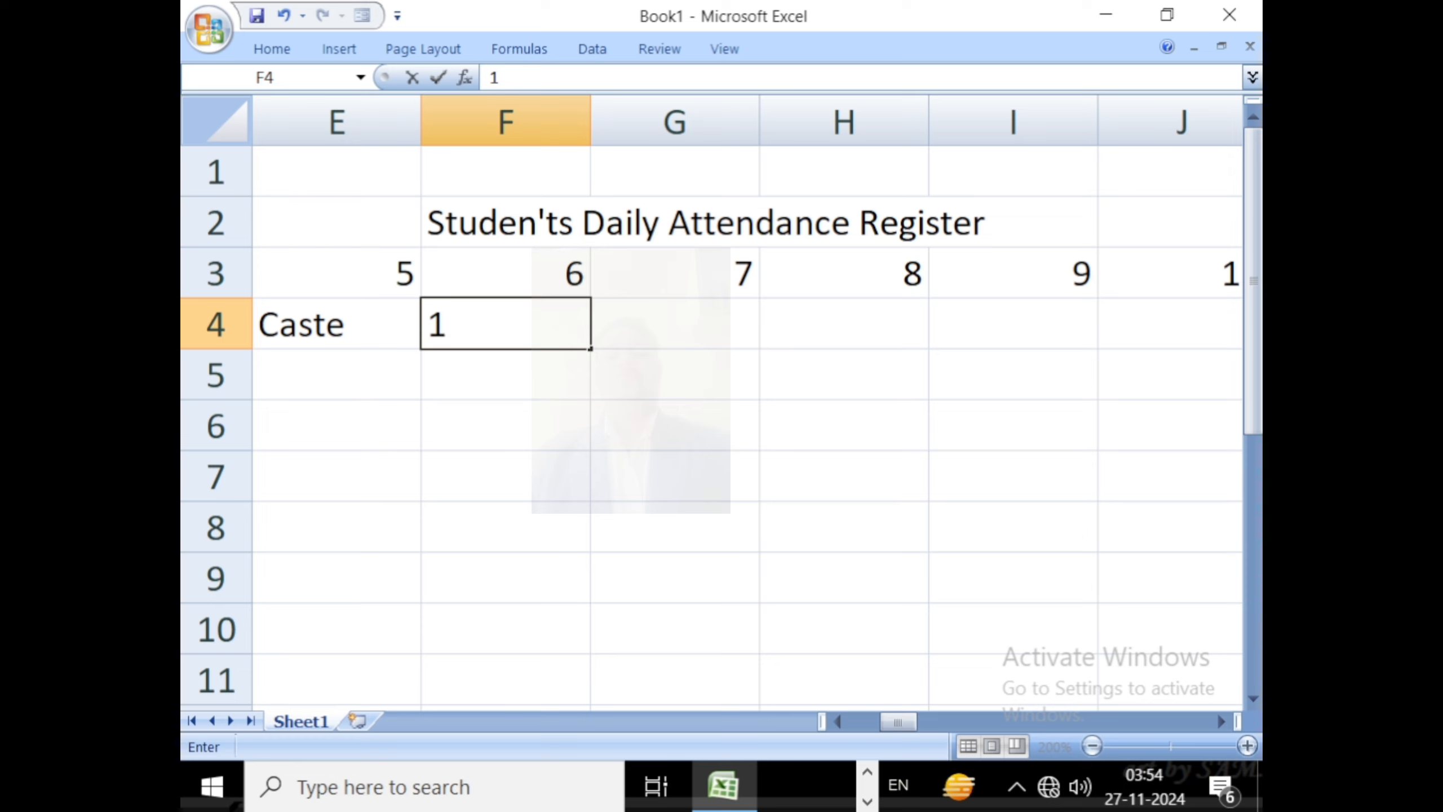
click(502, 416)
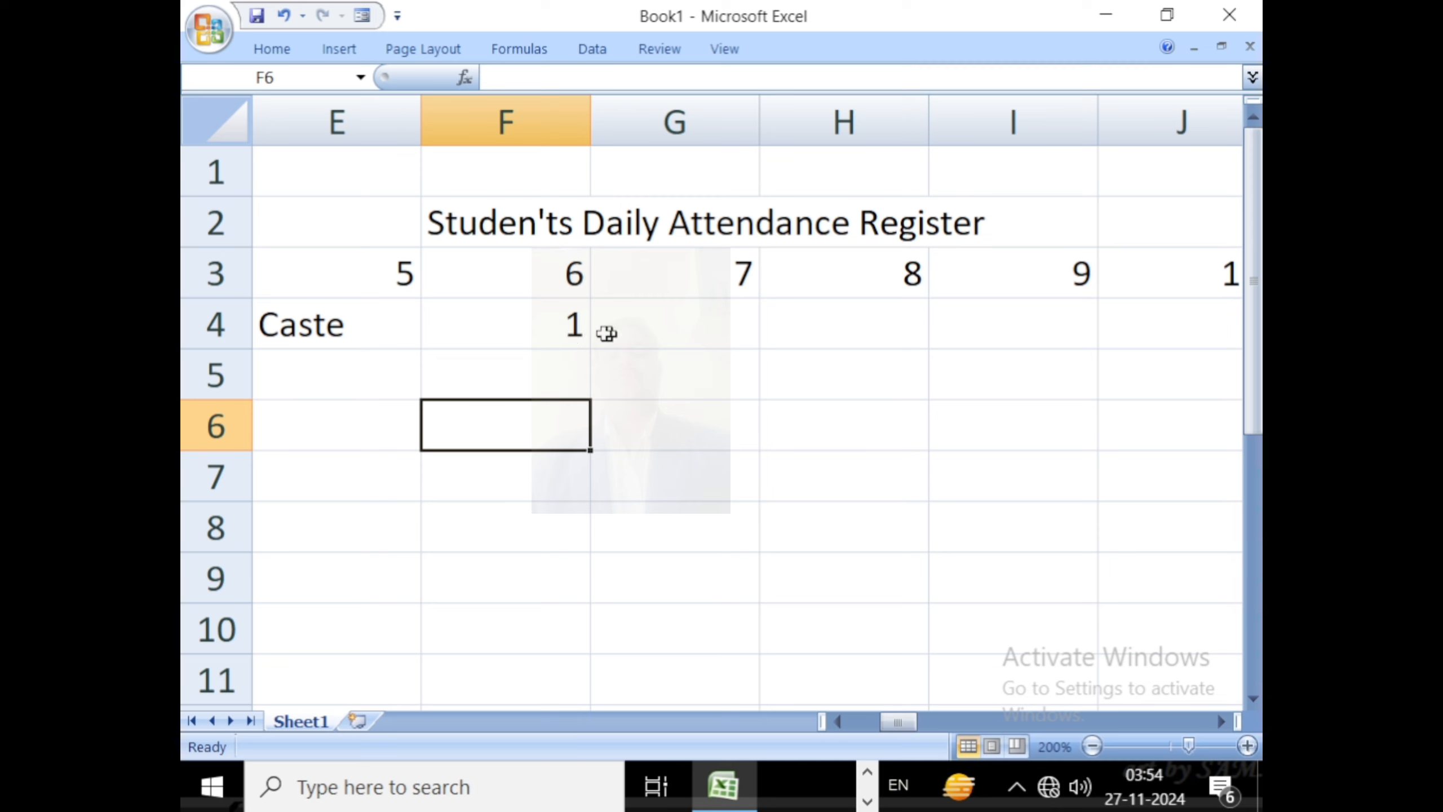
Fill a linear series along row 4 from cell F4, with step value 1 and stop value 31
click(566, 335)
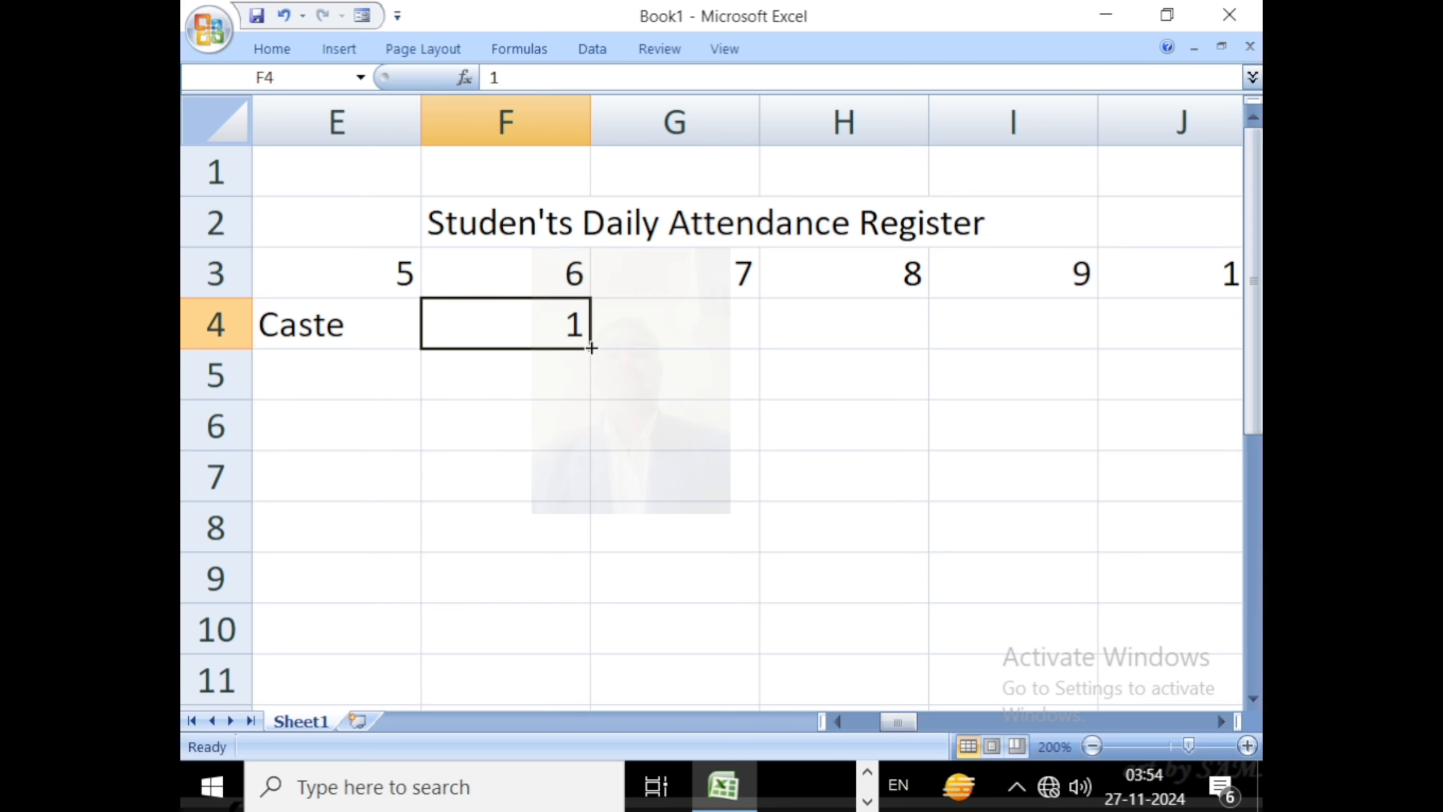
click(275, 50)
click(1094, 108)
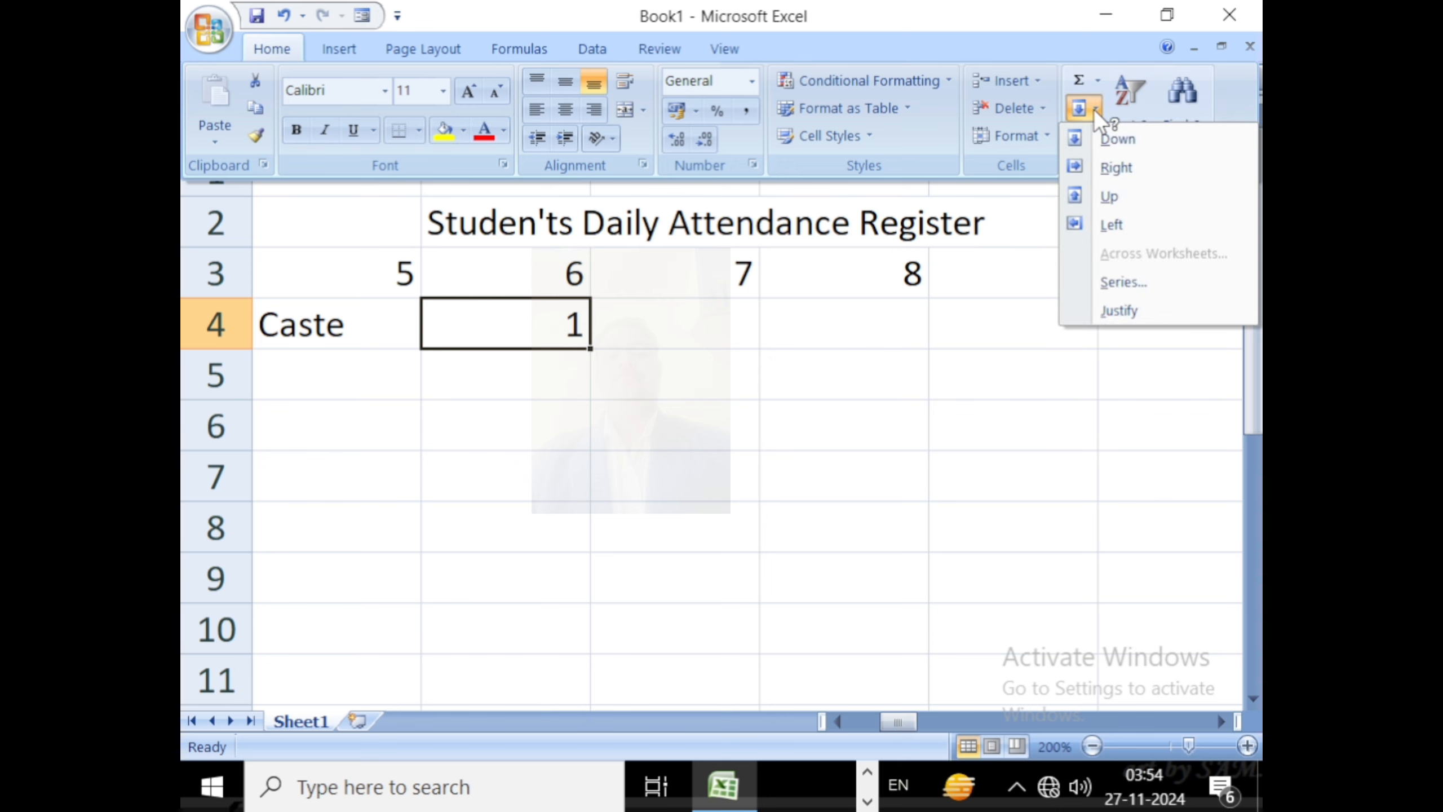
click(1116, 277)
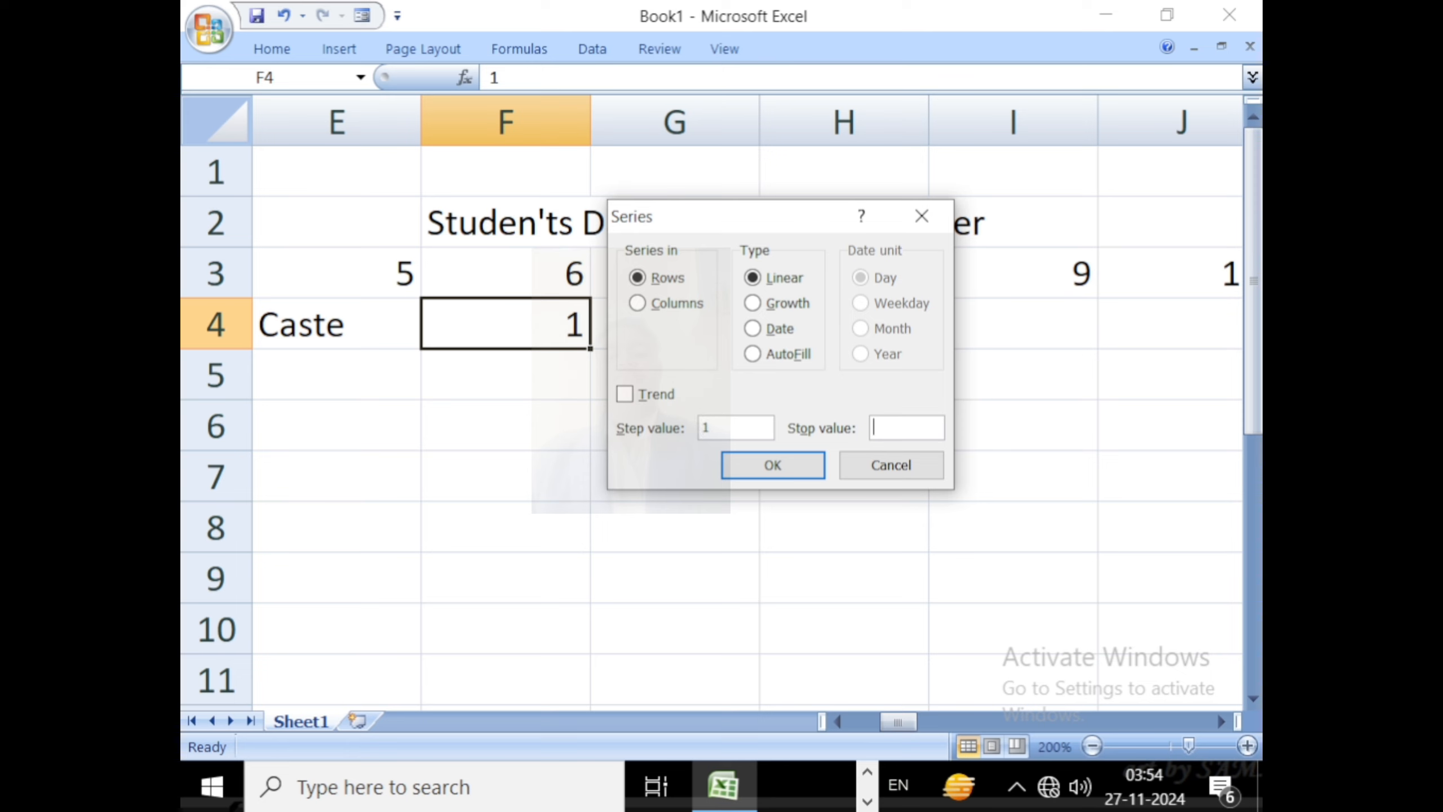
text(31)
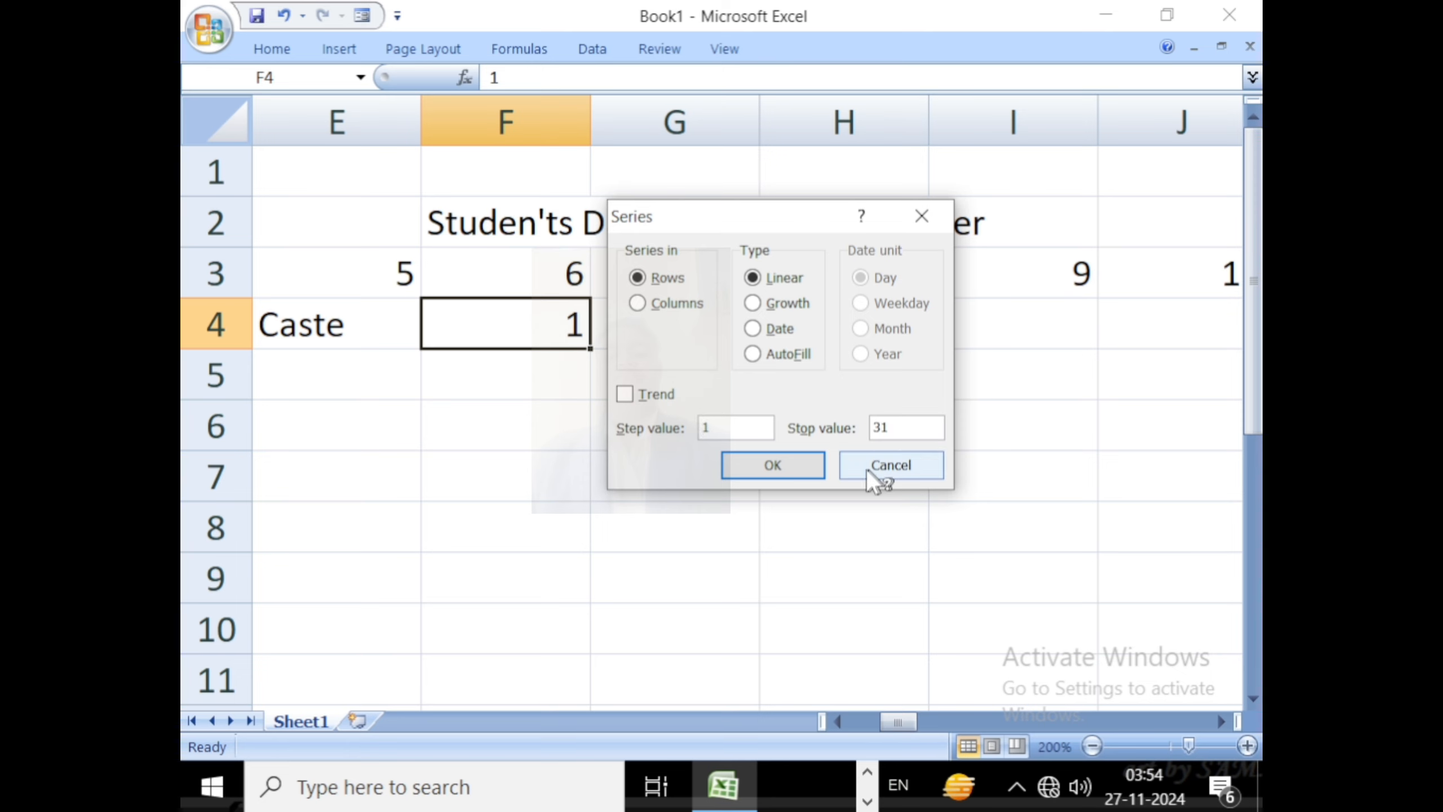
click(797, 467)
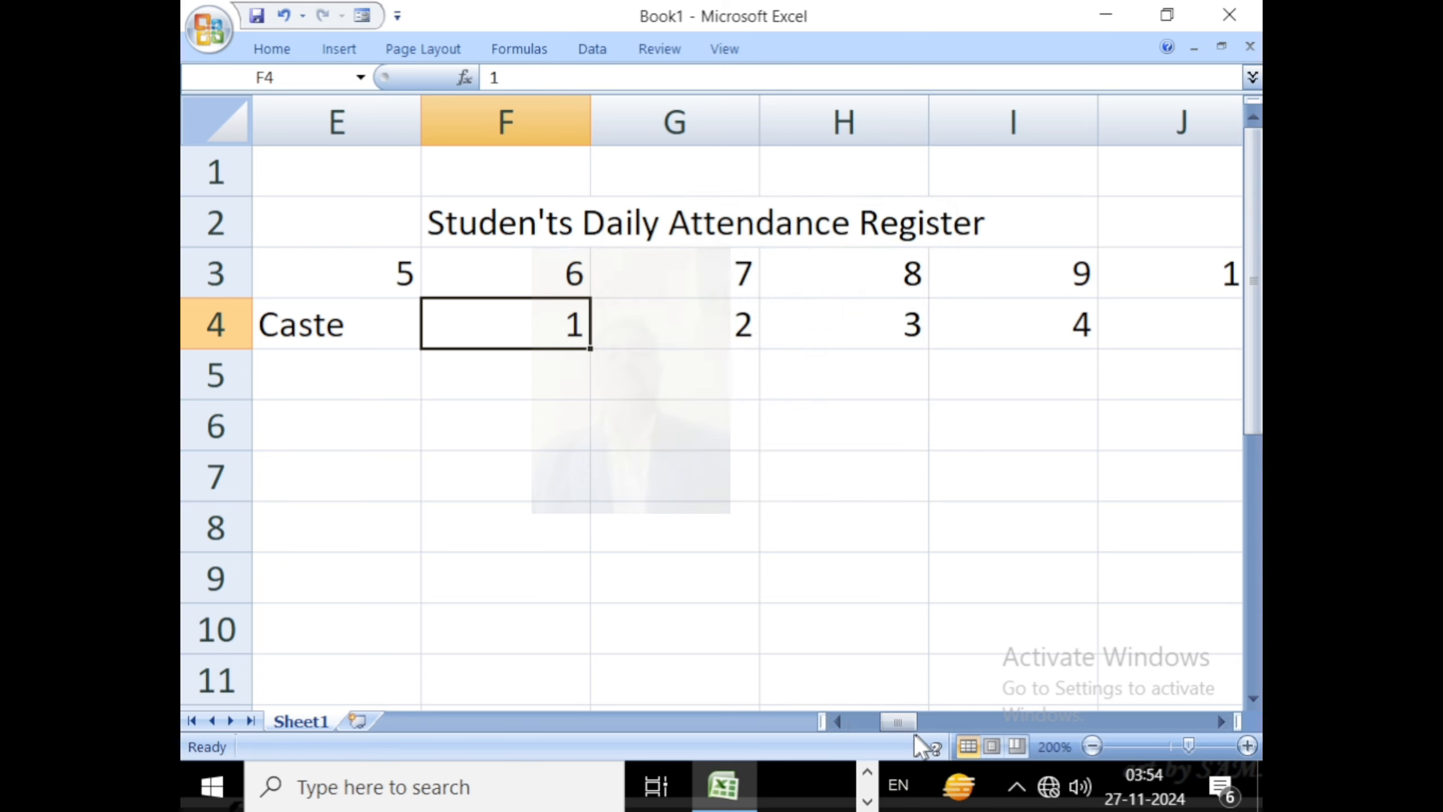
Narrow all the day columns, F through AJ, together so that each just fits its two-digit numbers
drag(1218, 723, 1216, 723)
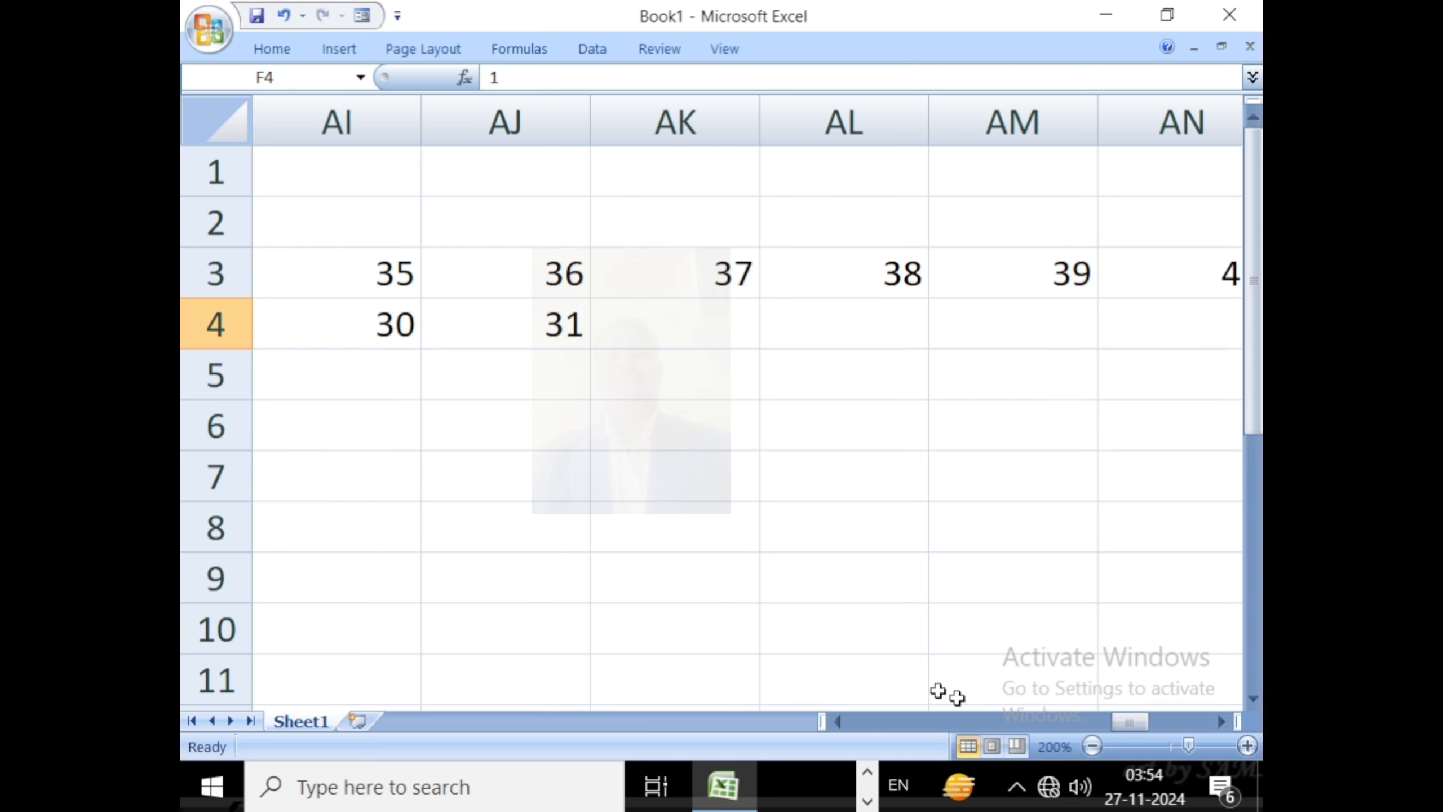
drag(1119, 720, 856, 699)
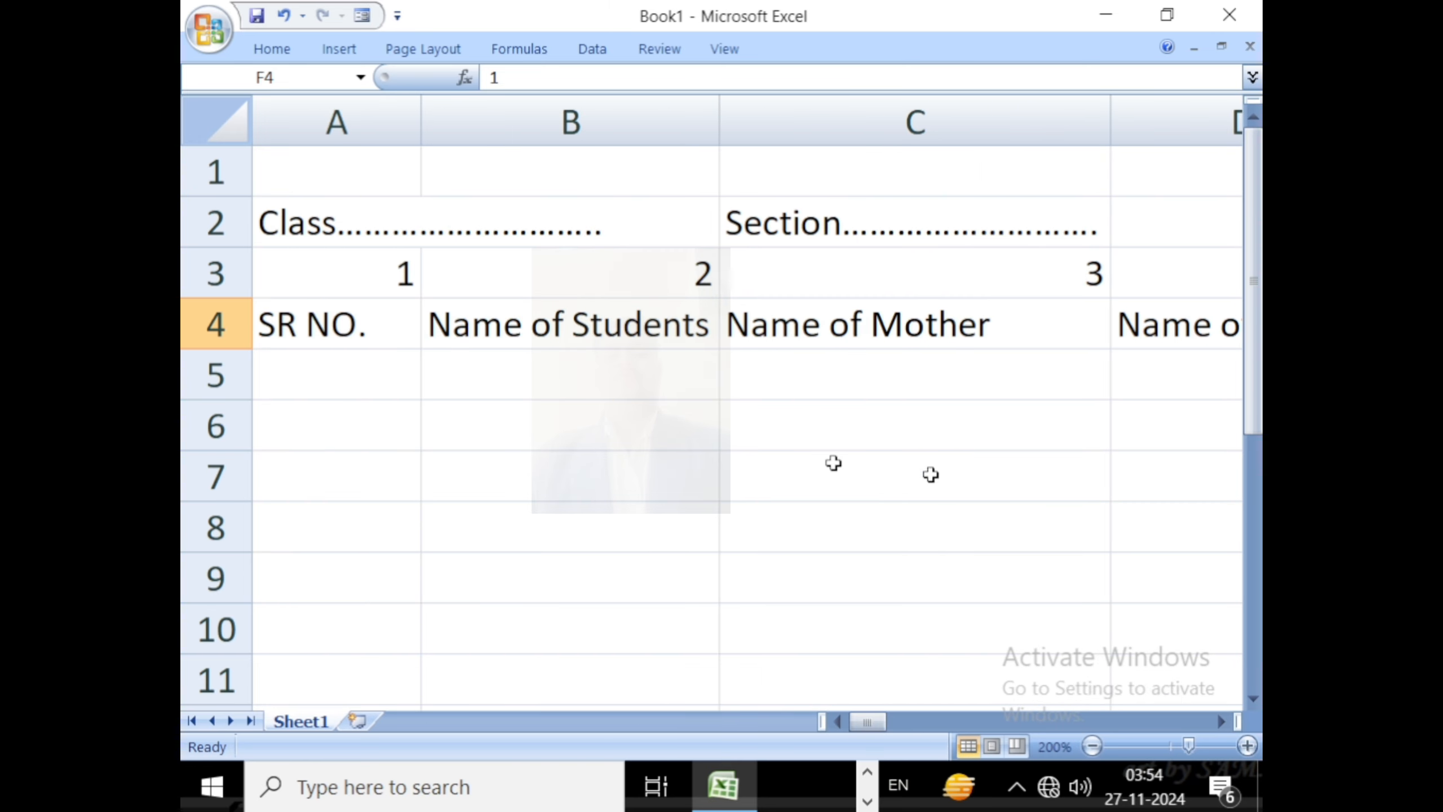
click(1220, 721)
click(1220, 720)
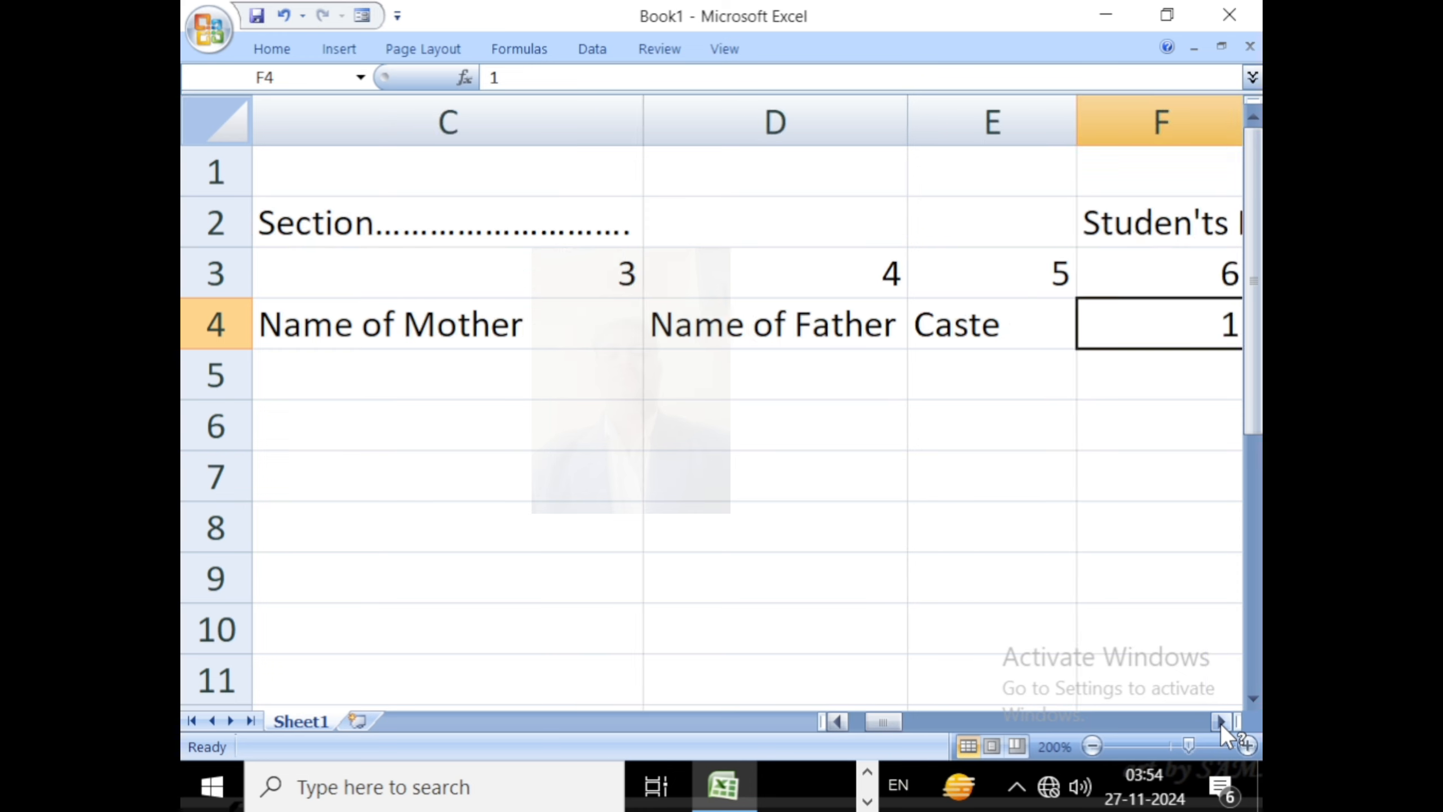
click(1220, 721)
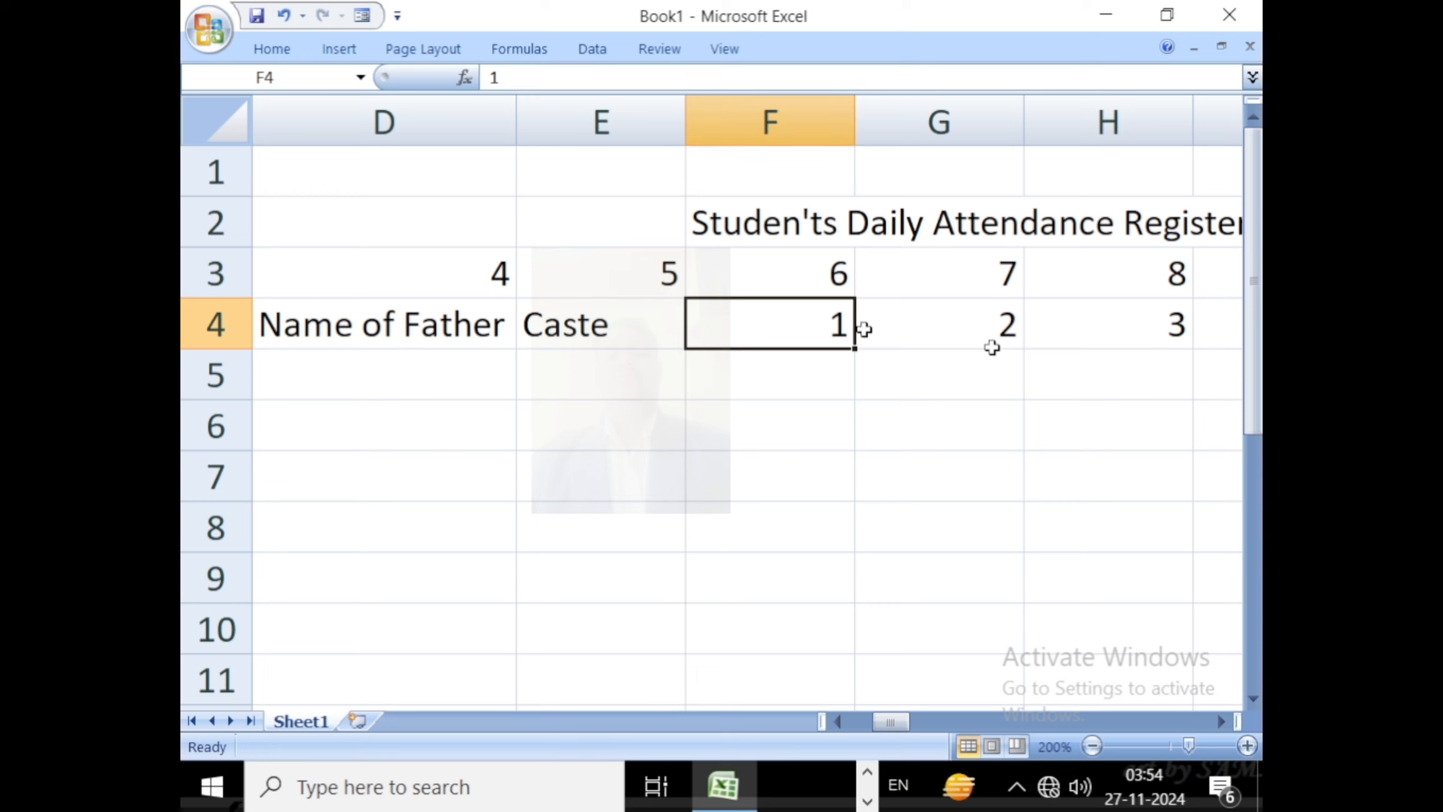
click(778, 120)
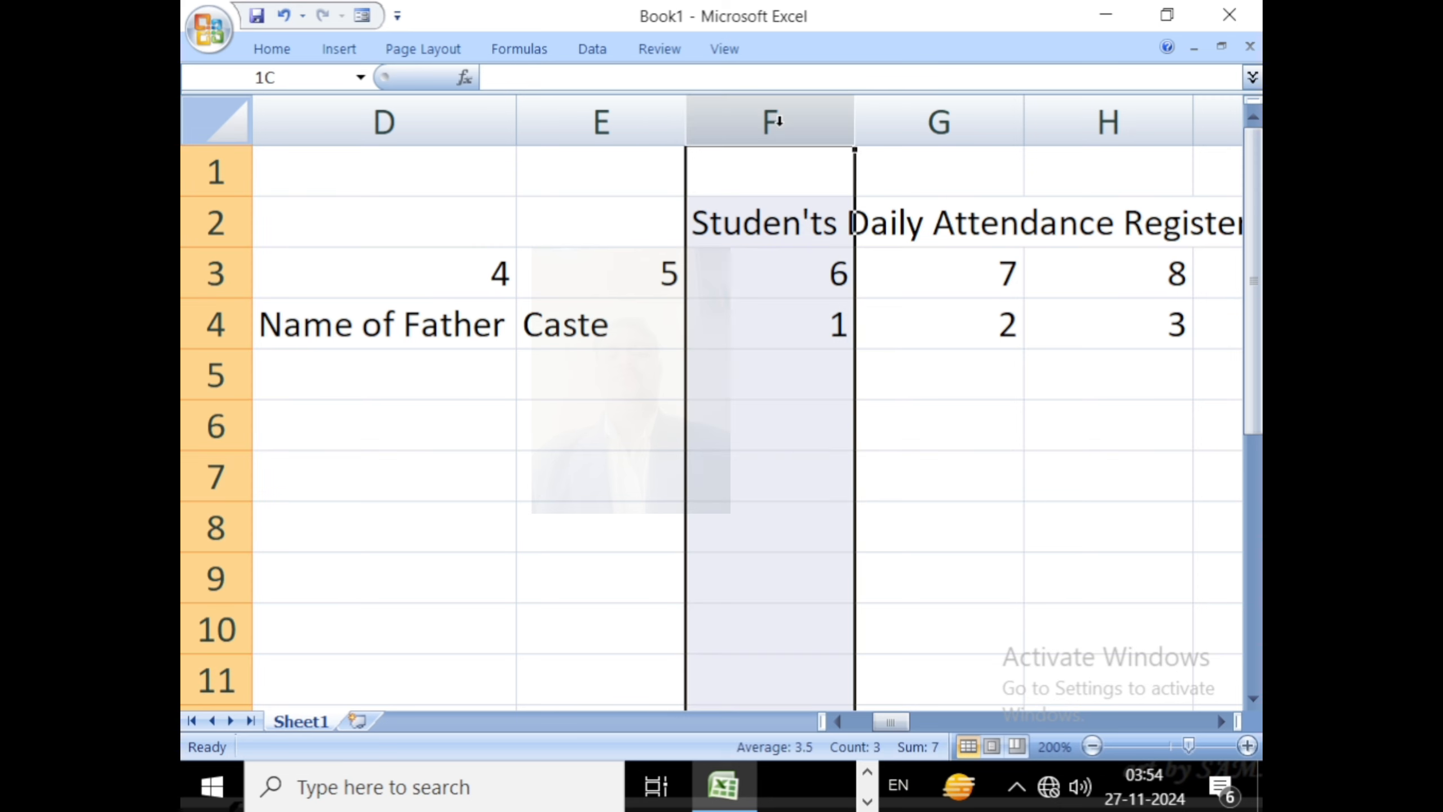
drag(856, 120, 913, 126)
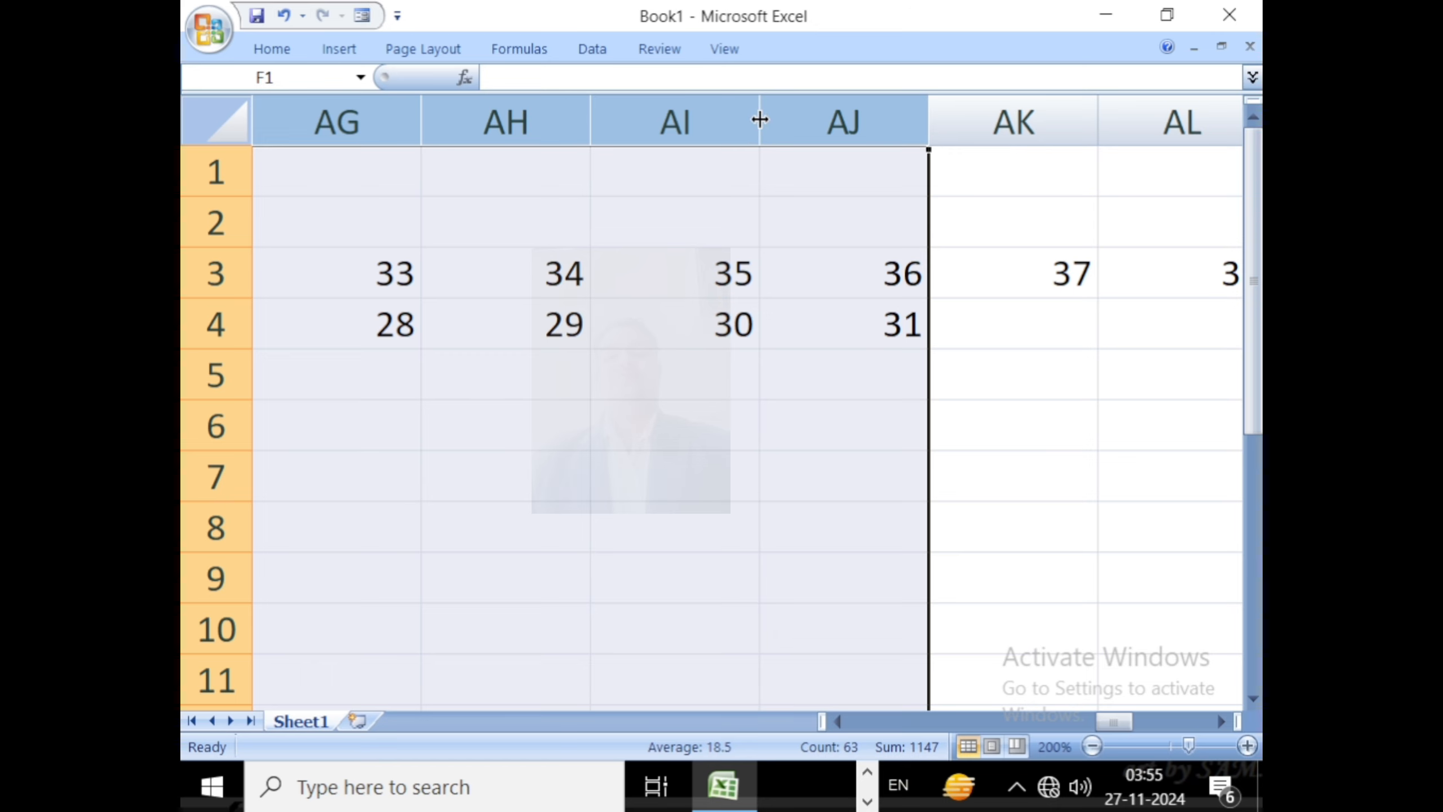
drag(760, 118, 643, 108)
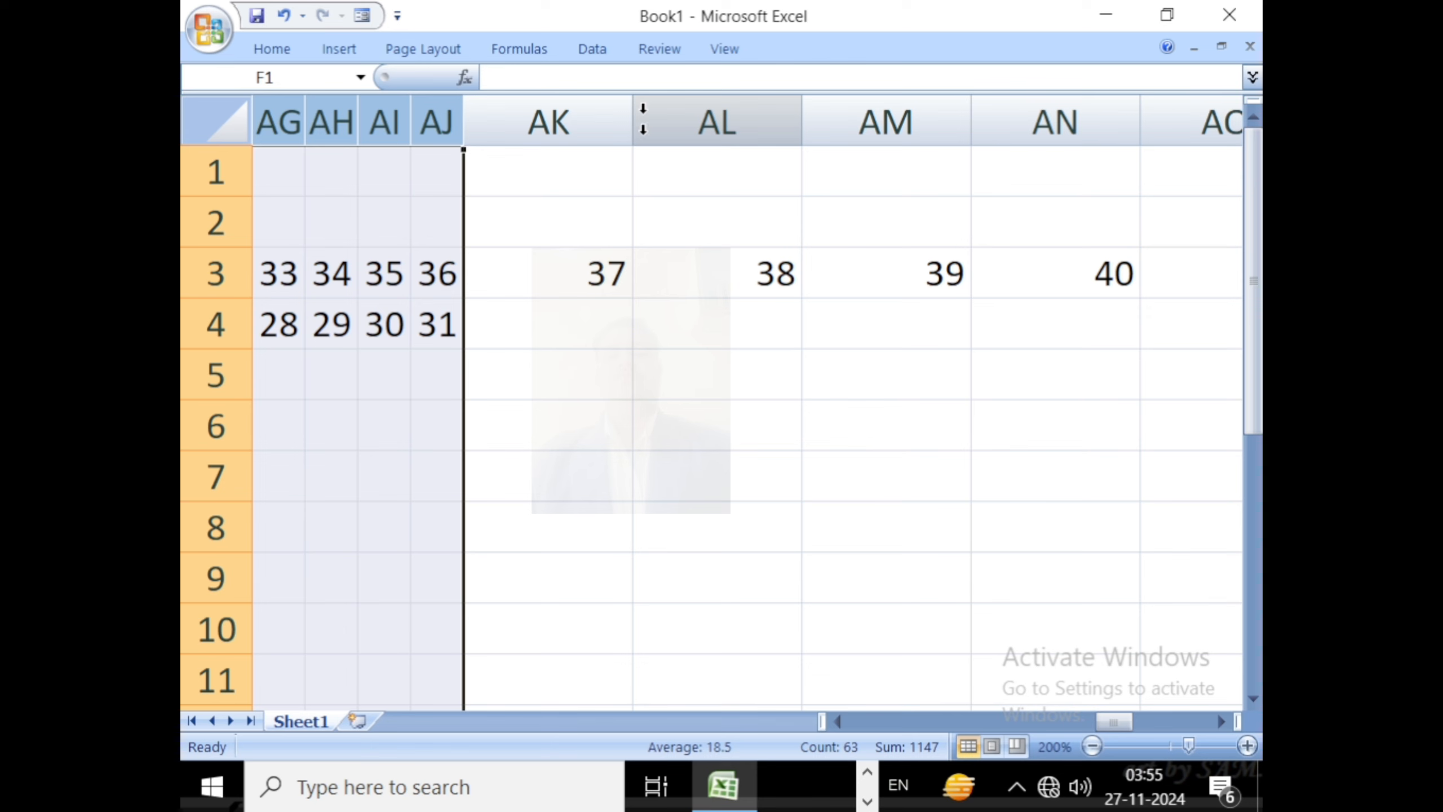
drag(1100, 717, 877, 688)
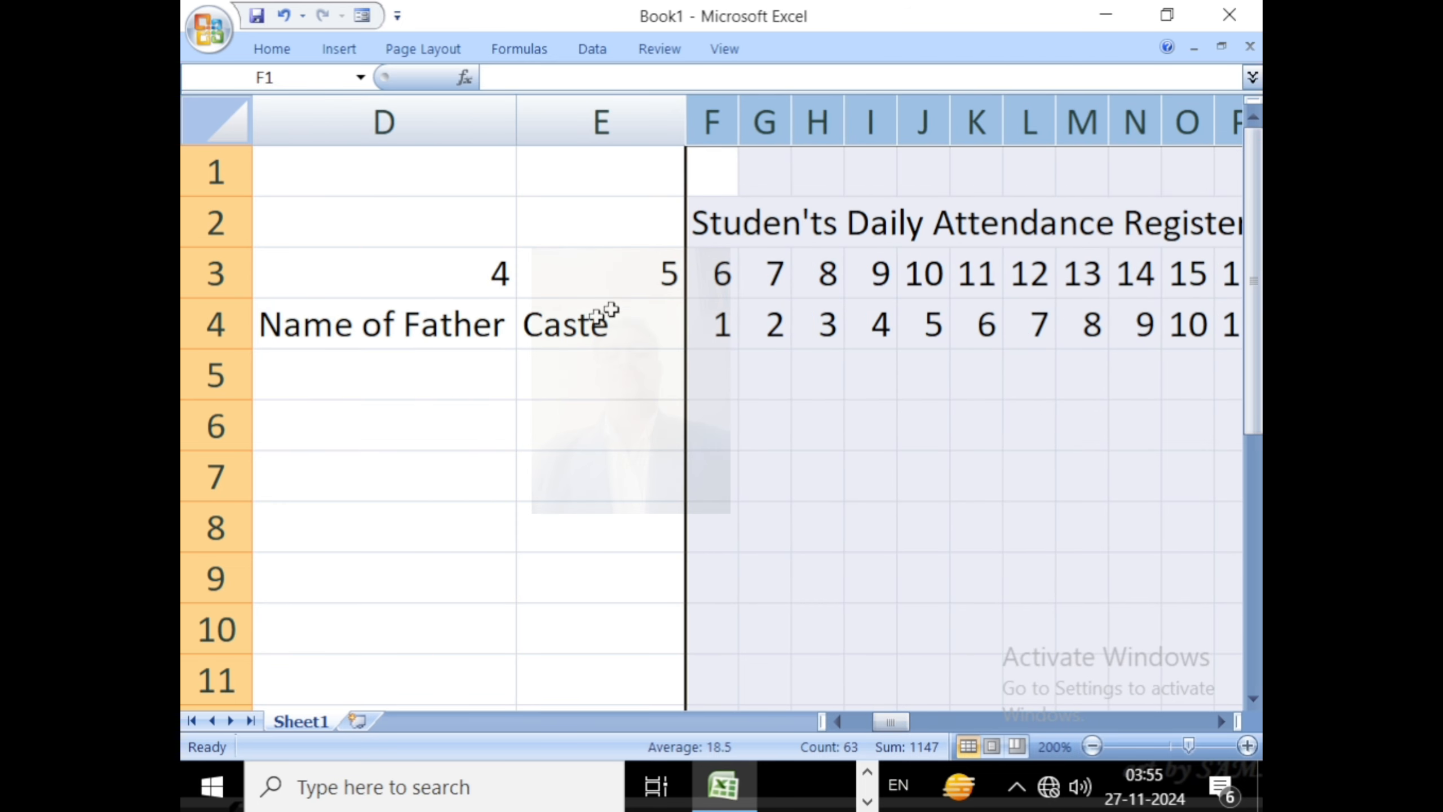
click(763, 457)
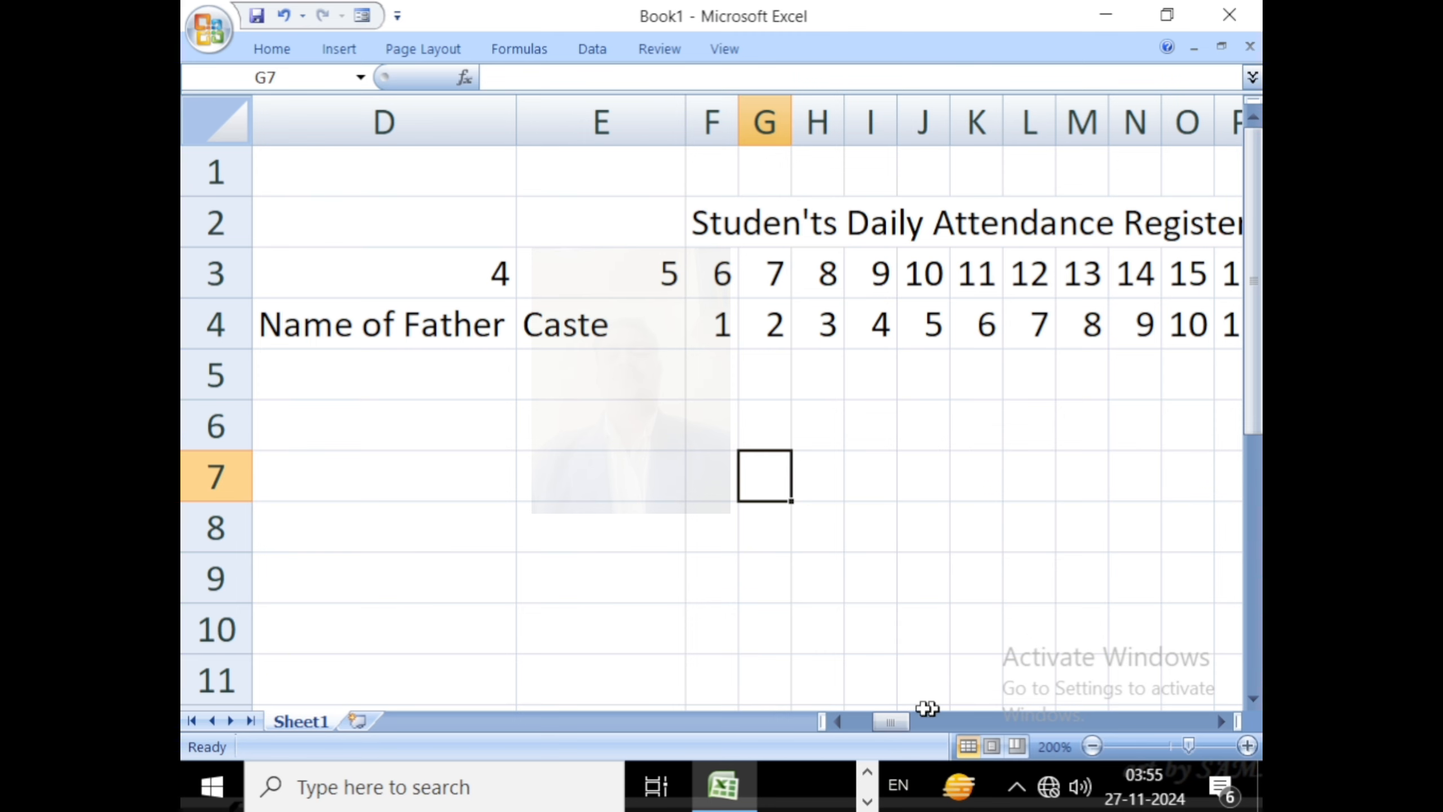
Enter the column heading "Adm. Fee" in cell AK4, after the day 31 column
drag(894, 724, 1096, 731)
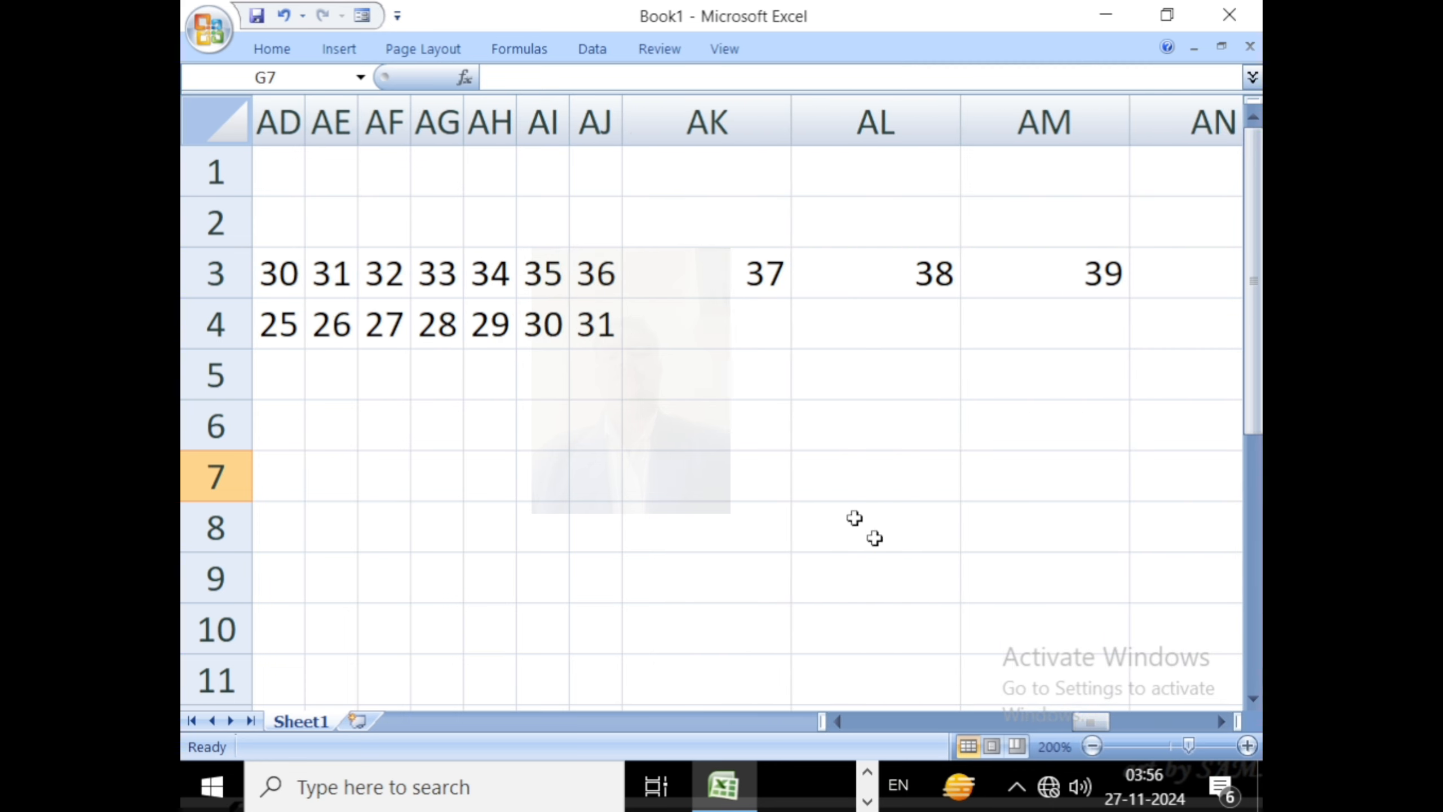
click(740, 333)
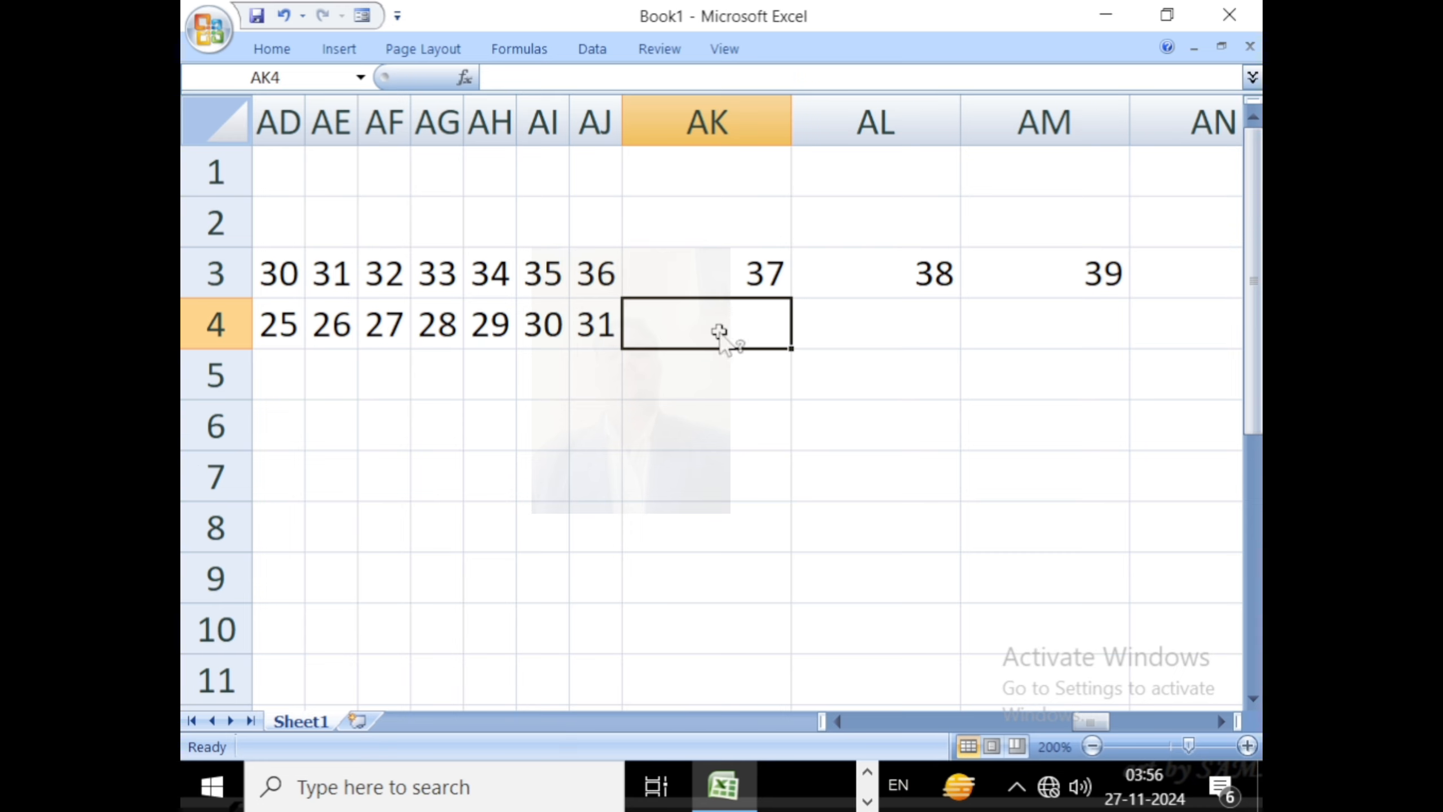
text(Ad)
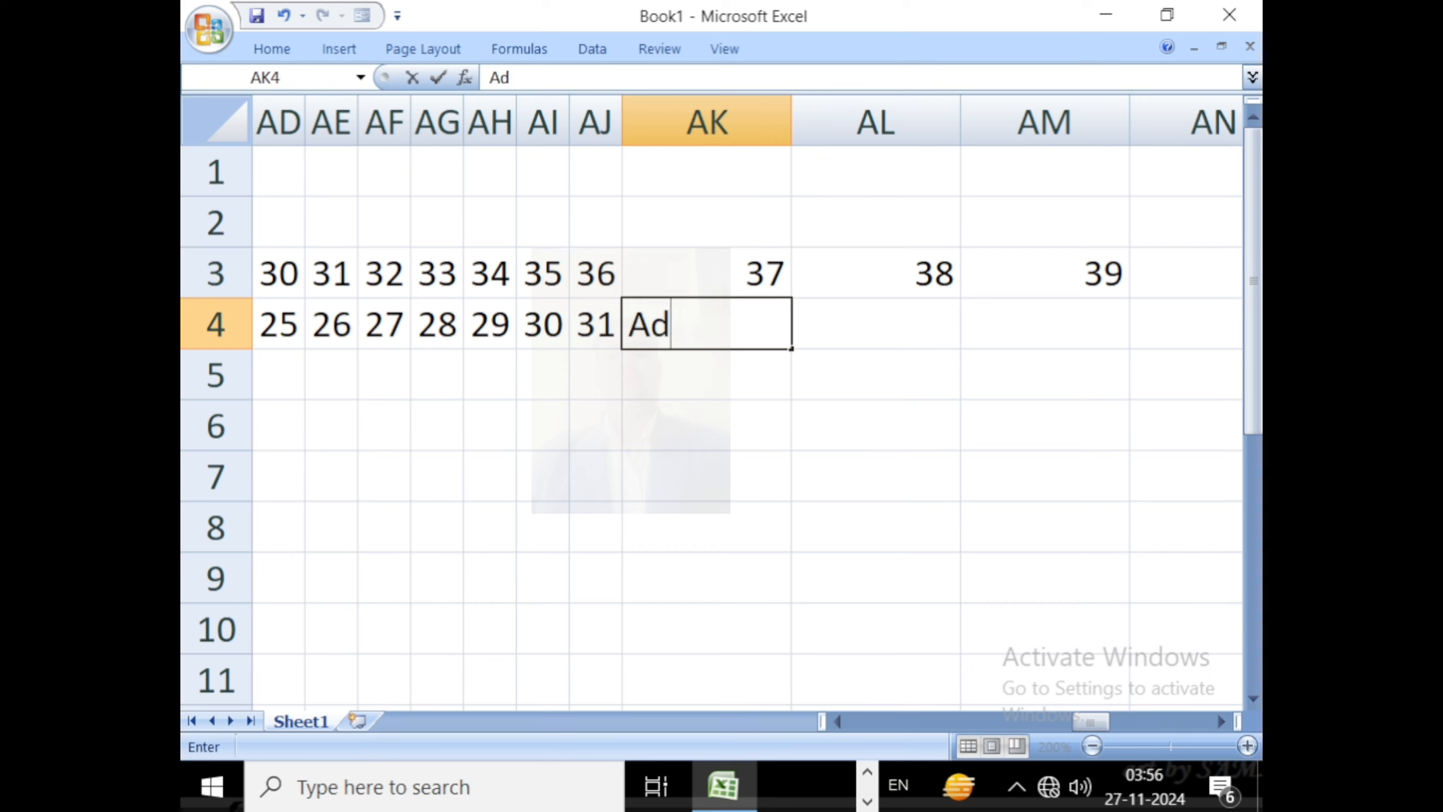
text(m Fee)
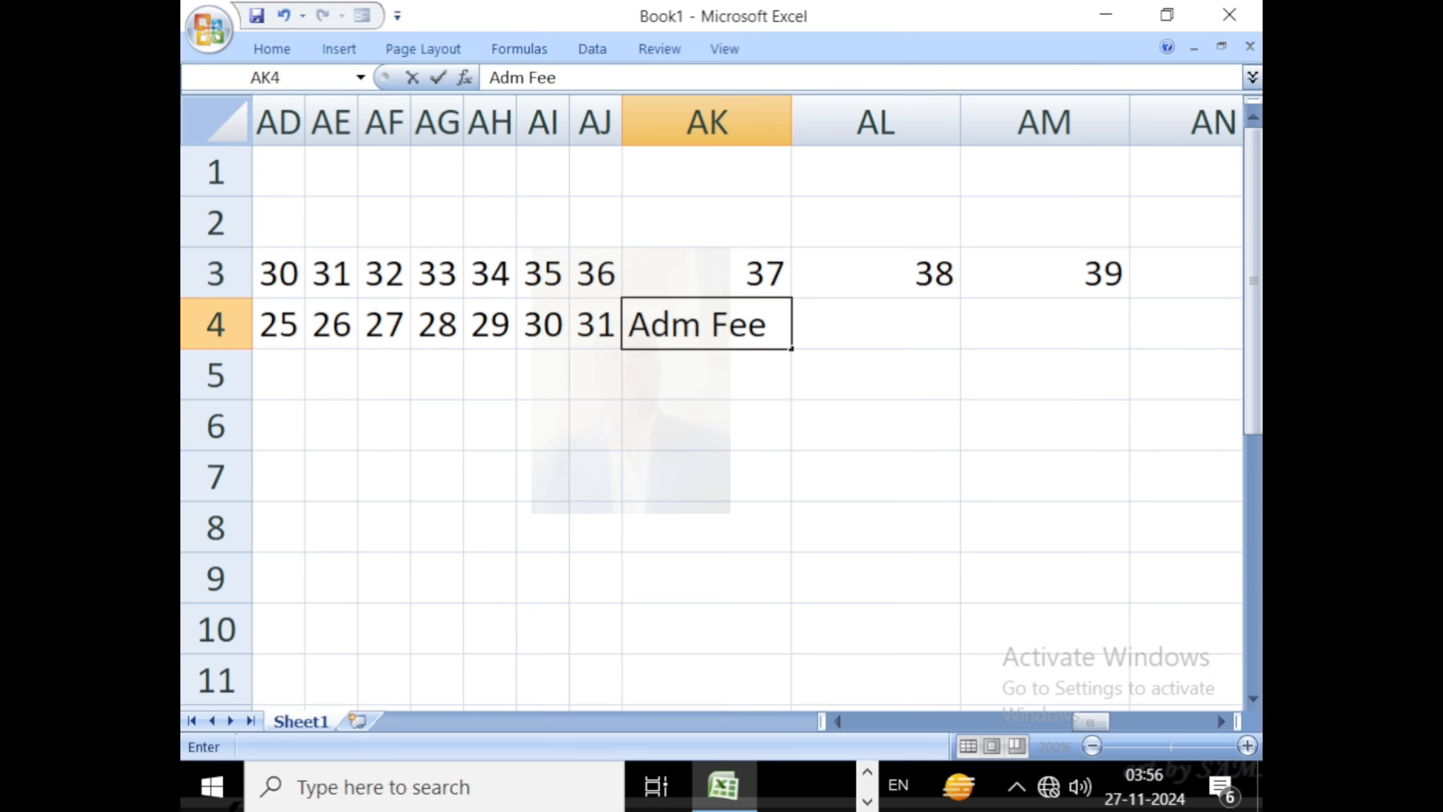
click(705, 338)
text(.)
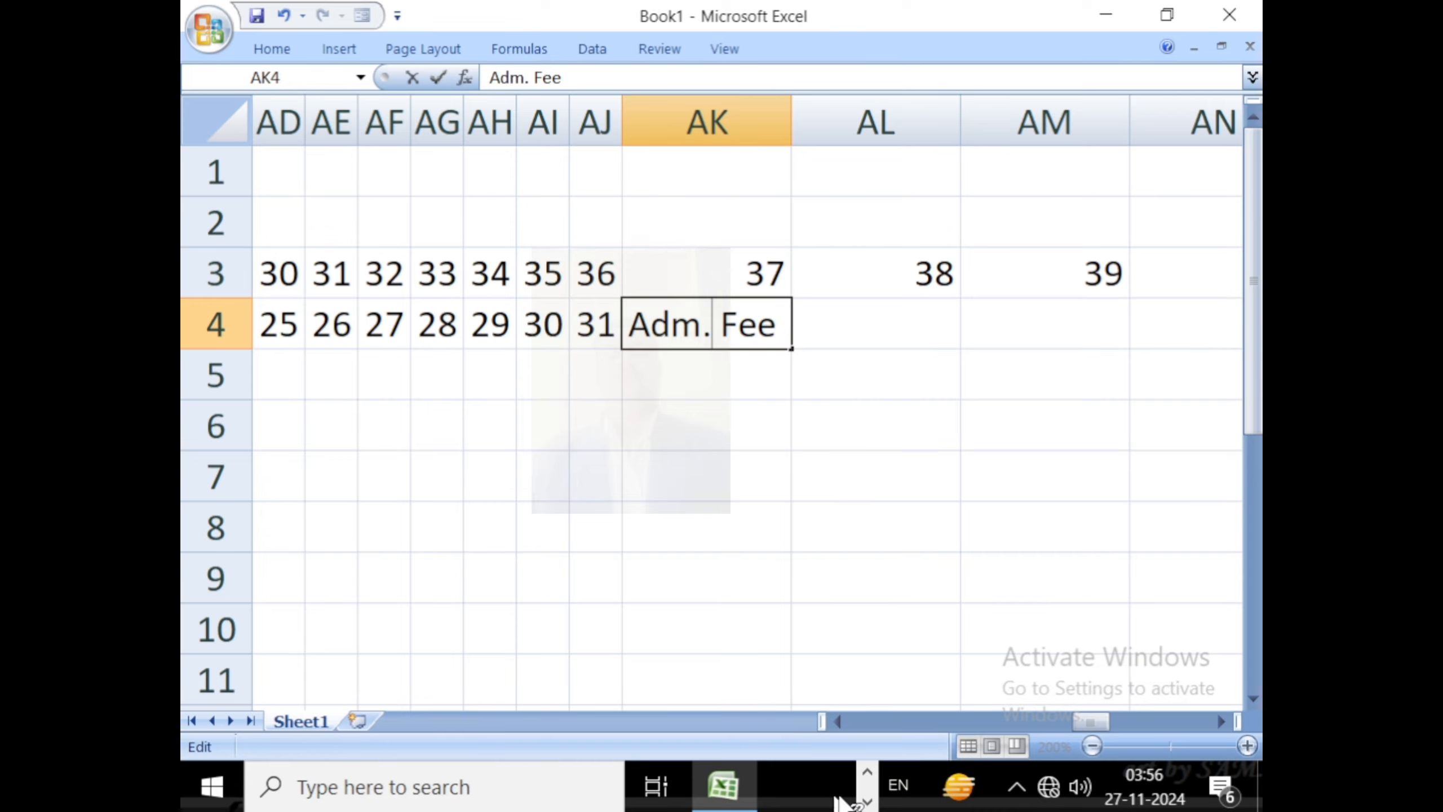
Switch to the register photo in Photos and examine its column headings following day 31 at closer zoom
click(867, 802)
click(866, 773)
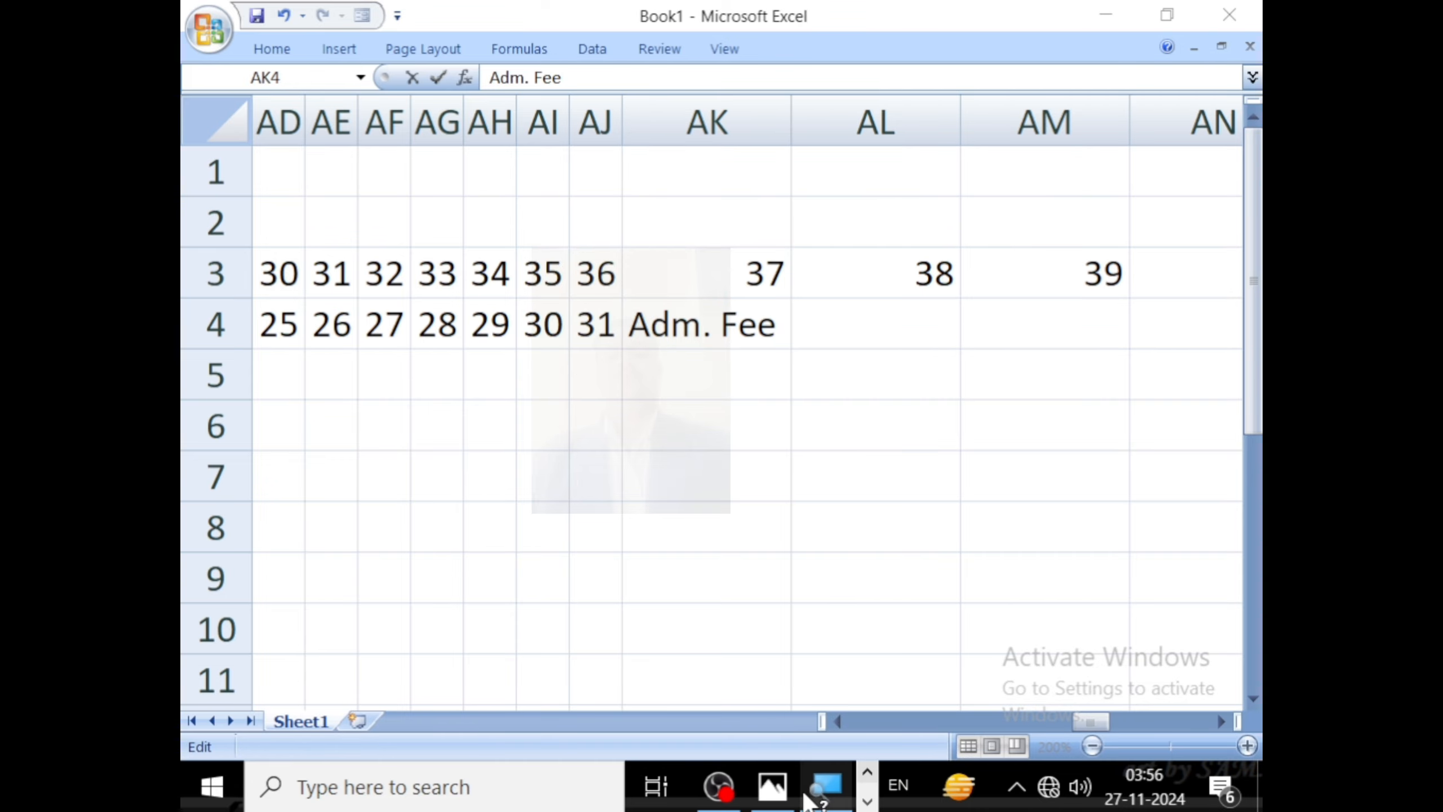
click(776, 790)
scroll(795, 254, up, 2)
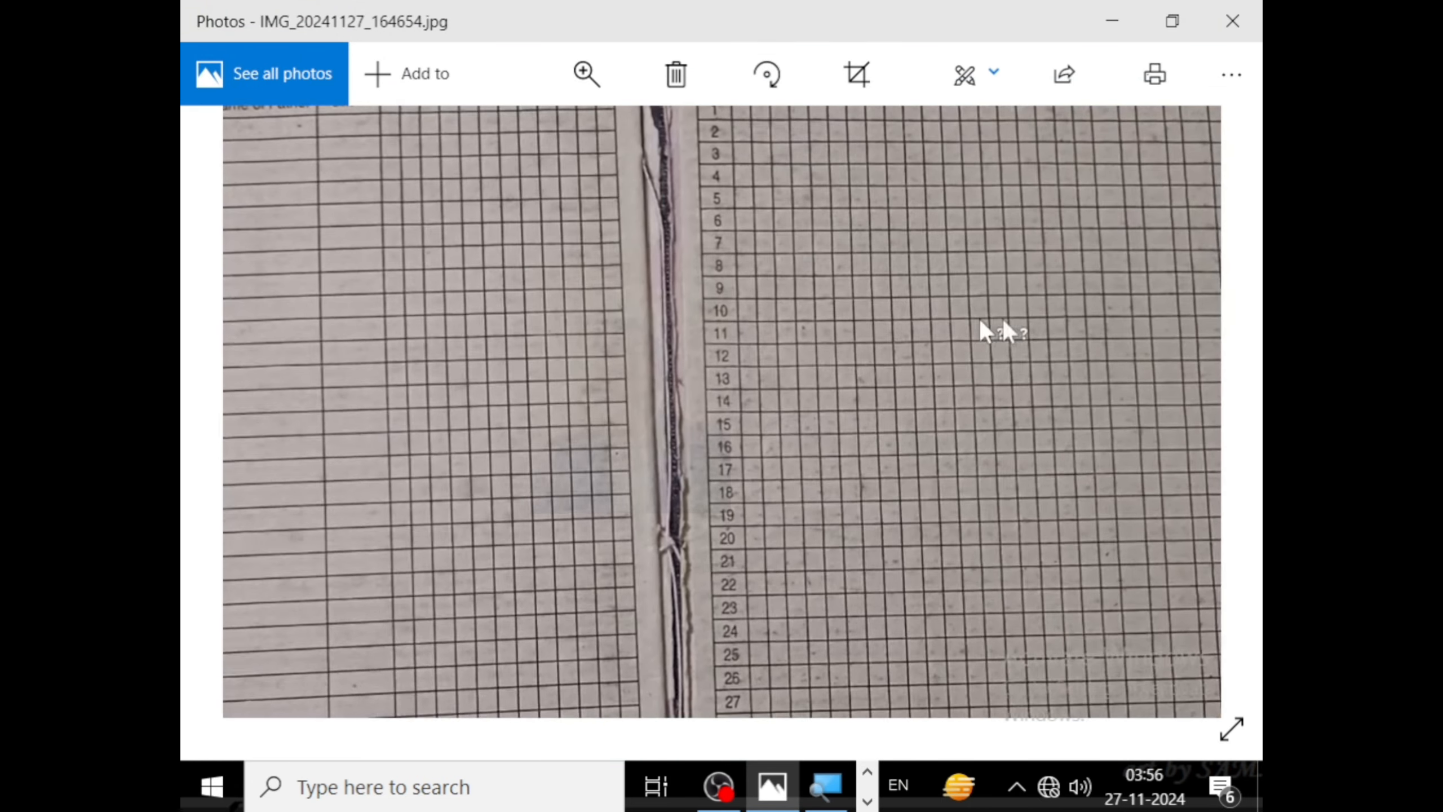
scroll(795, 466, down, 3)
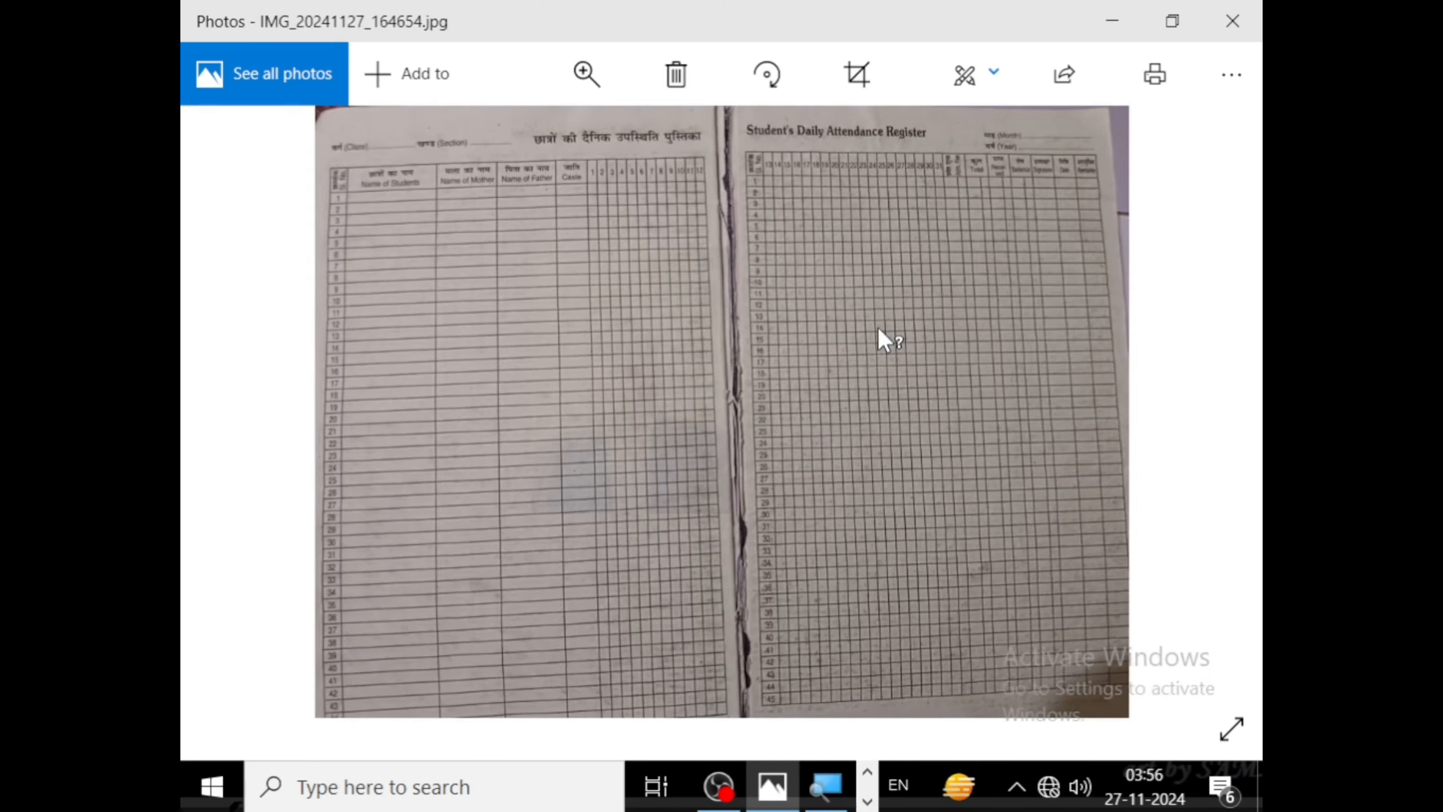
scroll(876, 327, up, 3)
click(586, 73)
drag(483, 136, 544, 134)
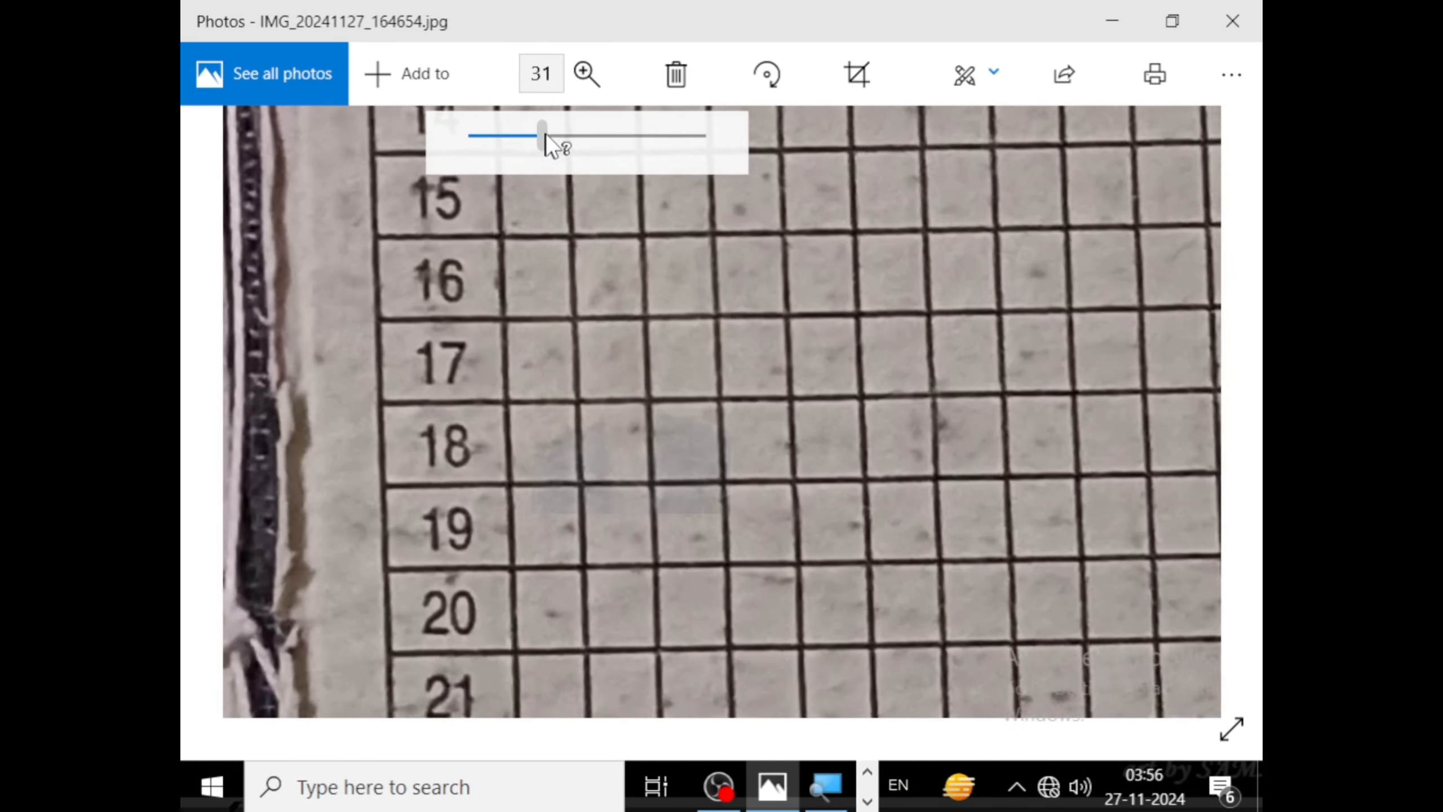
drag(941, 272, 539, 749)
drag(722, 483, 630, 809)
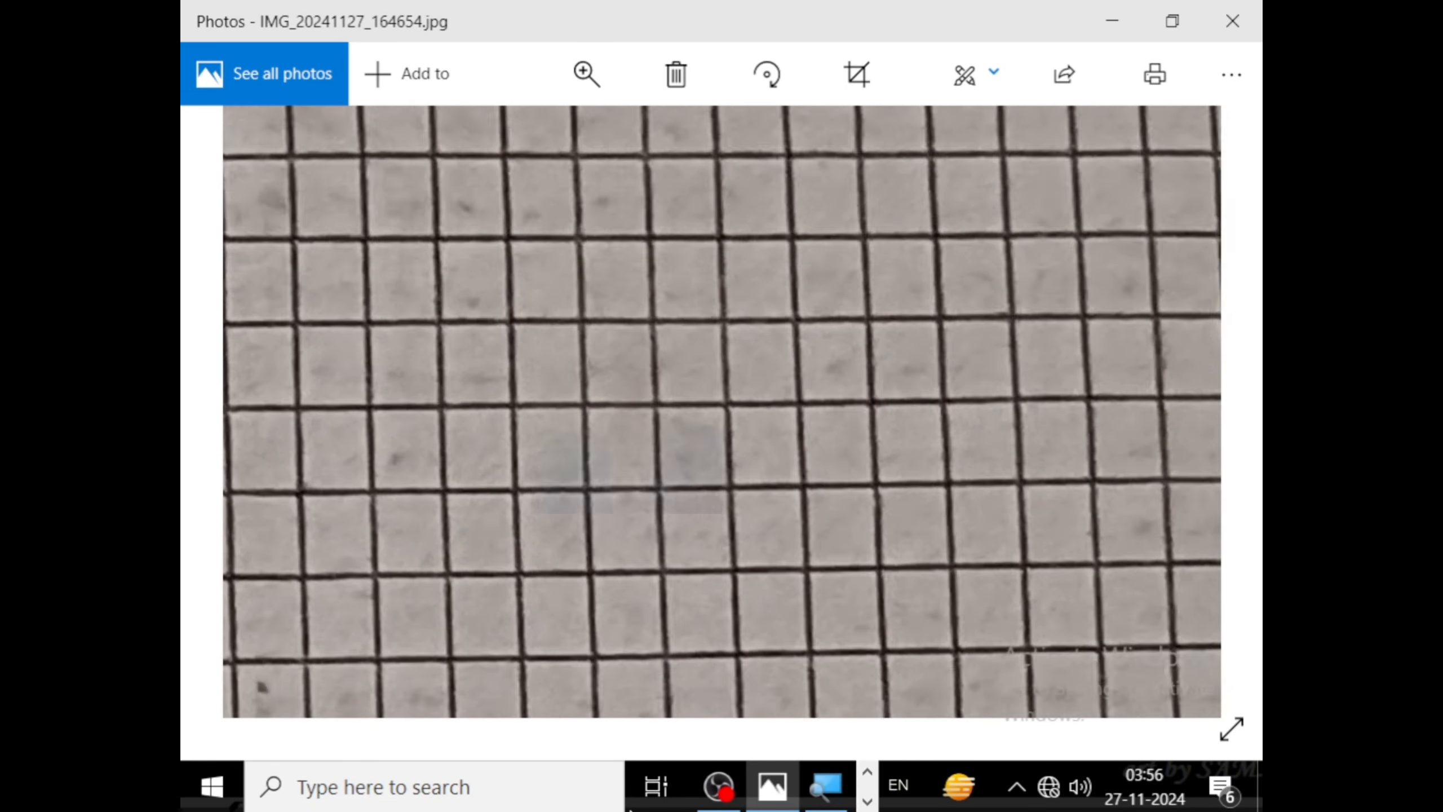
drag(809, 335, 795, 782)
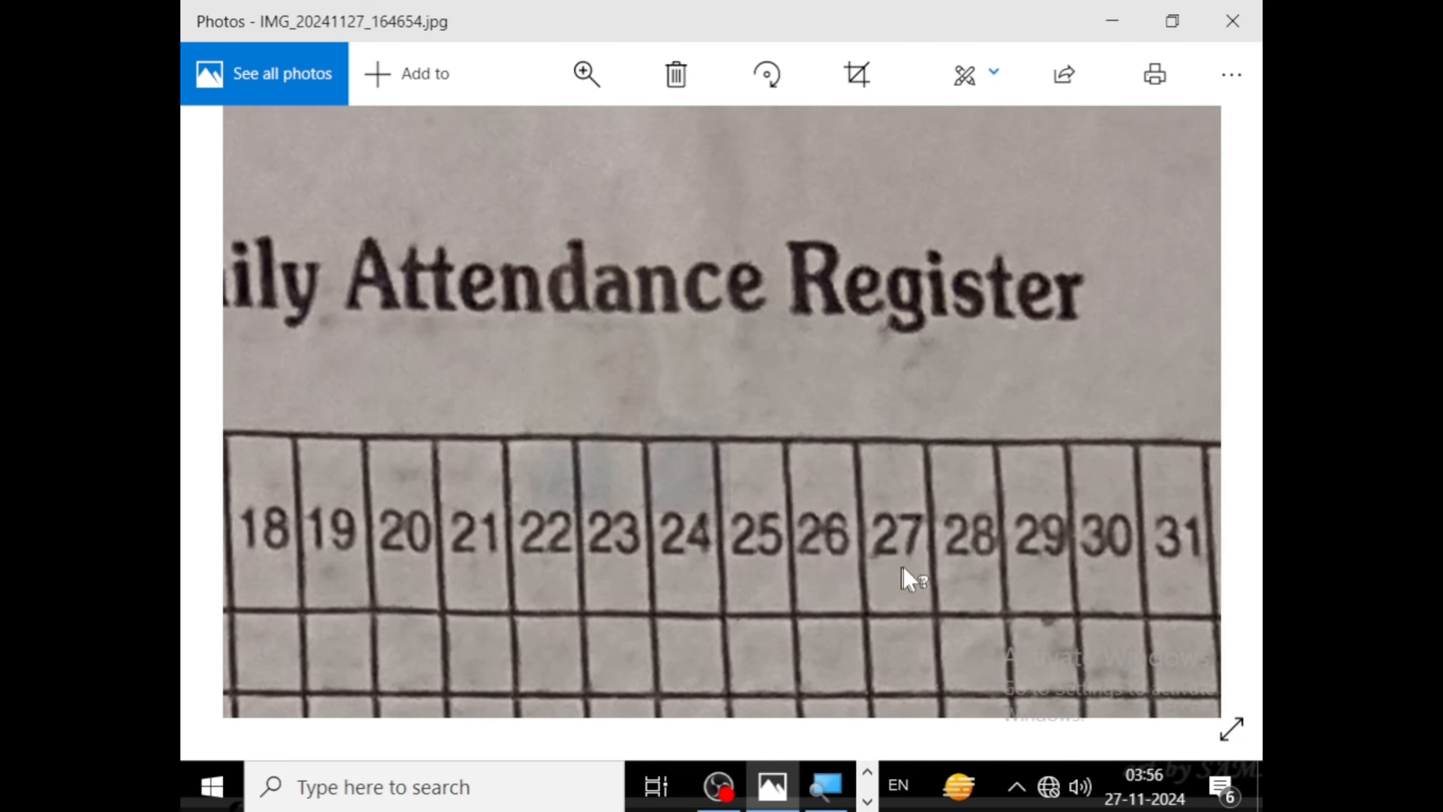
drag(903, 565, 536, 546)
drag(937, 559, 698, 532)
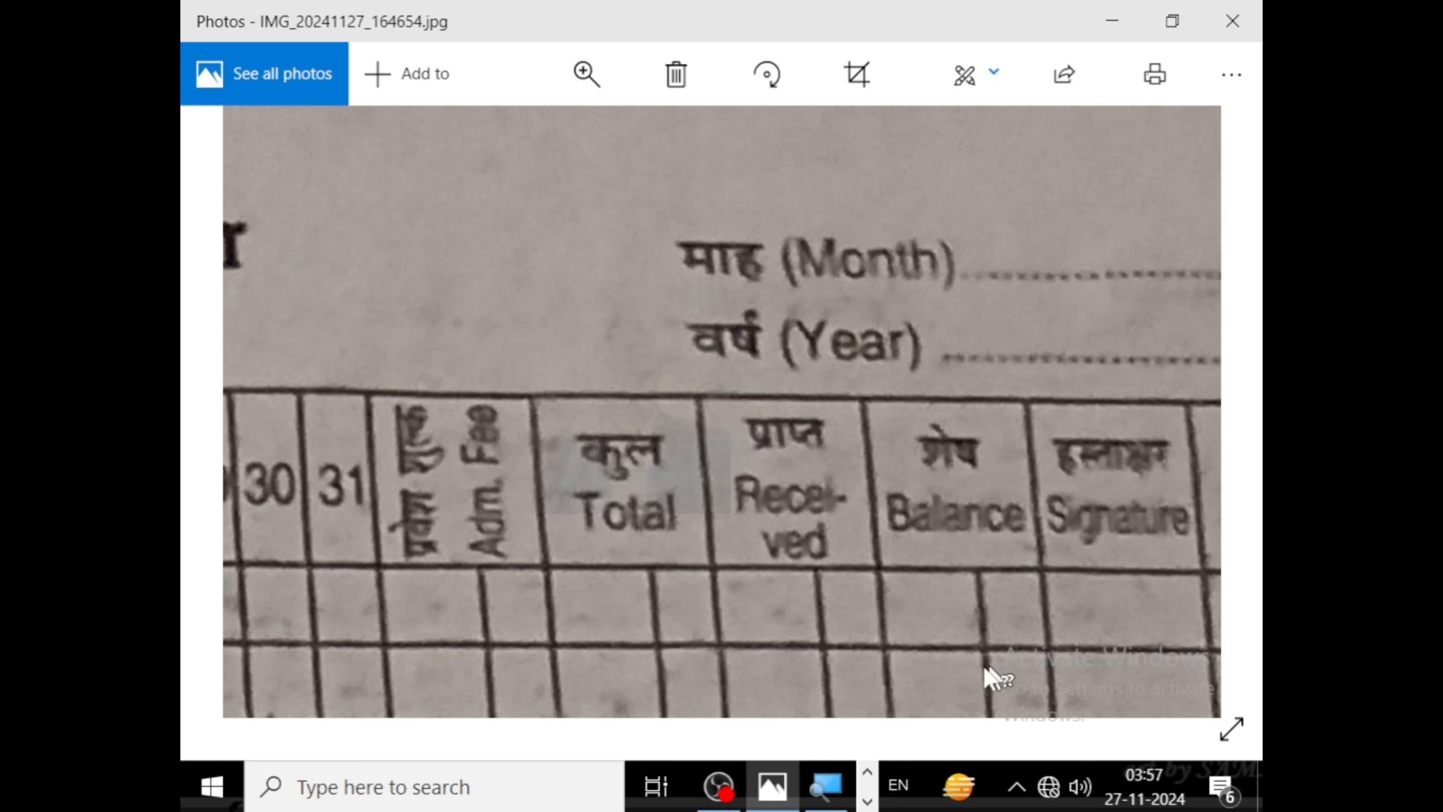
Return to the Excel worksheet and select the Adm. Fee heading cell together with its neighbour, AK4:AL4
click(861, 769)
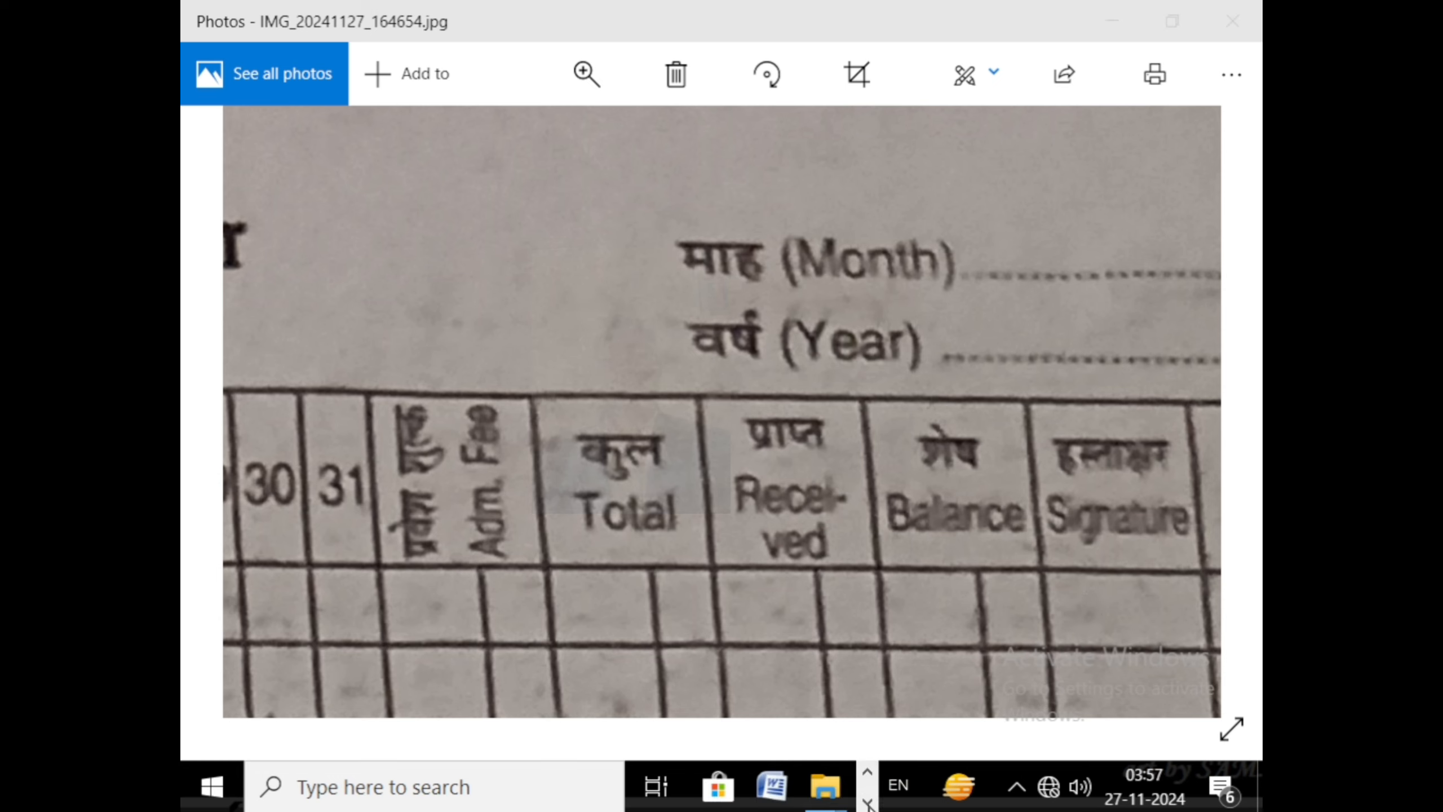
click(723, 785)
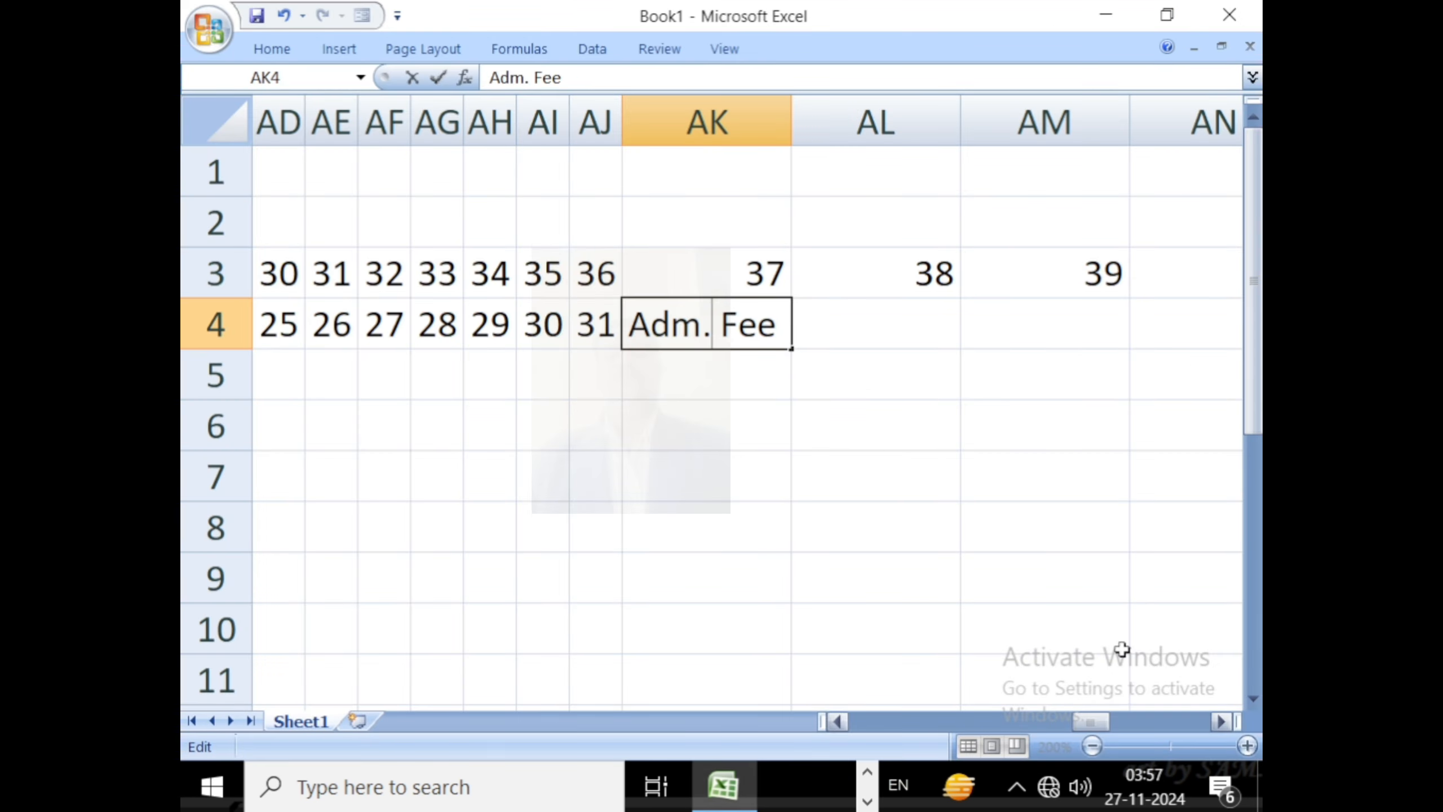
click(856, 419)
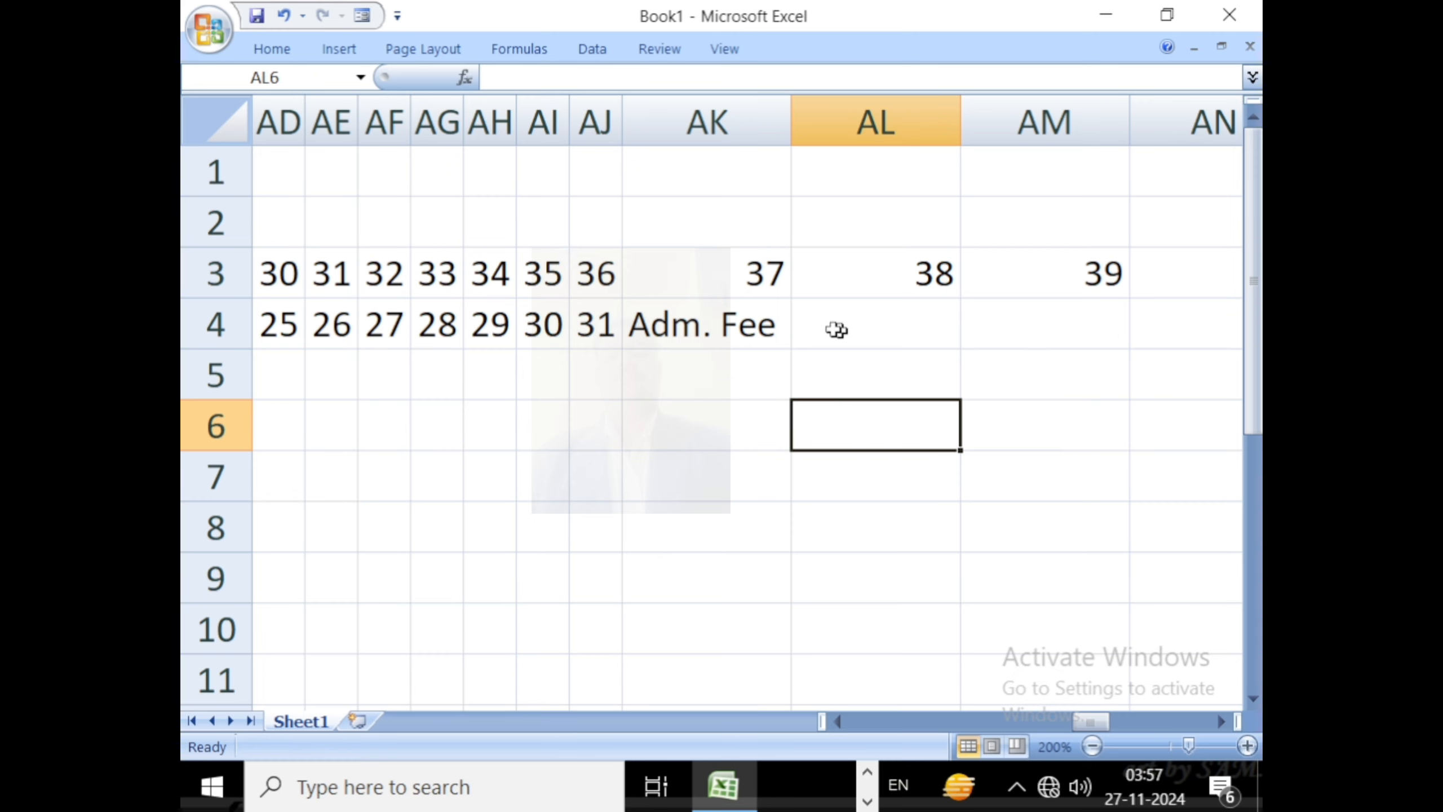
drag(709, 327, 793, 328)
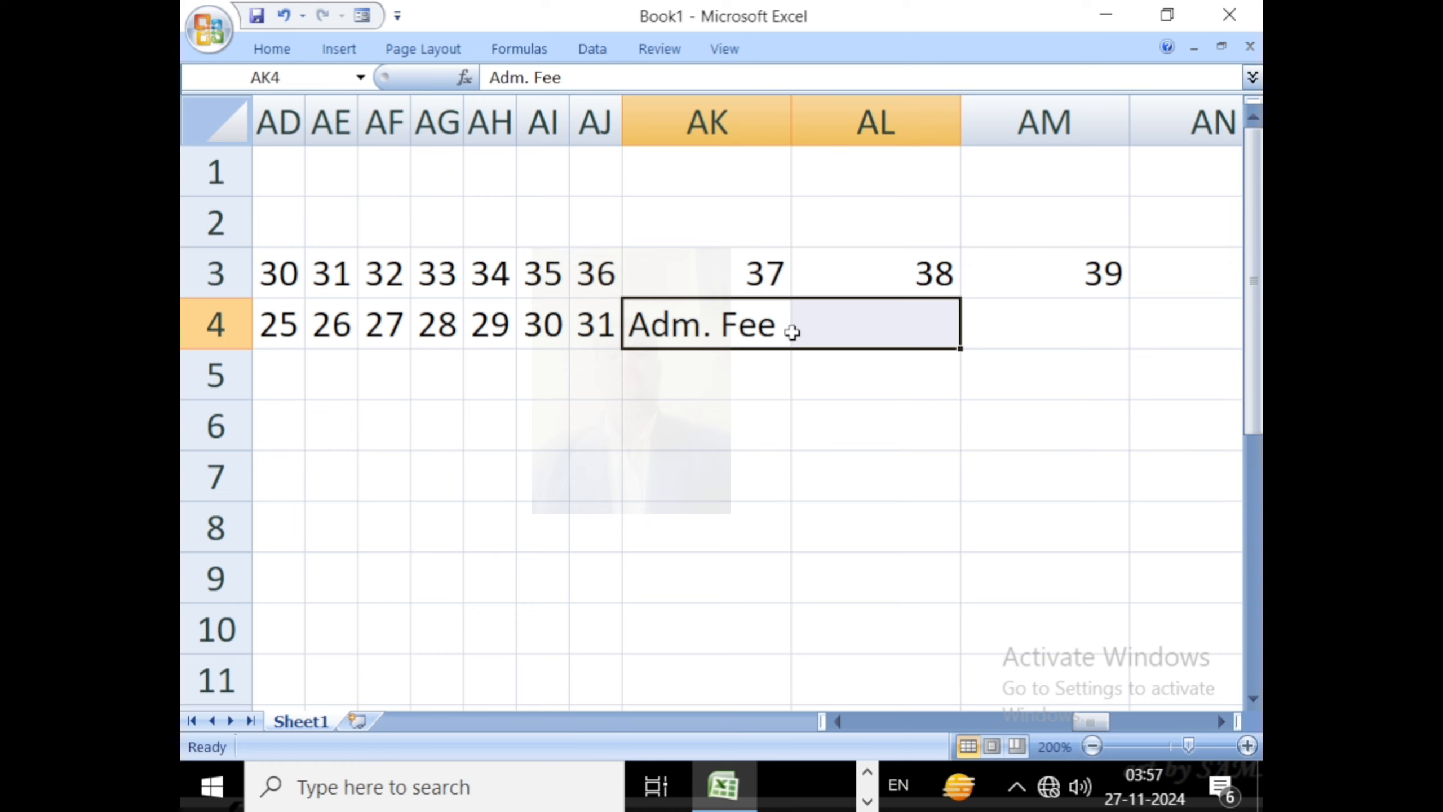
click(800, 415)
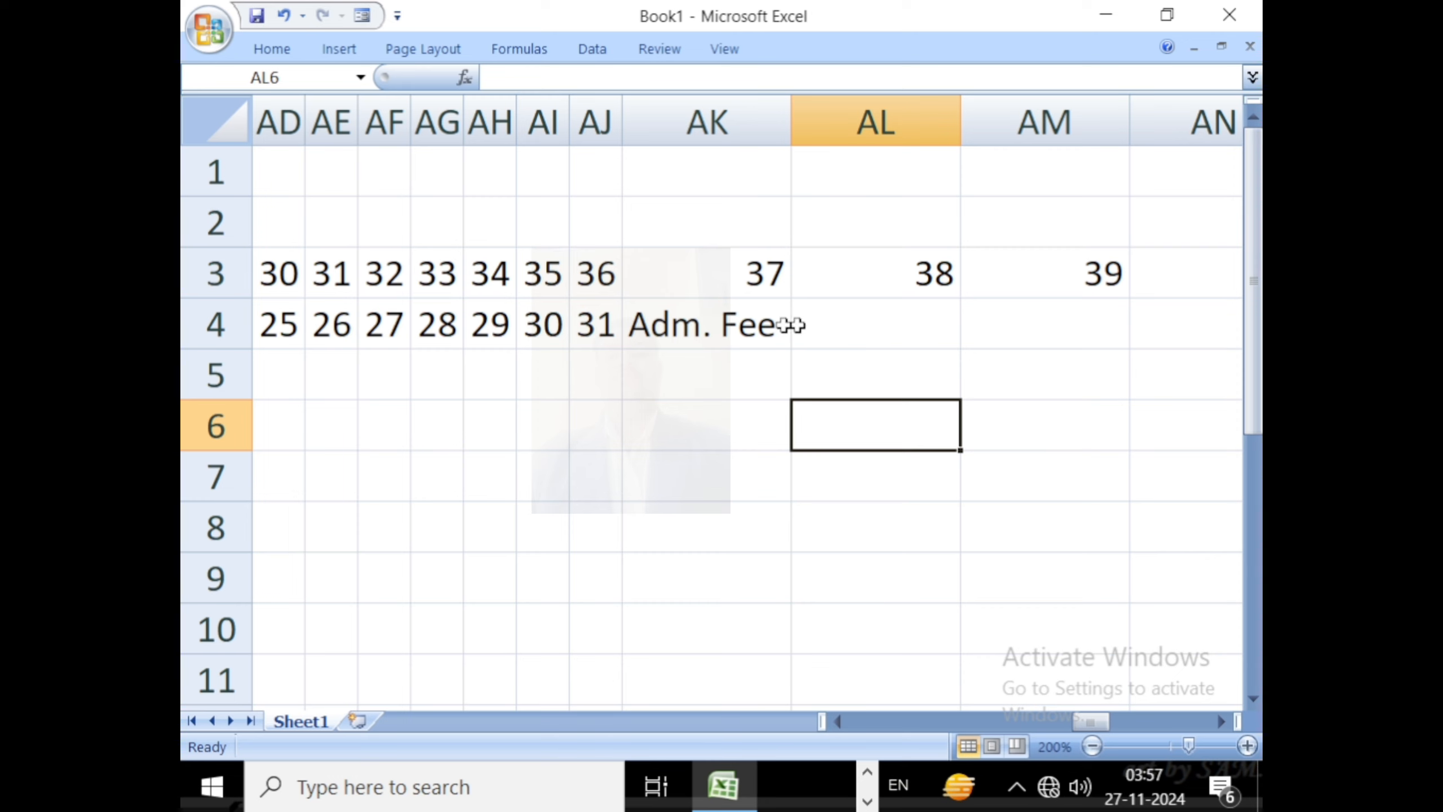
click(697, 320)
drag(755, 319, 807, 320)
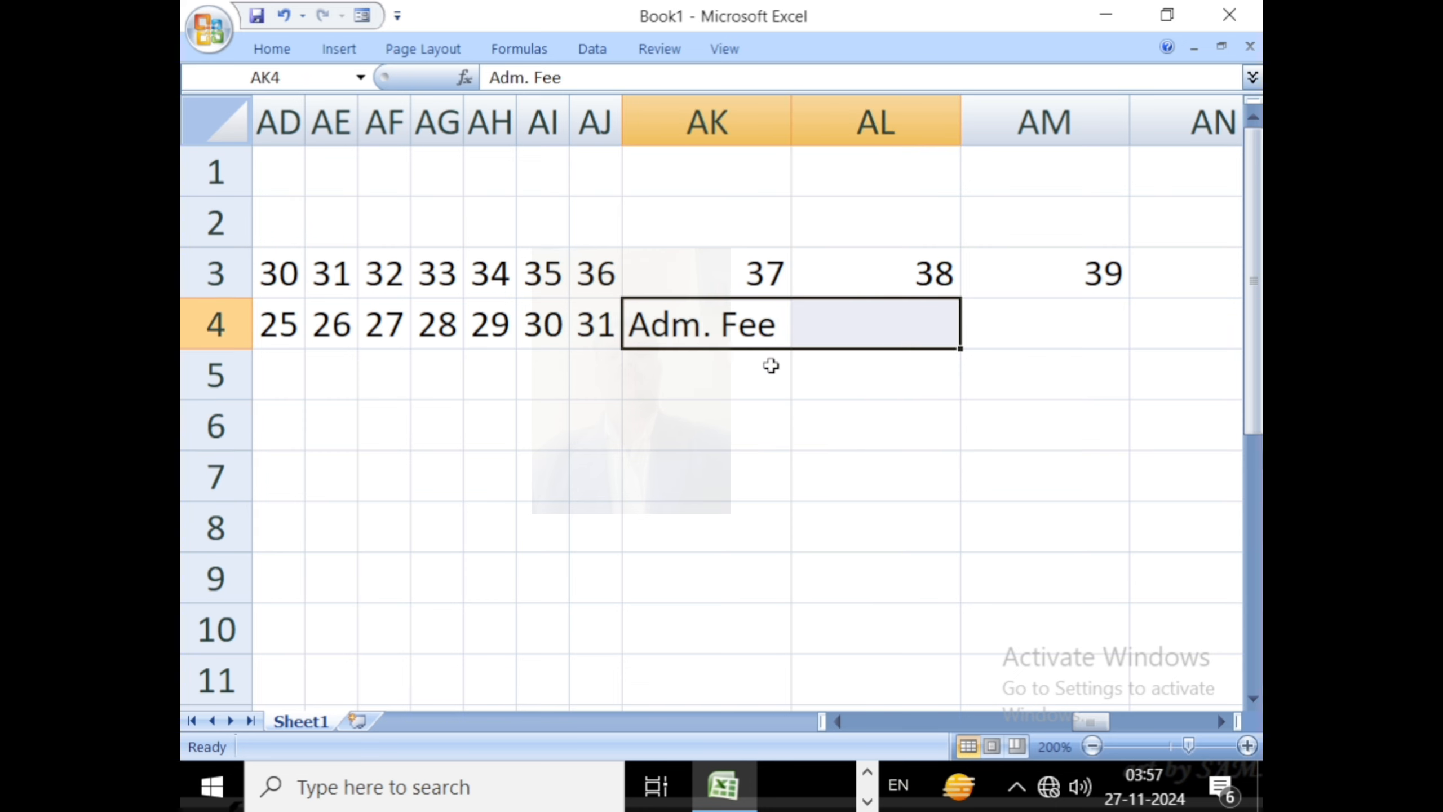
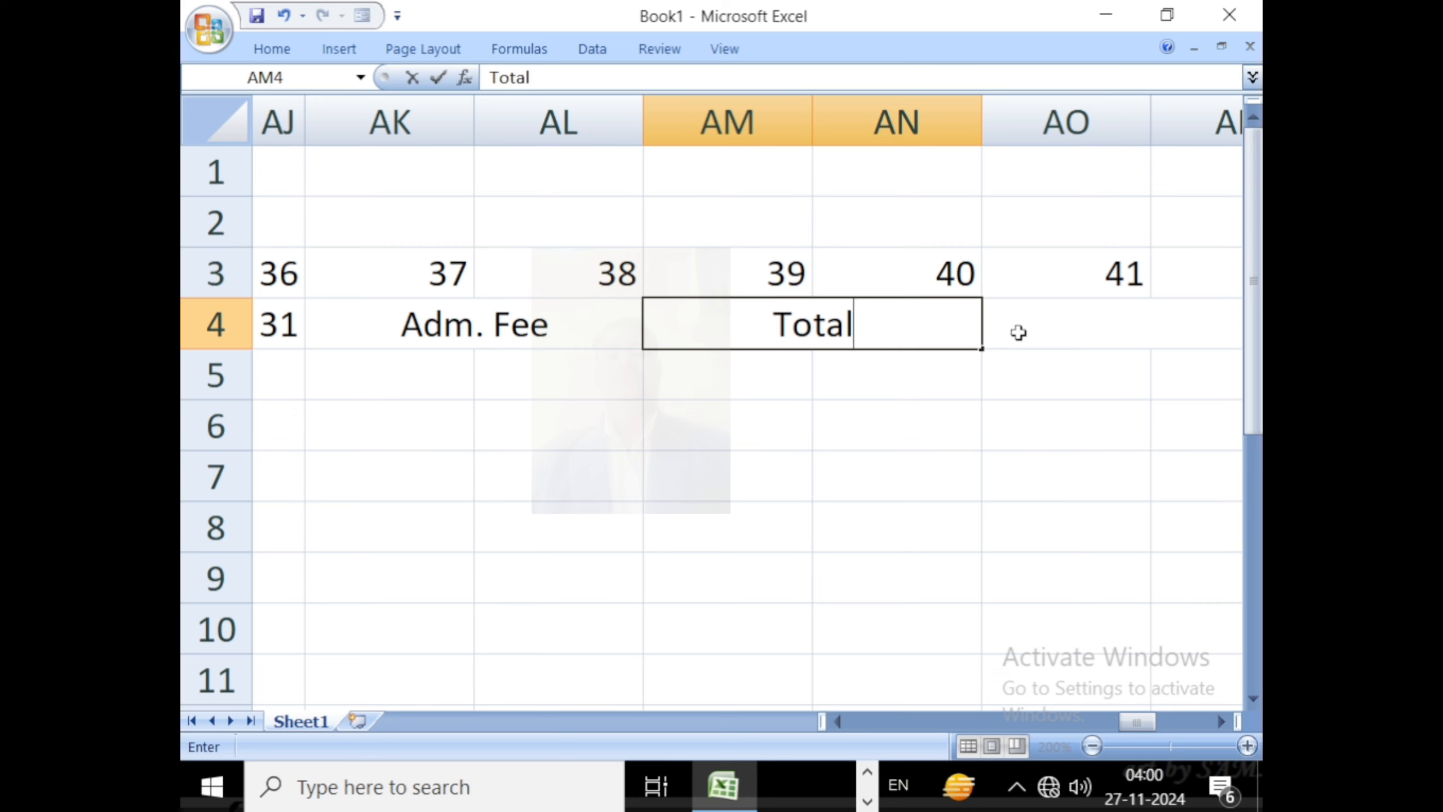
Enter the heading "Received" in the merged cell at AO4, after the Total heading
click(1018, 330)
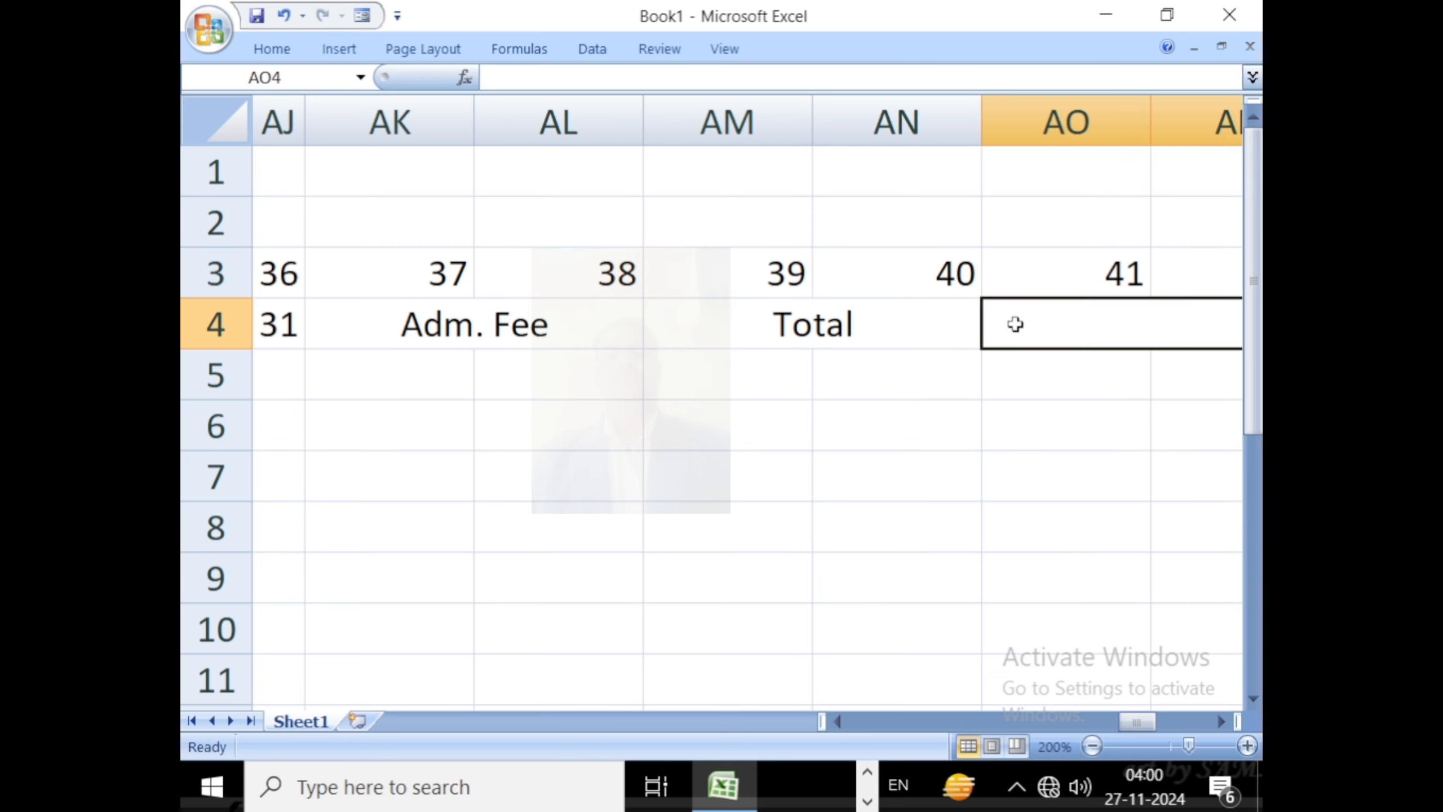
text(Receiv)
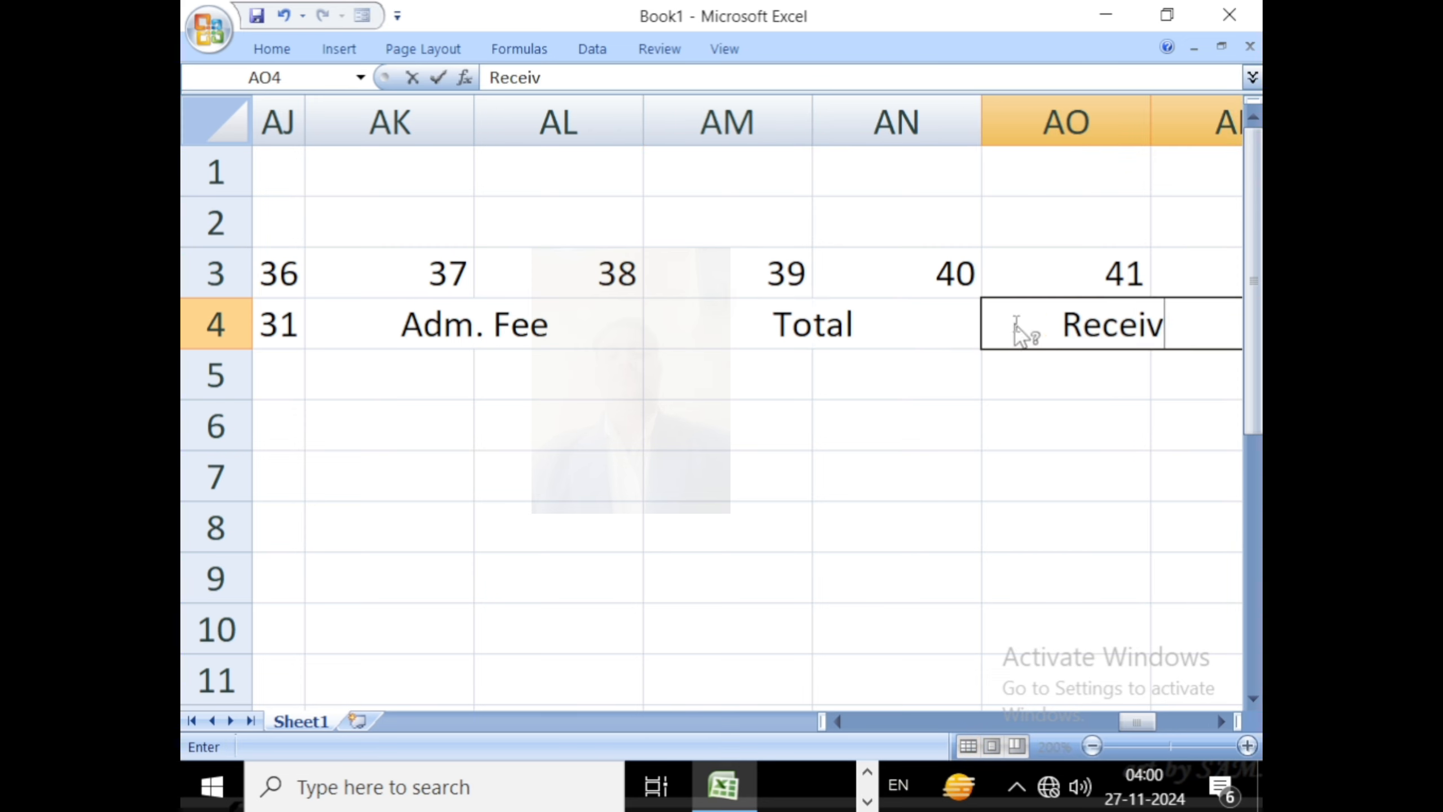
text(ed)
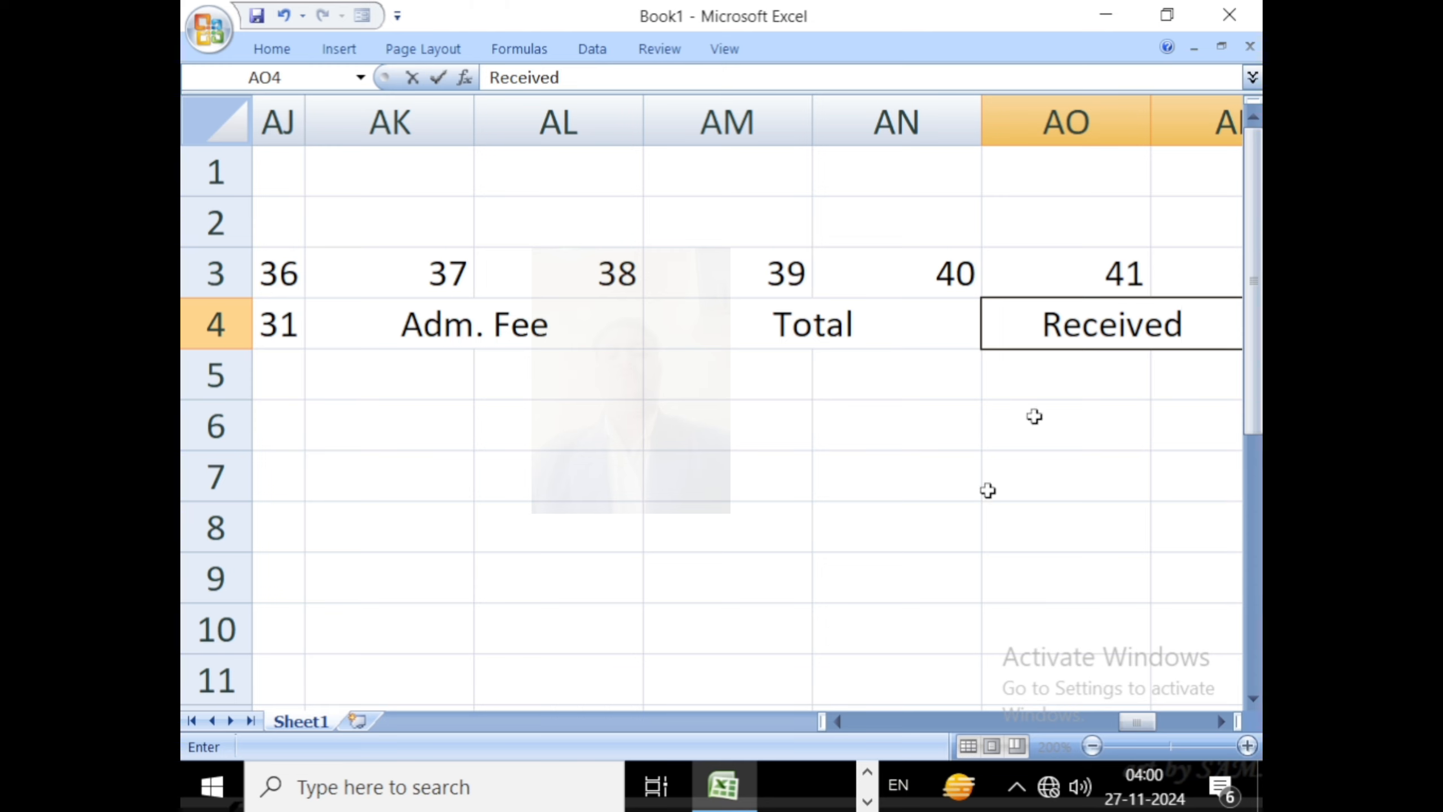
Enter the heading "Balance" in the merged cell at AQ4, after the Received heading
click(1219, 722)
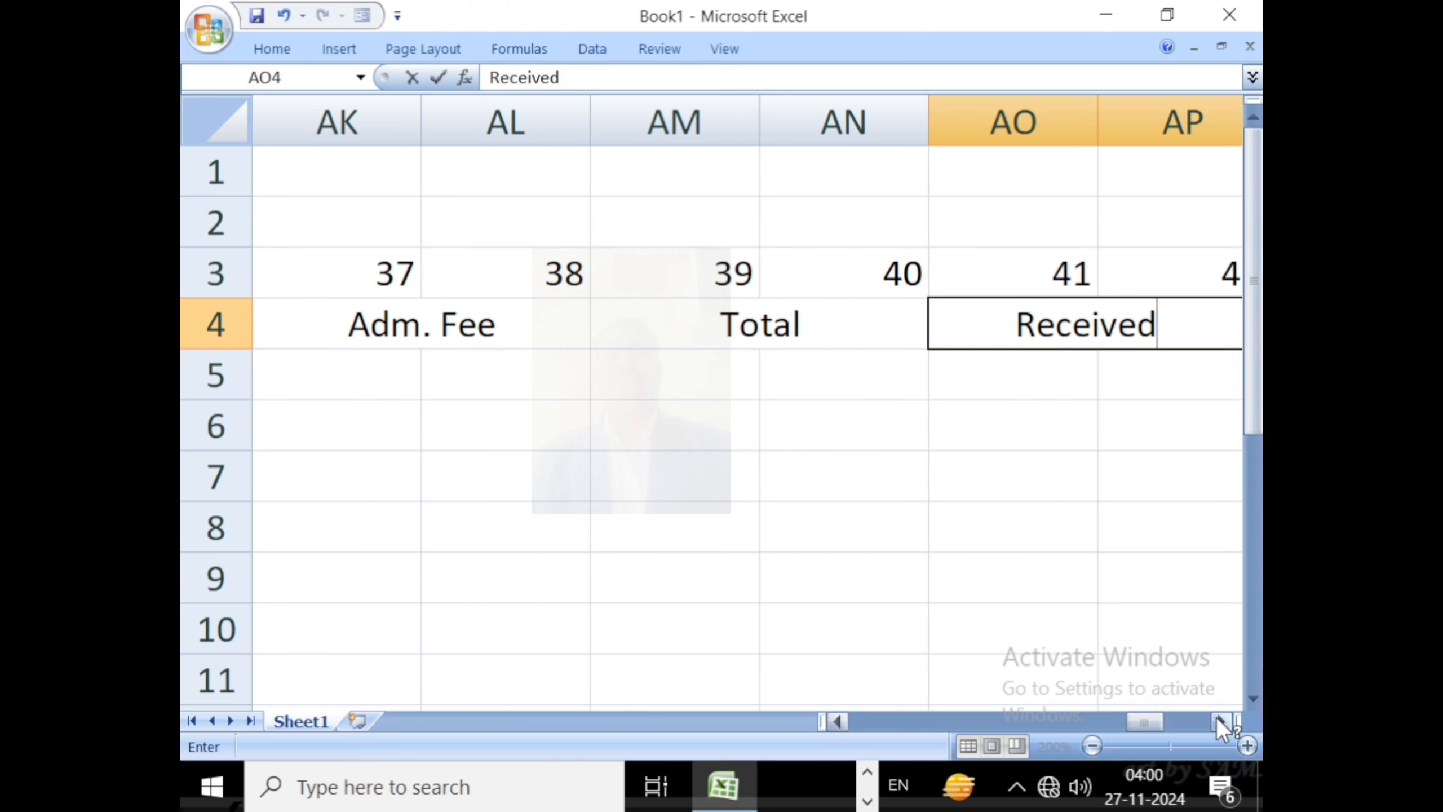
click(1219, 722)
click(1218, 722)
click(1219, 721)
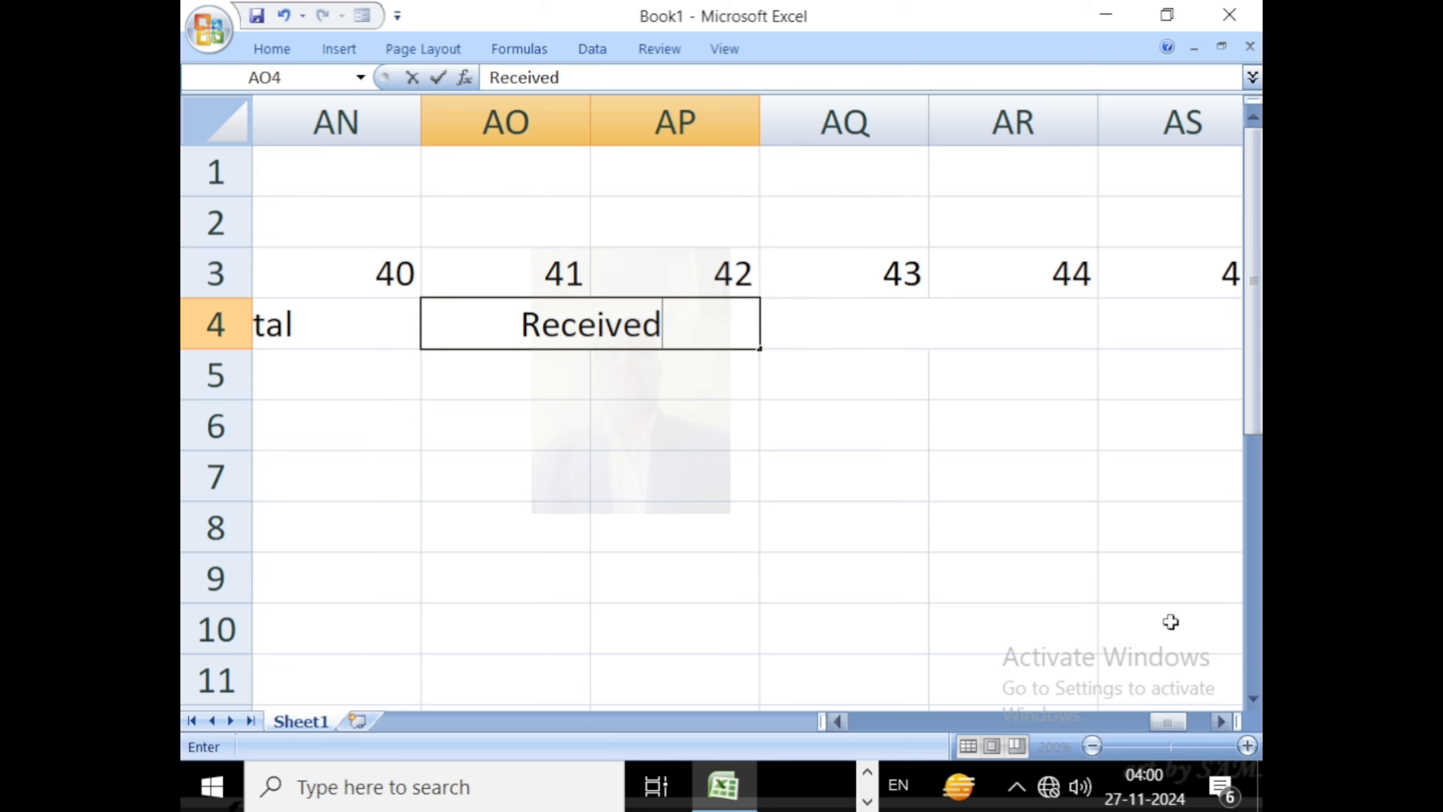
click(995, 312)
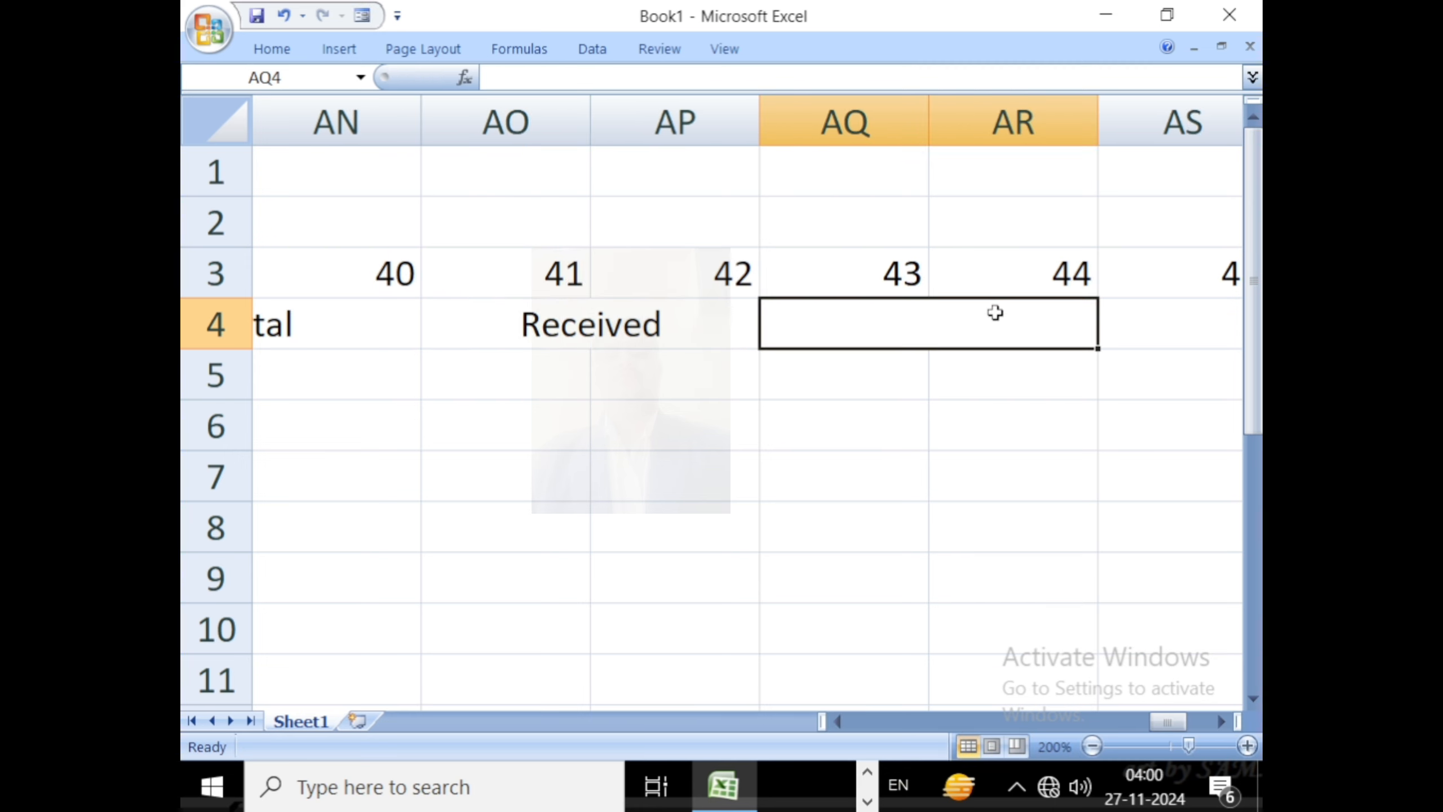
text(Bak)
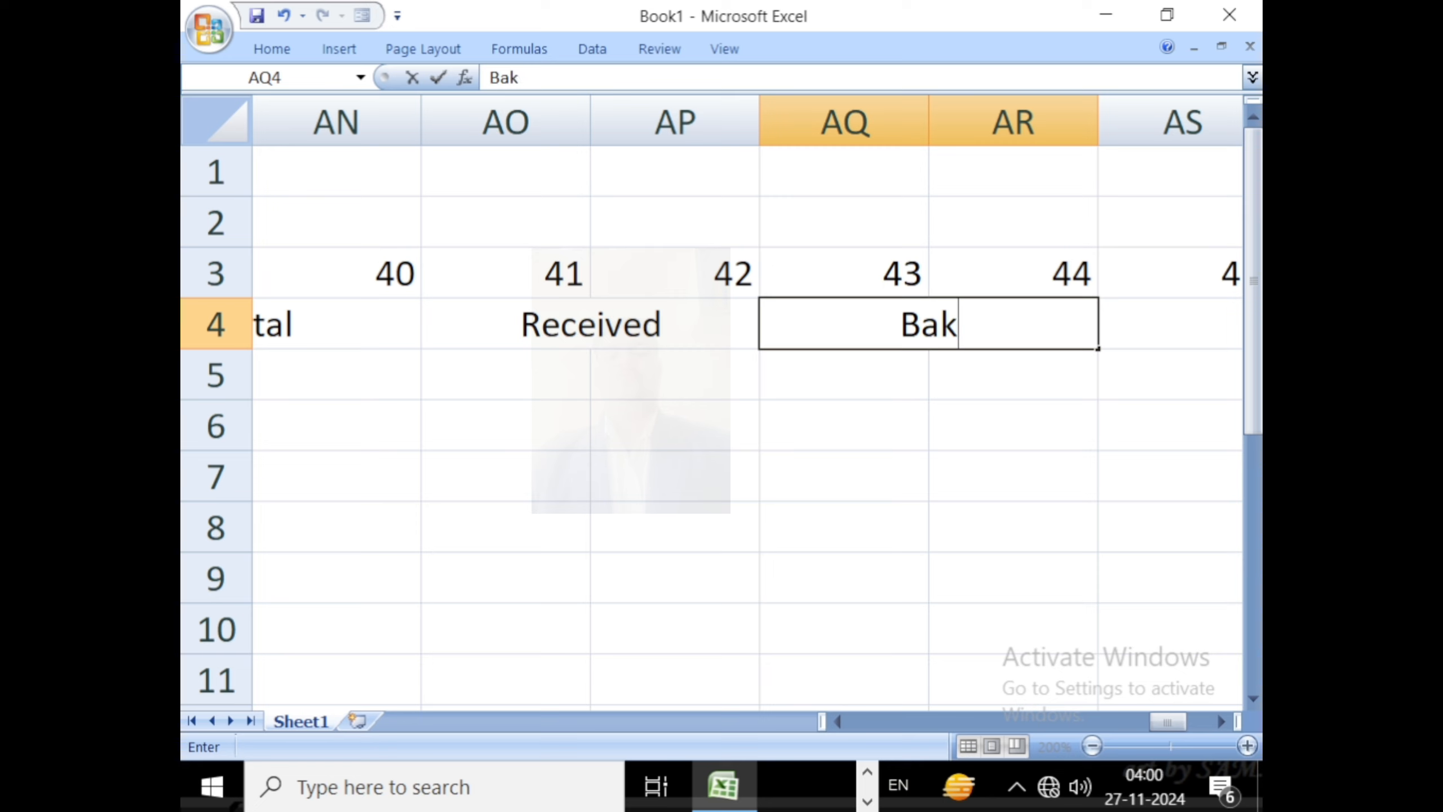
key(BackSpace)
text(lance)
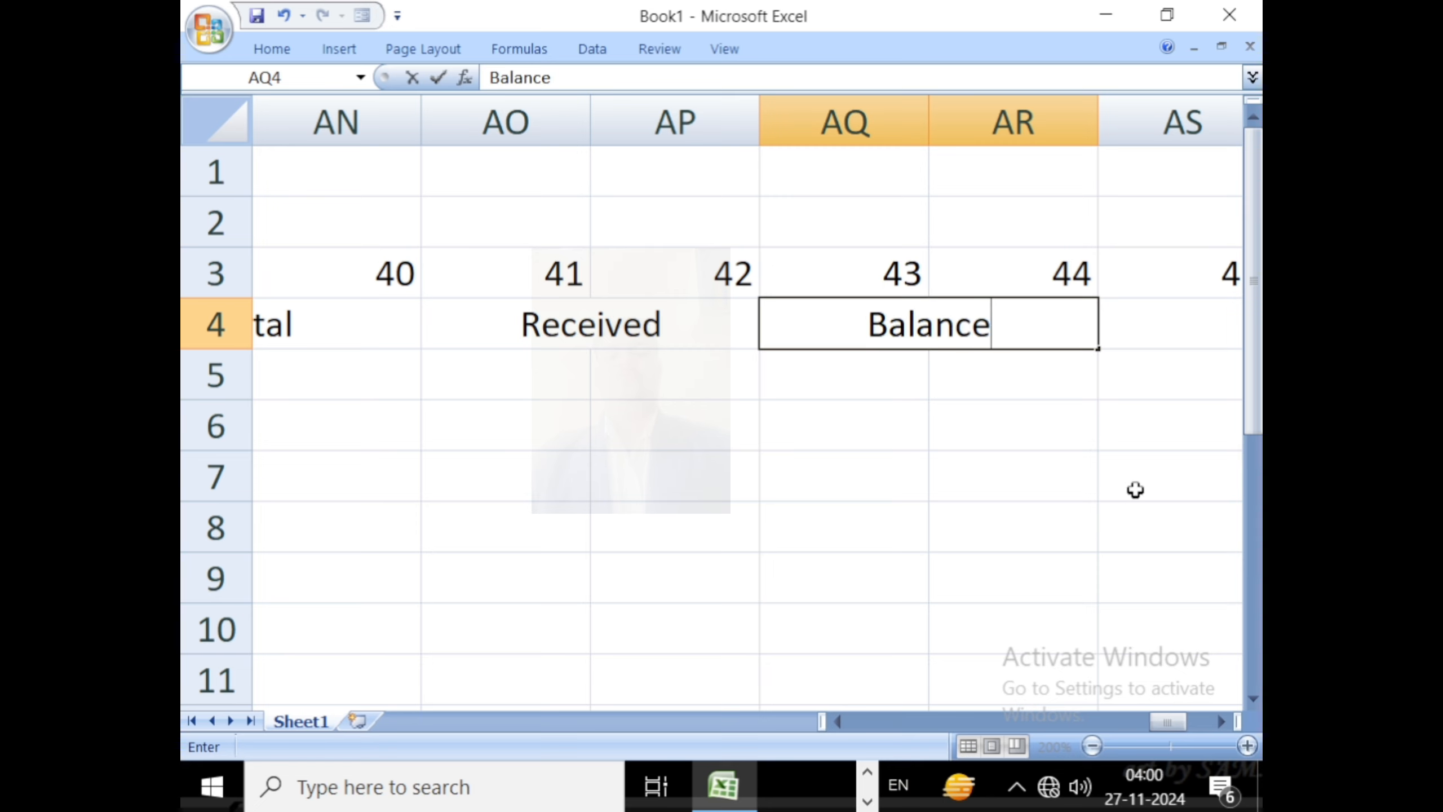
click(1079, 483)
Enter the heading "Signature" in cell AS4, after the Balance heading
click(1138, 337)
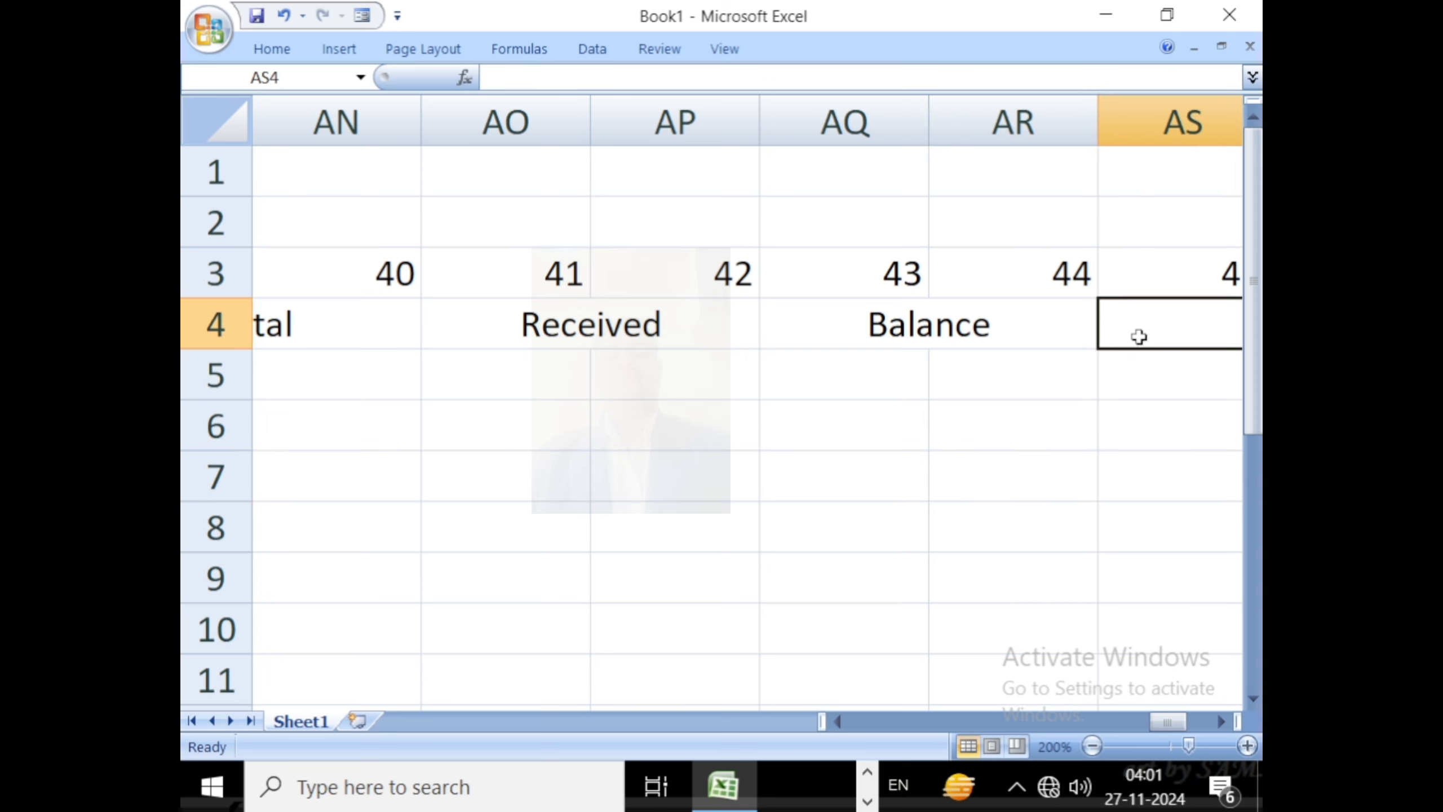
text(Signatur)
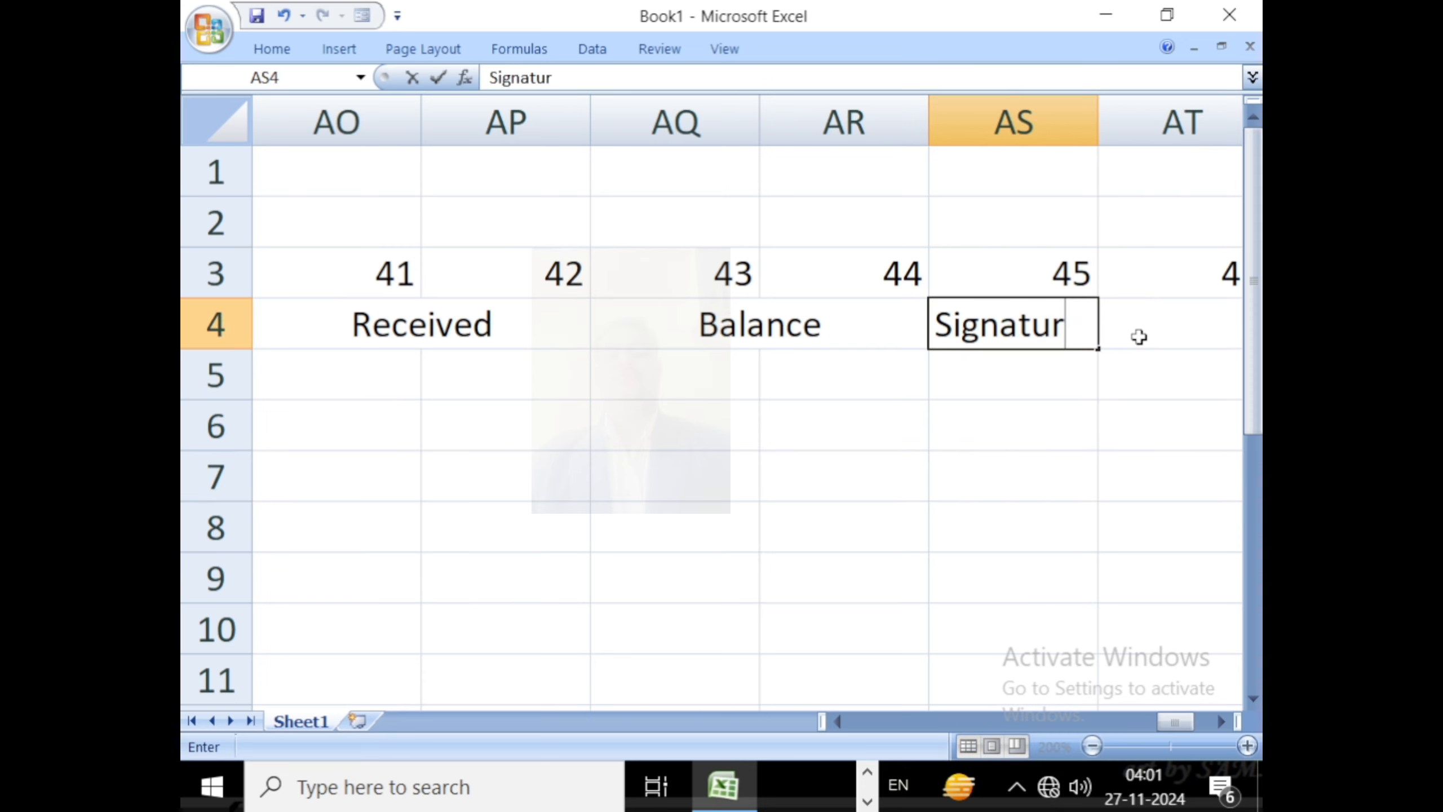
text(e)
Enter the last two column headings, "Date" in cell AT4 and "Remark" in cell AU4
click(1220, 720)
click(1220, 721)
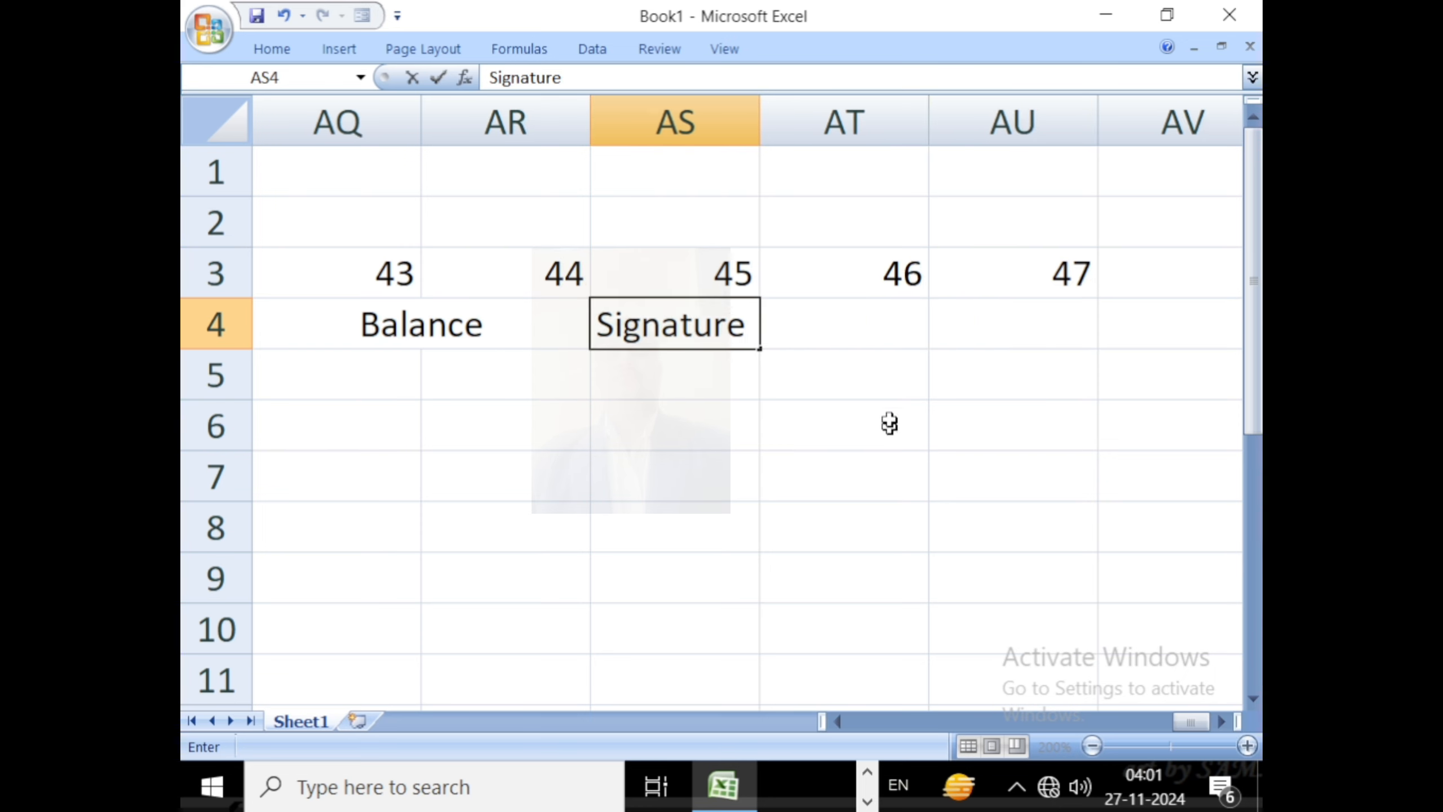
click(876, 352)
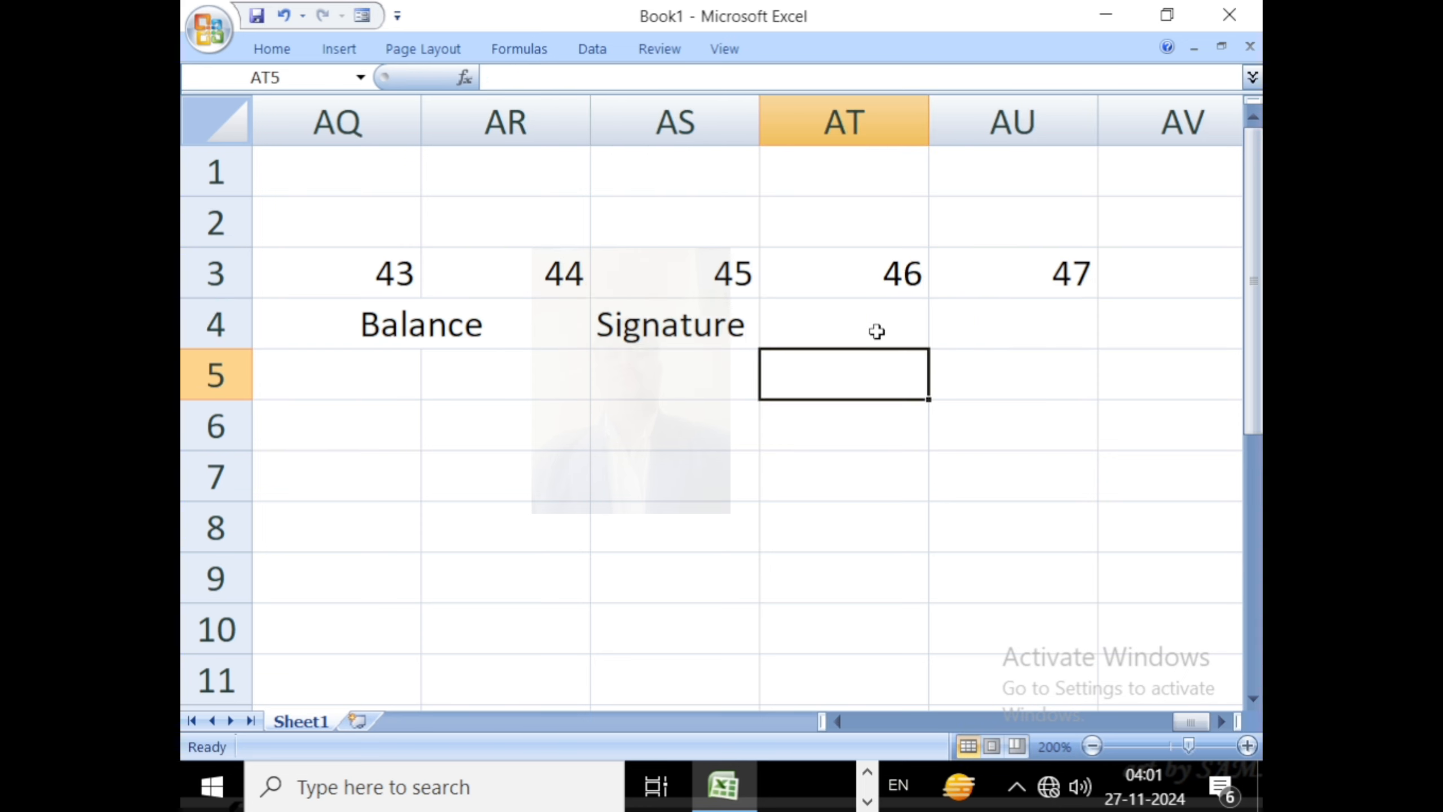
click(877, 332)
text(Date)
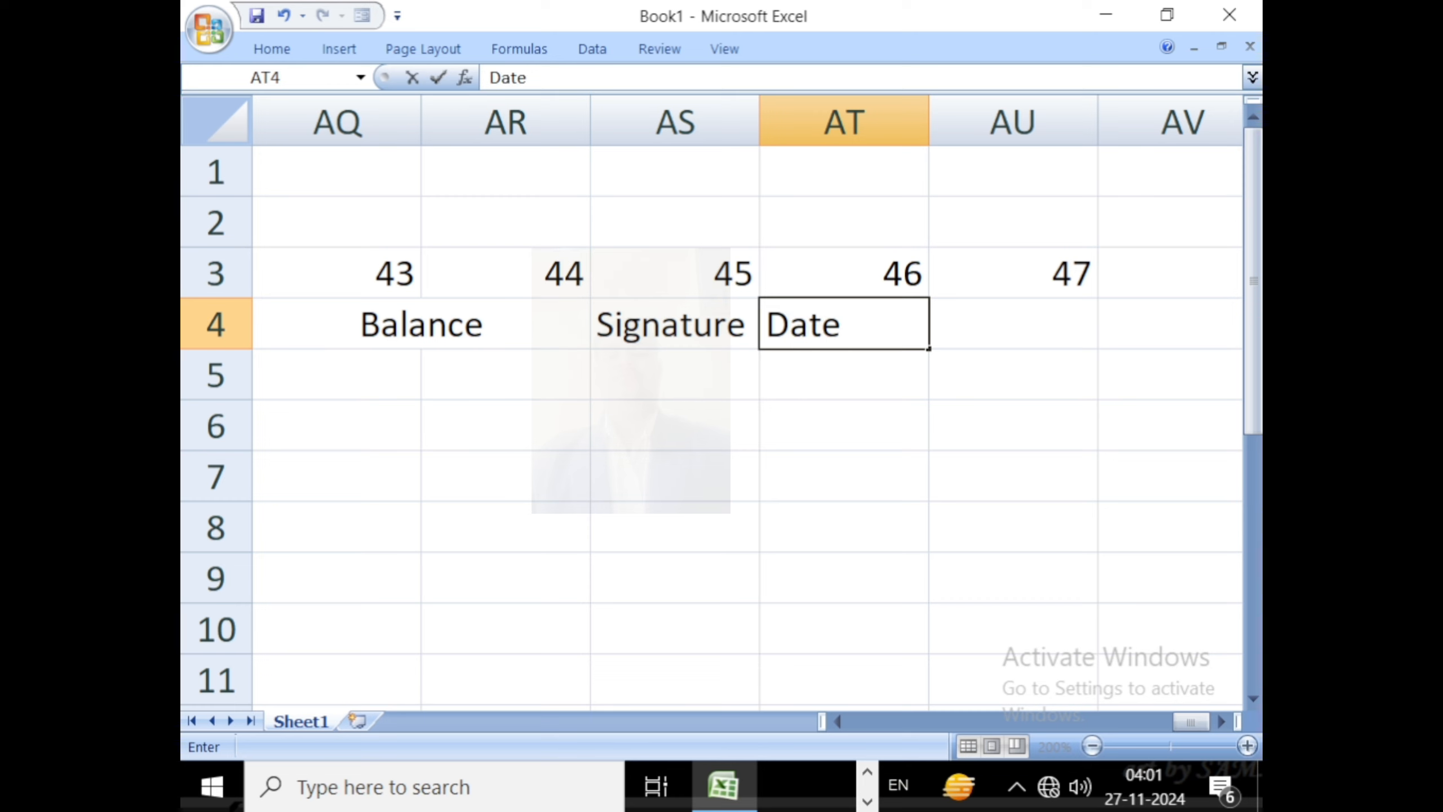
click(973, 333)
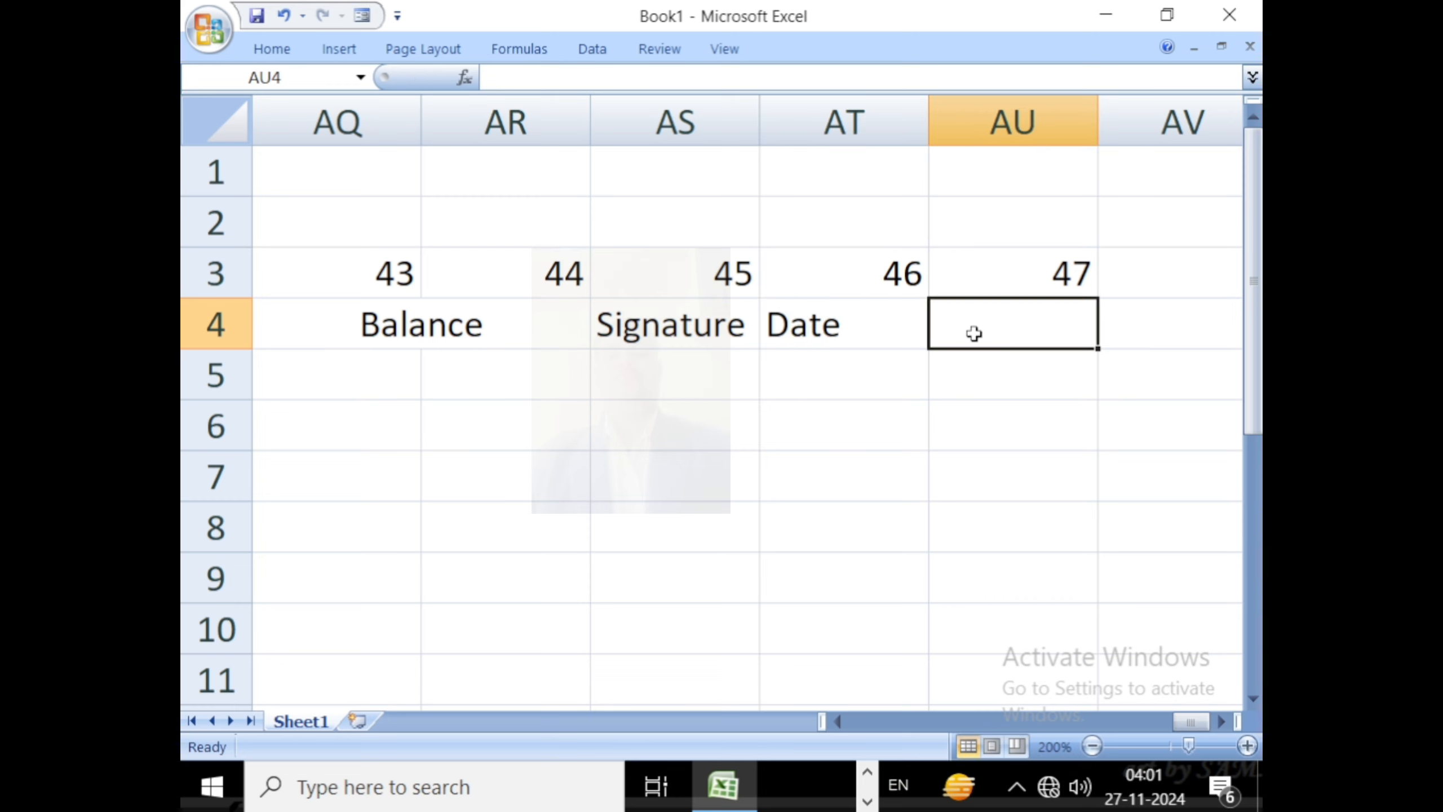
text(Remark)
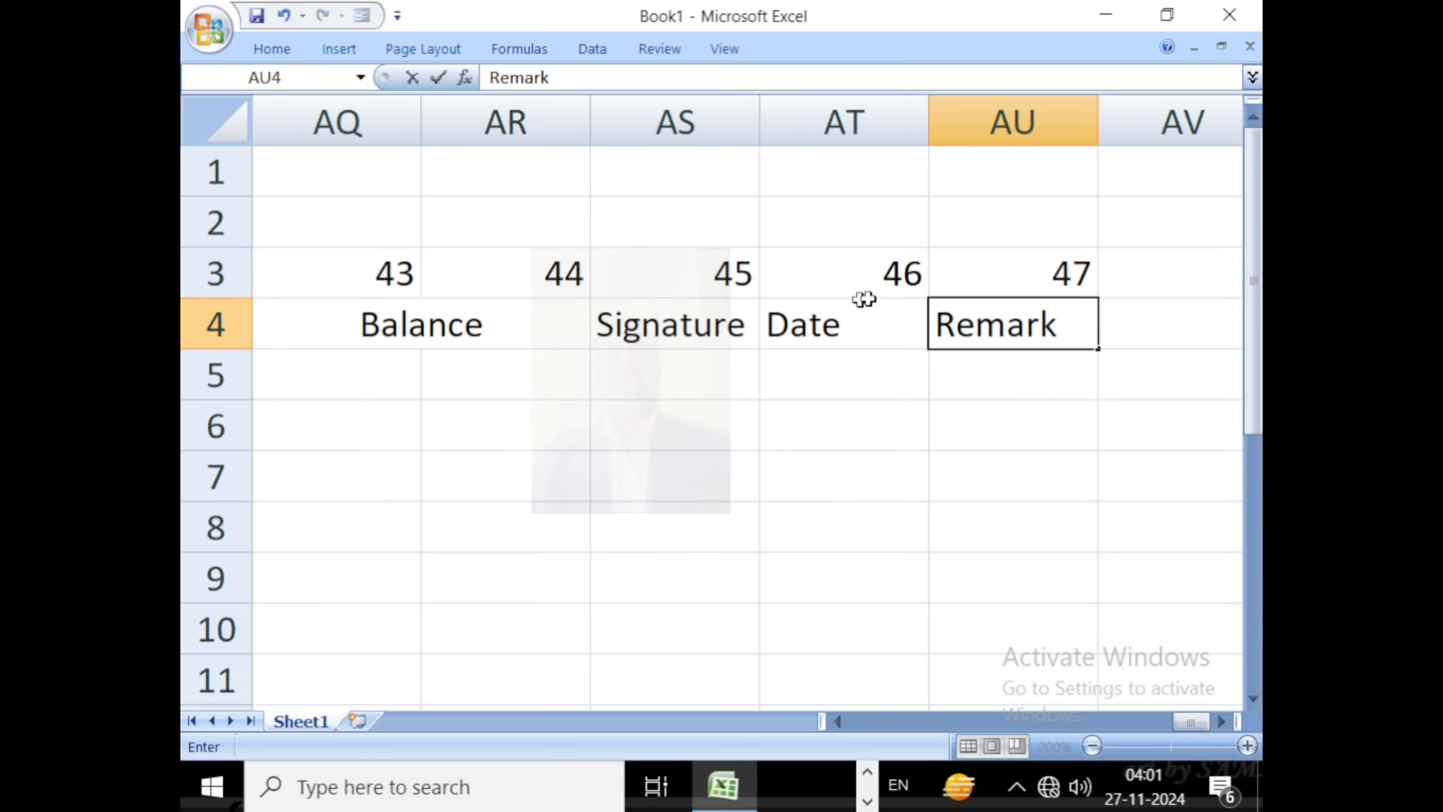
Delete row 3, the row of column numbers above the headings
drag(1177, 720, 726, 714)
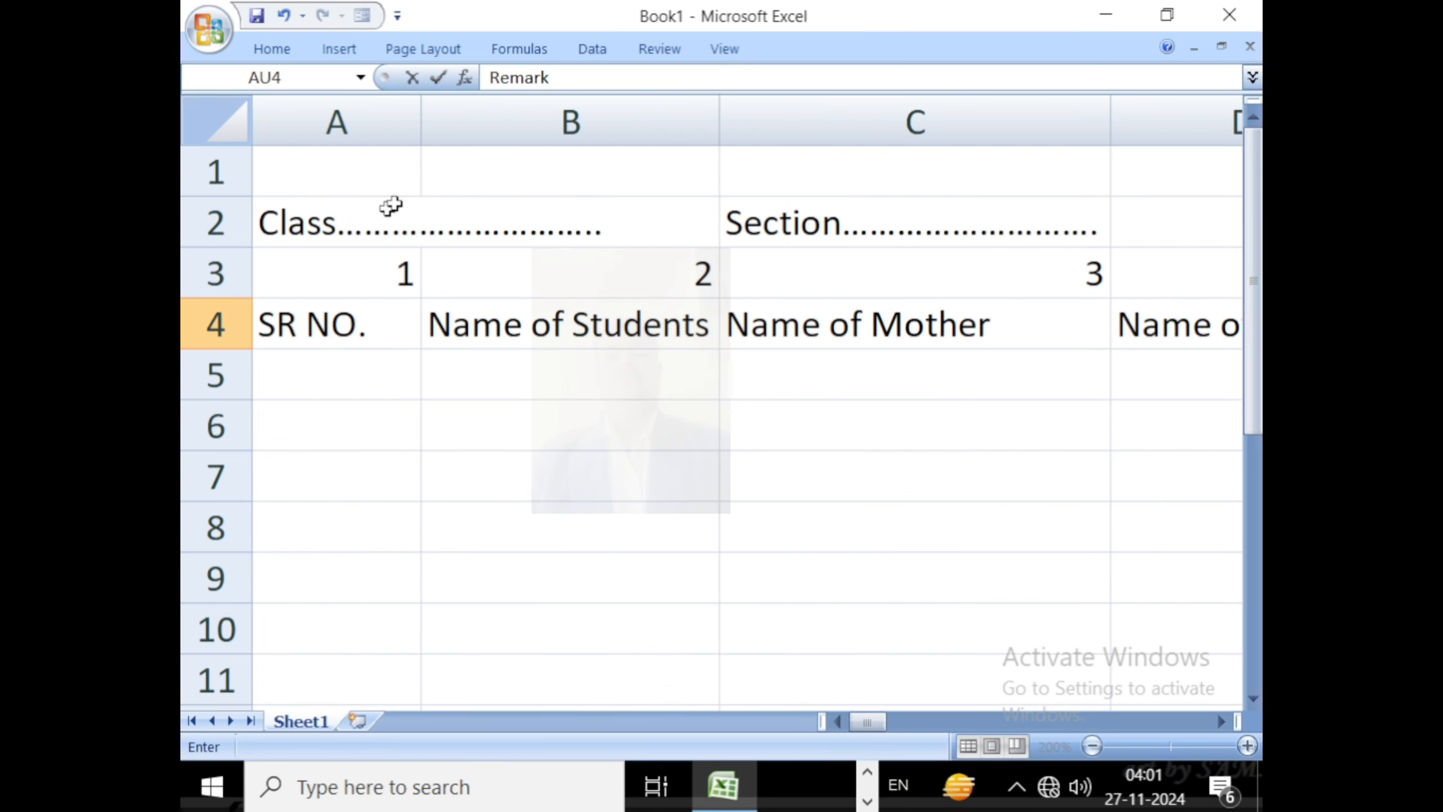
click(210, 275)
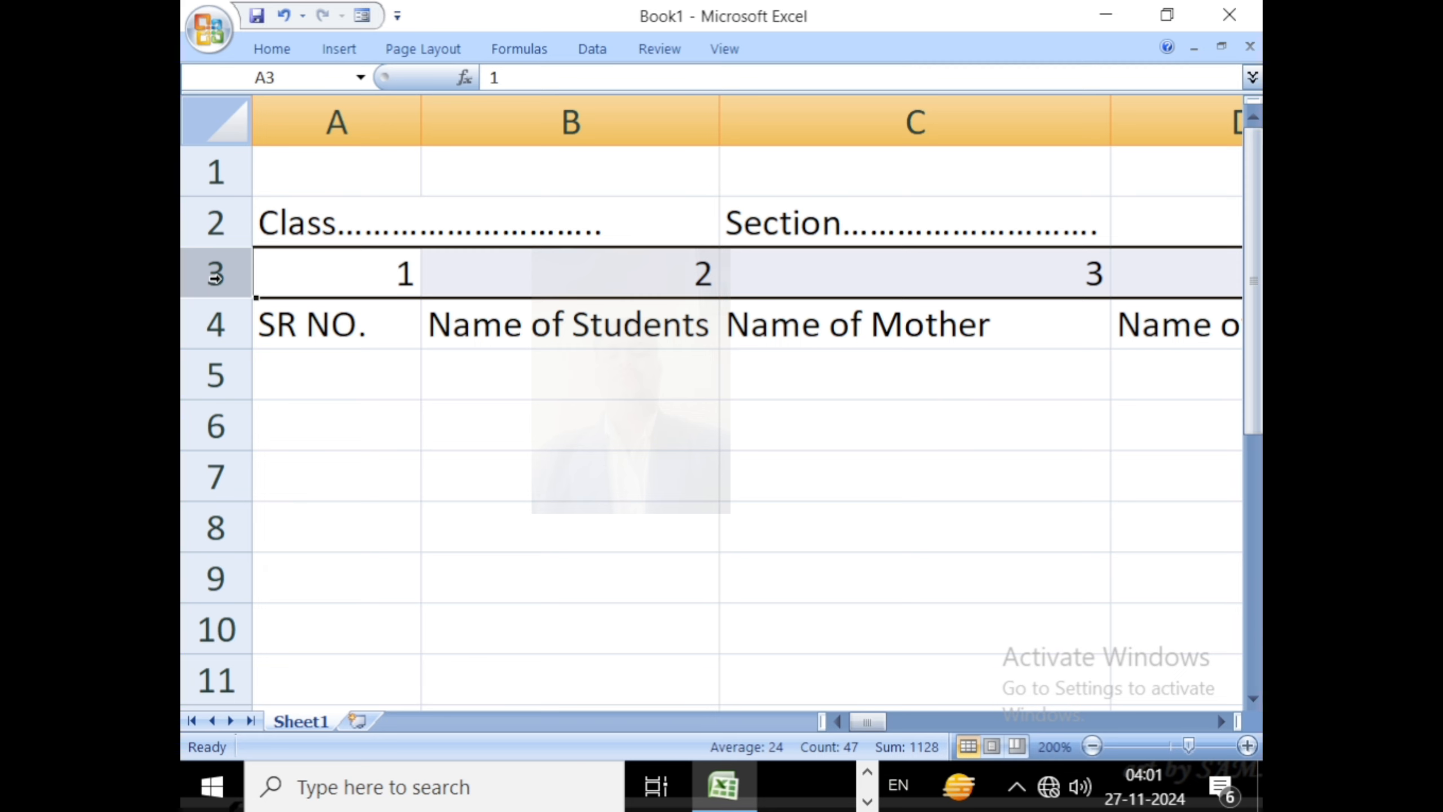
right_click(215, 278)
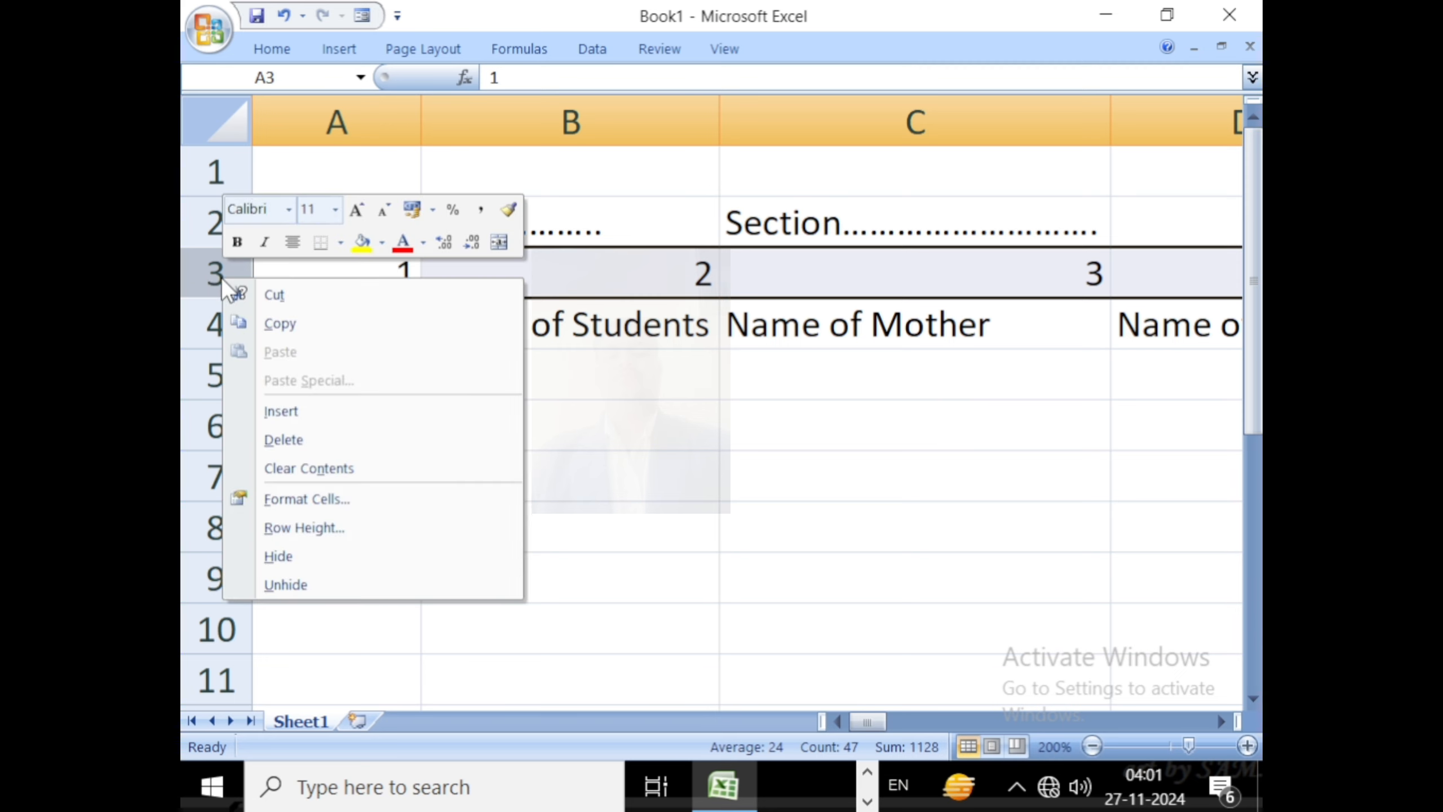
click(299, 440)
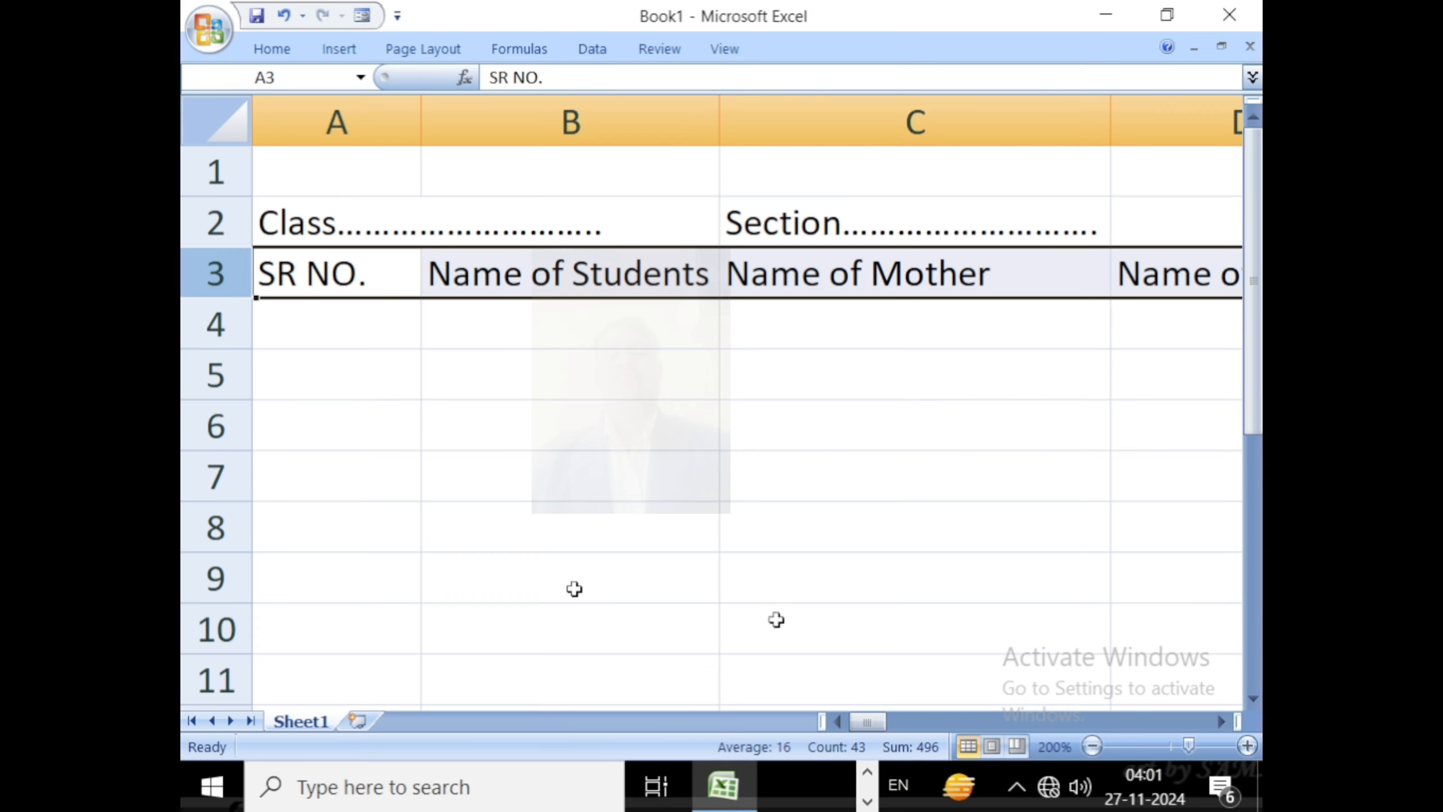
Go to the end of the heading row and select the Remark heading cell, AU3
drag(875, 722, 1244, 714)
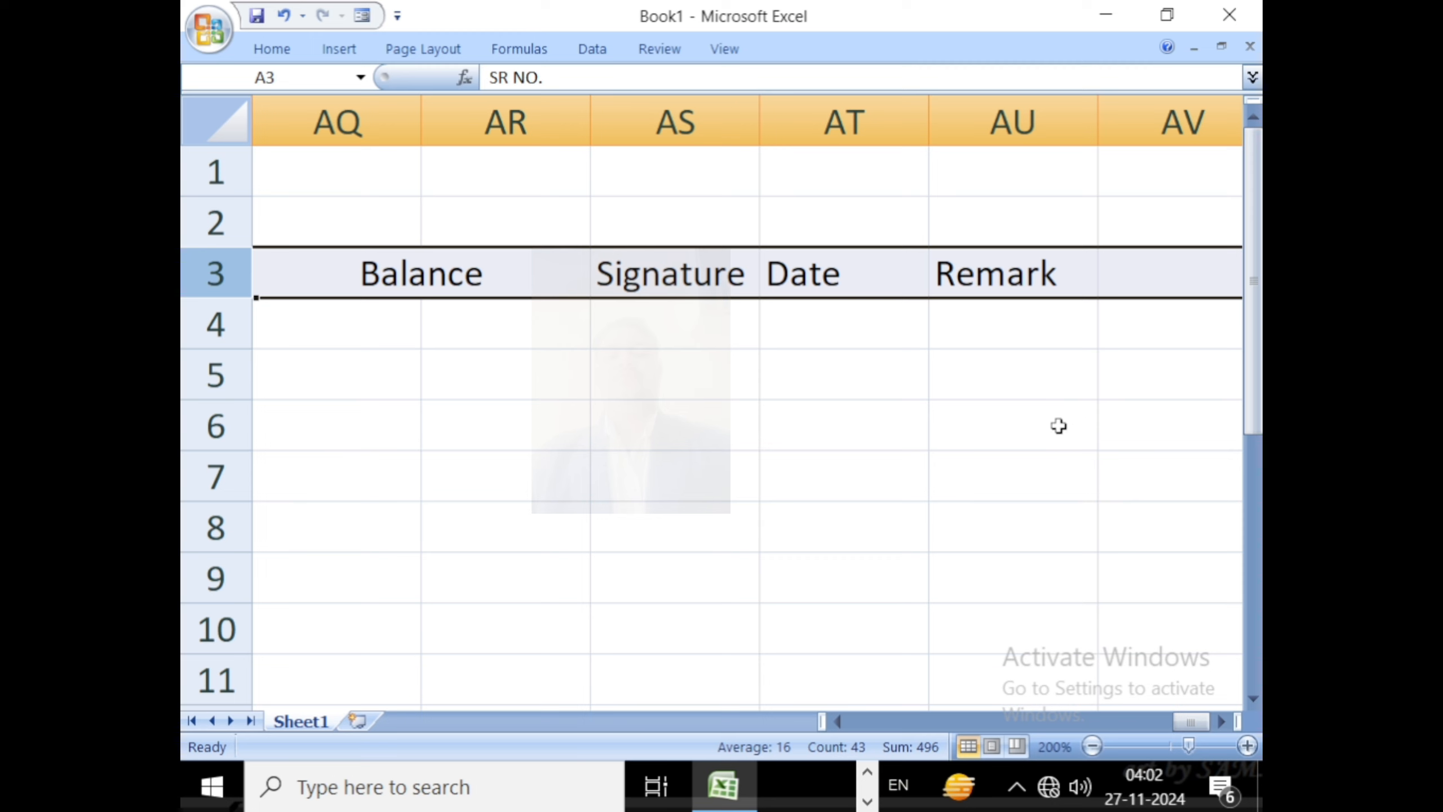
click(1145, 382)
click(1075, 272)
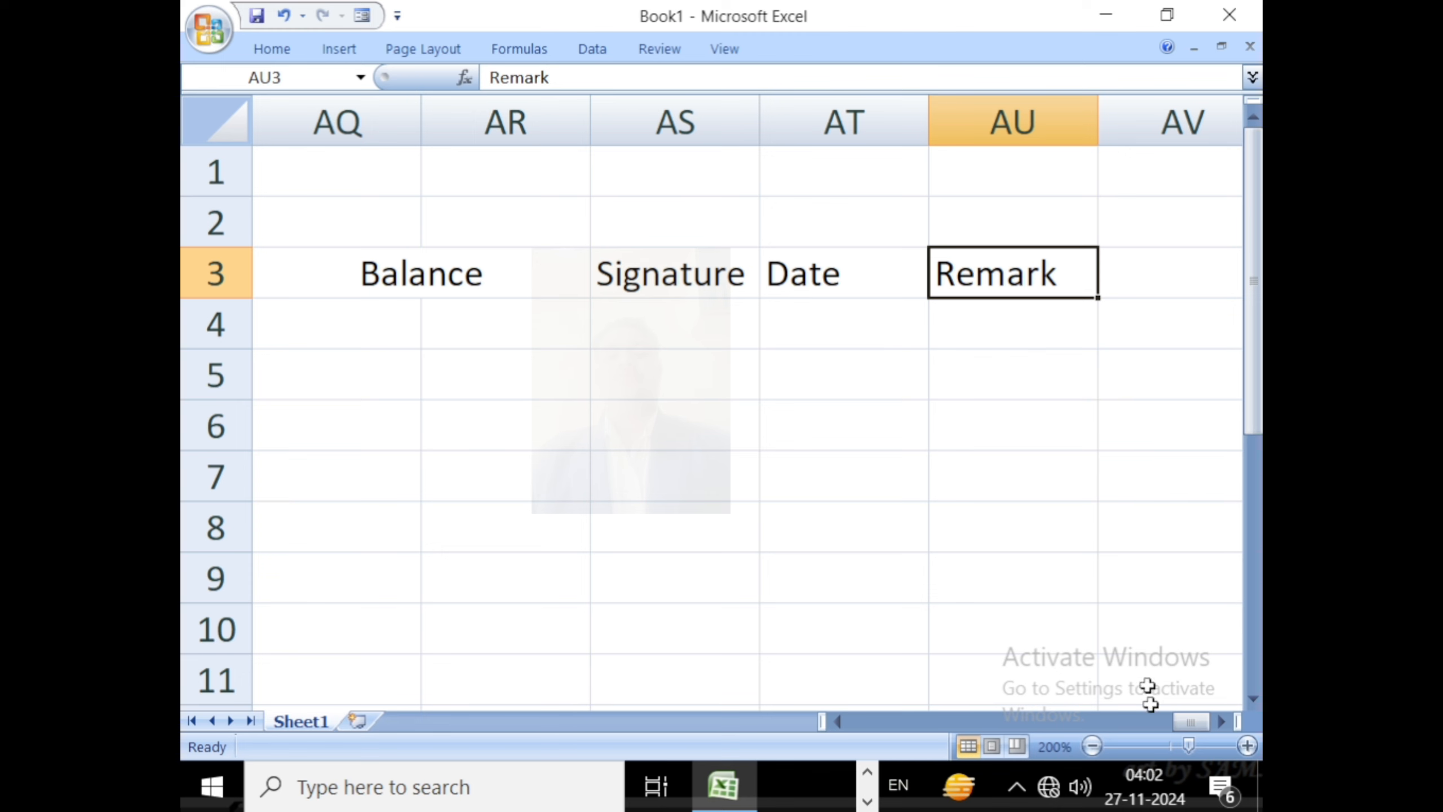
Apply all borders to the register table from the SR NO. heading to the Remark column, range A3:AU8
drag(1188, 719, 826, 719)
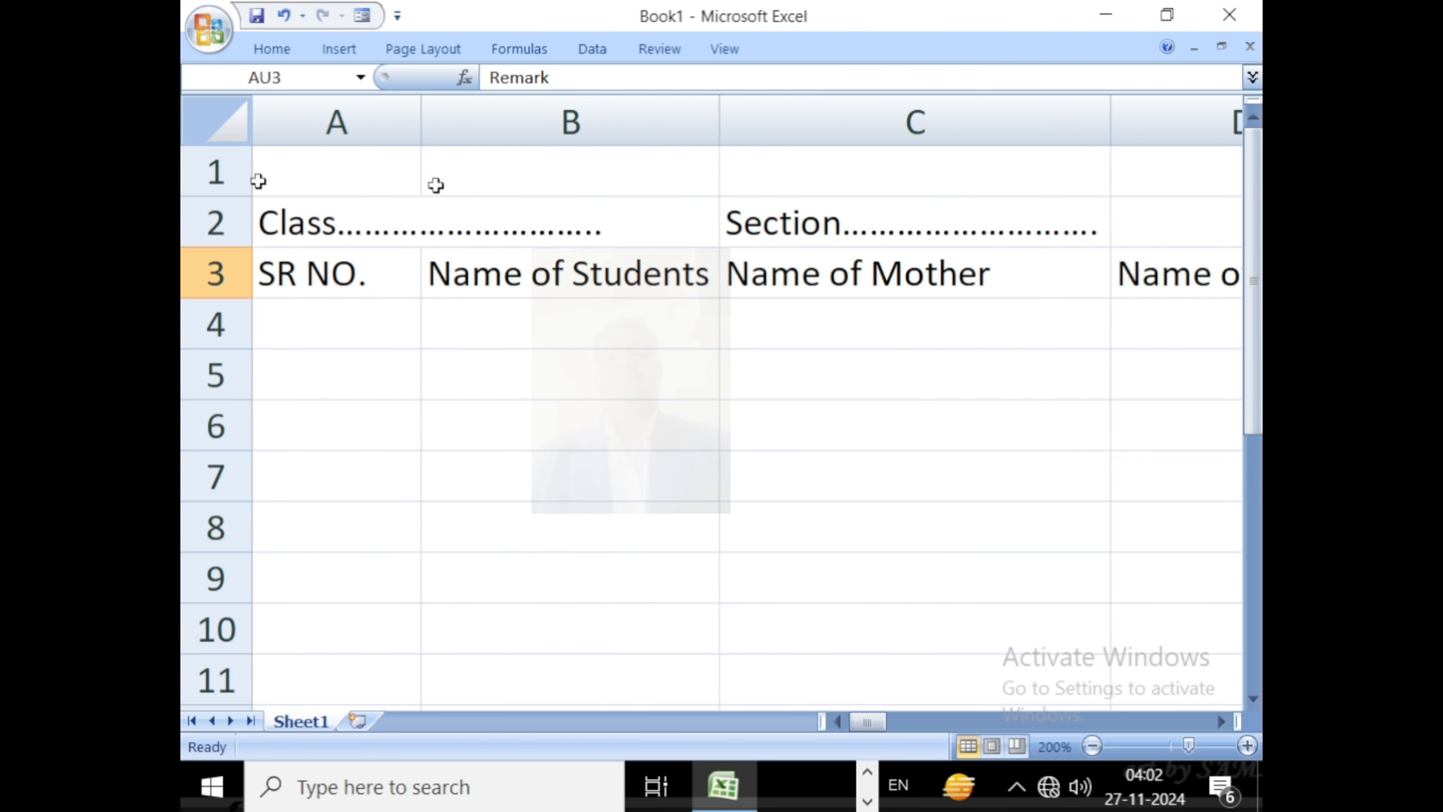
click(305, 274)
drag(304, 280, 314, 522)
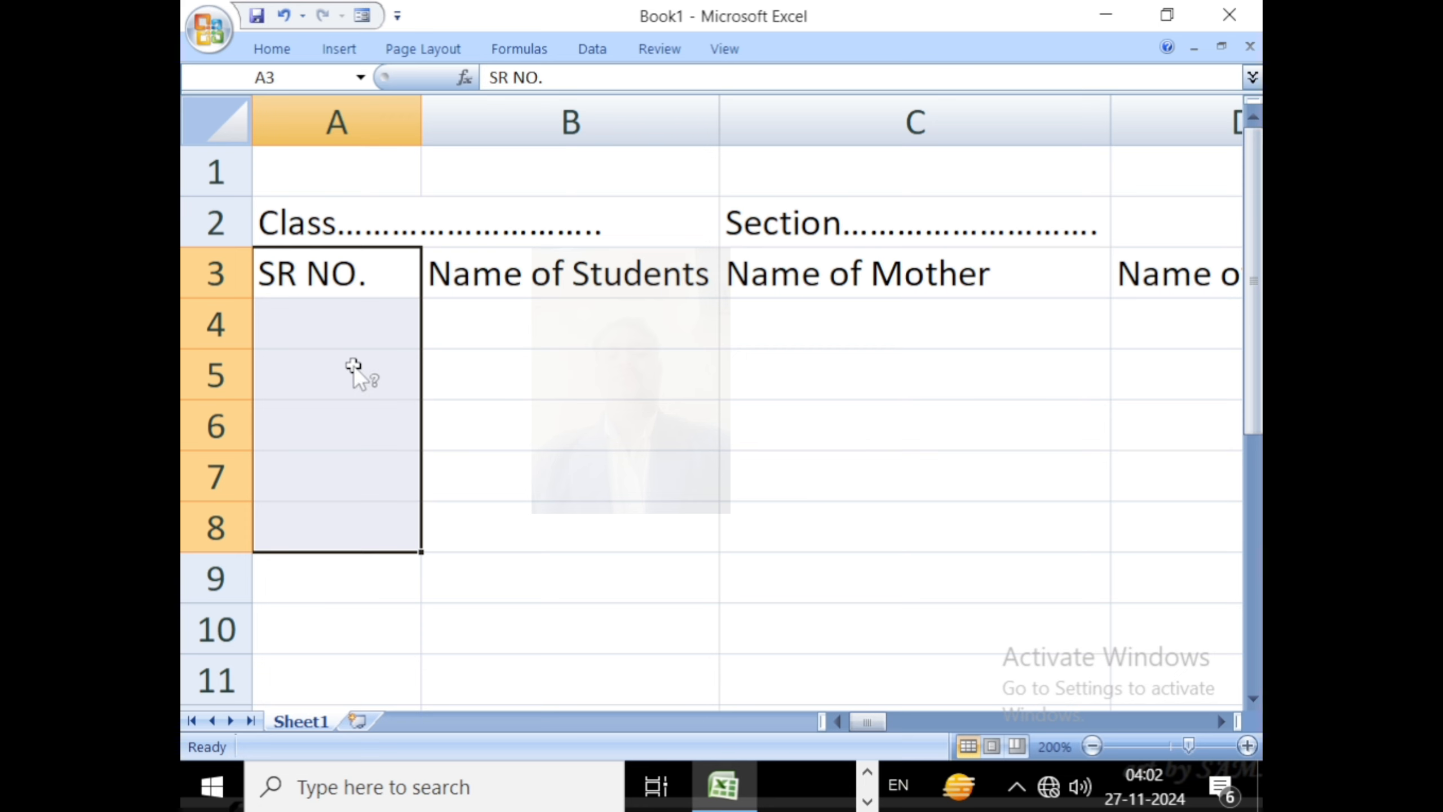
key(shift+Right)
key(shift+Right)
key(shift+Right)
key(shift+Right)
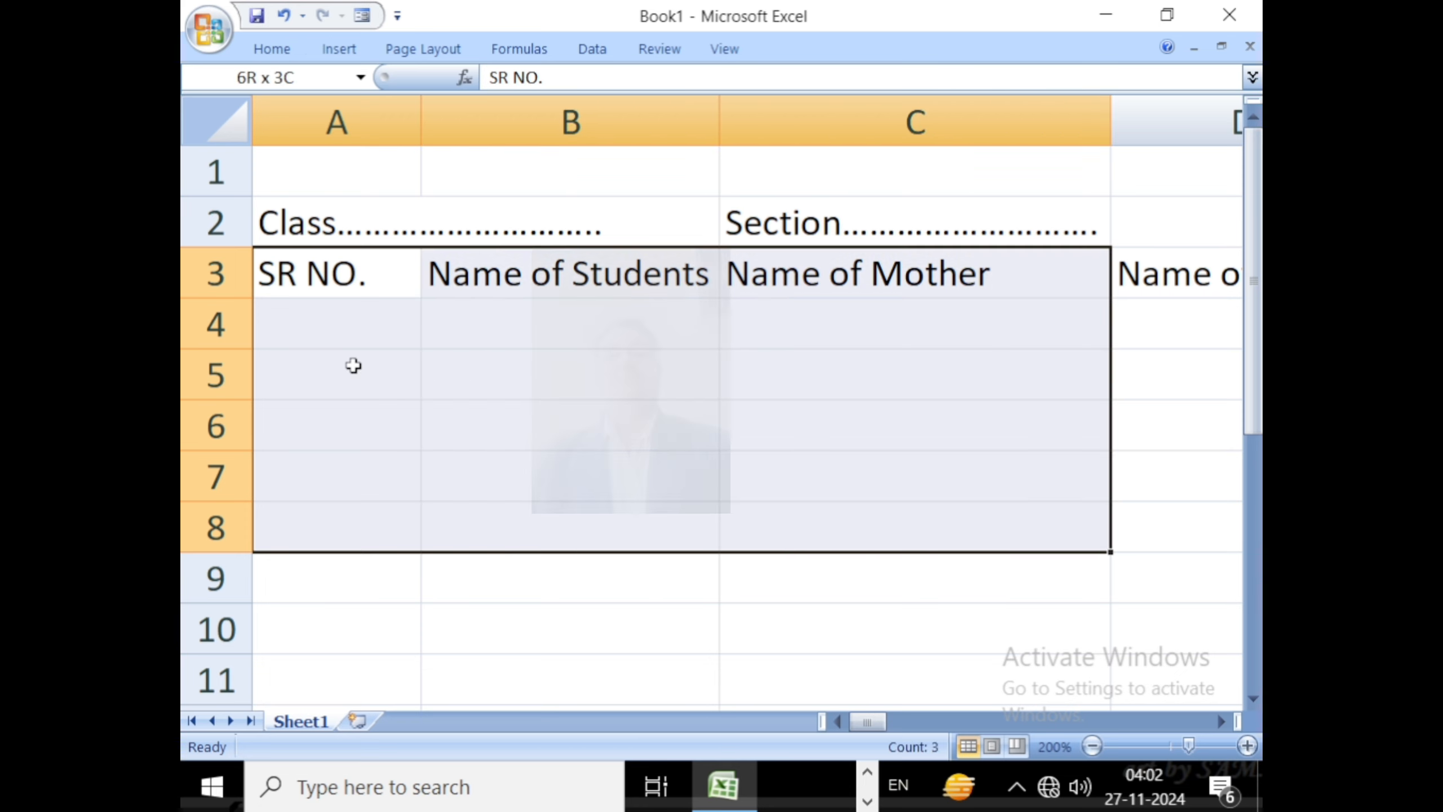
key(shift+Right)
key(shift+Right)
key(shift+Right)
key(shift+Right)
key(shift+Right)
key(shift+Right)
key(shift+Right)
key(shift+Right)
key(shift+Right)
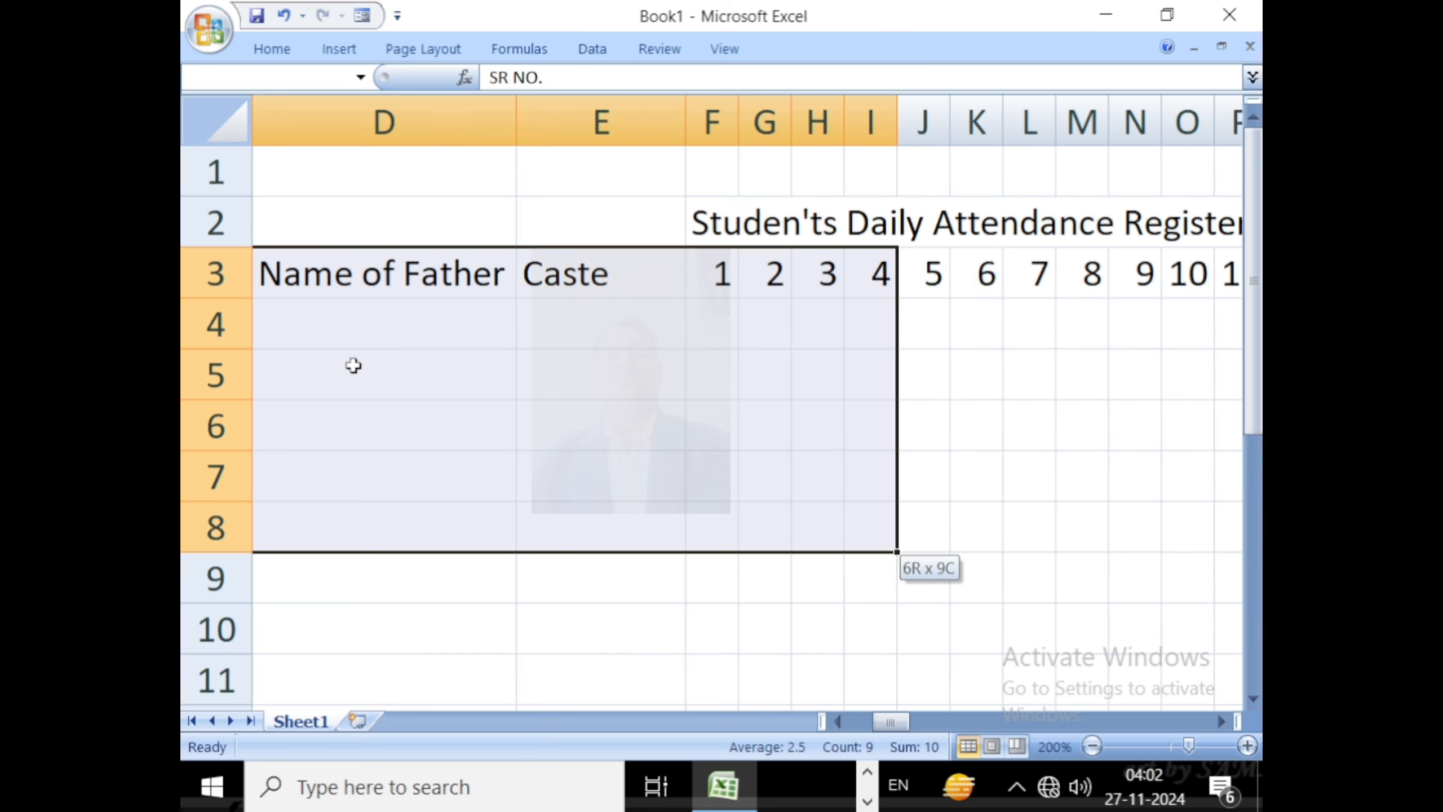
key(shift+Right)
key(shift+Right)
key(shift+Right)
key(shift+Right)
key(shift+Right)
key(shift+Right)
key(shift+Right)
key(shift+Right)
key(shift+Right)
key(shift+Right)
key(shift+Right)
key(shift+Right)
key(shift+Right)
key(shift+Right)
key(shift+Right)
key(shift+Right)
key(shift+Right)
key(shift+Right)
key(shift+Right)
key(shift+Right)
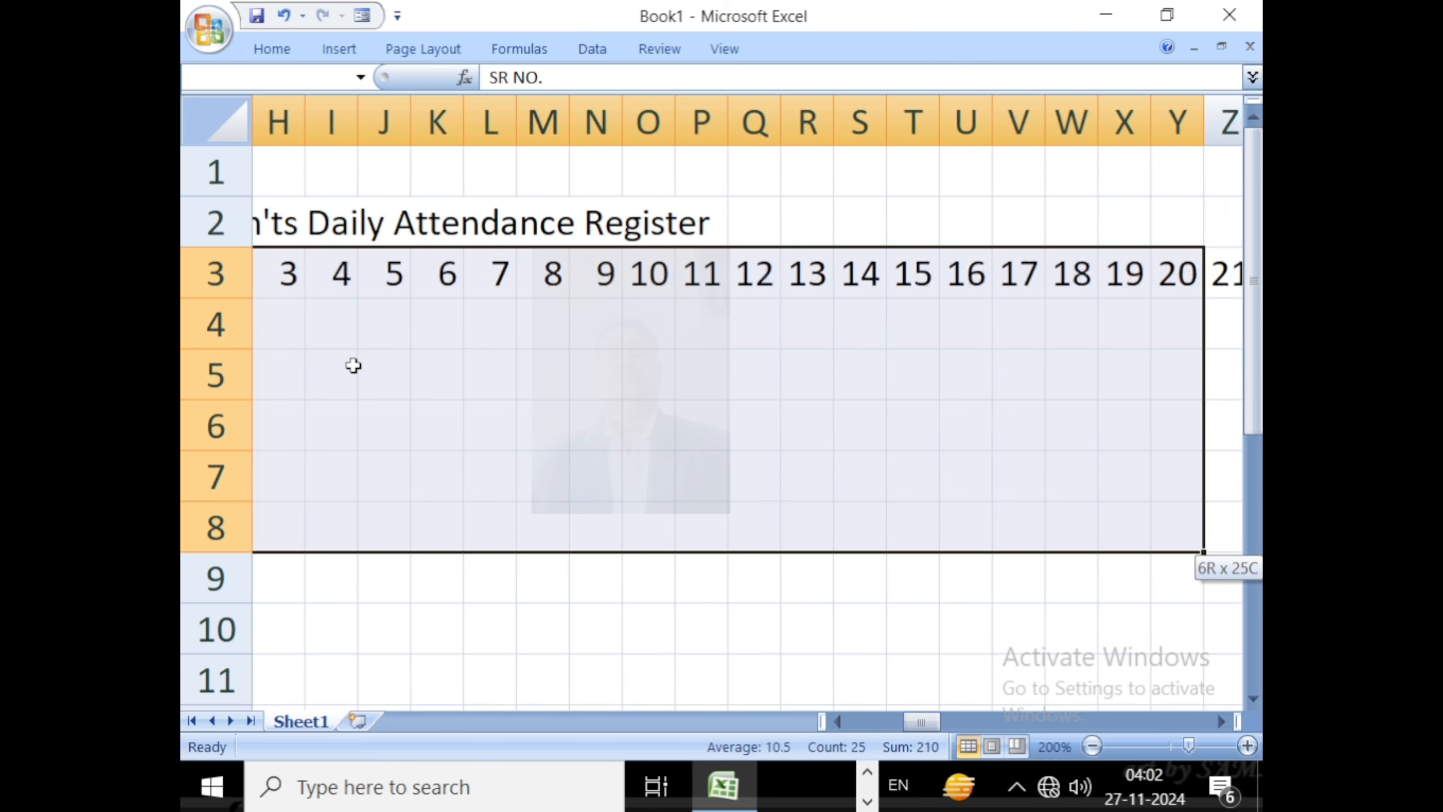
key(shift+Left)
key(shift+Left)
key(shift+Left)
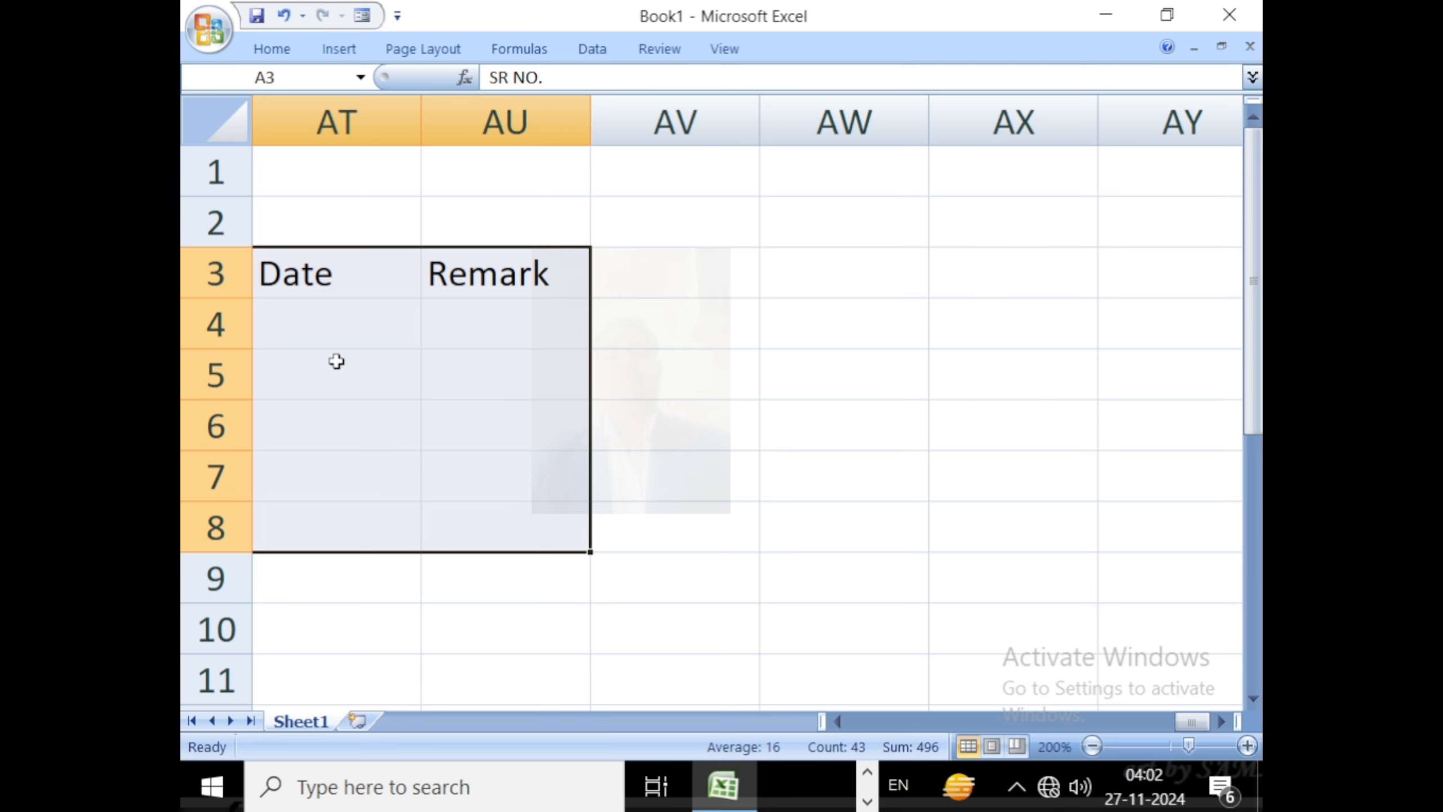
click(264, 48)
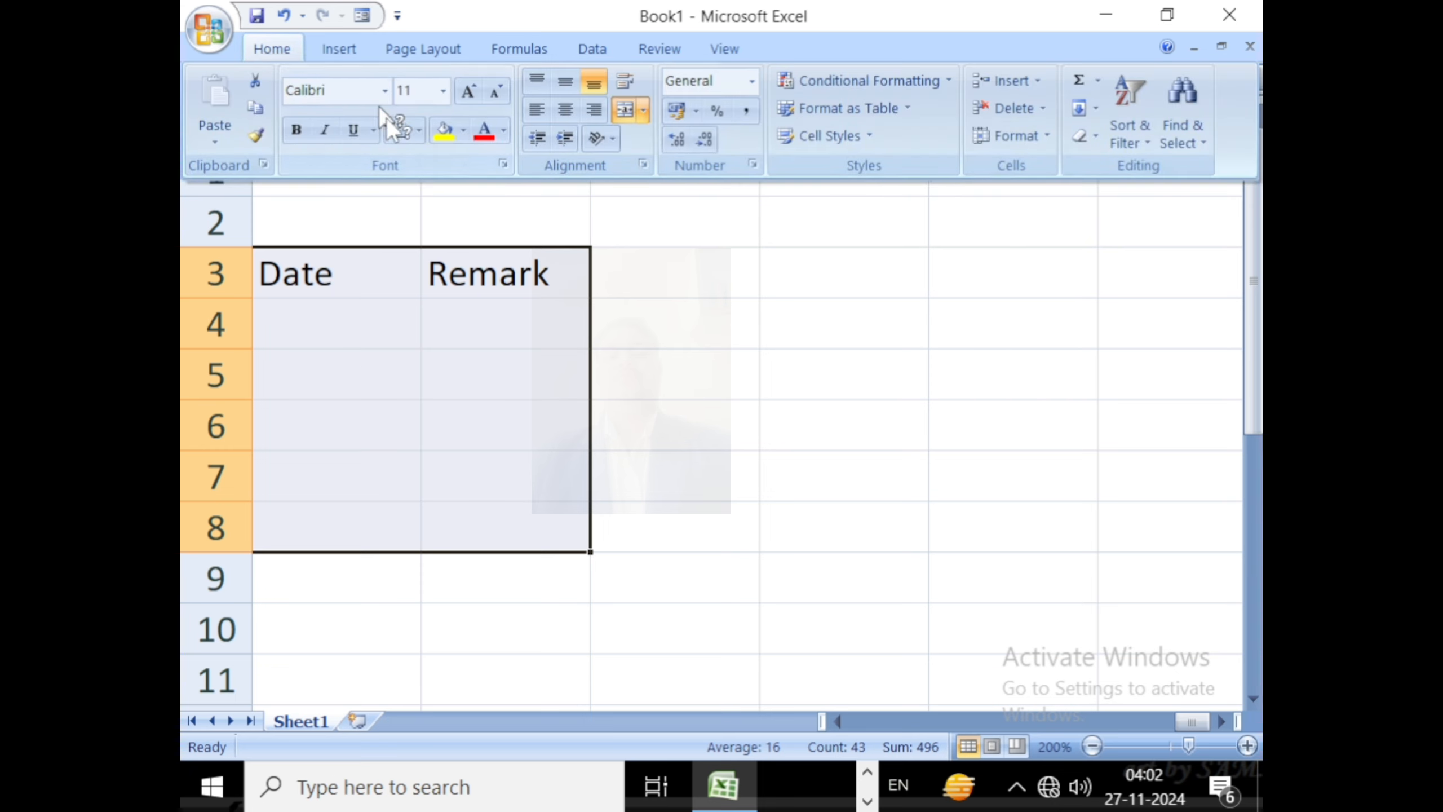
click(418, 130)
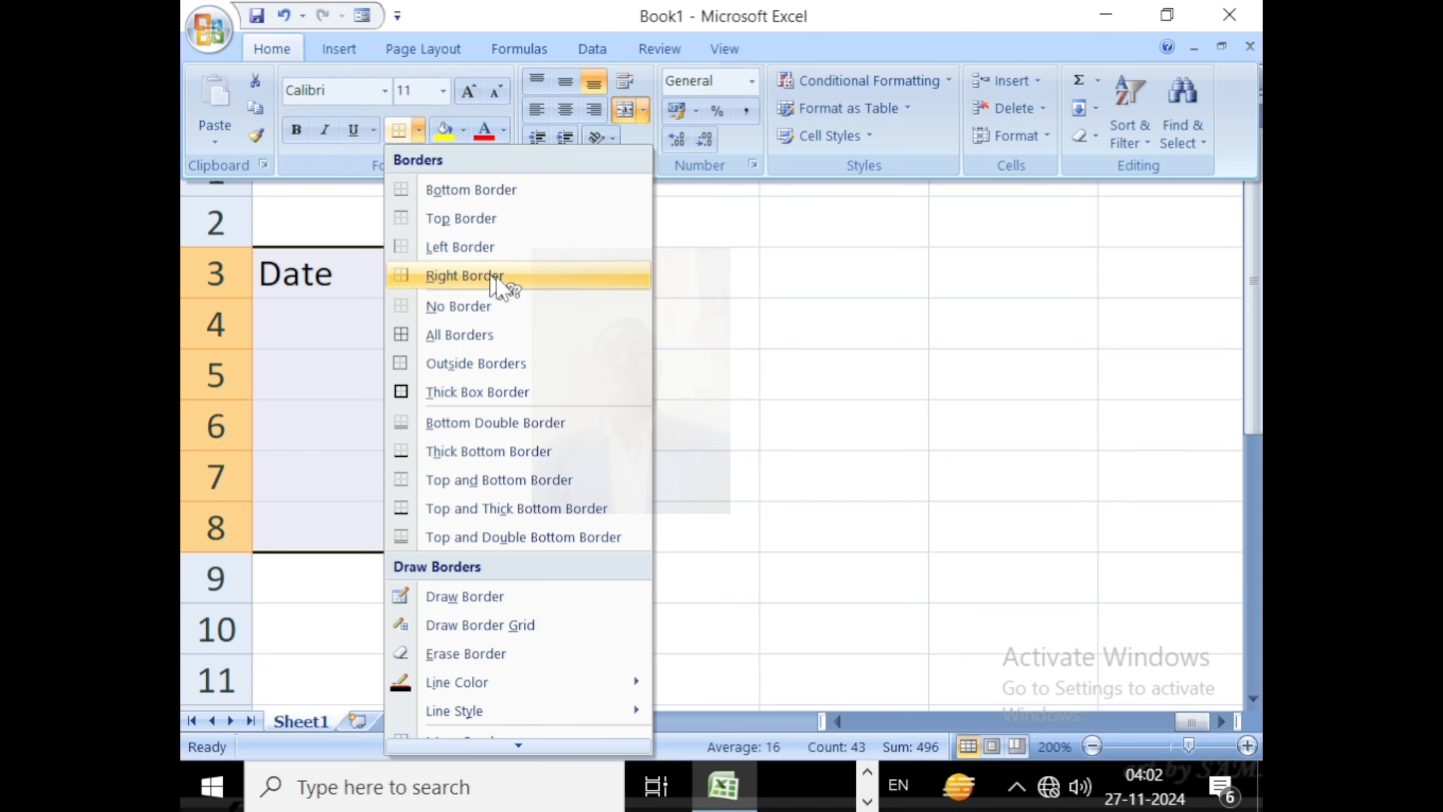
click(471, 335)
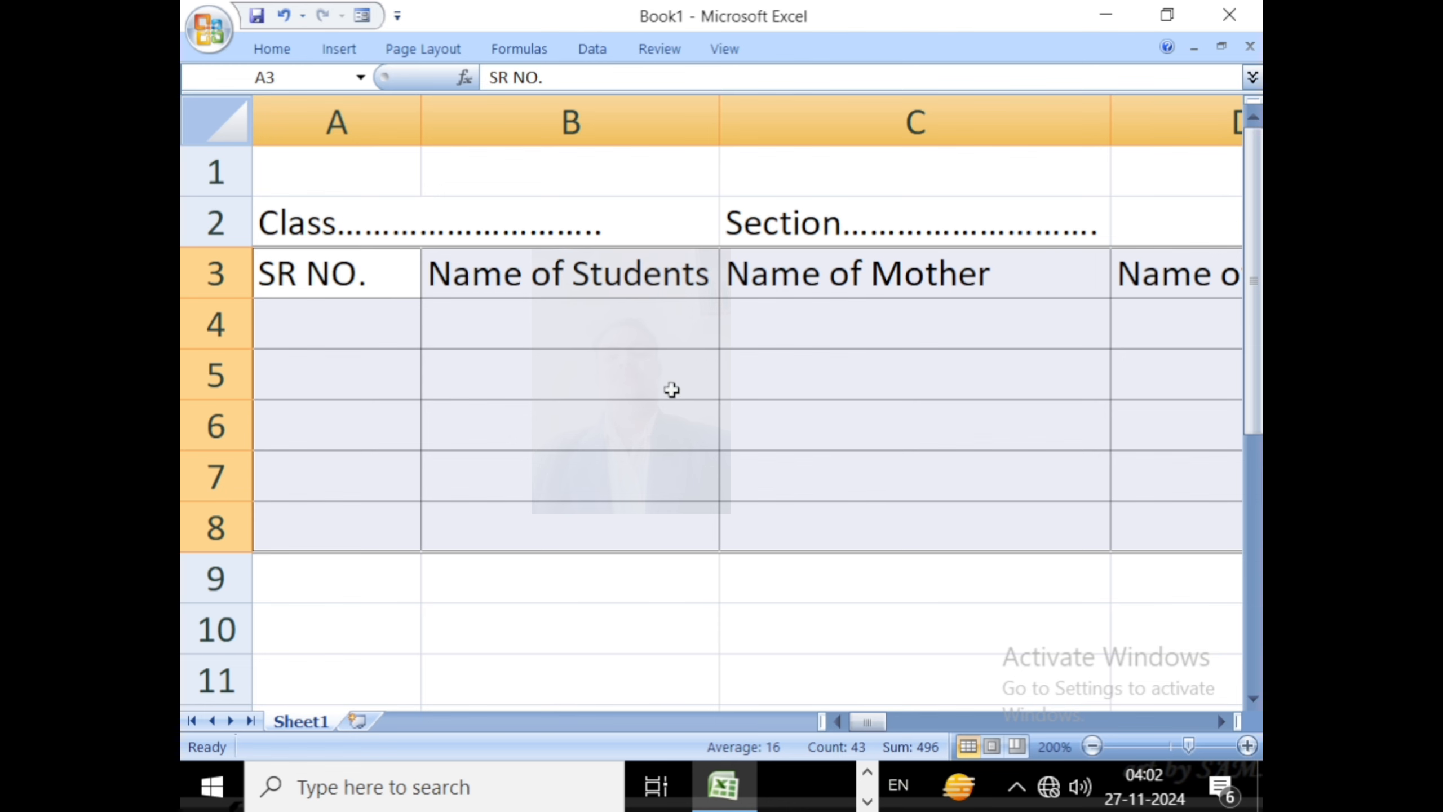
click(654, 460)
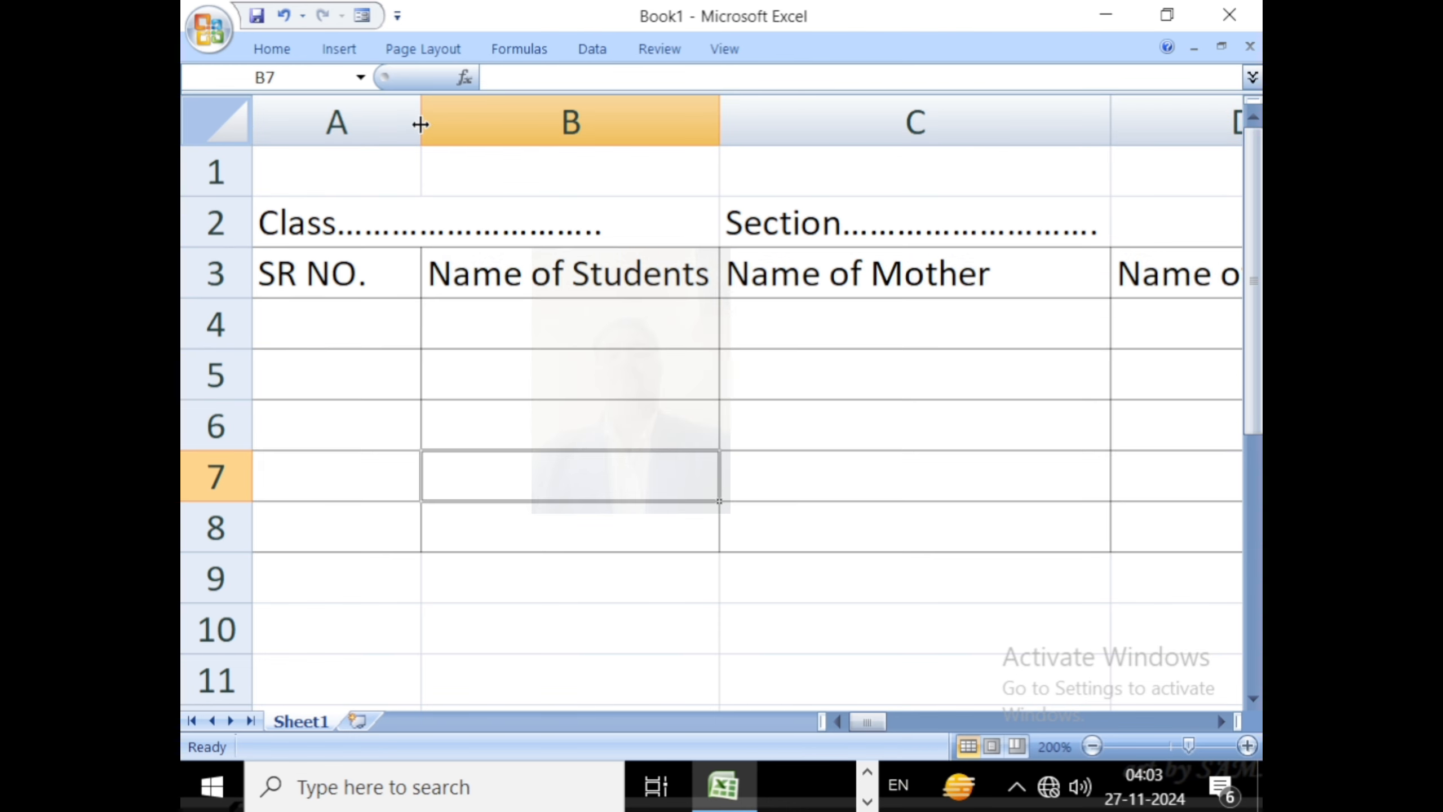
Narrow columns A, C and E to fit the SR NO., Name of Mother and Caste headings
drag(421, 124, 368, 122)
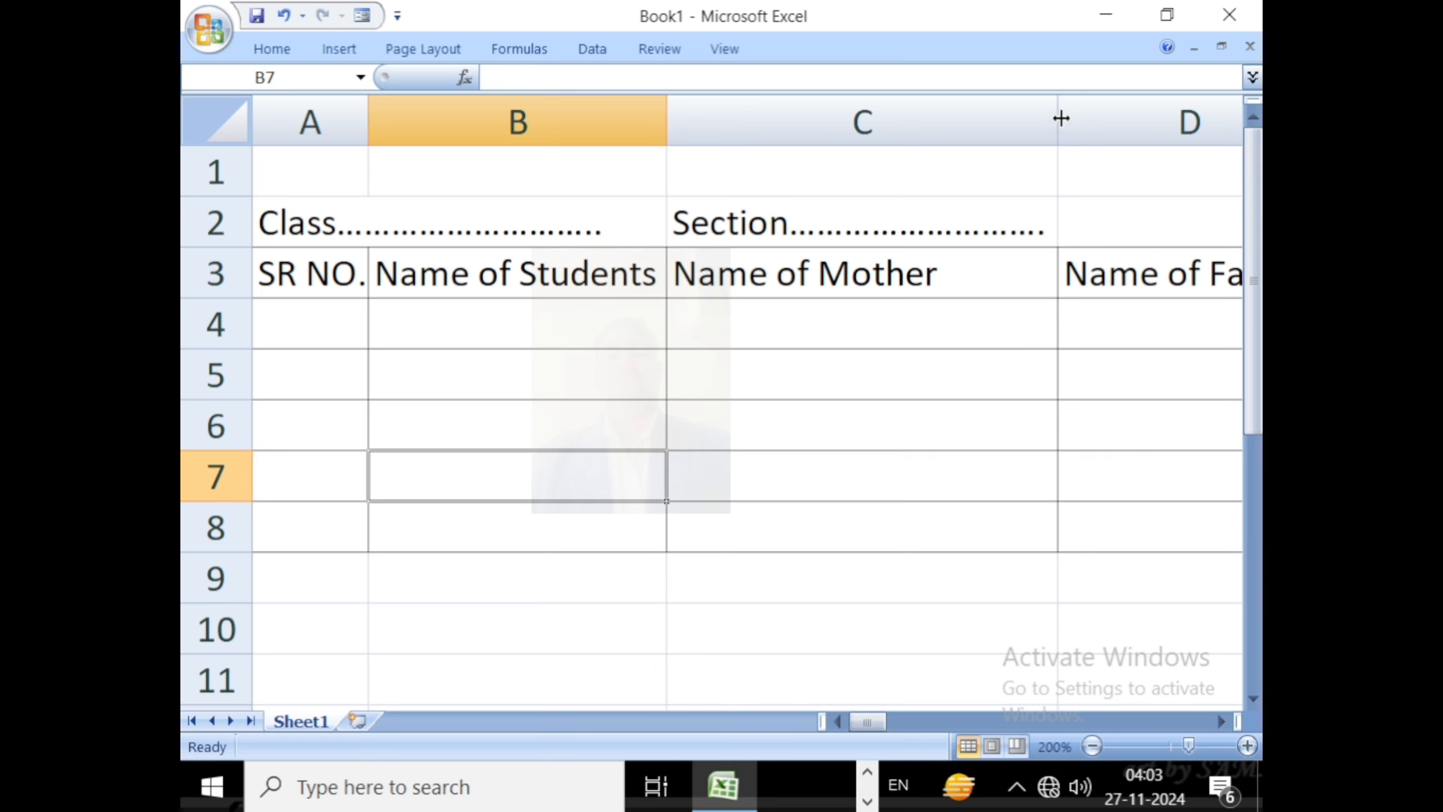
drag(1059, 118, 949, 99)
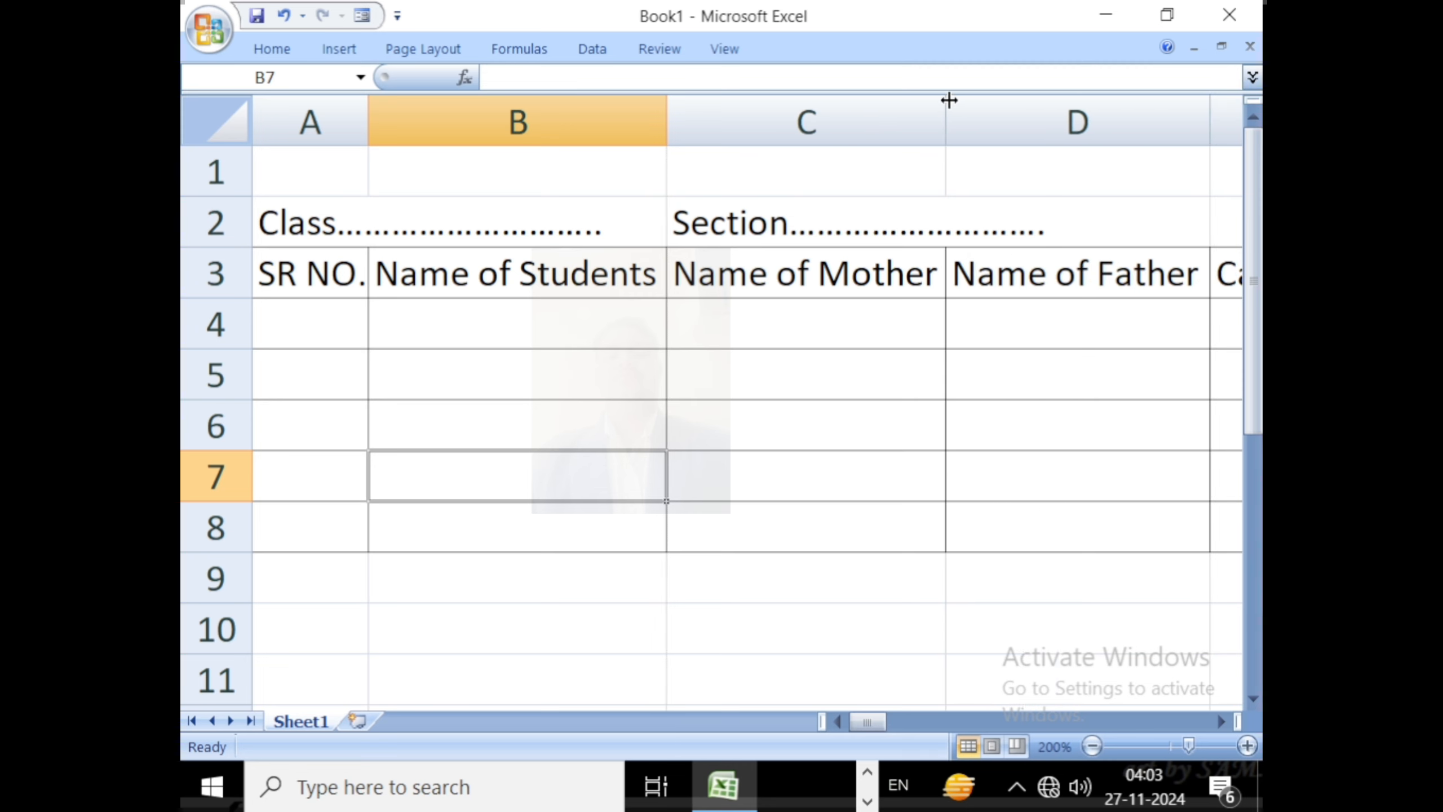
click(1221, 721)
click(1221, 721)
click(1222, 721)
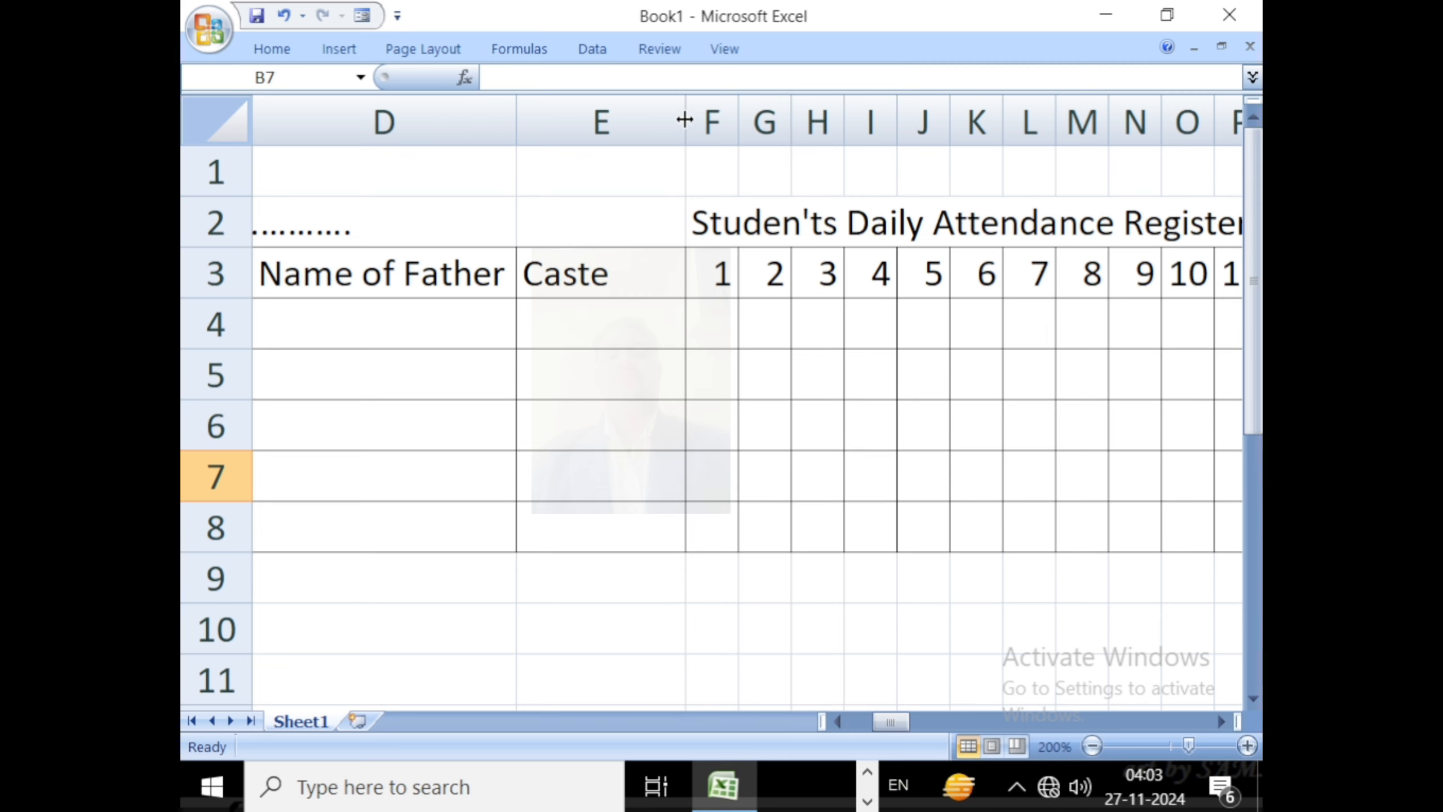
drag(685, 120, 613, 122)
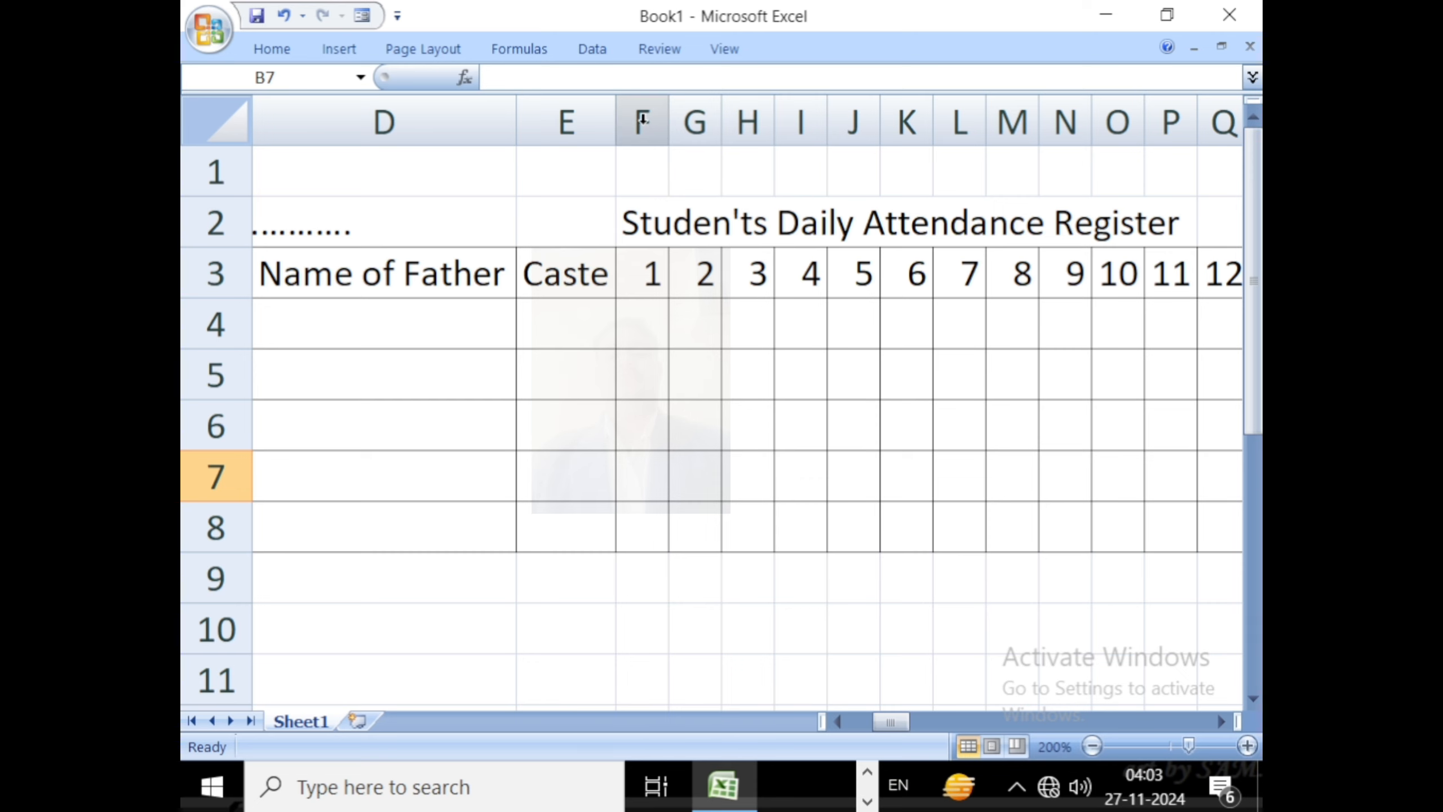
Centre the contents of day columns F to AJ horizontally and middle-align them vertically
drag(642, 118, 499, 213)
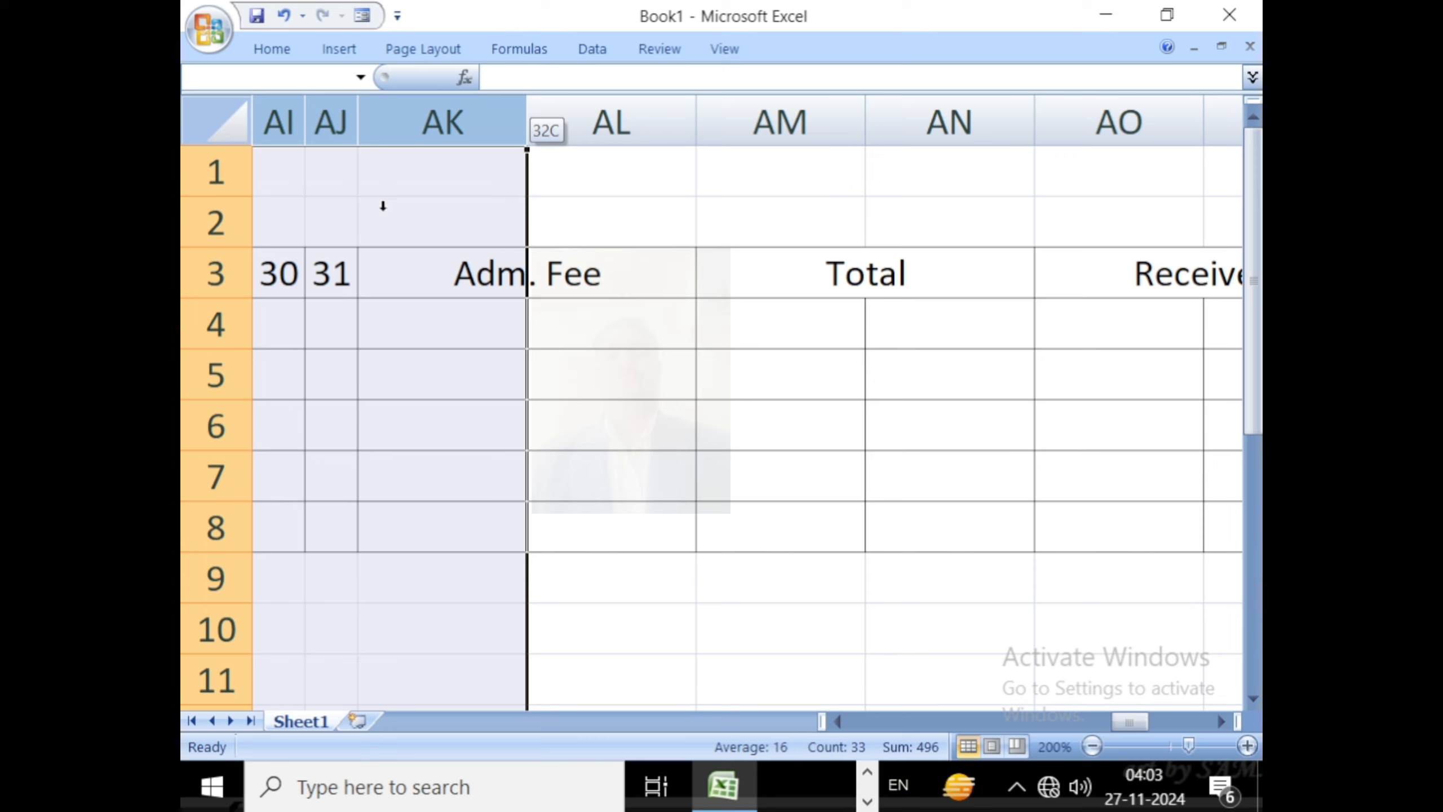
drag(383, 206, 345, 216)
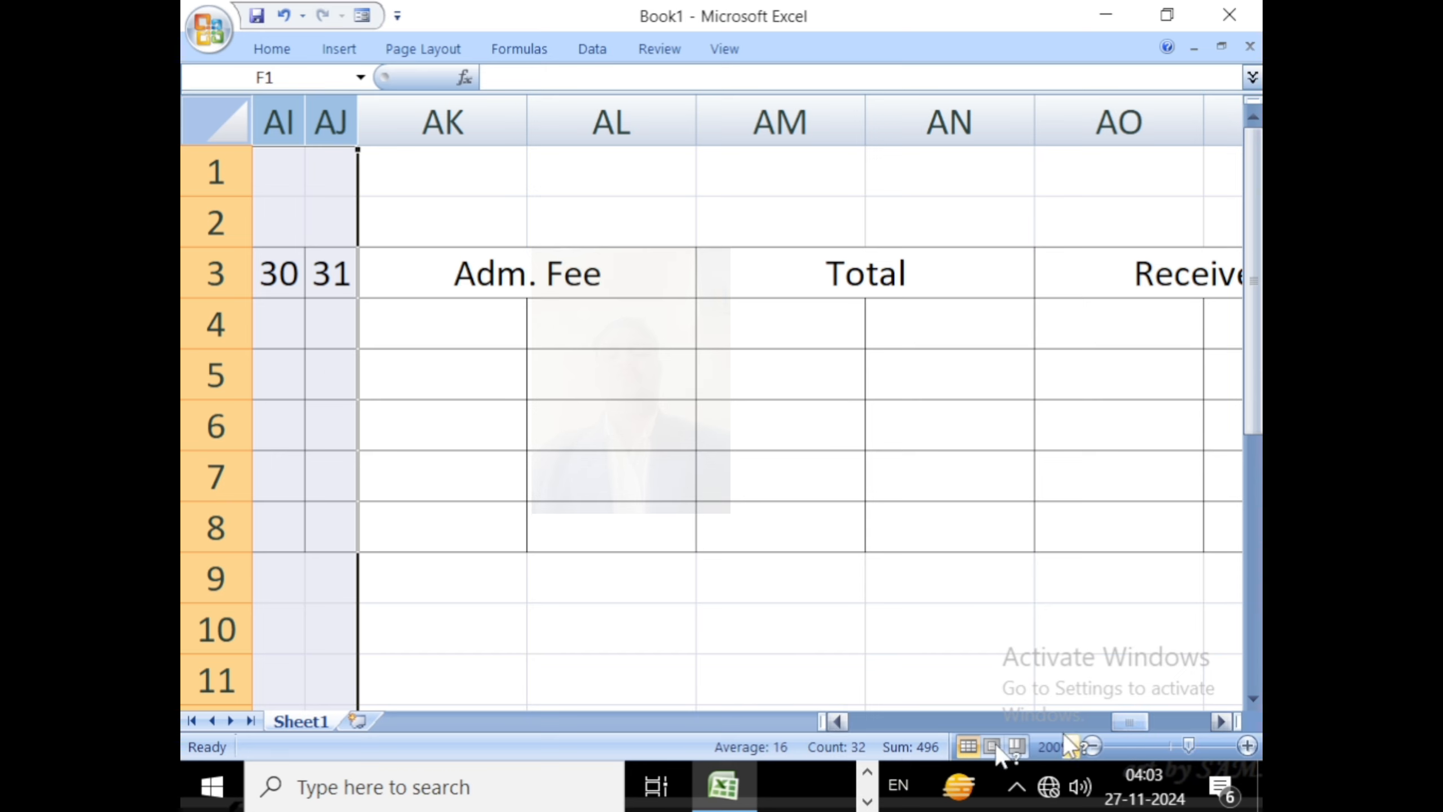
click(837, 721)
click(837, 721)
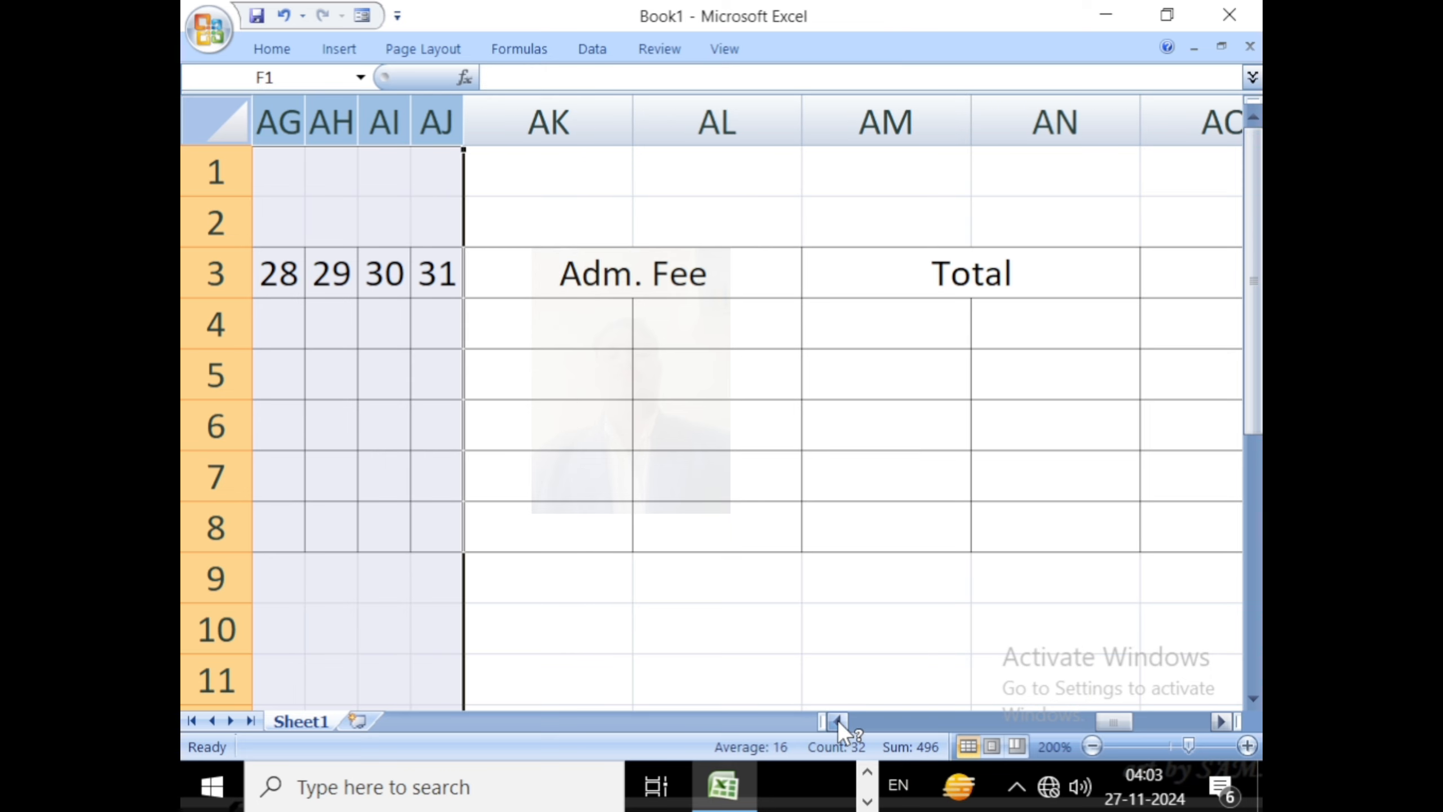
click(838, 719)
click(838, 719)
click(837, 720)
click(837, 719)
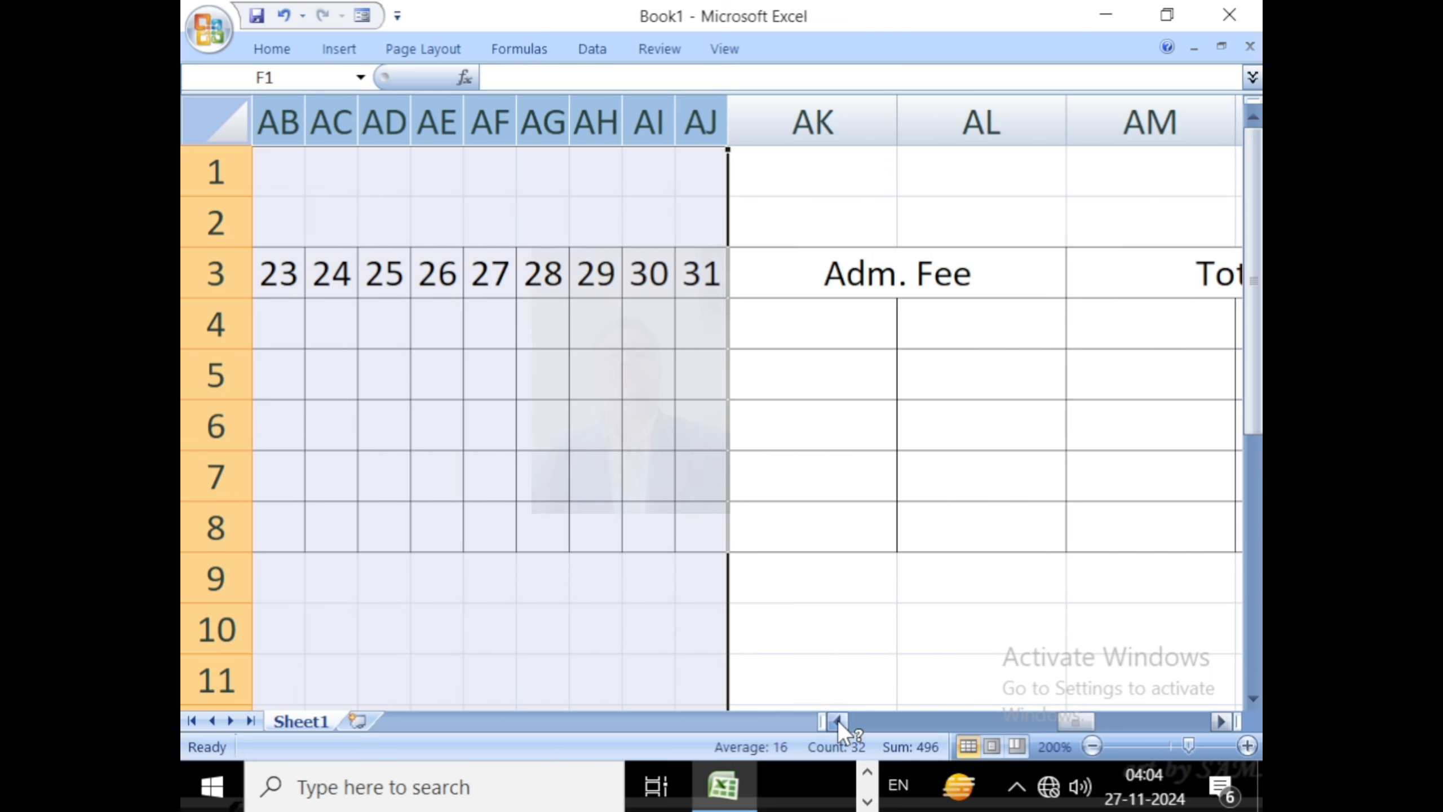
click(838, 720)
click(838, 719)
click(839, 719)
click(839, 719)
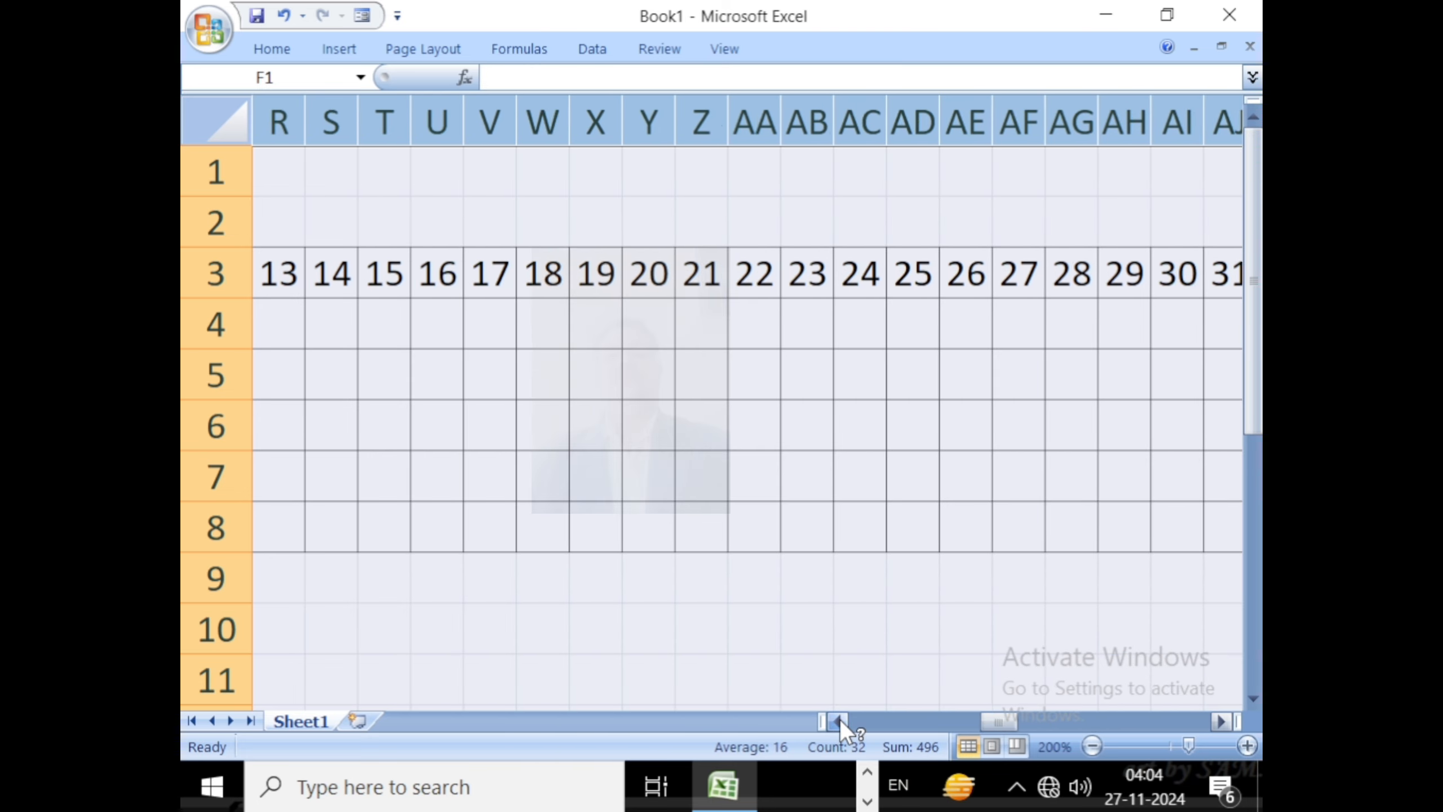
click(838, 720)
click(843, 719)
click(844, 720)
click(844, 720)
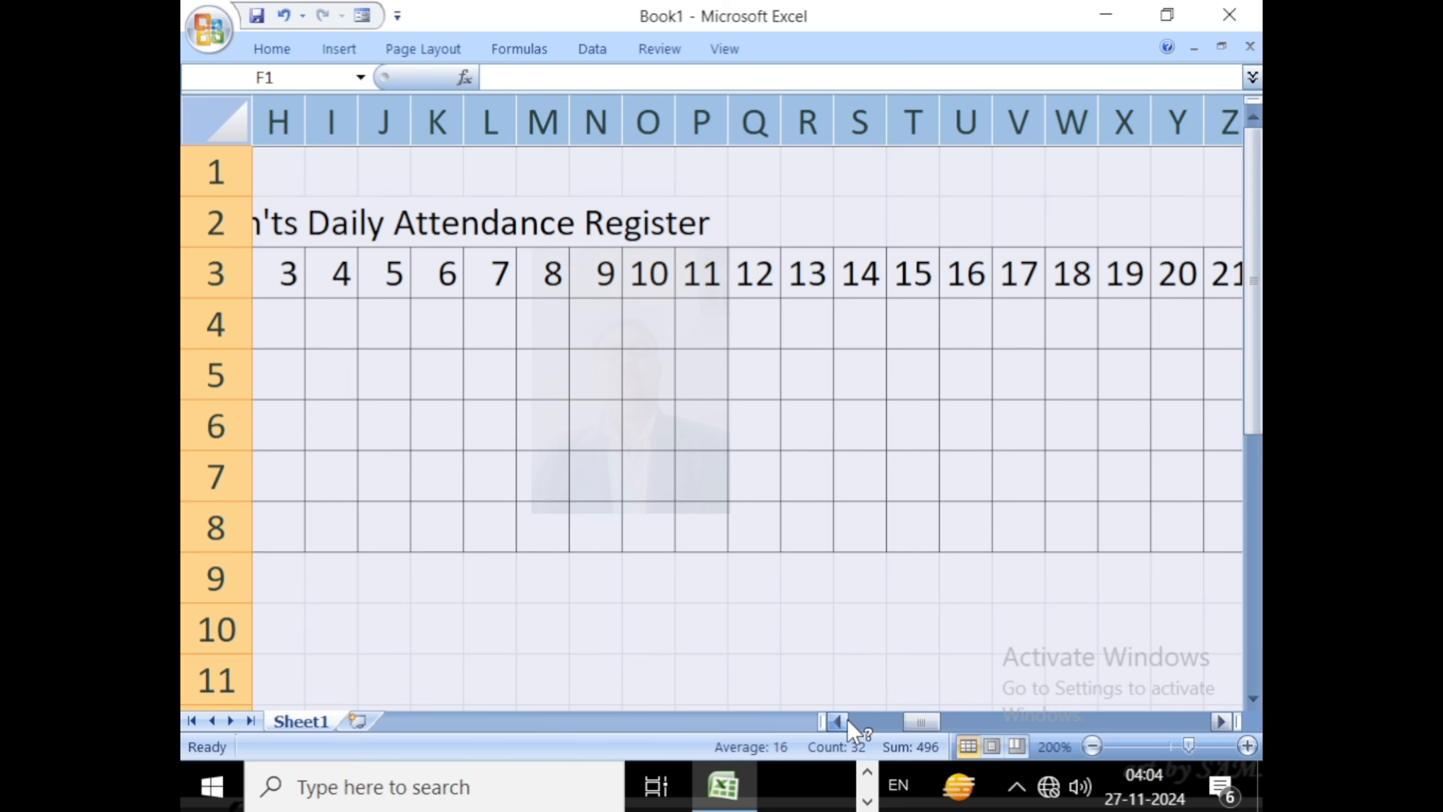
click(845, 720)
click(846, 721)
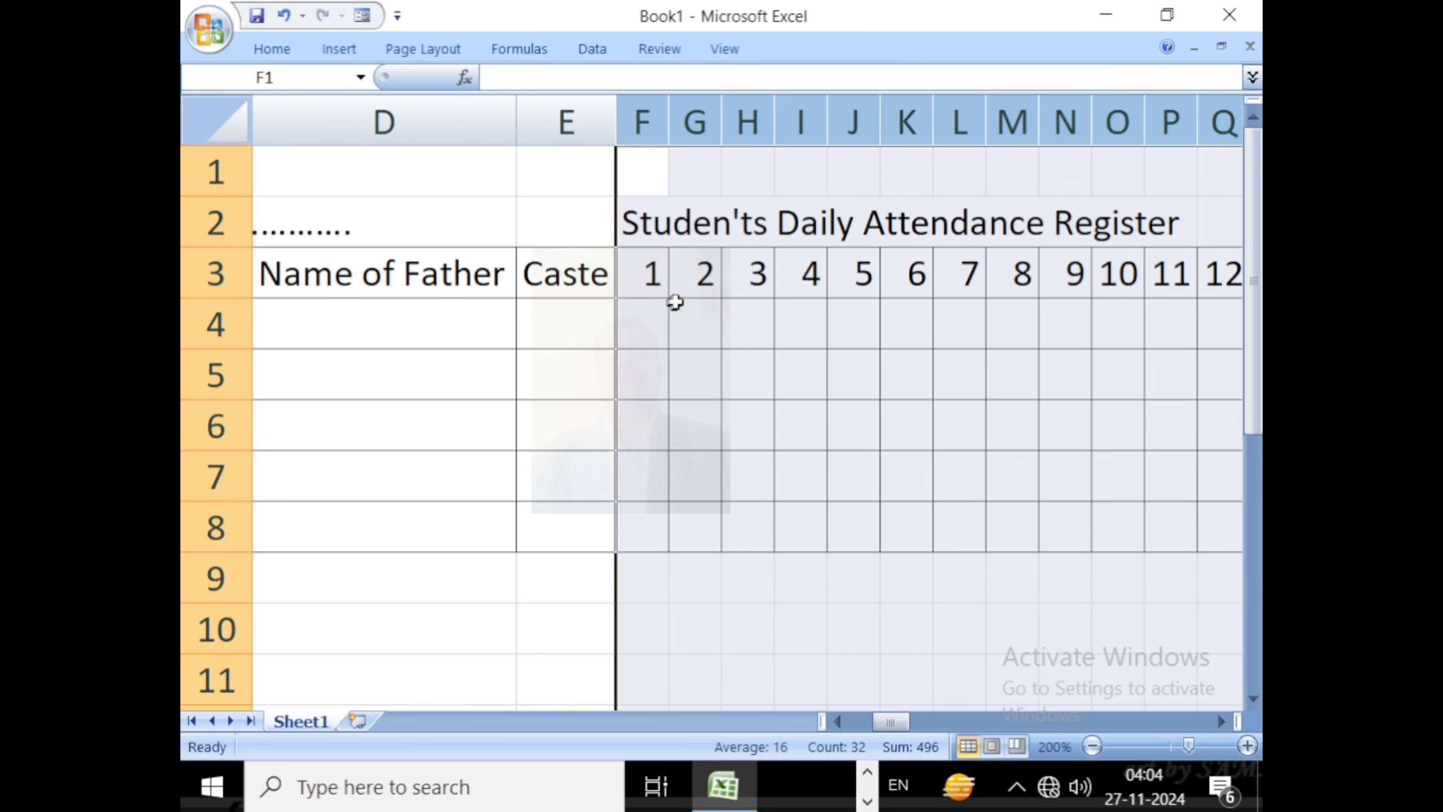
click(268, 52)
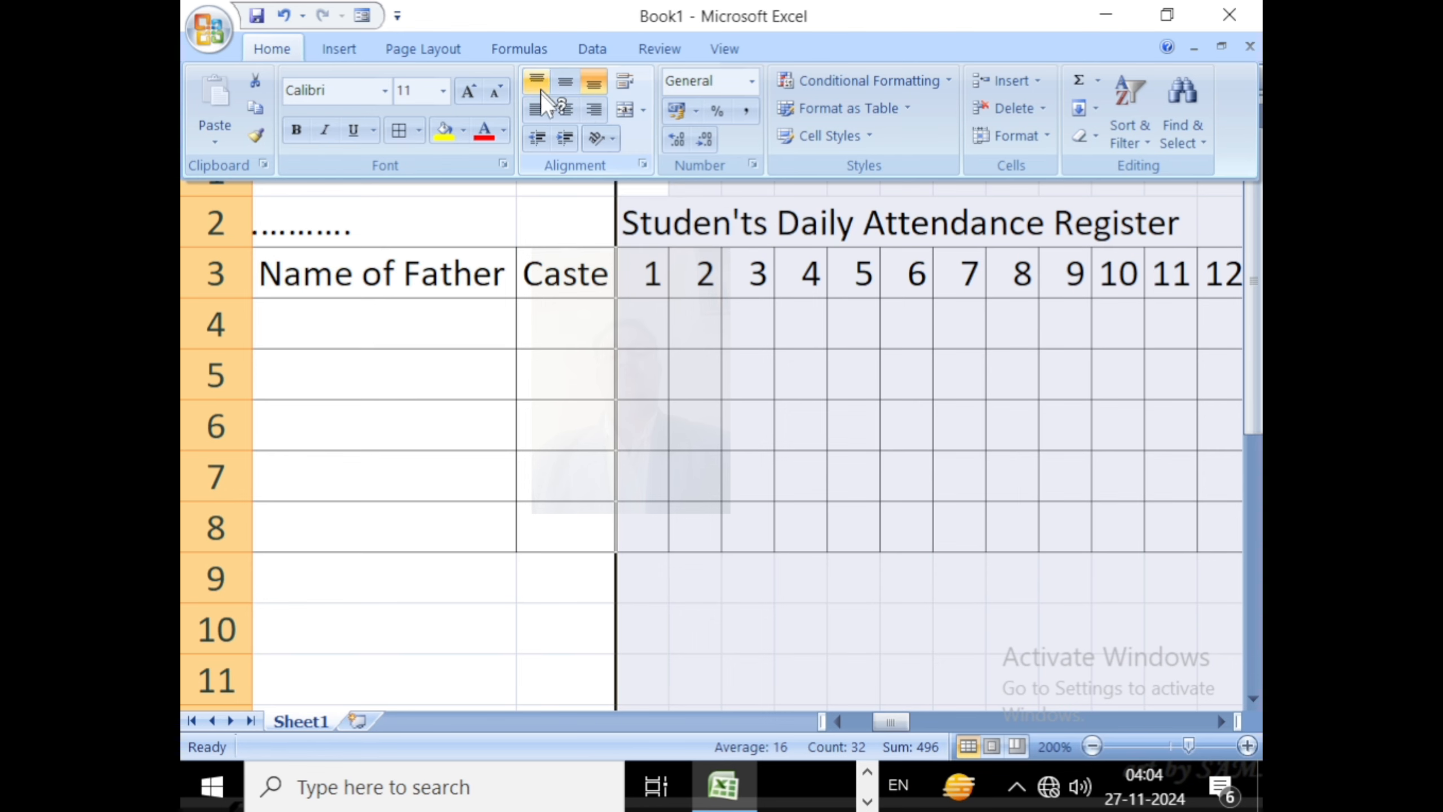
click(559, 111)
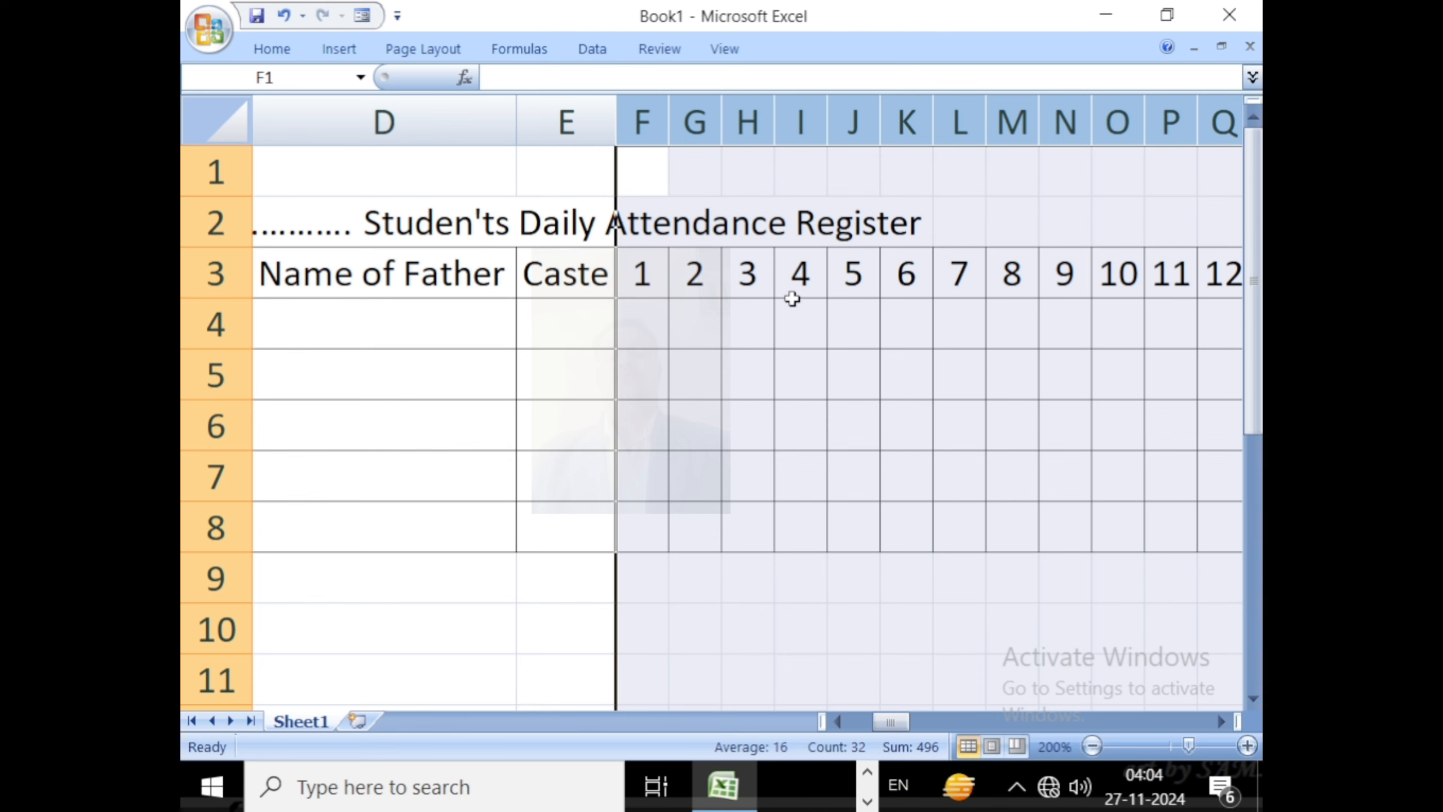
click(272, 49)
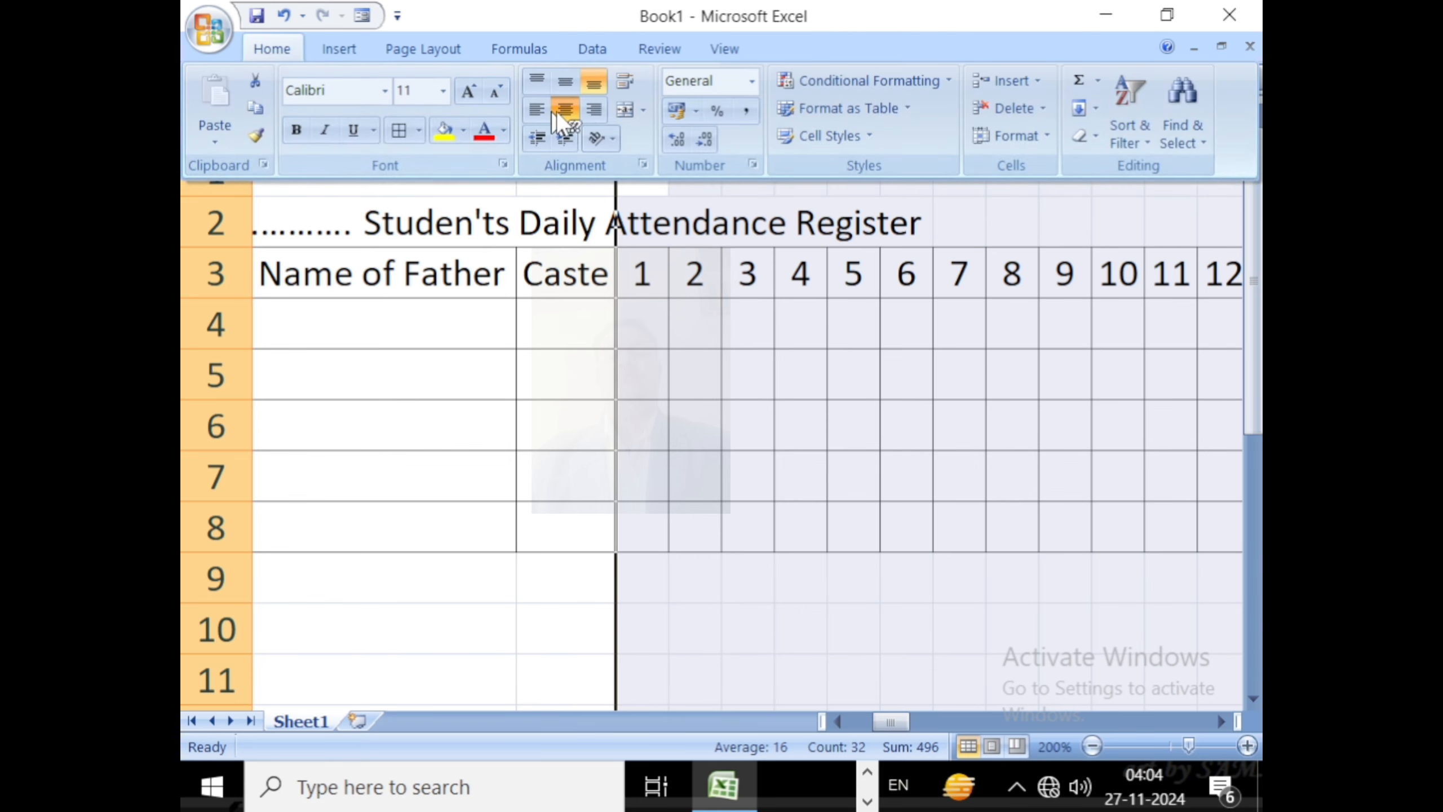
click(565, 81)
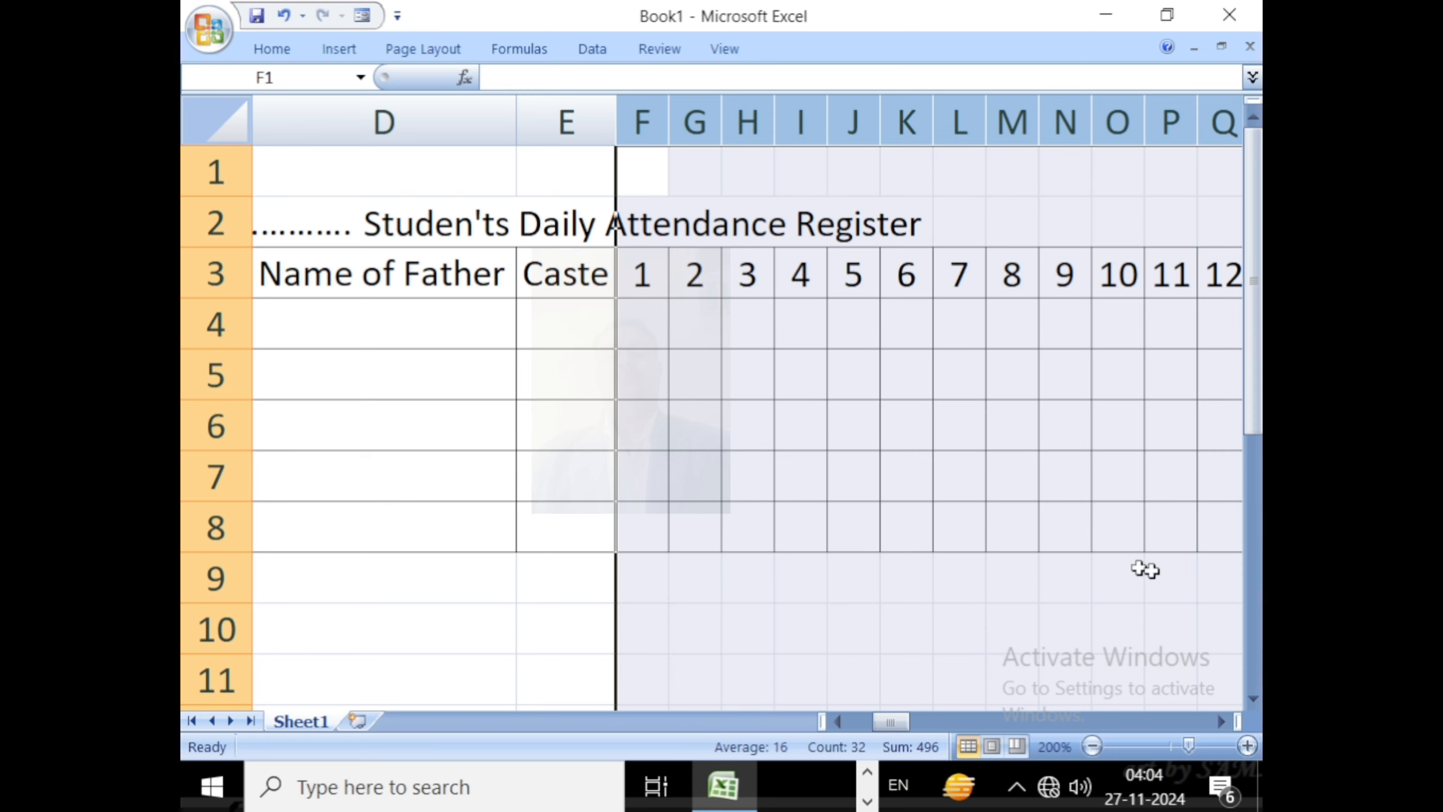
Narrow columns AK and AL so the merged Adm. Fee heading just fits, with AK wider than AL
drag(1215, 720, 1218, 720)
click(1219, 721)
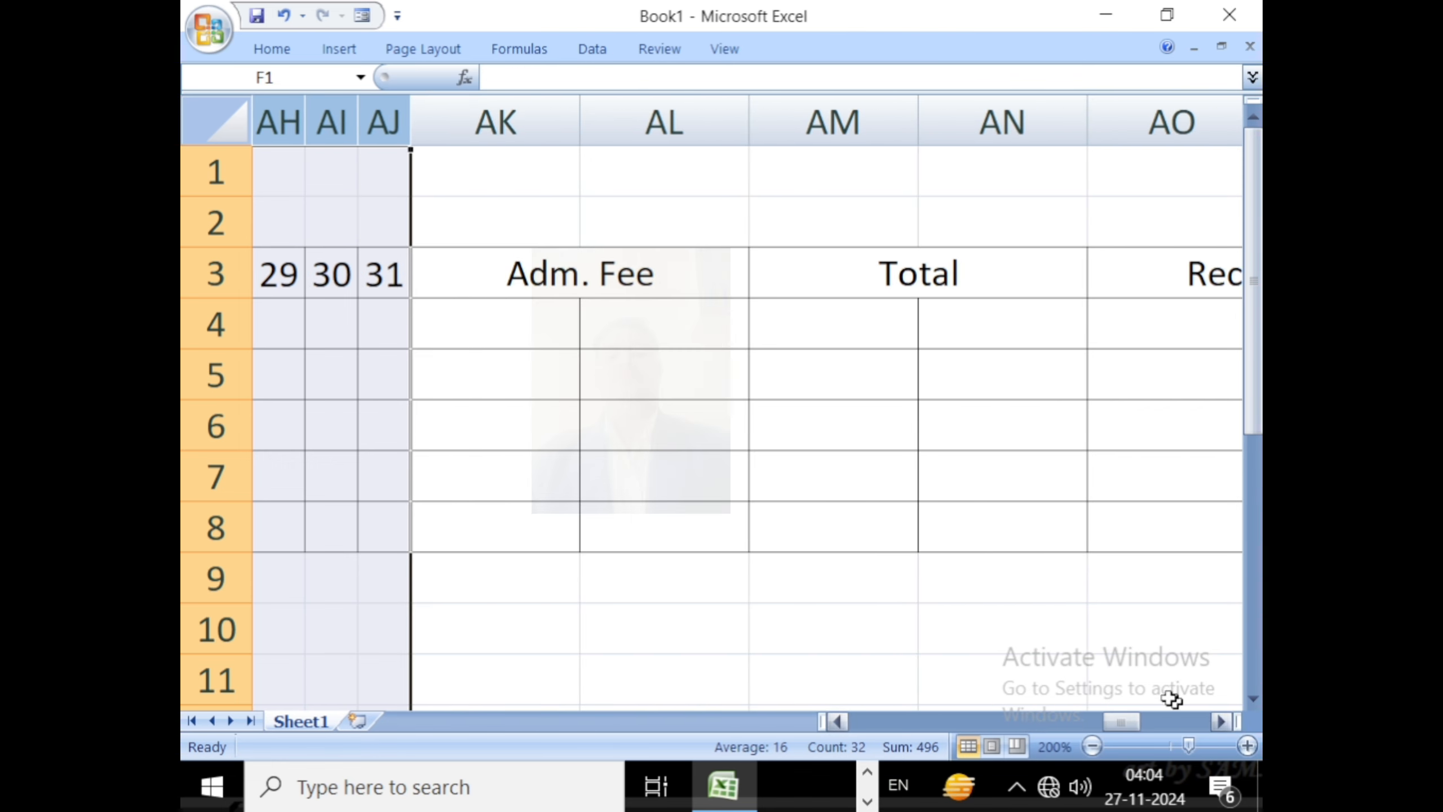
click(602, 324)
click(574, 279)
click(880, 281)
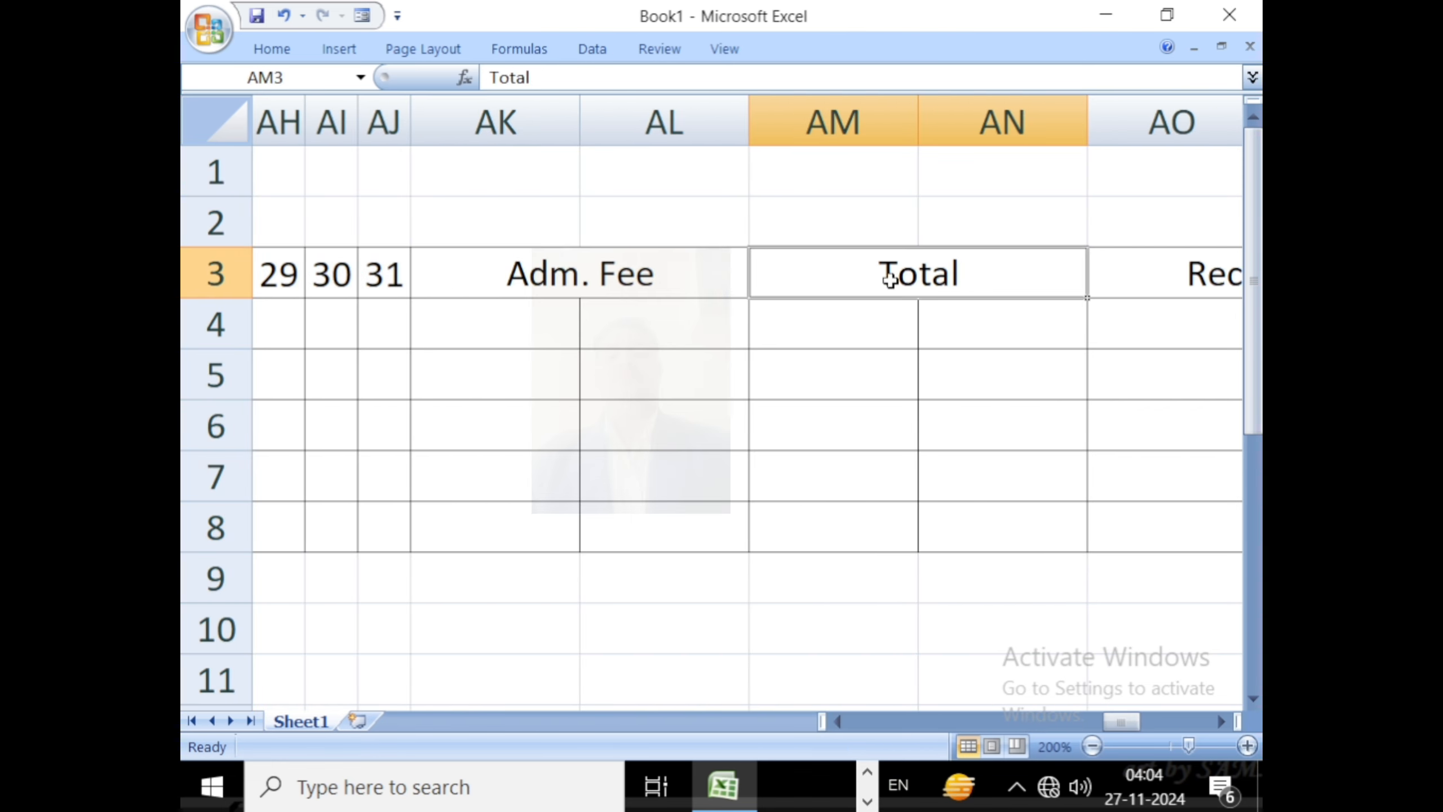
click(1113, 274)
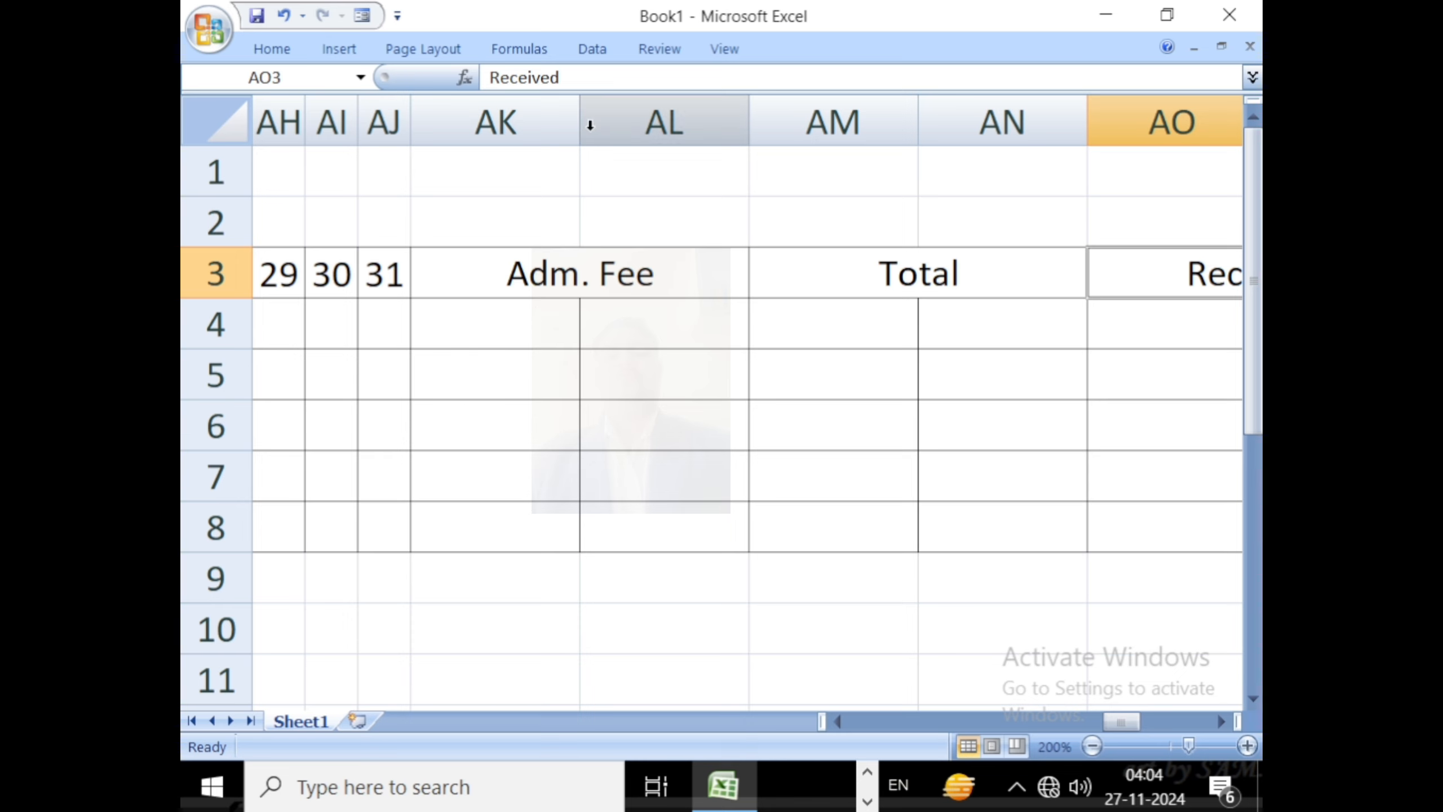
drag(580, 126, 476, 120)
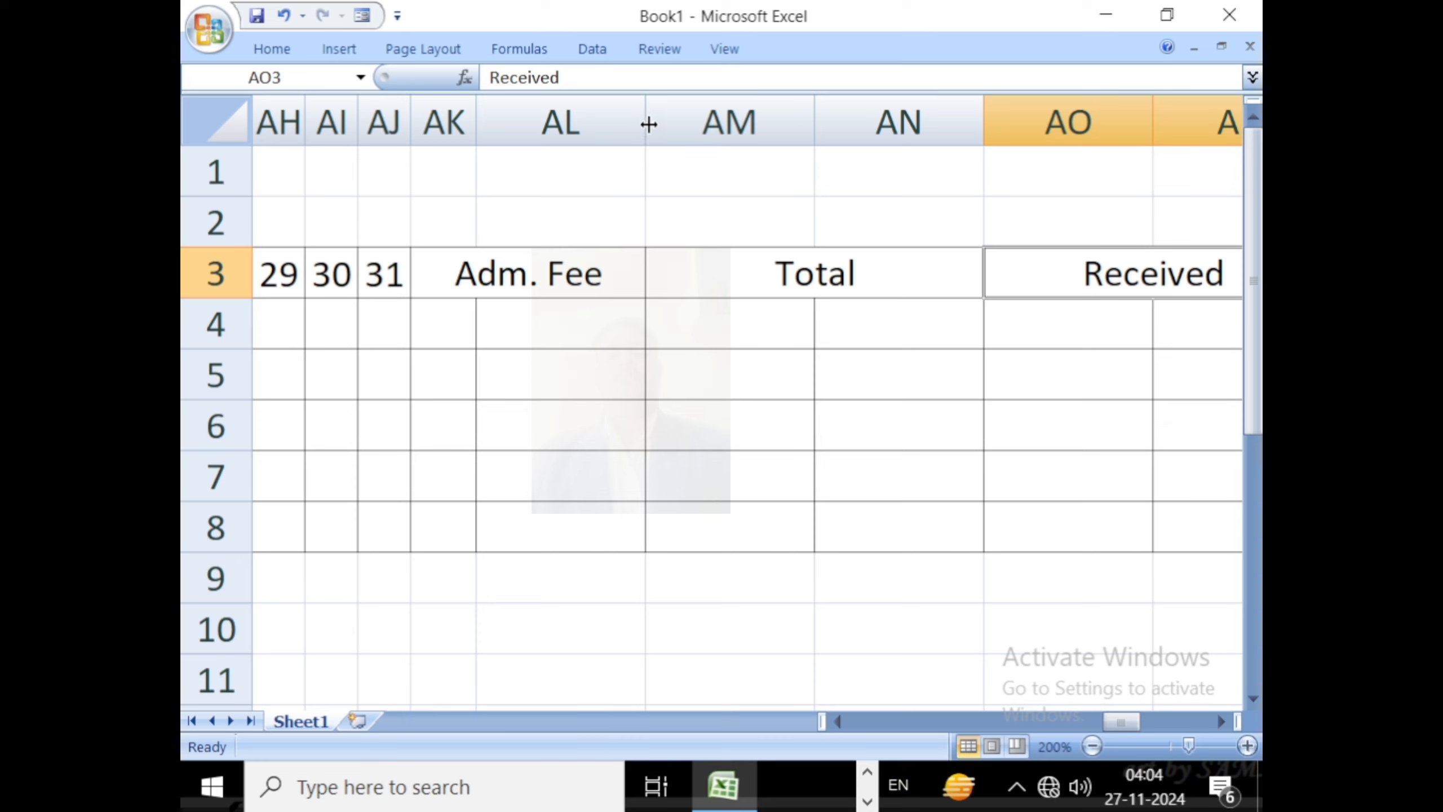
drag(645, 126, 591, 120)
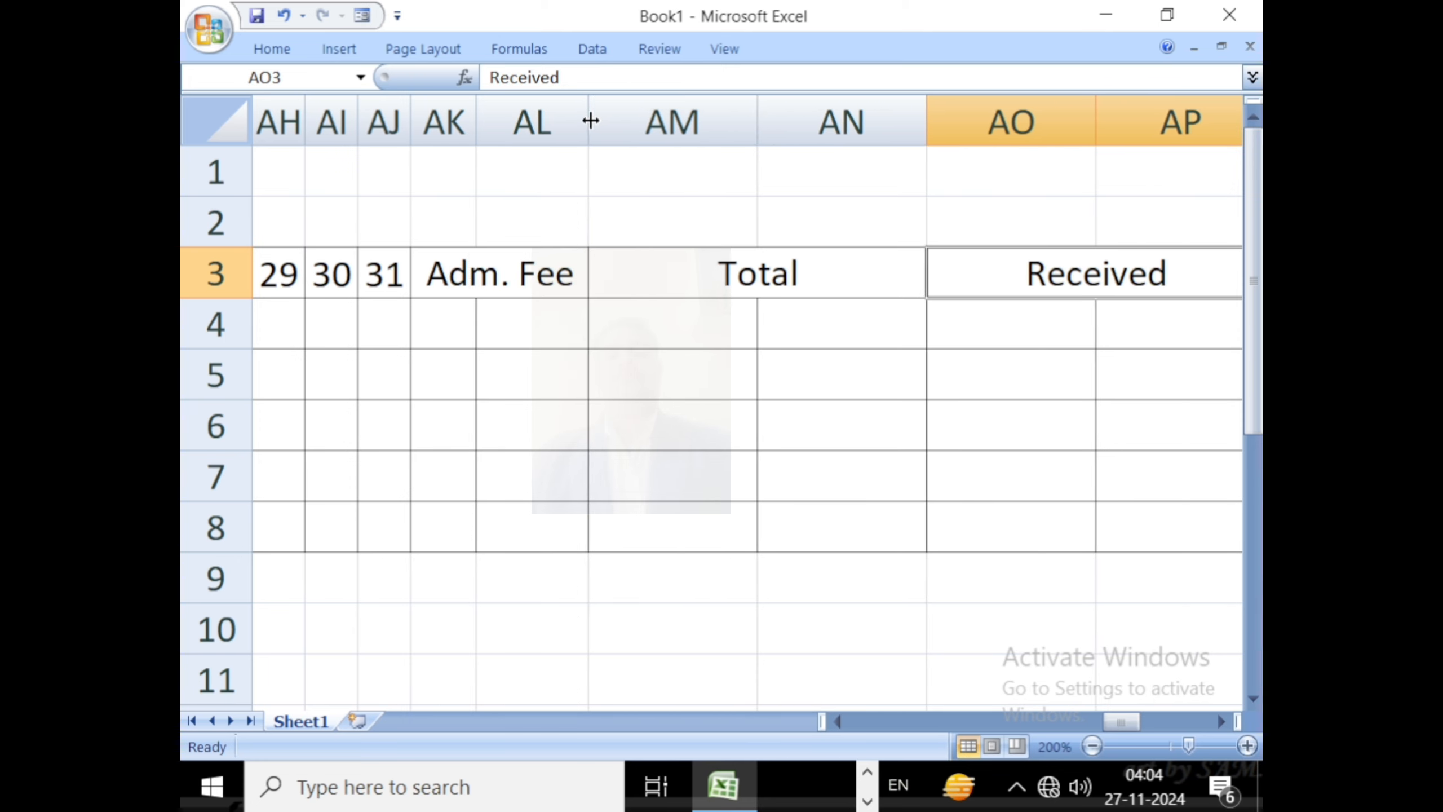
drag(477, 119, 515, 121)
drag(625, 121, 584, 127)
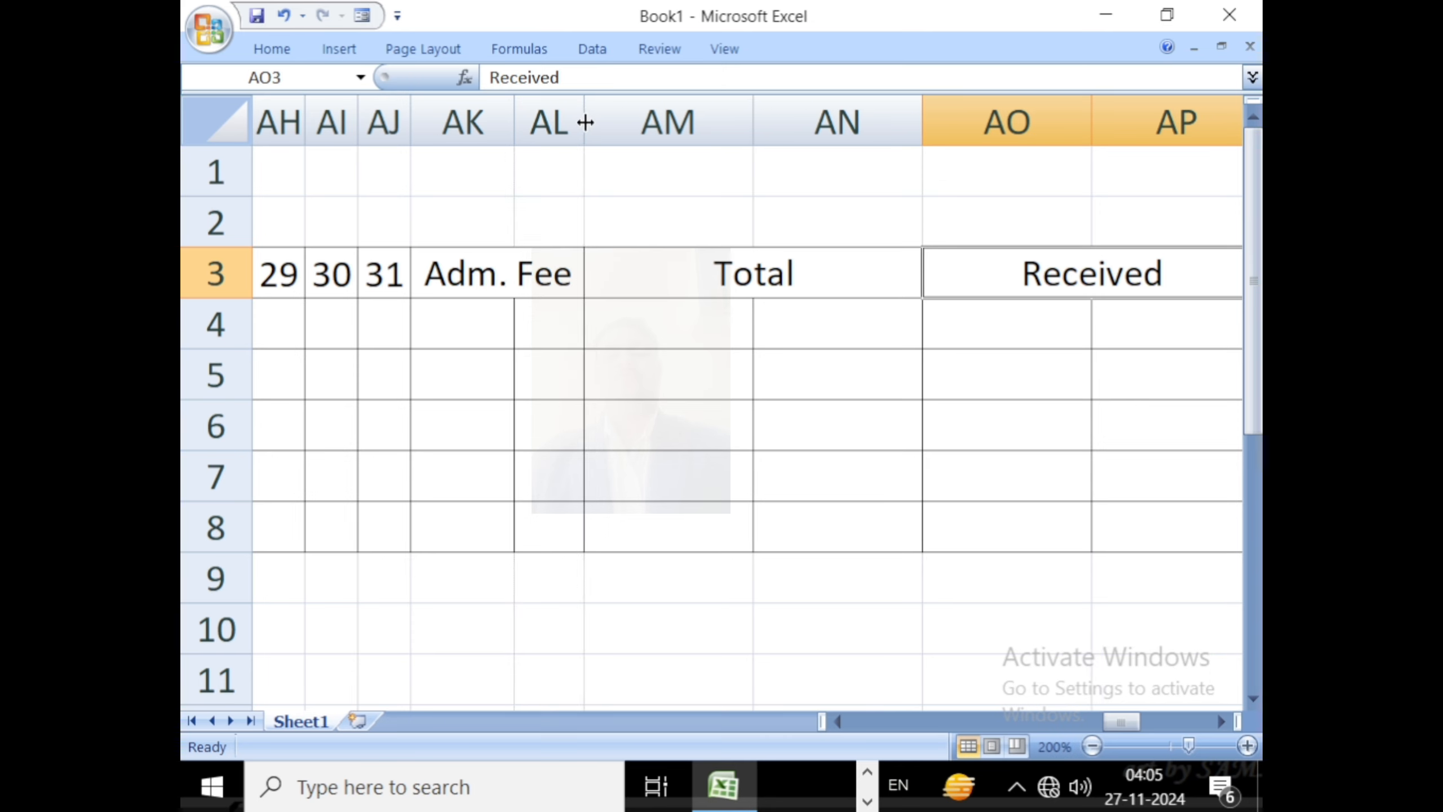
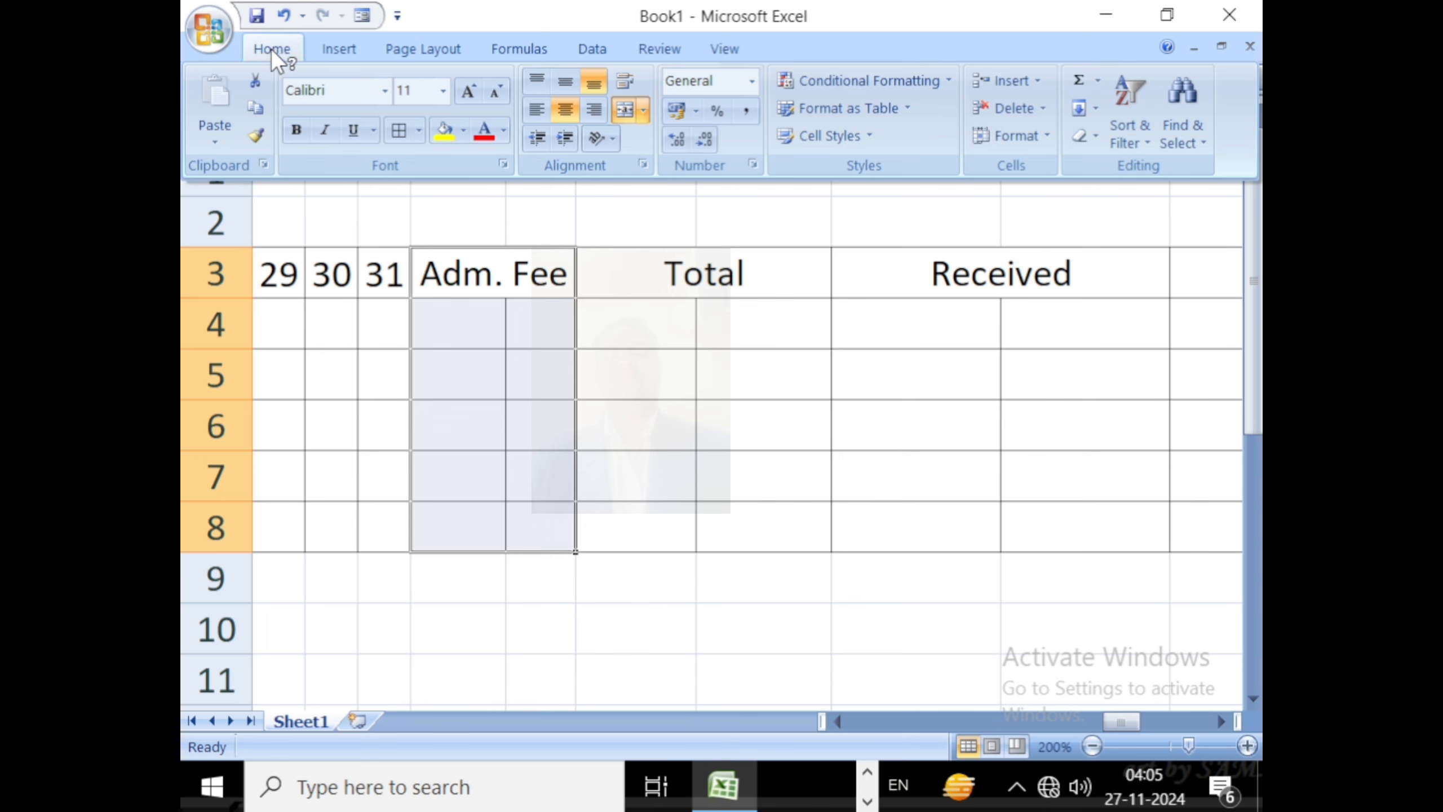
Copy the formatting of the Adm. Fee block AK3:AL8 onto the Total, Received and Balance columns with Format Painter
click(254, 138)
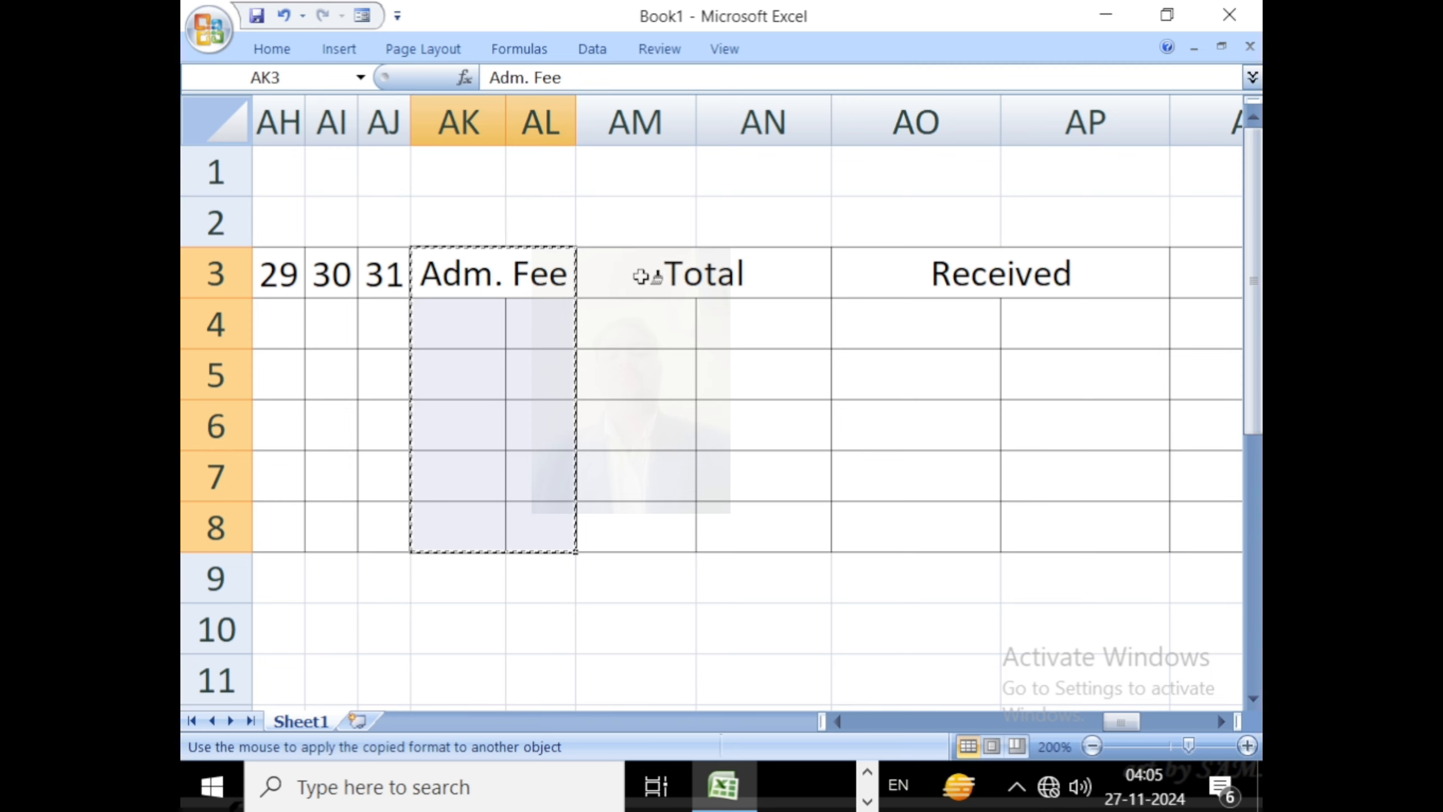
click(658, 283)
mouse_move(667, 289)
mouse_down()
mouse_move(847, 306)
mouse_move(1082, 277)
mouse_move(1252, 291)
mouse_move(1008, 316)
mouse_move(1009, 521)
mouse_up()
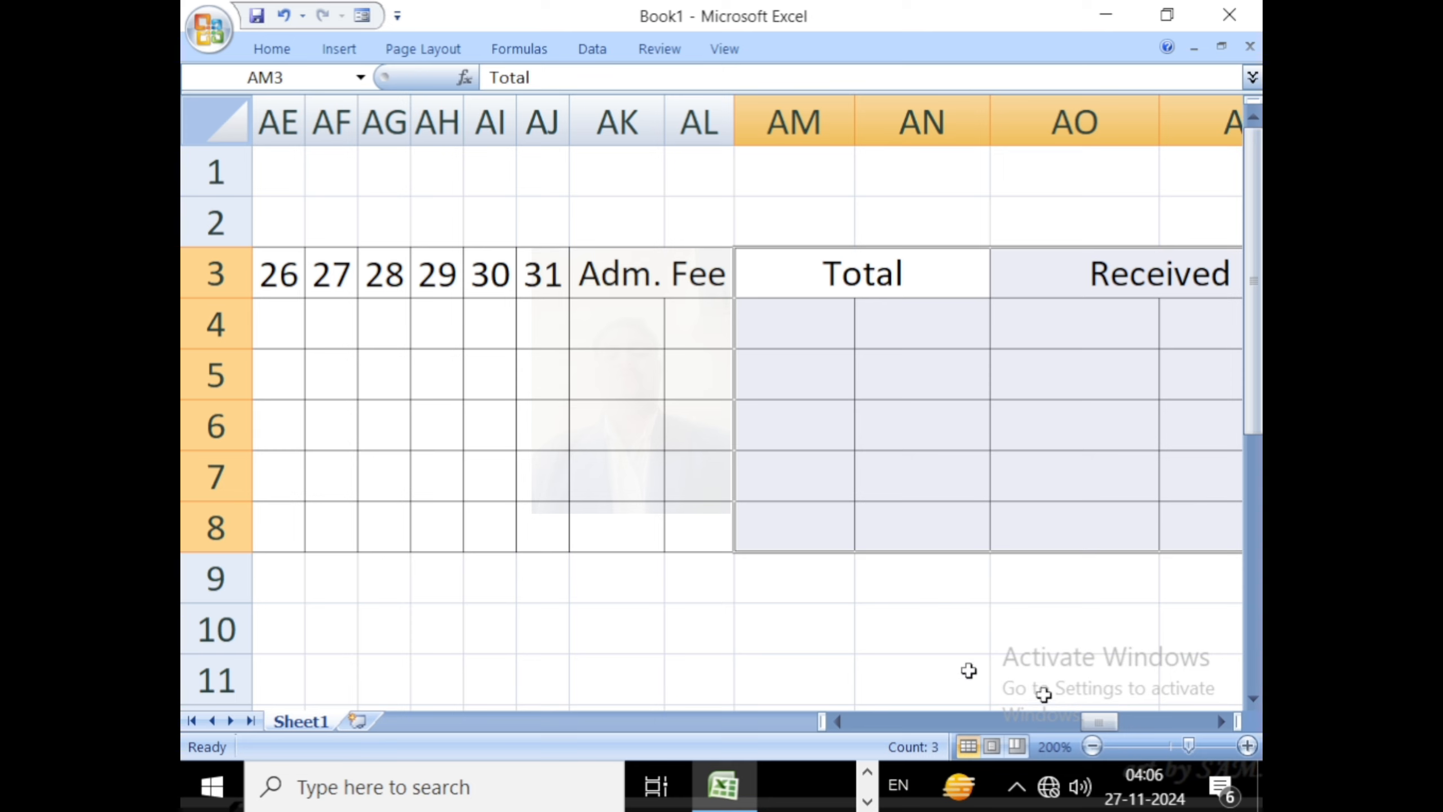
click(1221, 722)
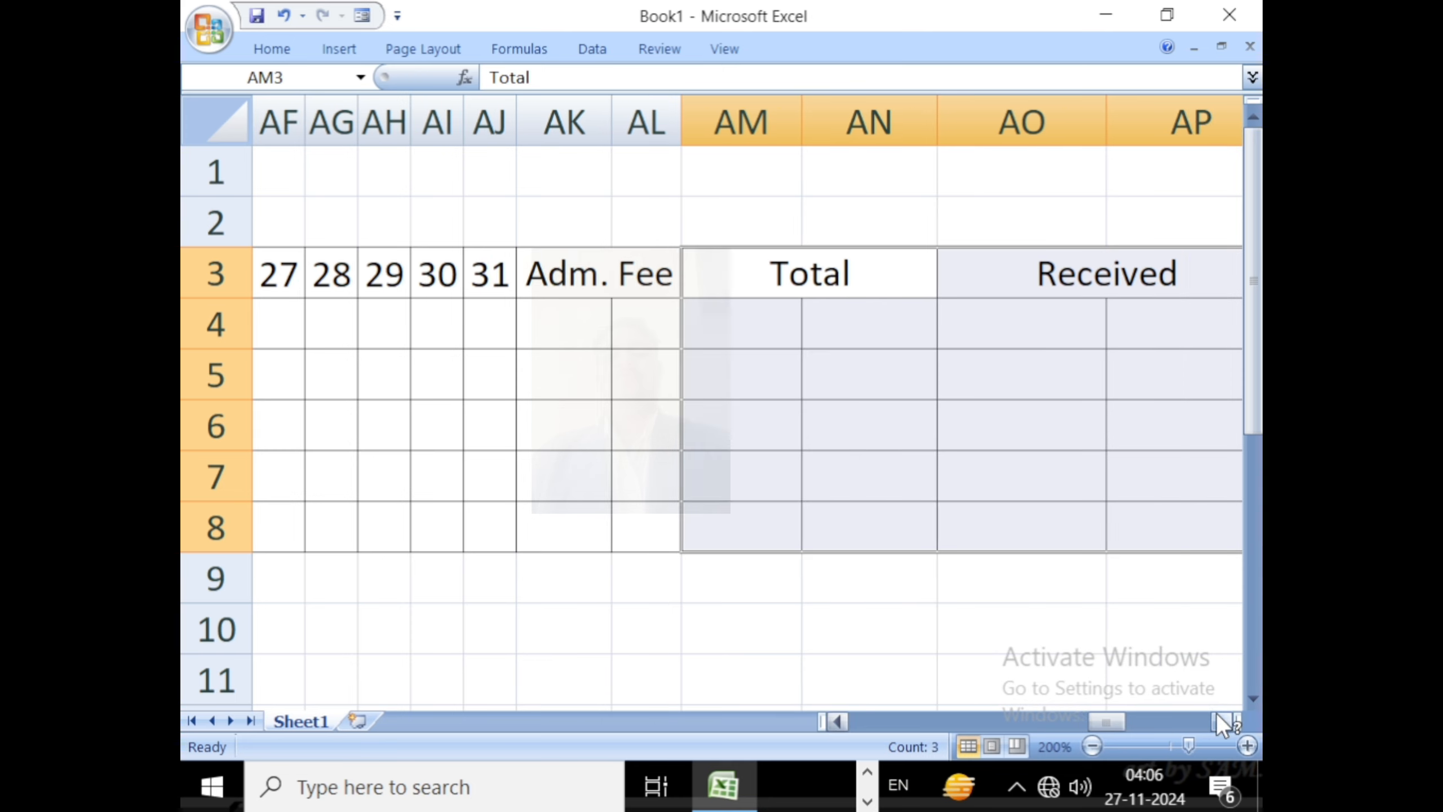
Copy the formatting of the Adm. Fee block AK3:AL8 onto the Total block starting at AM3 with Format Painter
click(1222, 722)
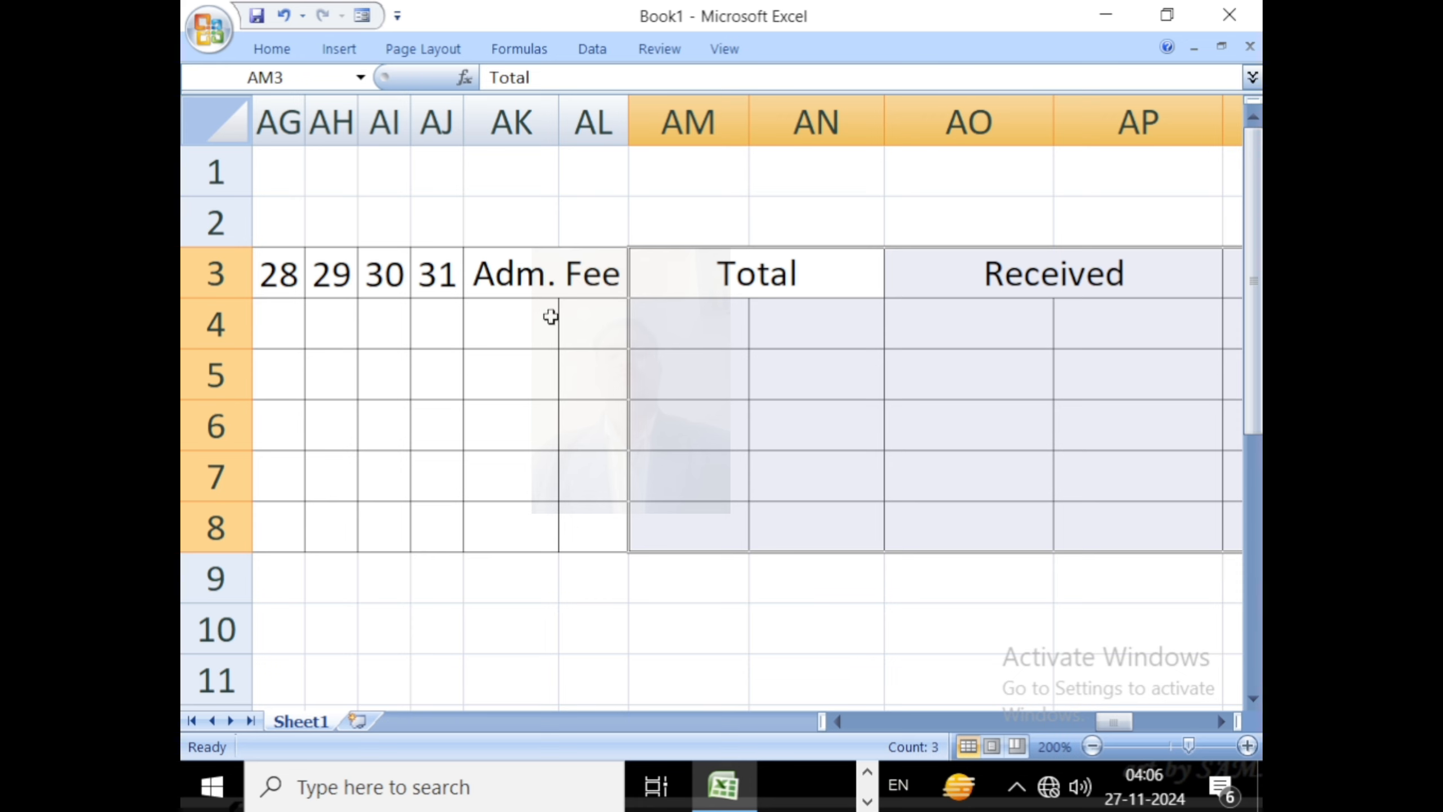
click(538, 275)
drag(532, 275, 537, 506)
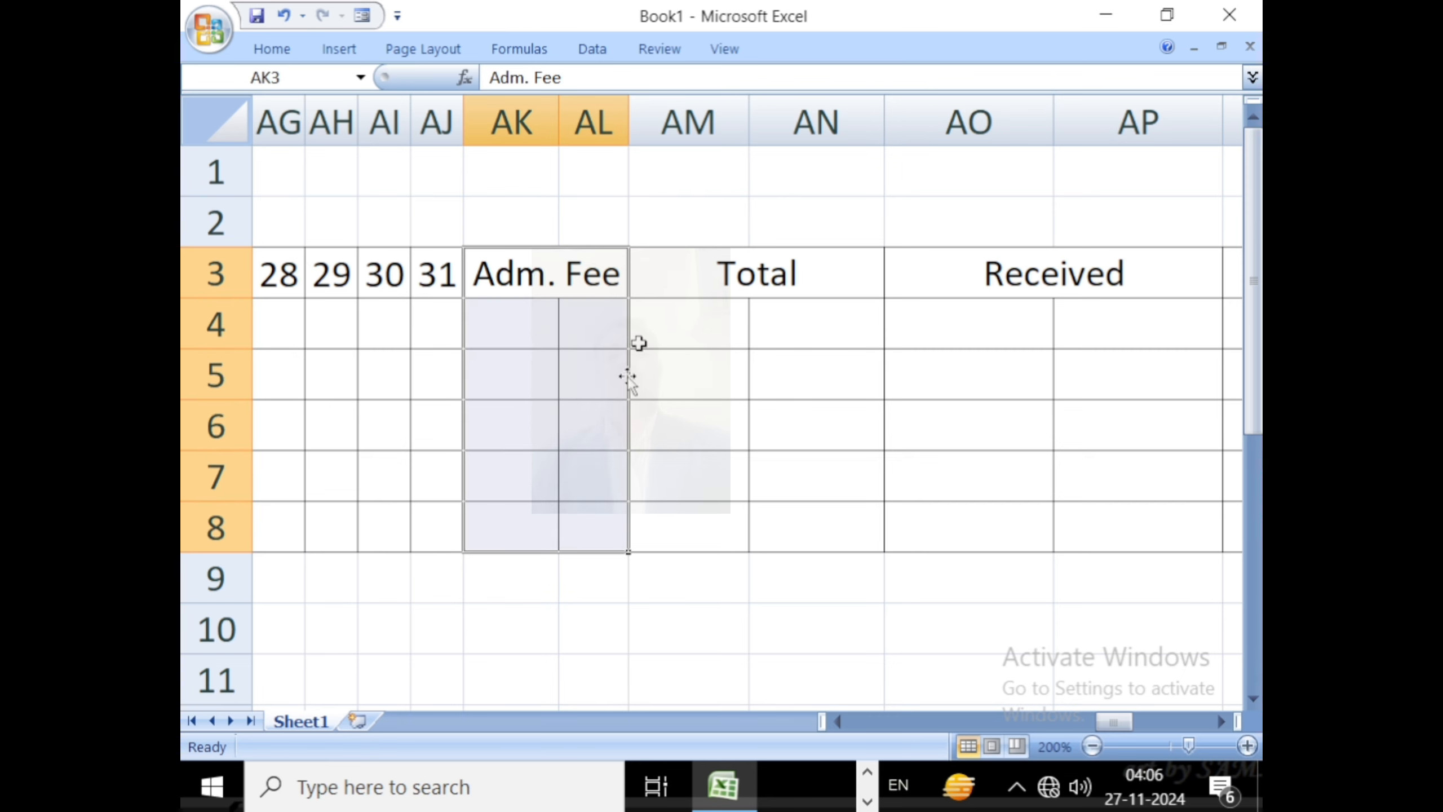
click(271, 46)
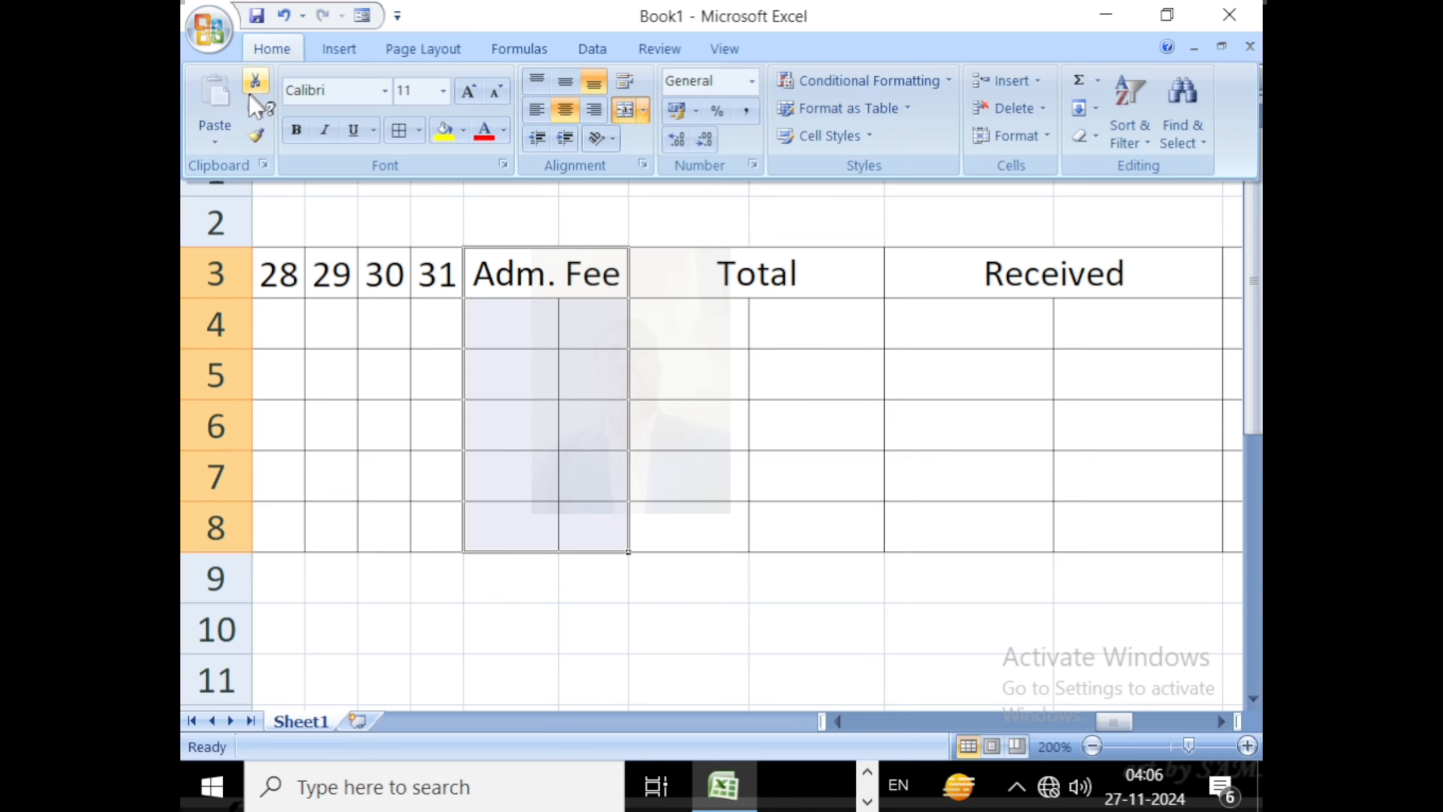
click(257, 135)
drag(723, 279, 730, 513)
click(808, 335)
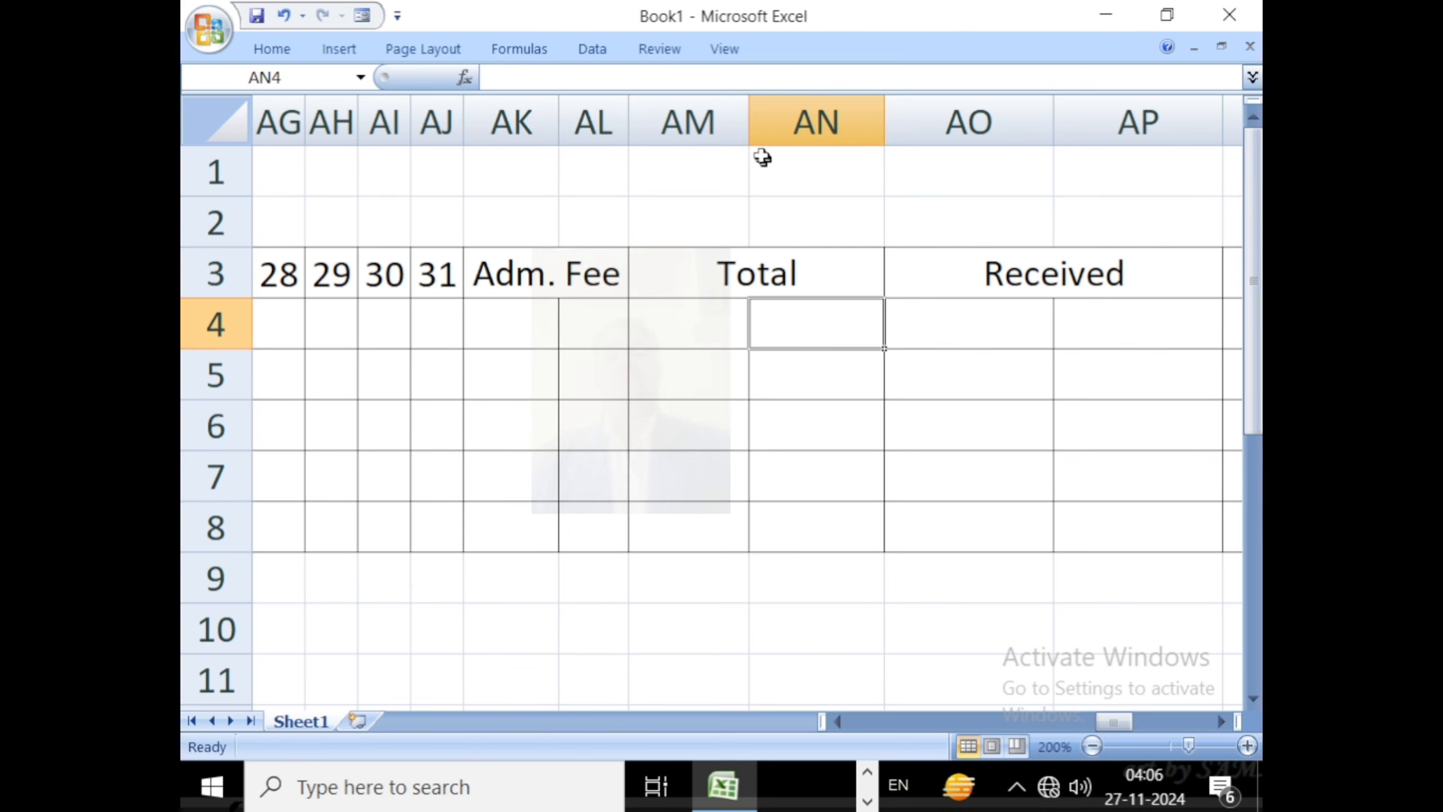
Narrow columns AM and AN so the merged Total heading just fits, with AM wider than AN
drag(748, 131, 746, 131)
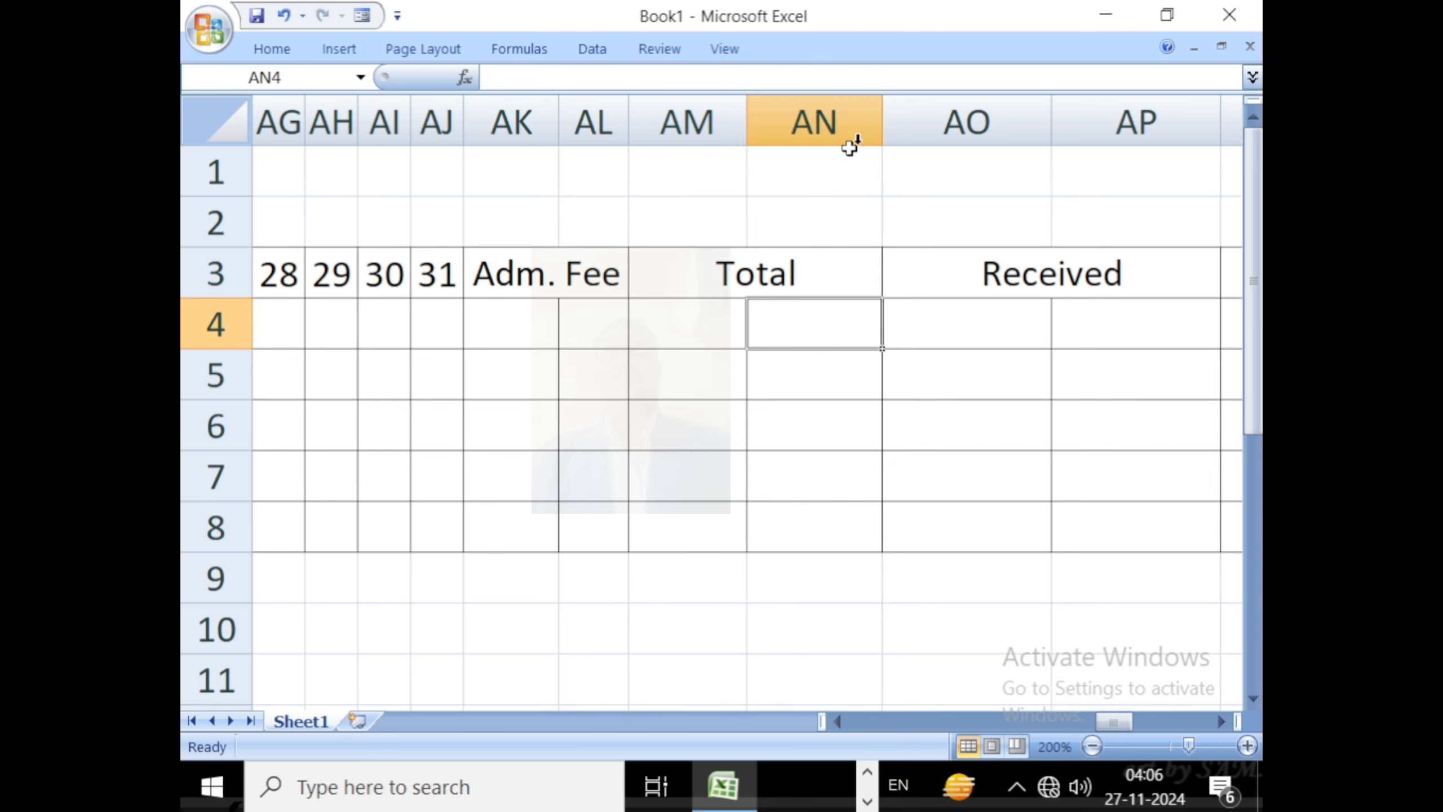
drag(880, 126, 756, 116)
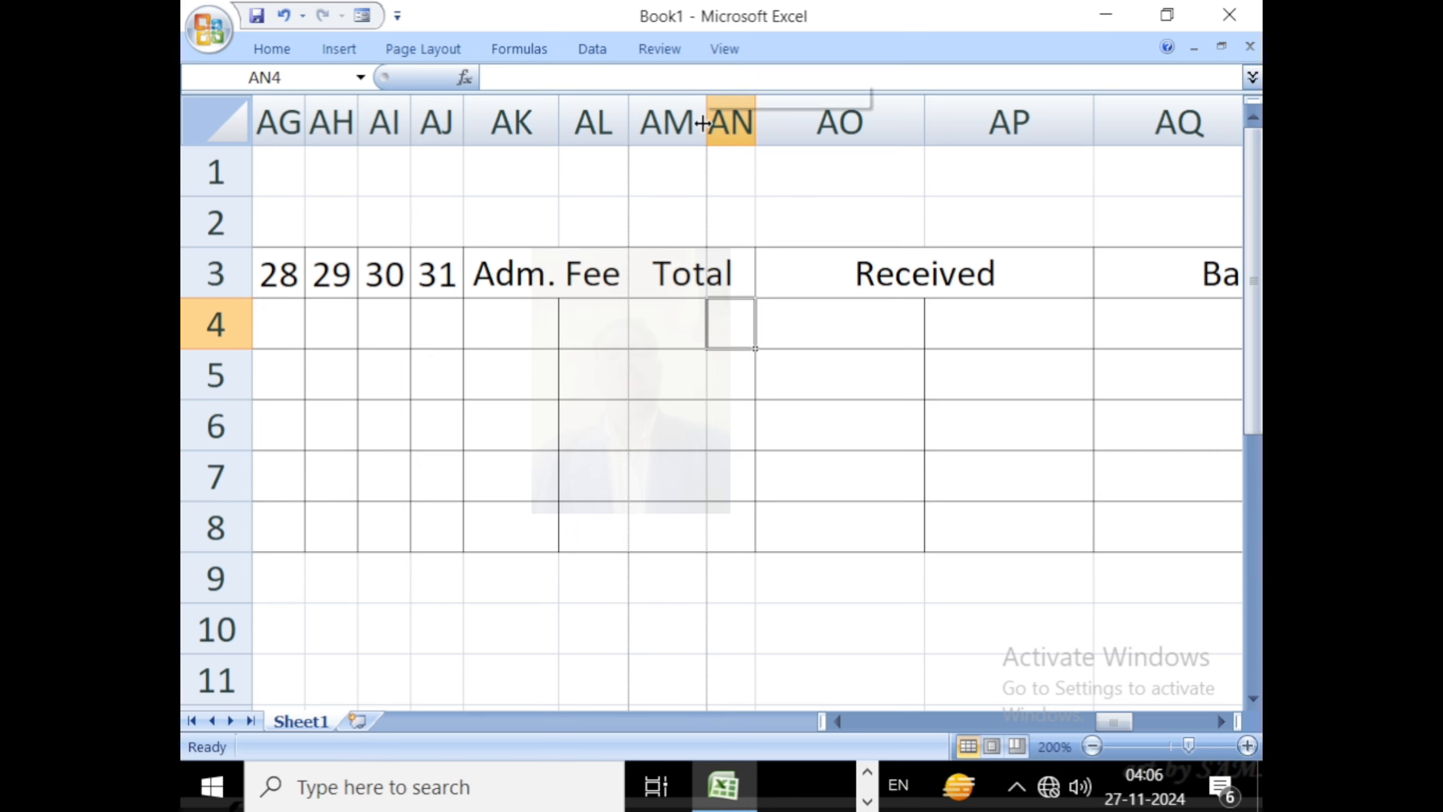
mouse_move(706, 121)
mouse_down()
mouse_move(680, 125)
mouse_move(733, 129)
mouse_move(714, 136)
mouse_up()
click(778, 425)
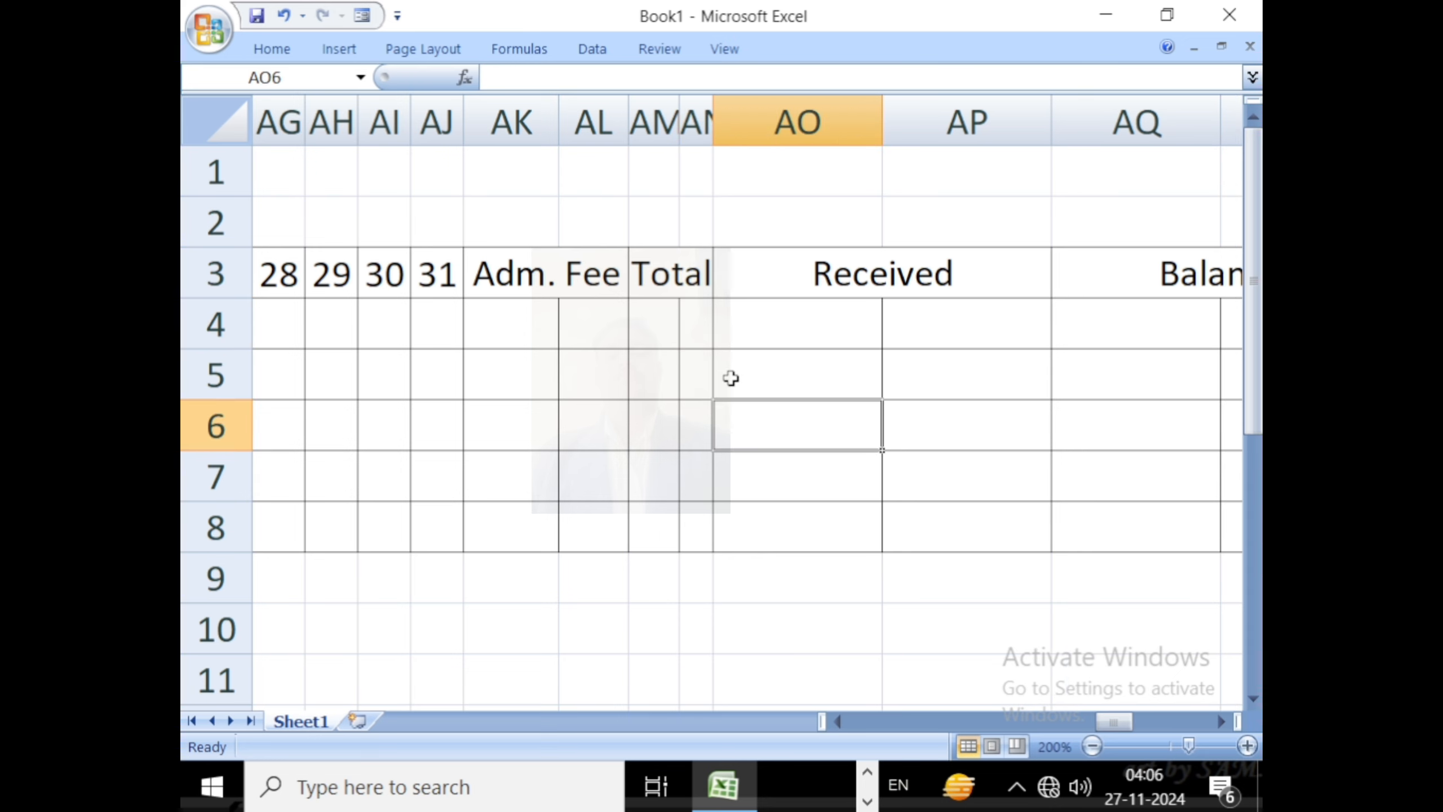
Narrow columns AO and AP until they are slightly tighter than the merged Received heading, with AO wider than AP
click(938, 274)
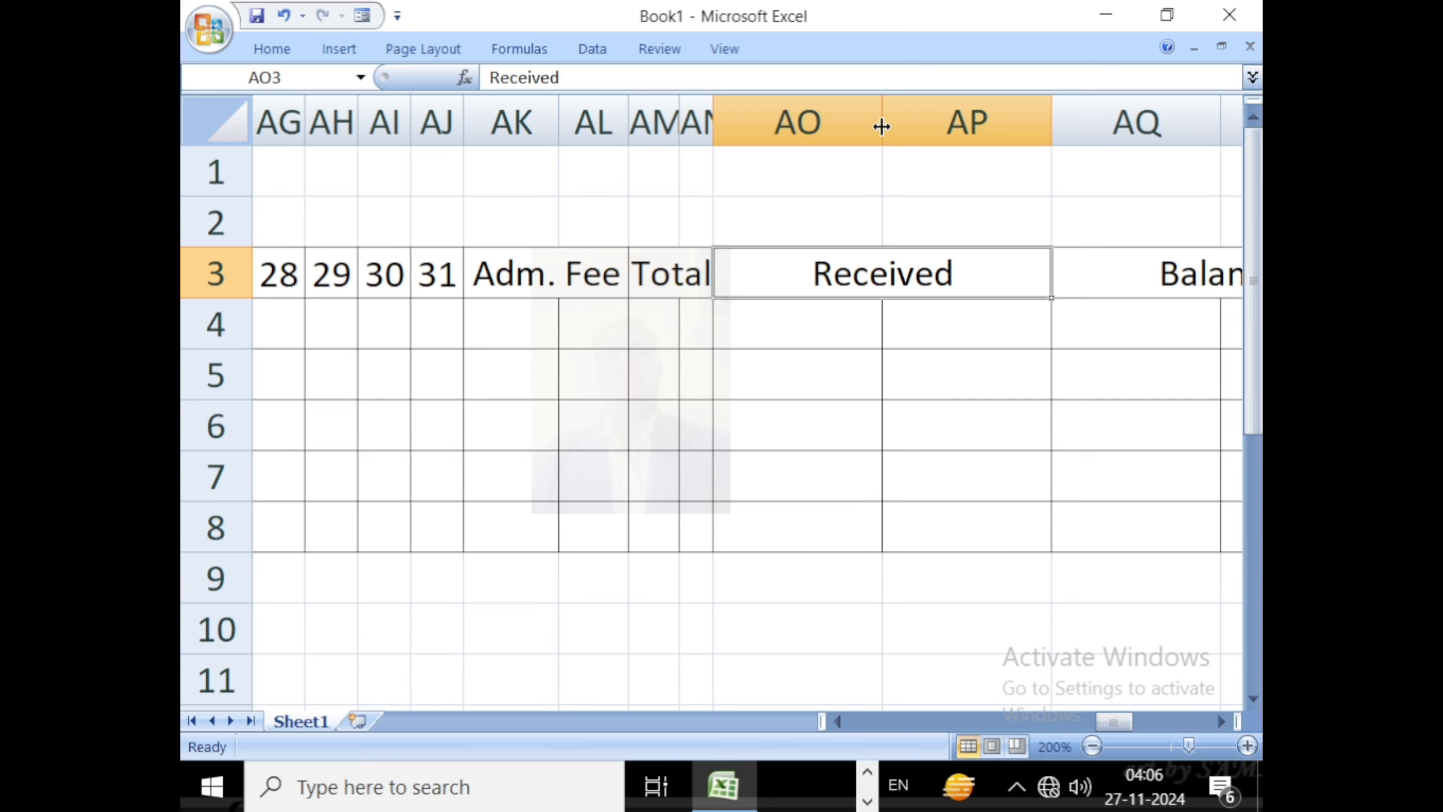
drag(881, 126, 795, 126)
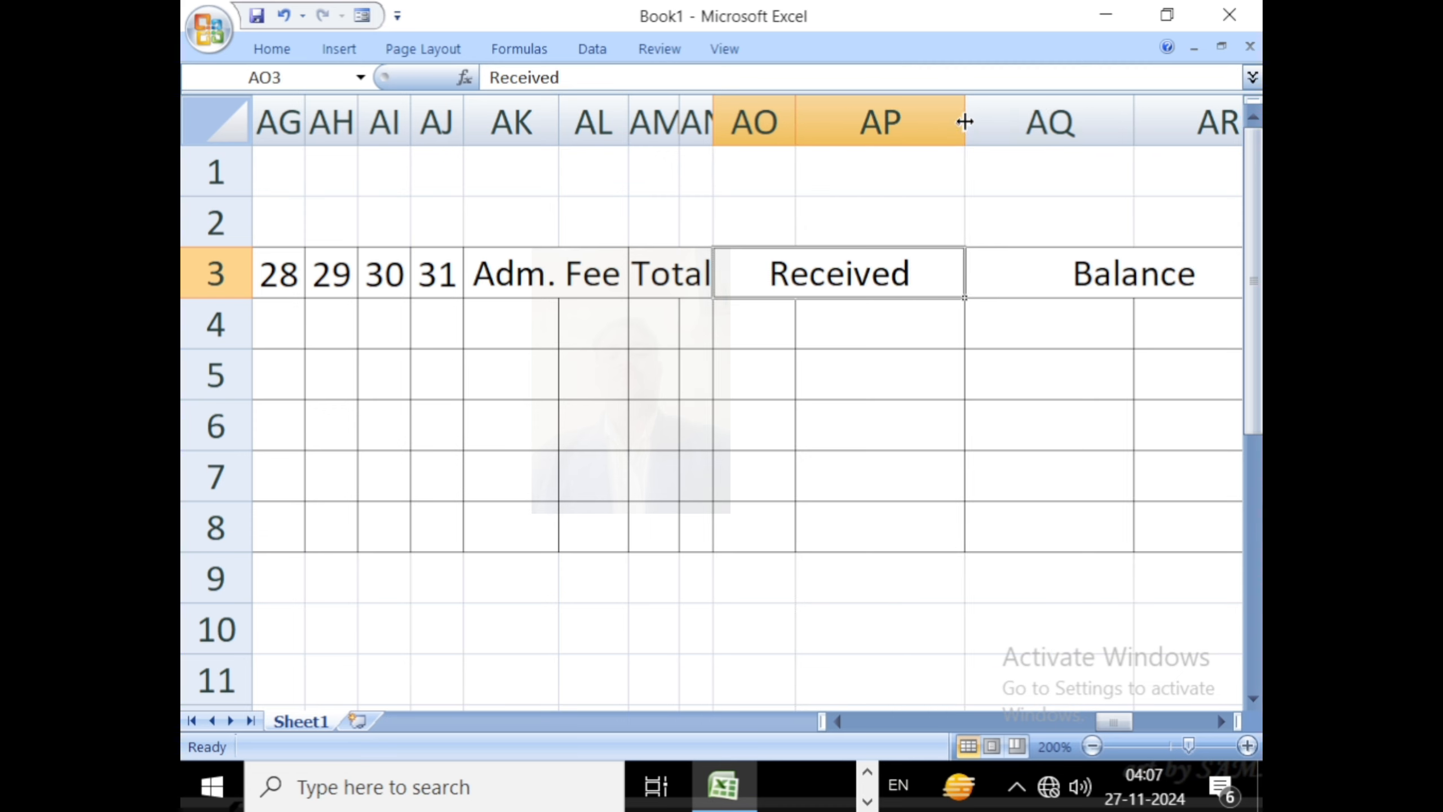
drag(964, 121, 854, 118)
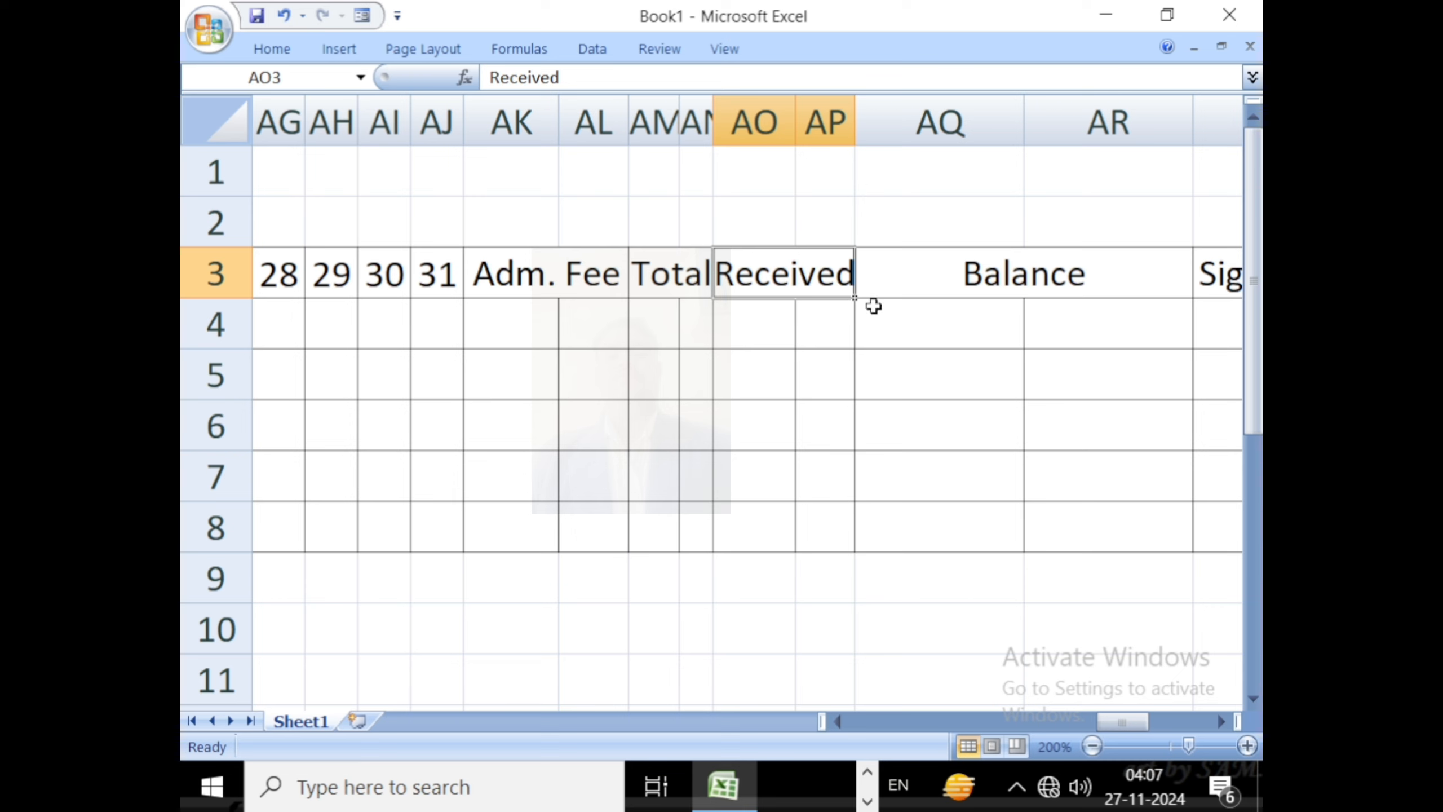
drag(852, 124, 844, 120)
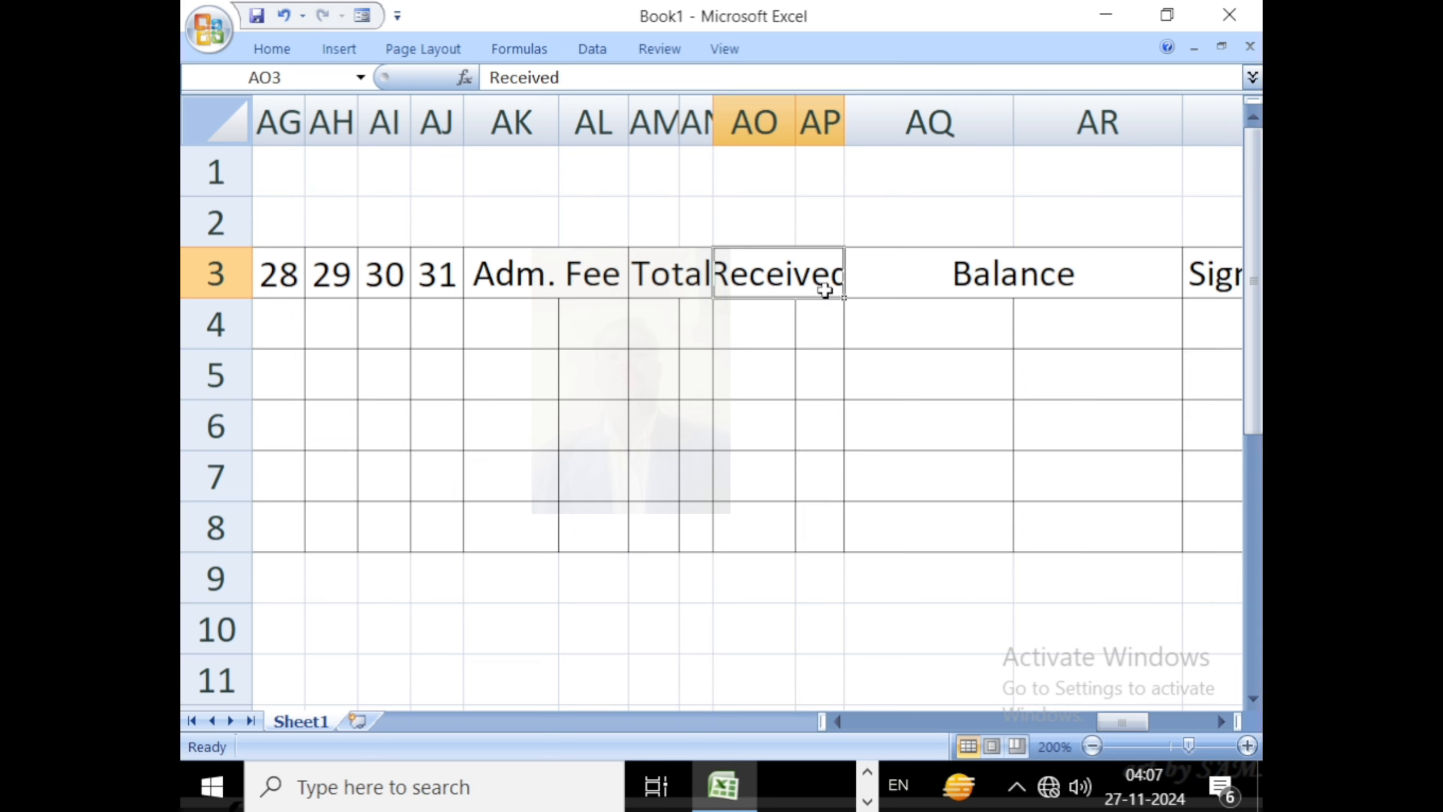
drag(846, 124, 833, 123)
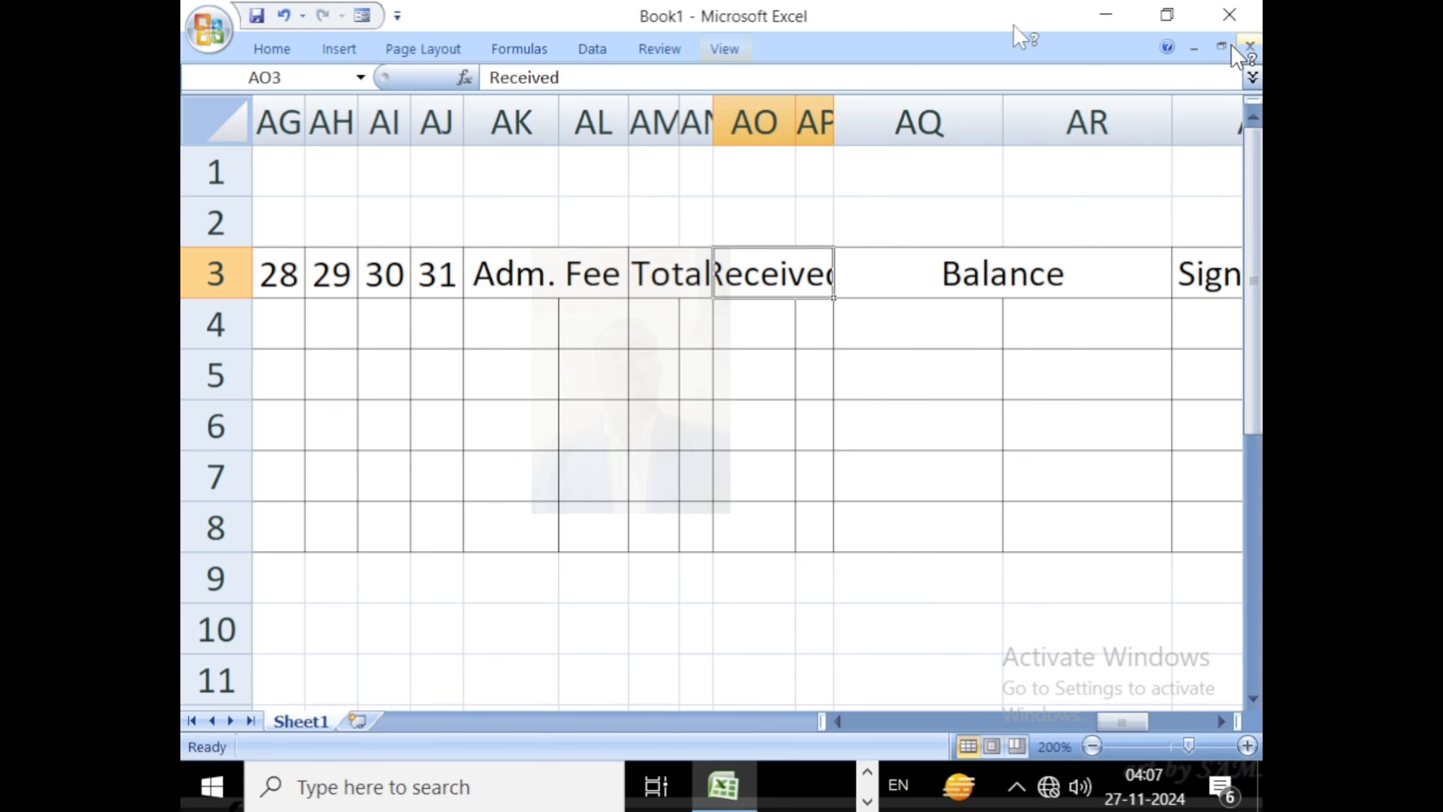
Turn on text wrapping for the merged Received heading and narrow column AP further
click(262, 53)
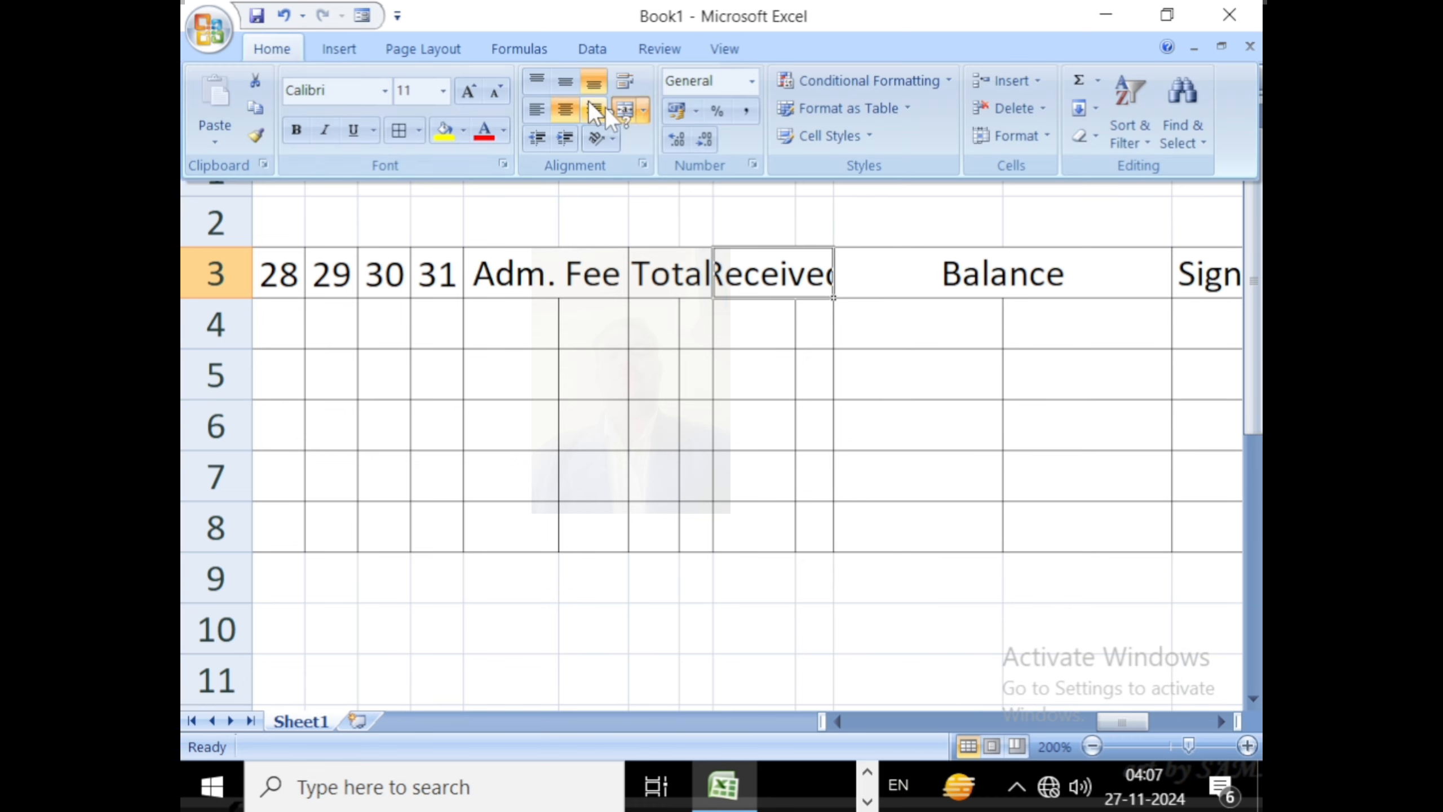
click(627, 79)
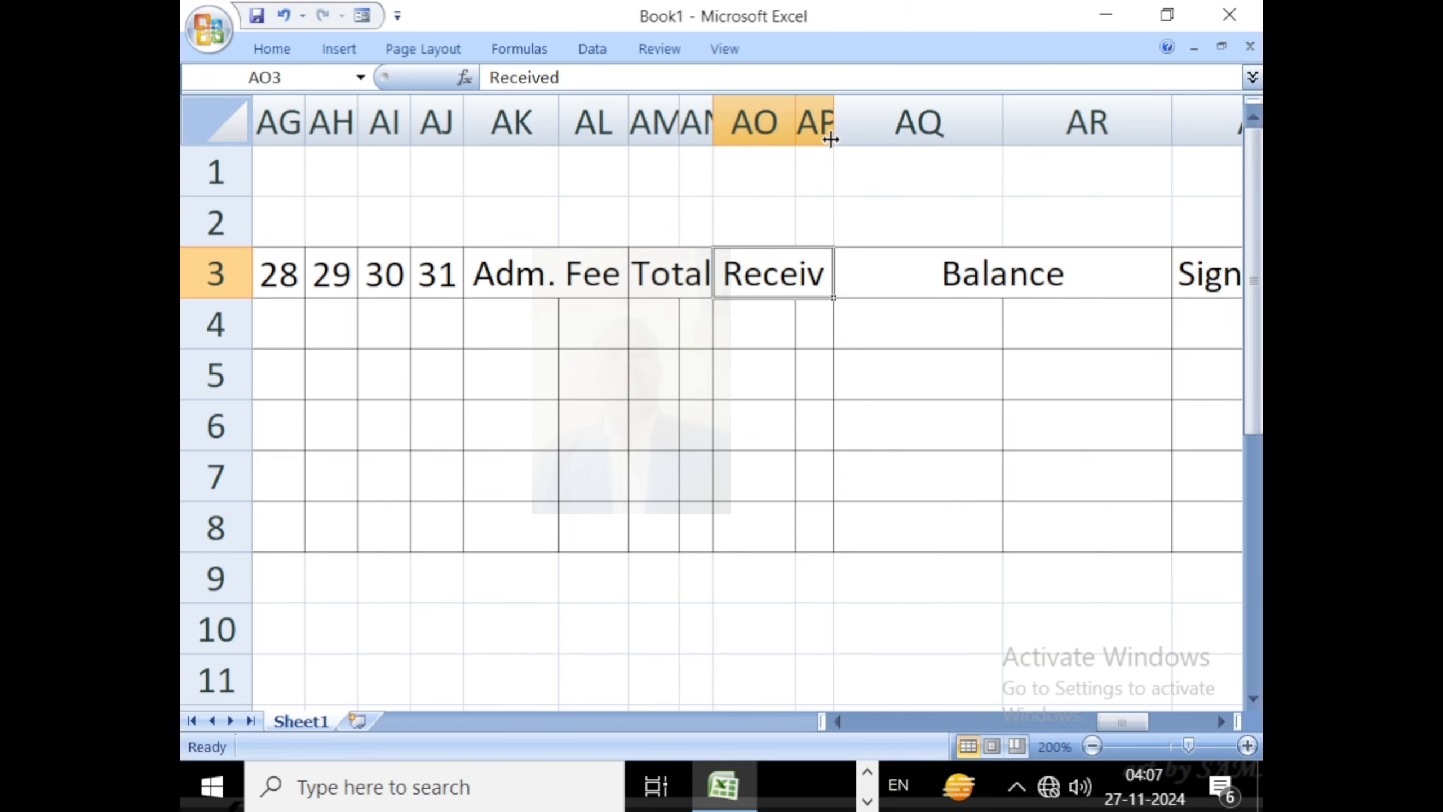
drag(831, 139, 819, 139)
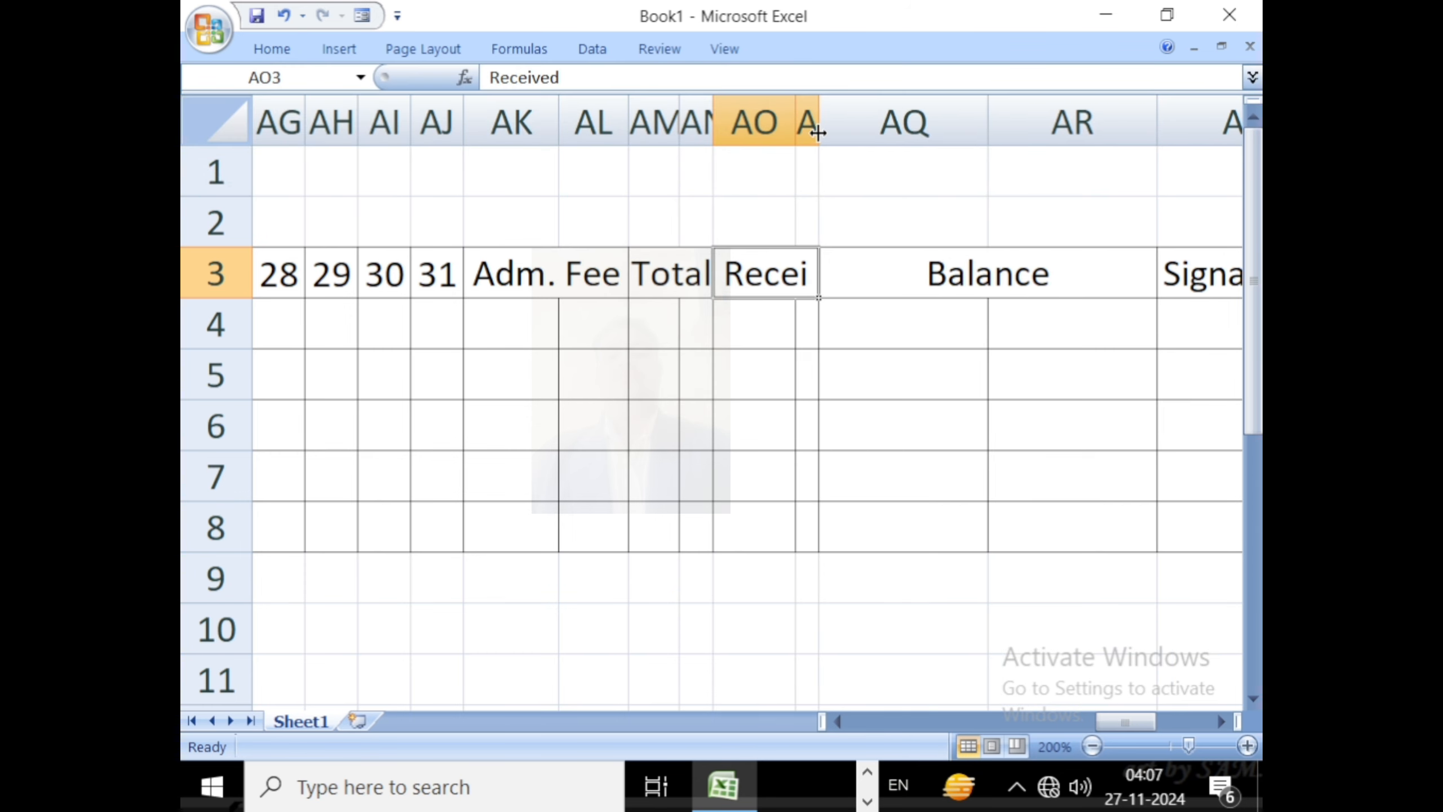
click(853, 365)
click(783, 282)
double_click(281, 40)
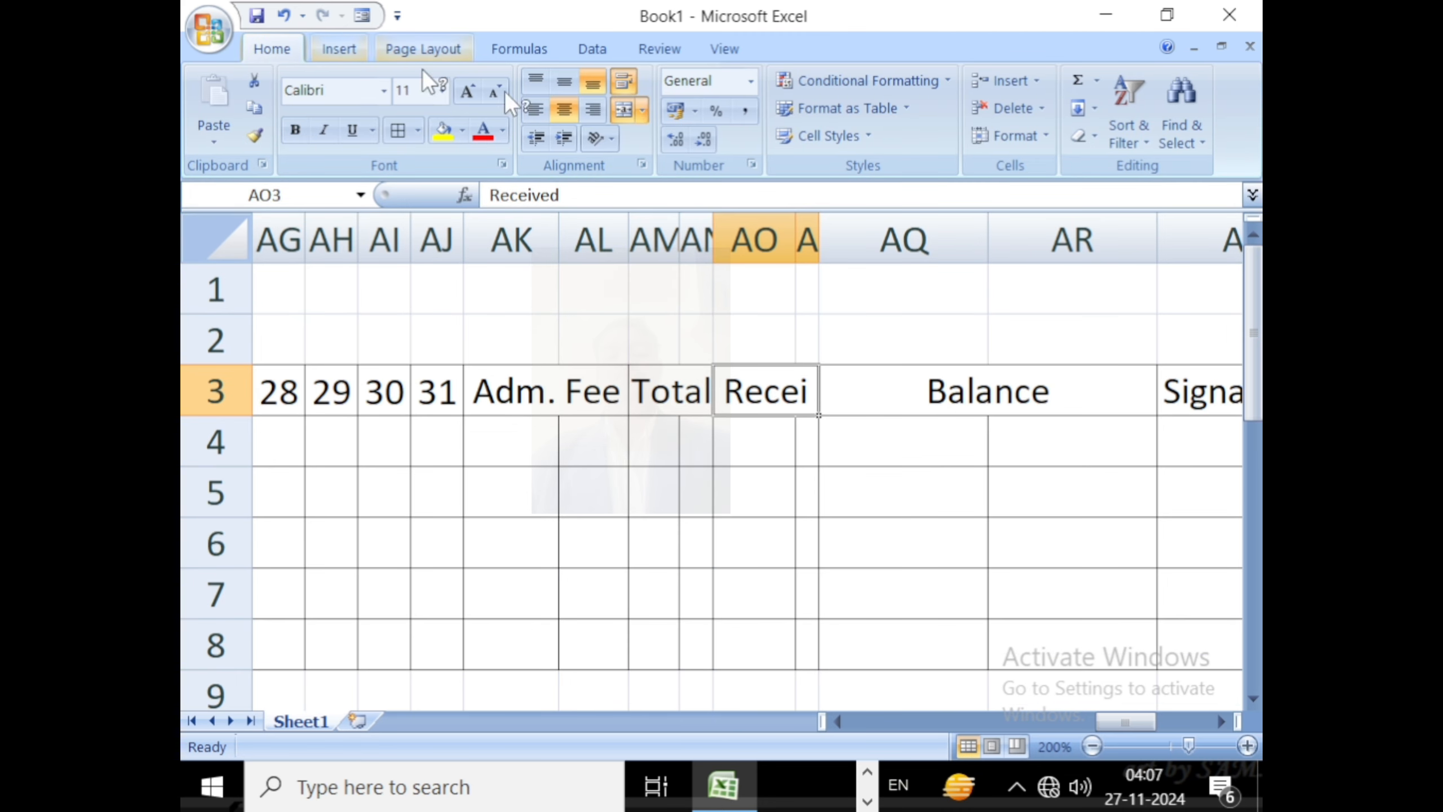
click(624, 81)
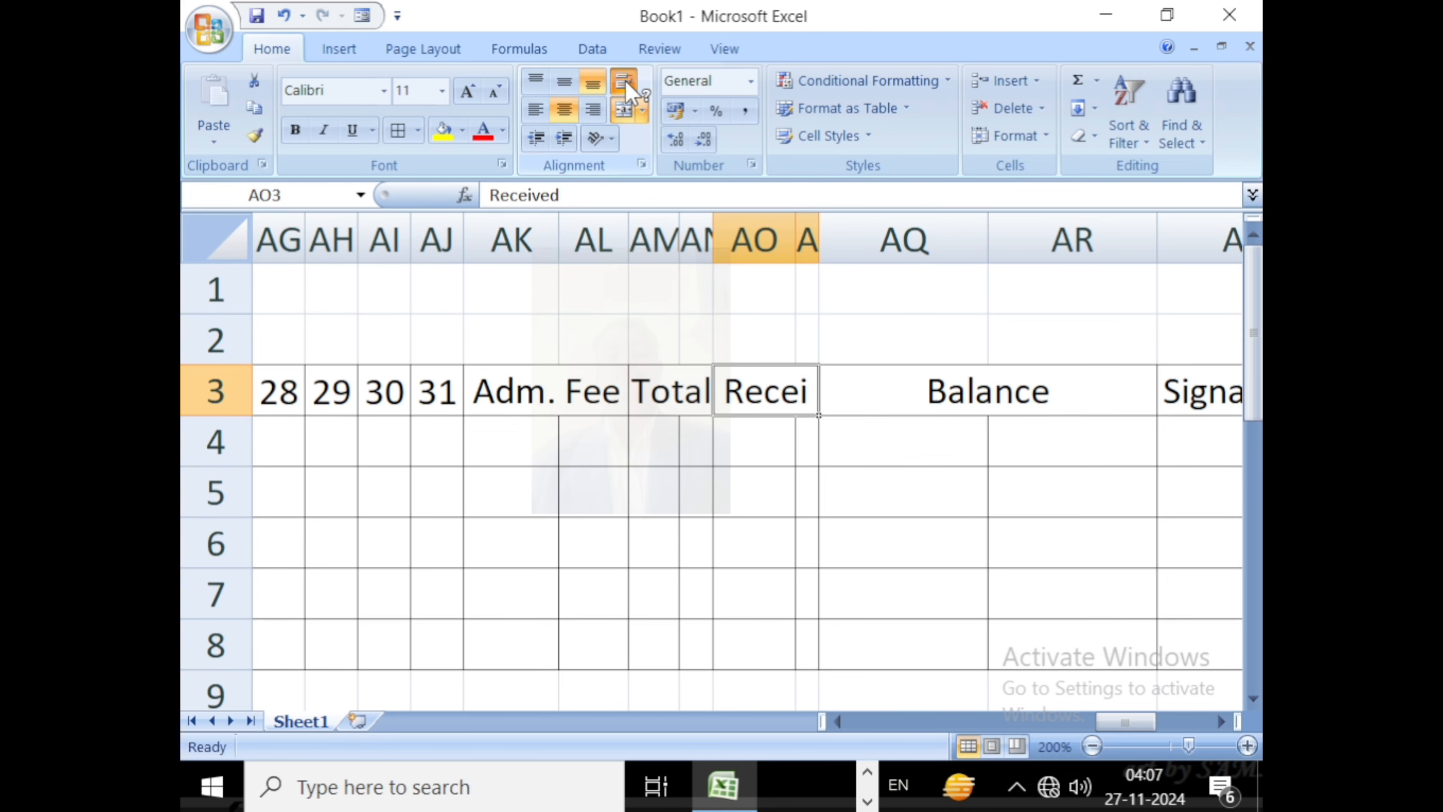
click(753, 239)
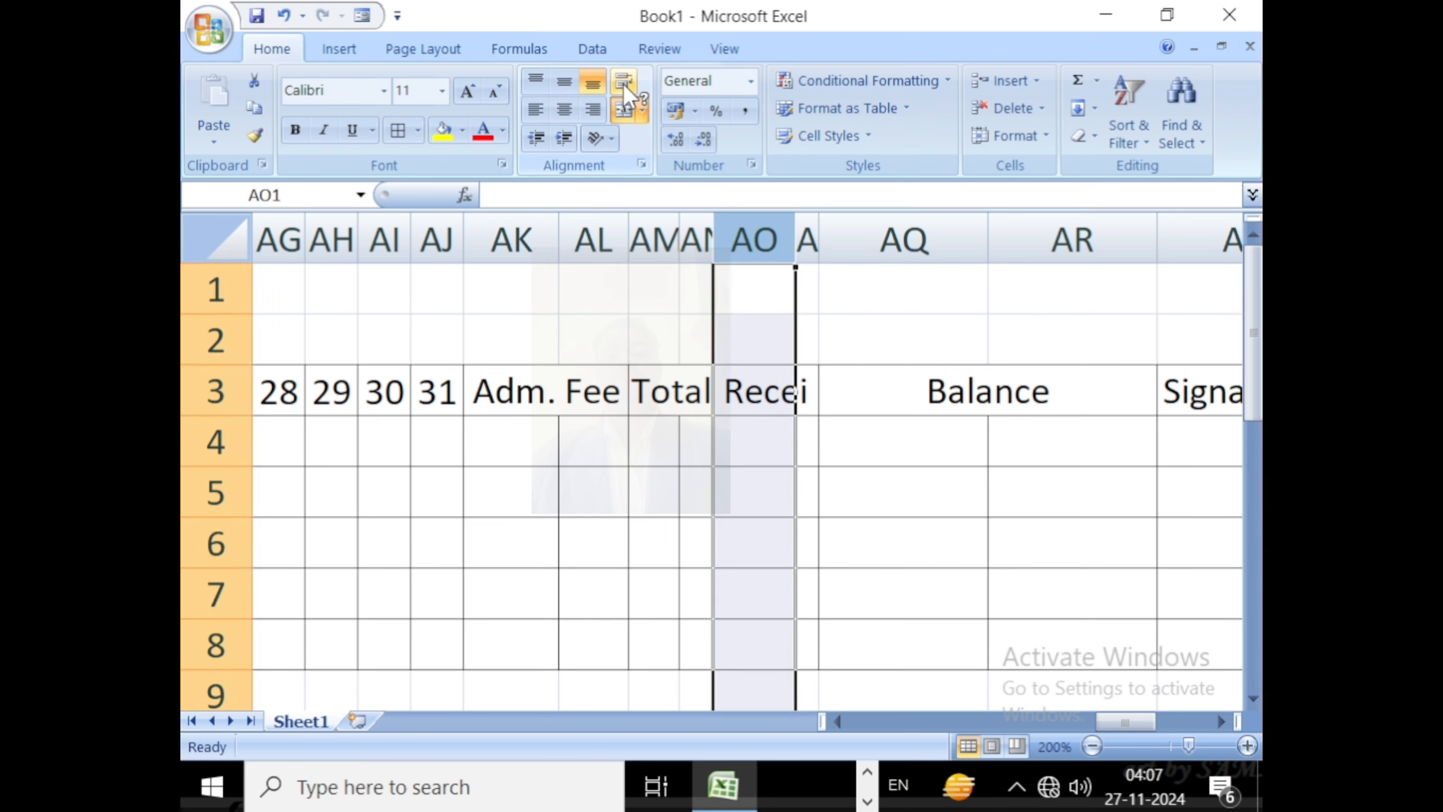
click(825, 480)
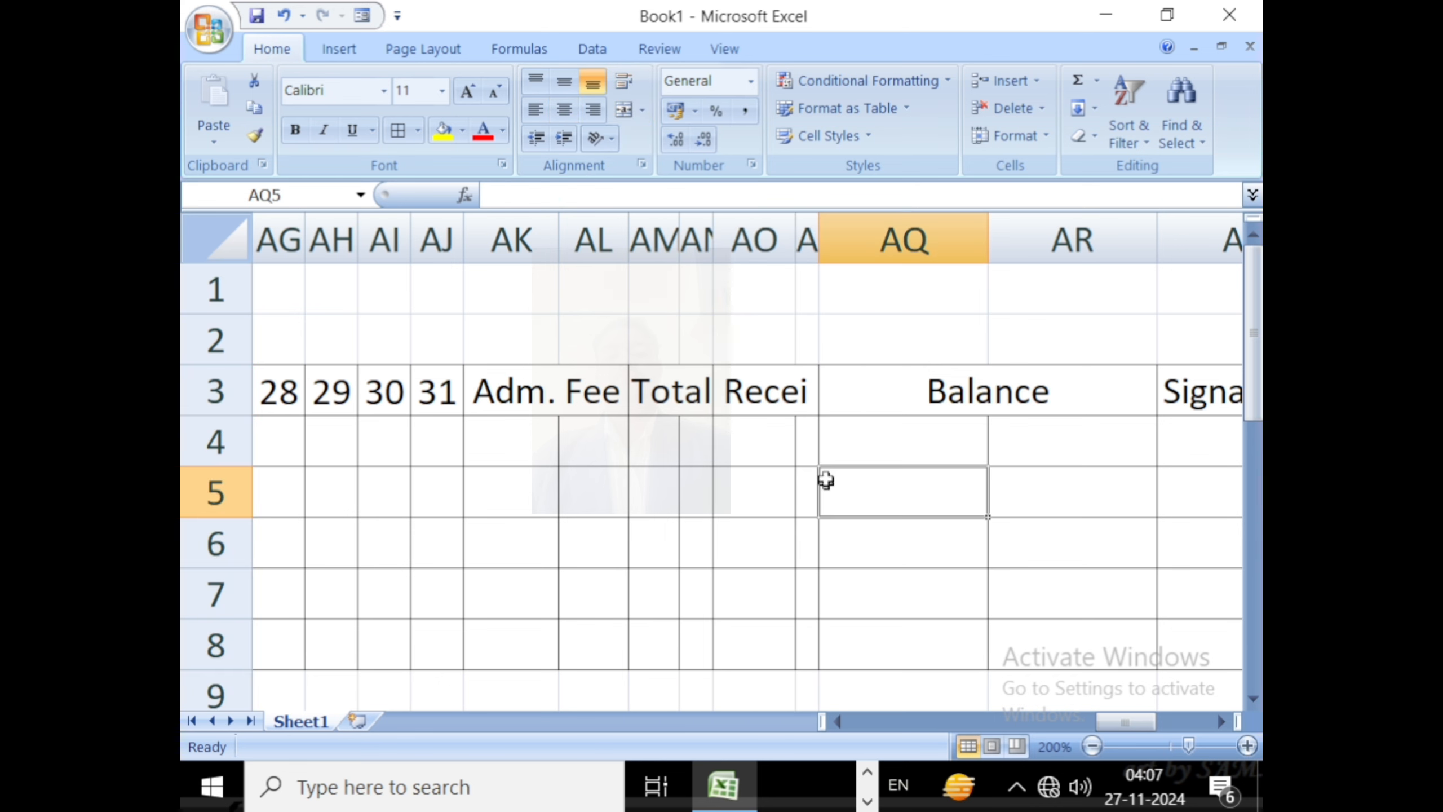
click(771, 390)
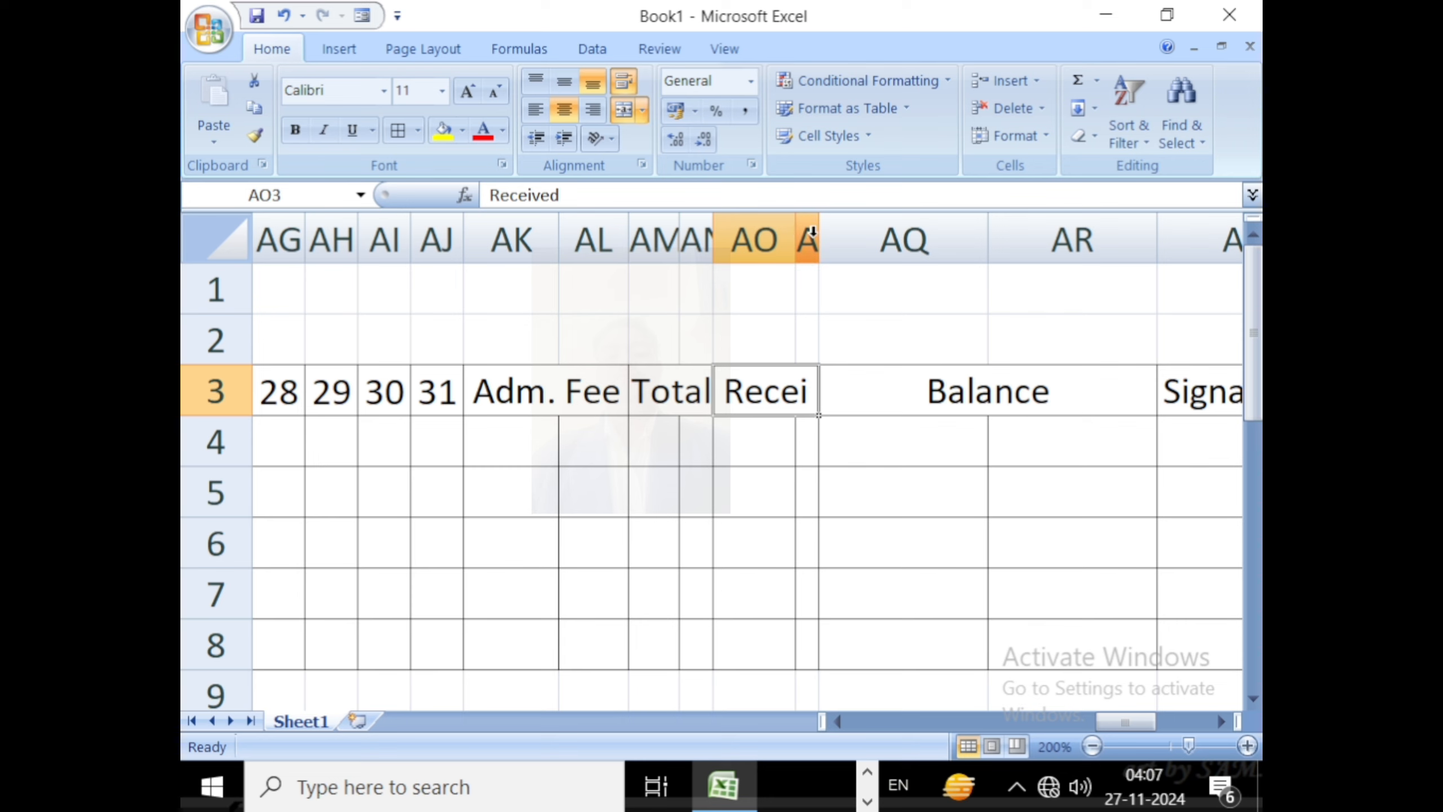
Widen column AP until the whole Received heading fits on one line
drag(818, 235, 850, 239)
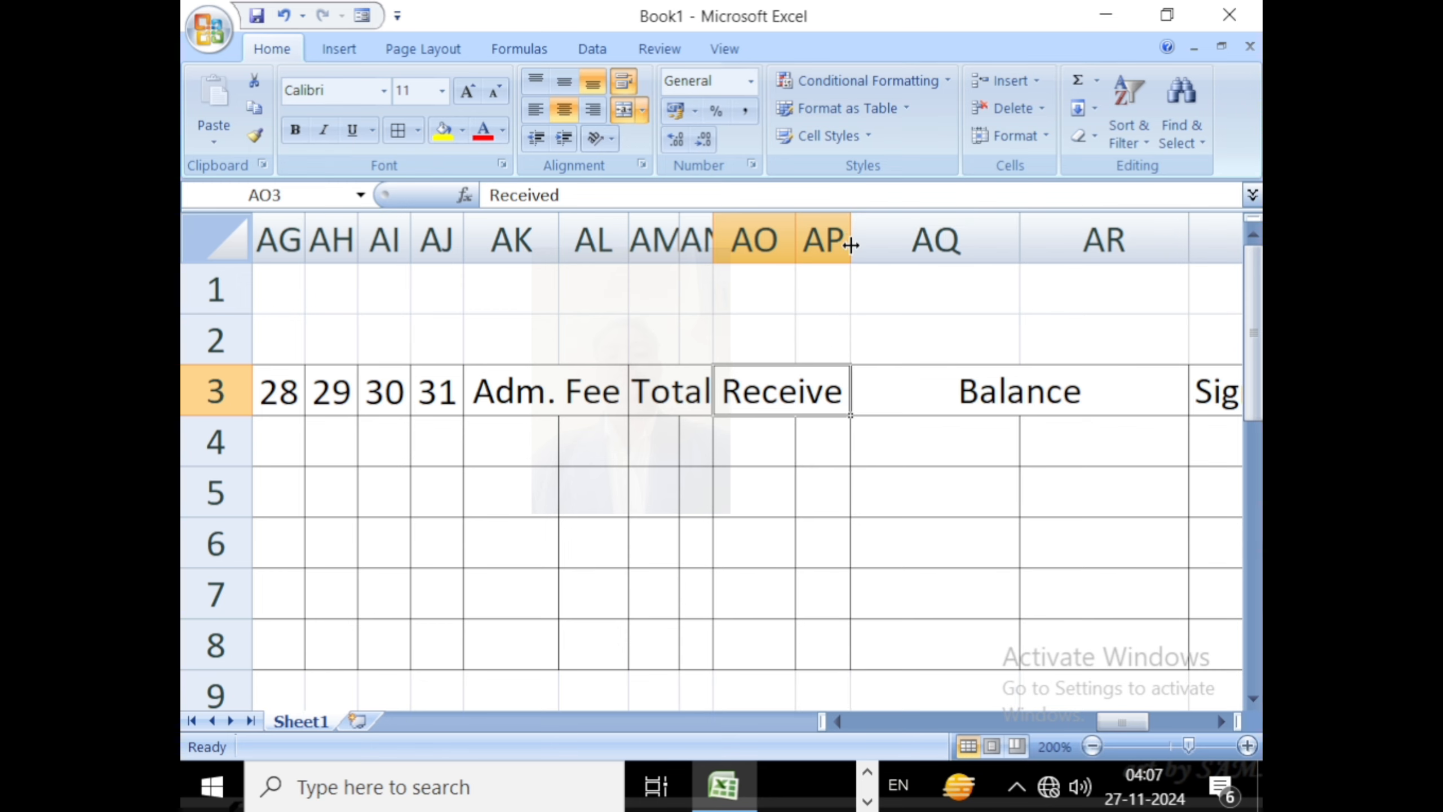
drag(851, 245, 869, 252)
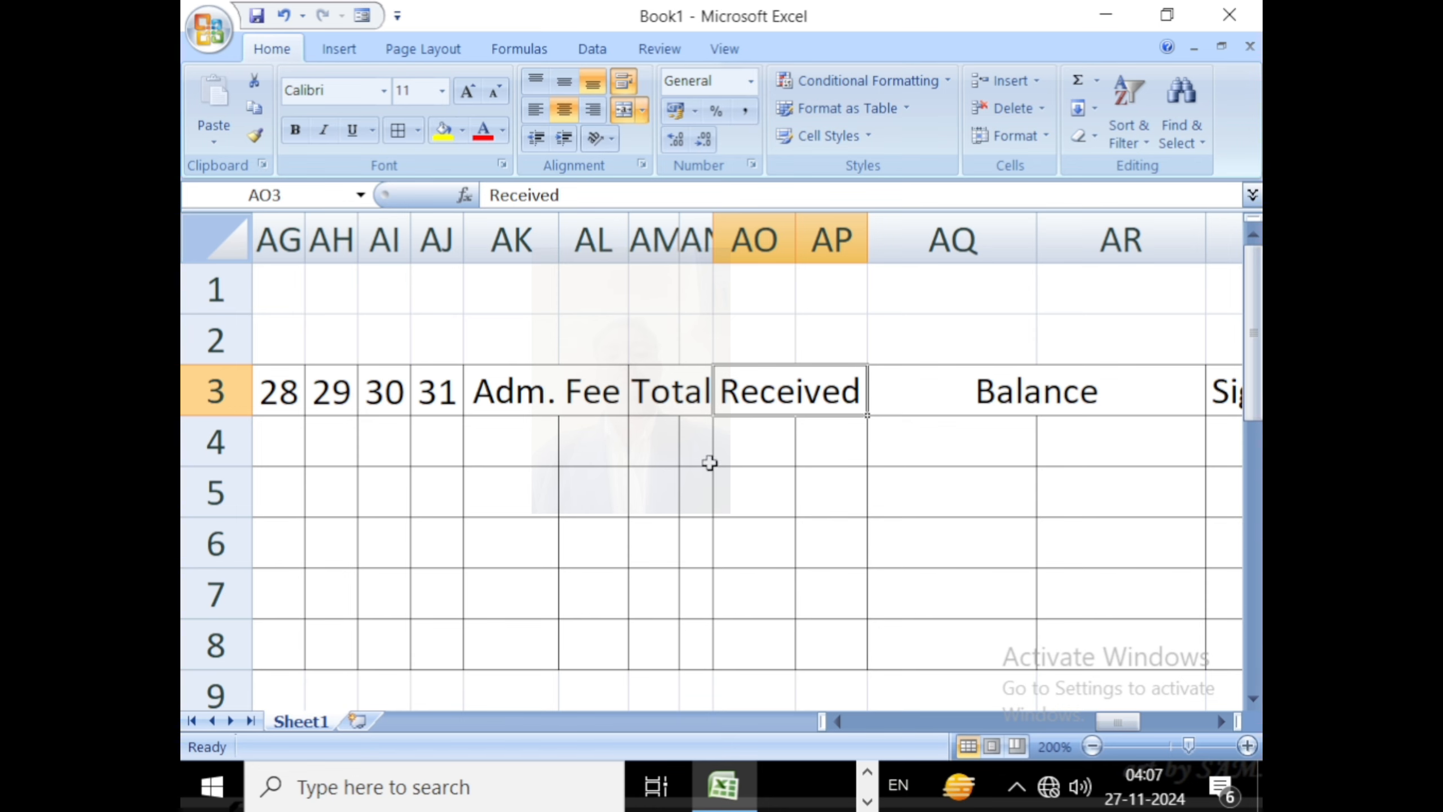
click(834, 479)
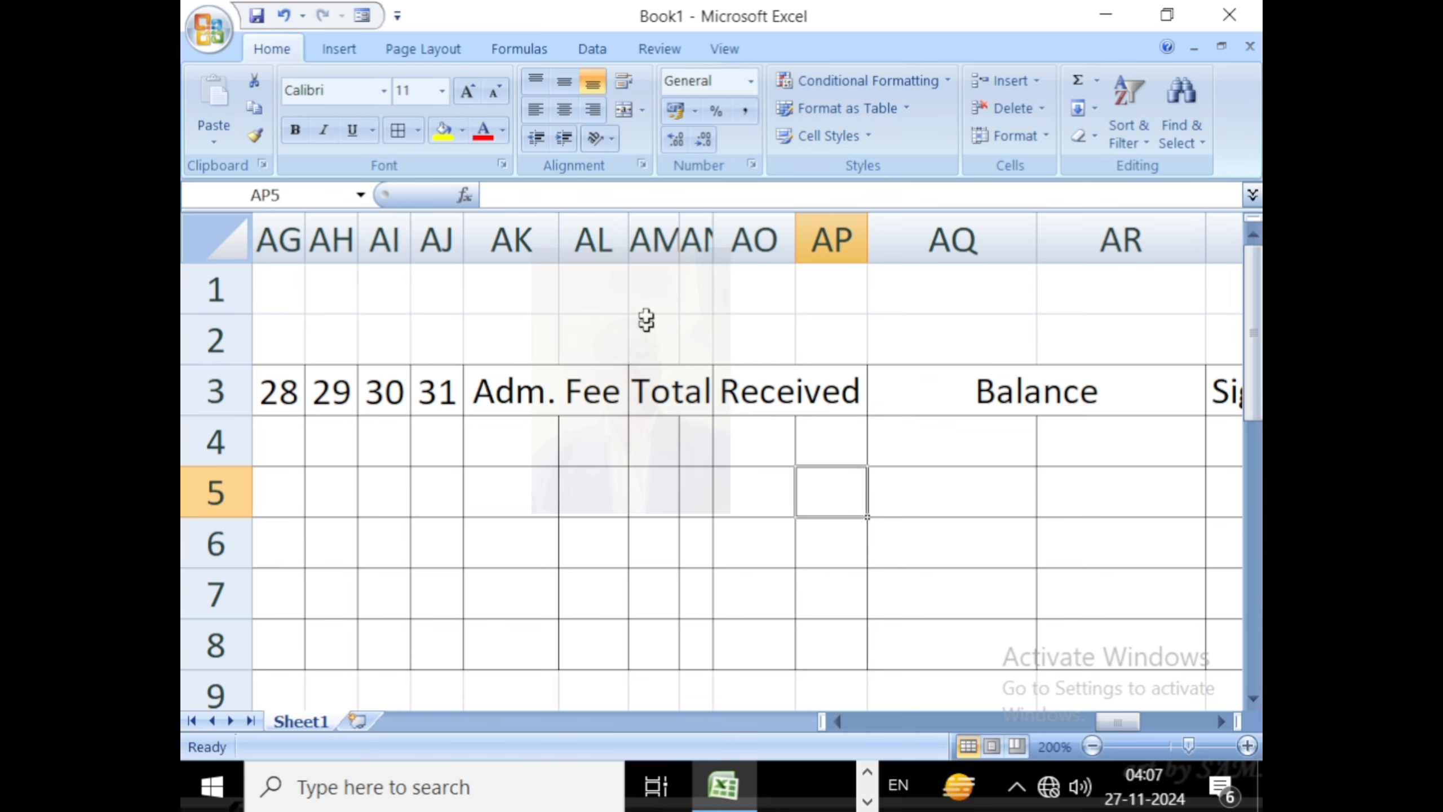
click(790, 402)
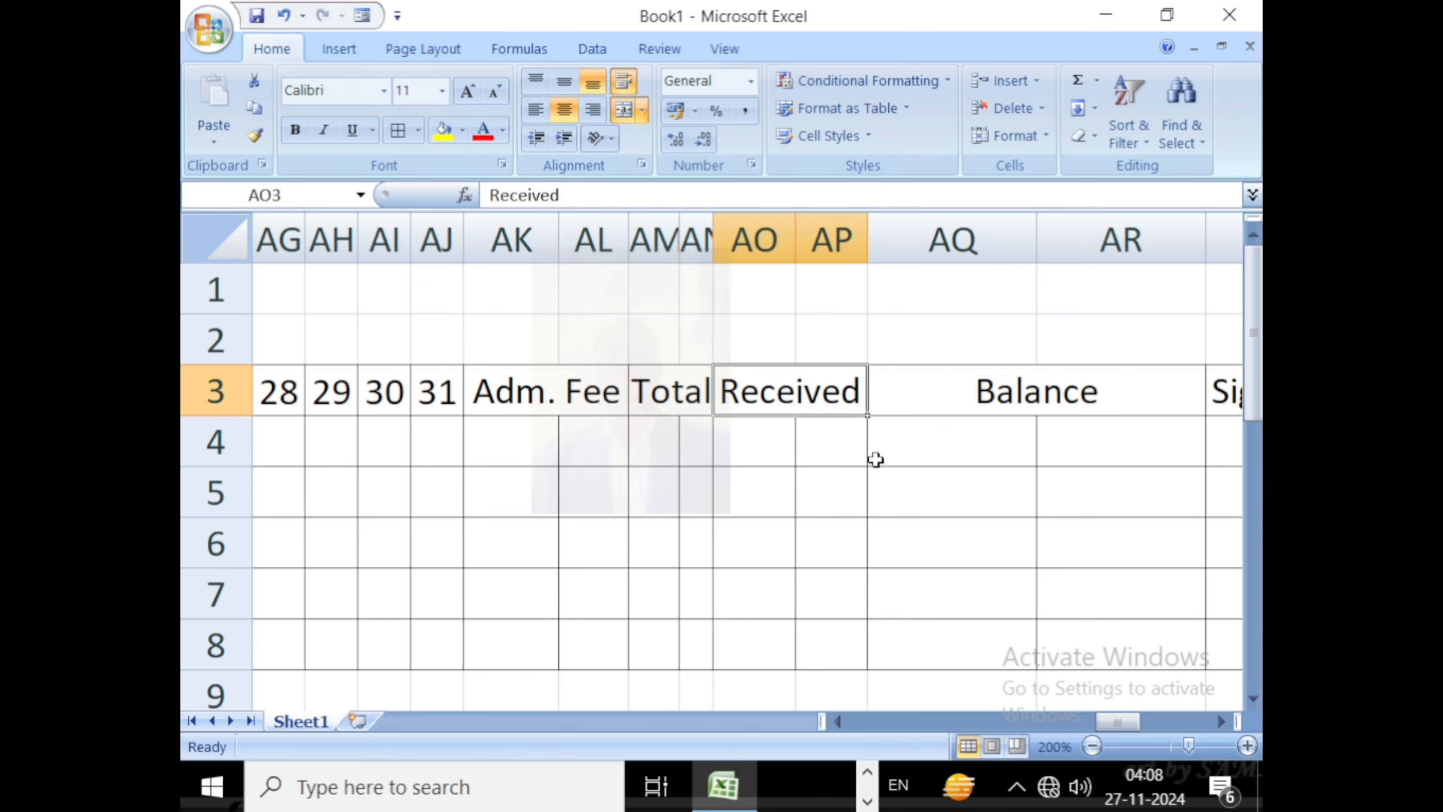
Try splitting the Received heading into "Recei" and "ved" with a line break, making row 3 taller and column AP slightly wider
double_click(818, 398)
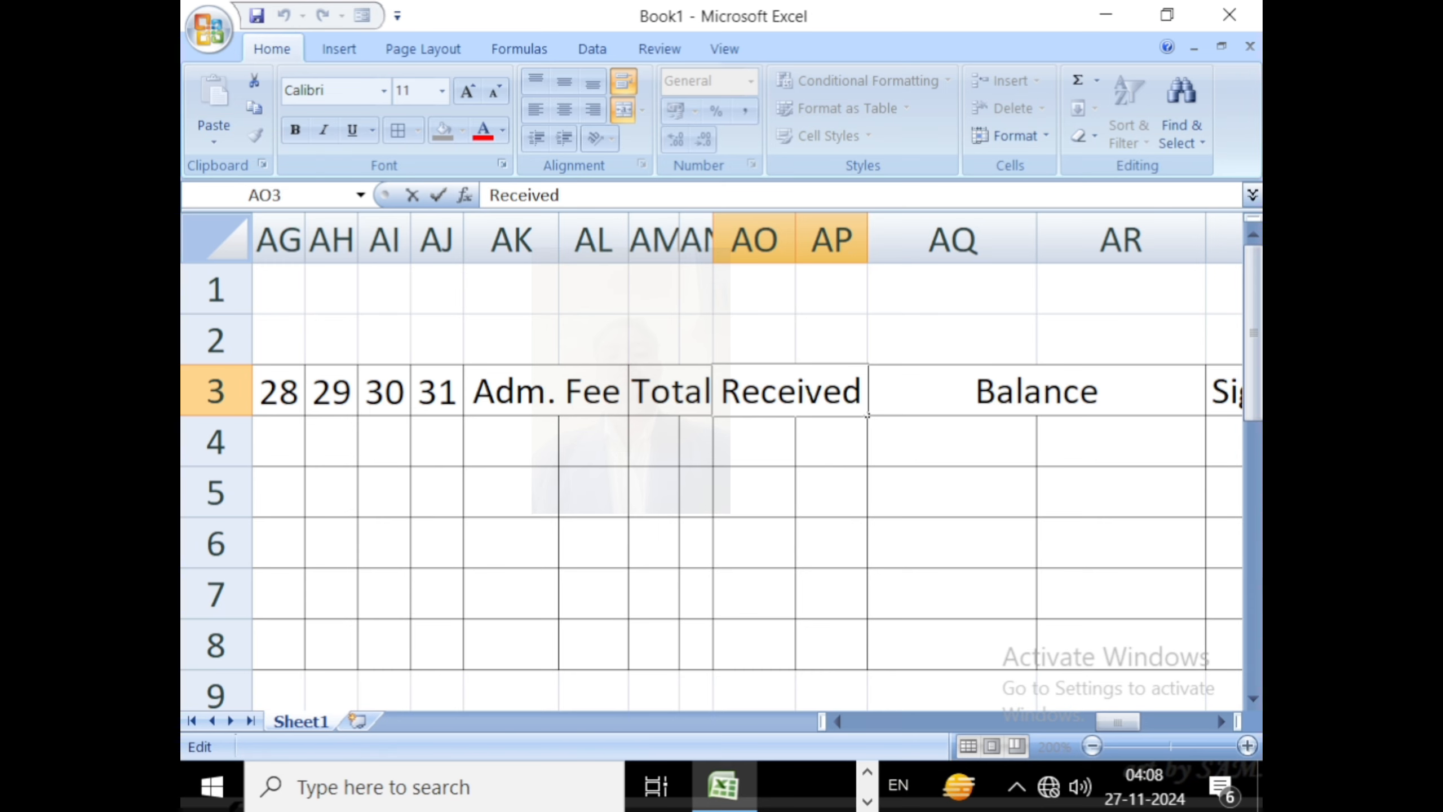
key(alt+Return)
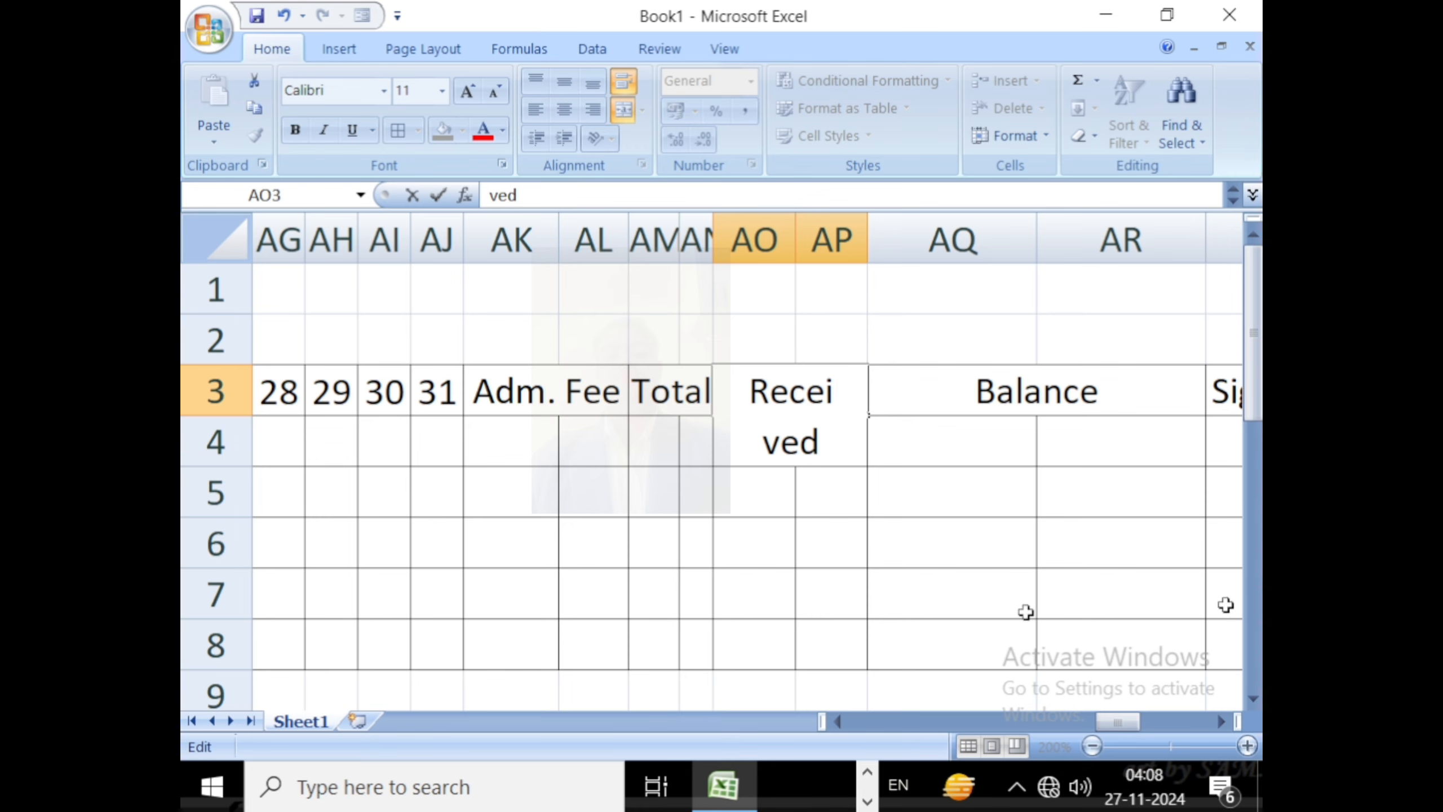
click(917, 494)
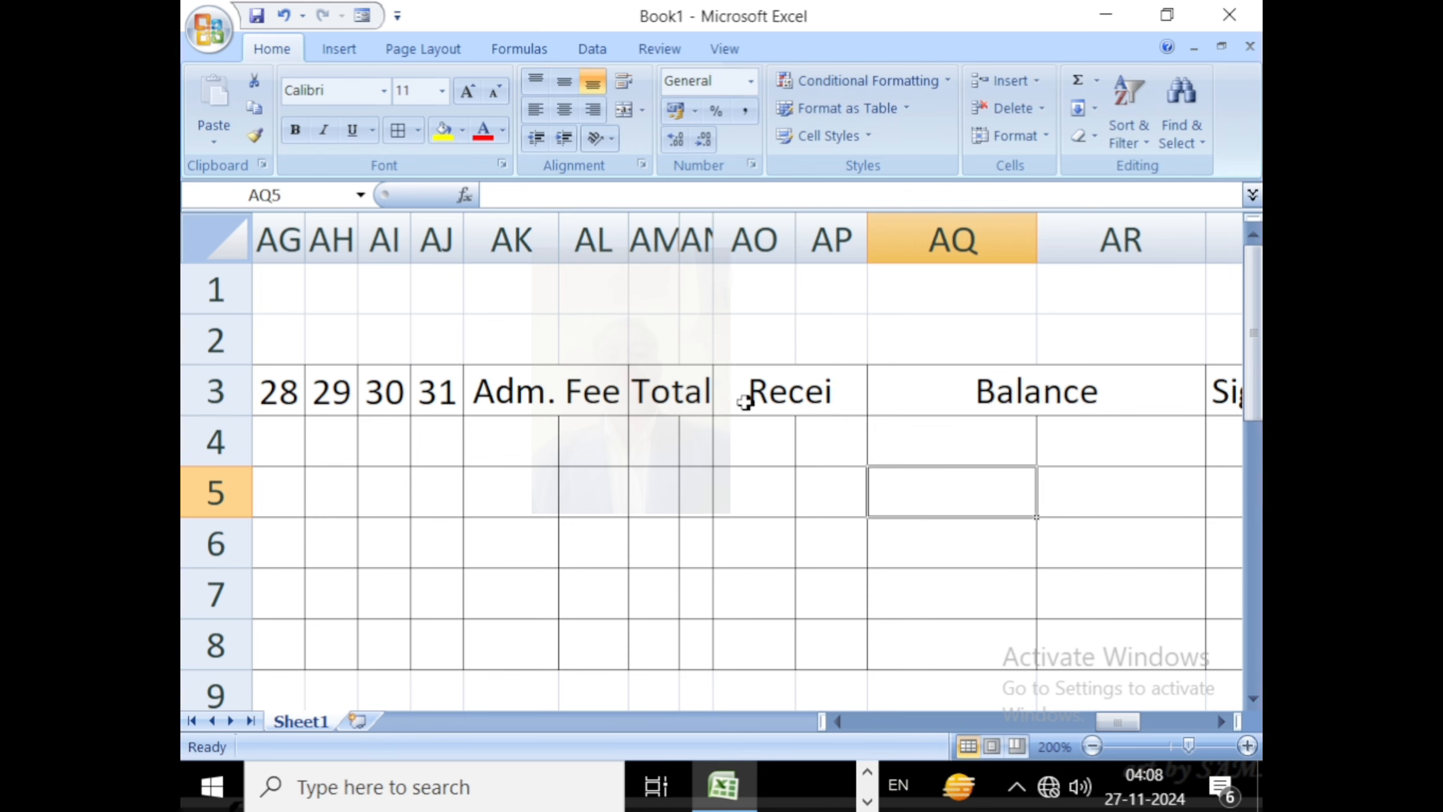
drag(232, 414, 233, 444)
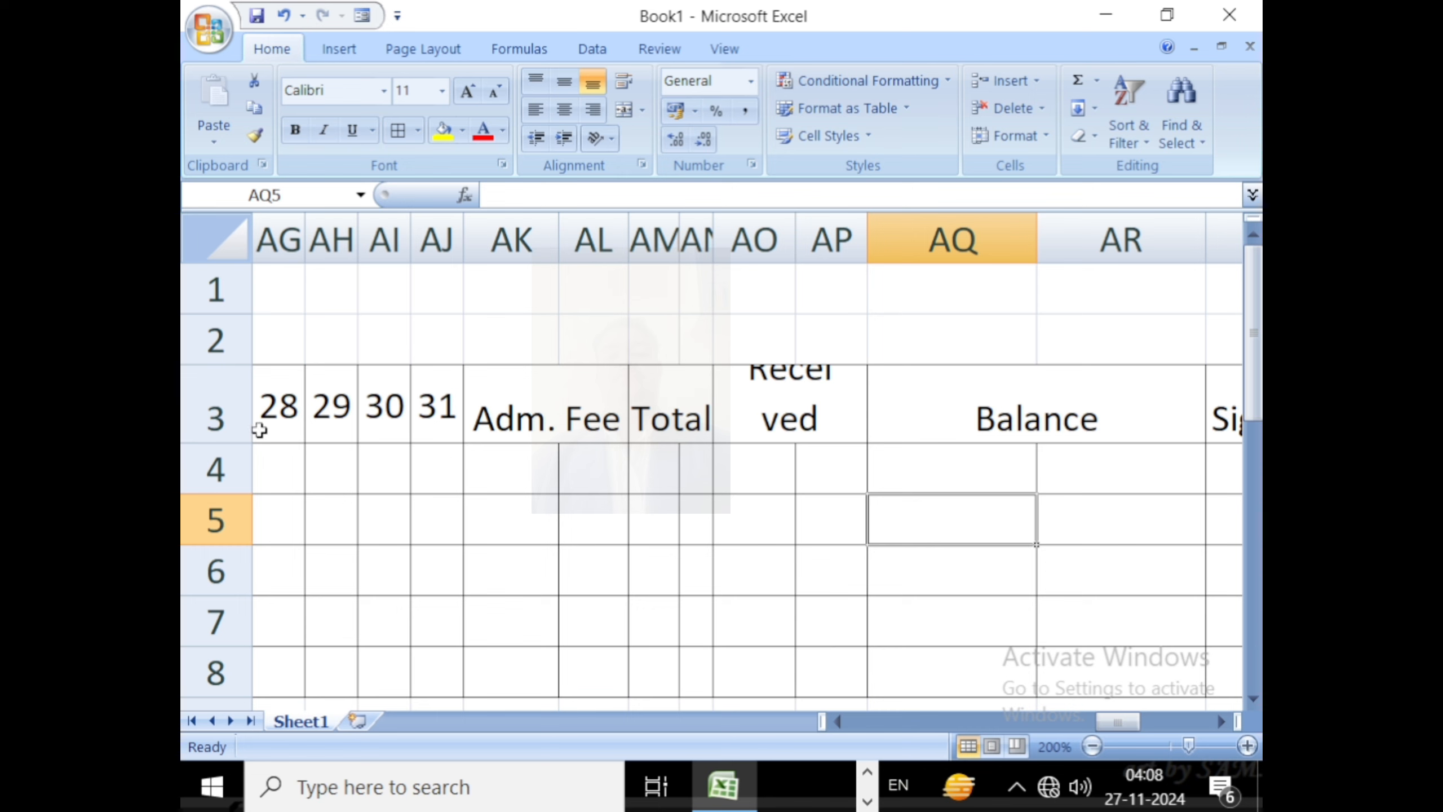
drag(236, 443, 239, 454)
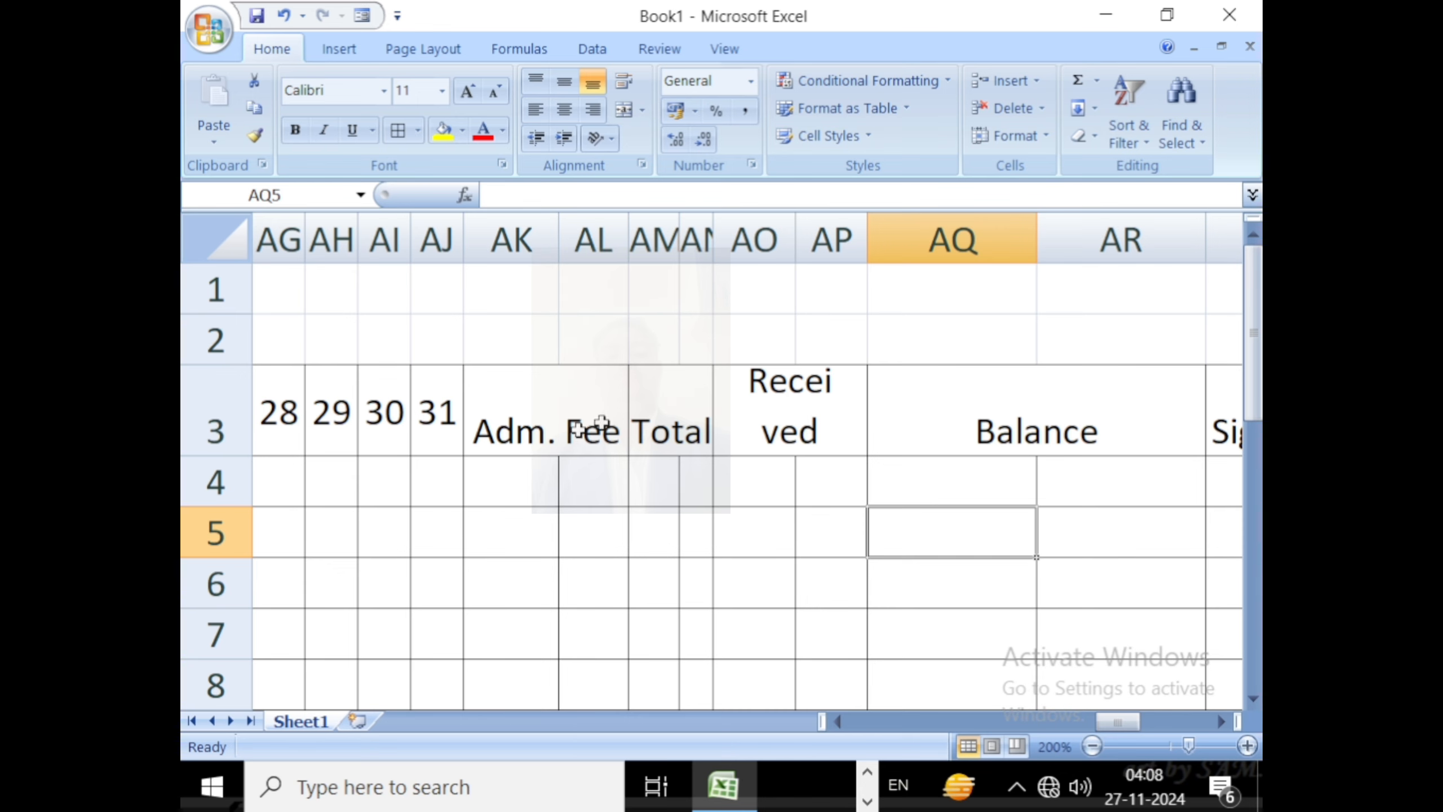
drag(866, 242, 879, 242)
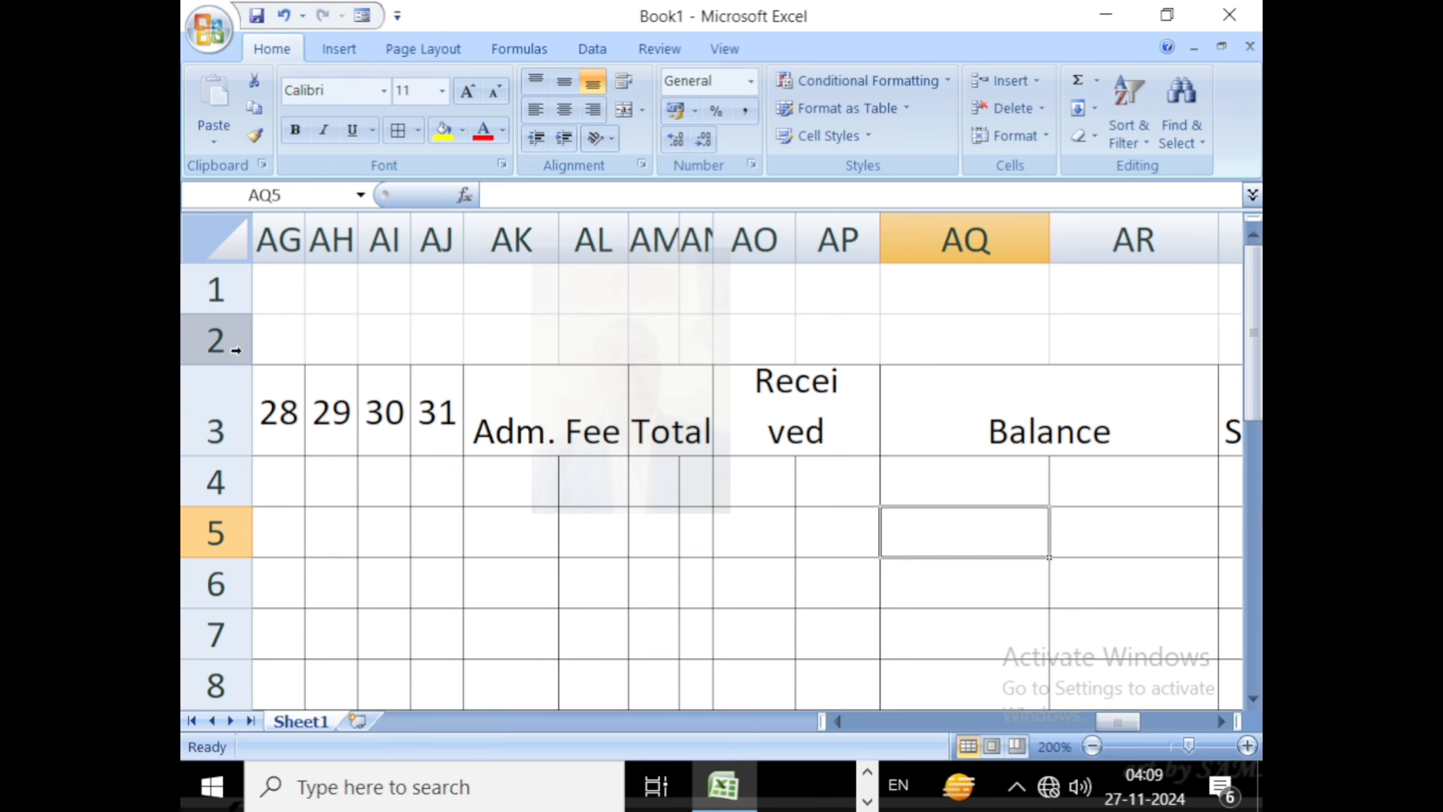
Undo the column AP widening, the row 3 height changes and the line break in the Received heading
click(284, 15)
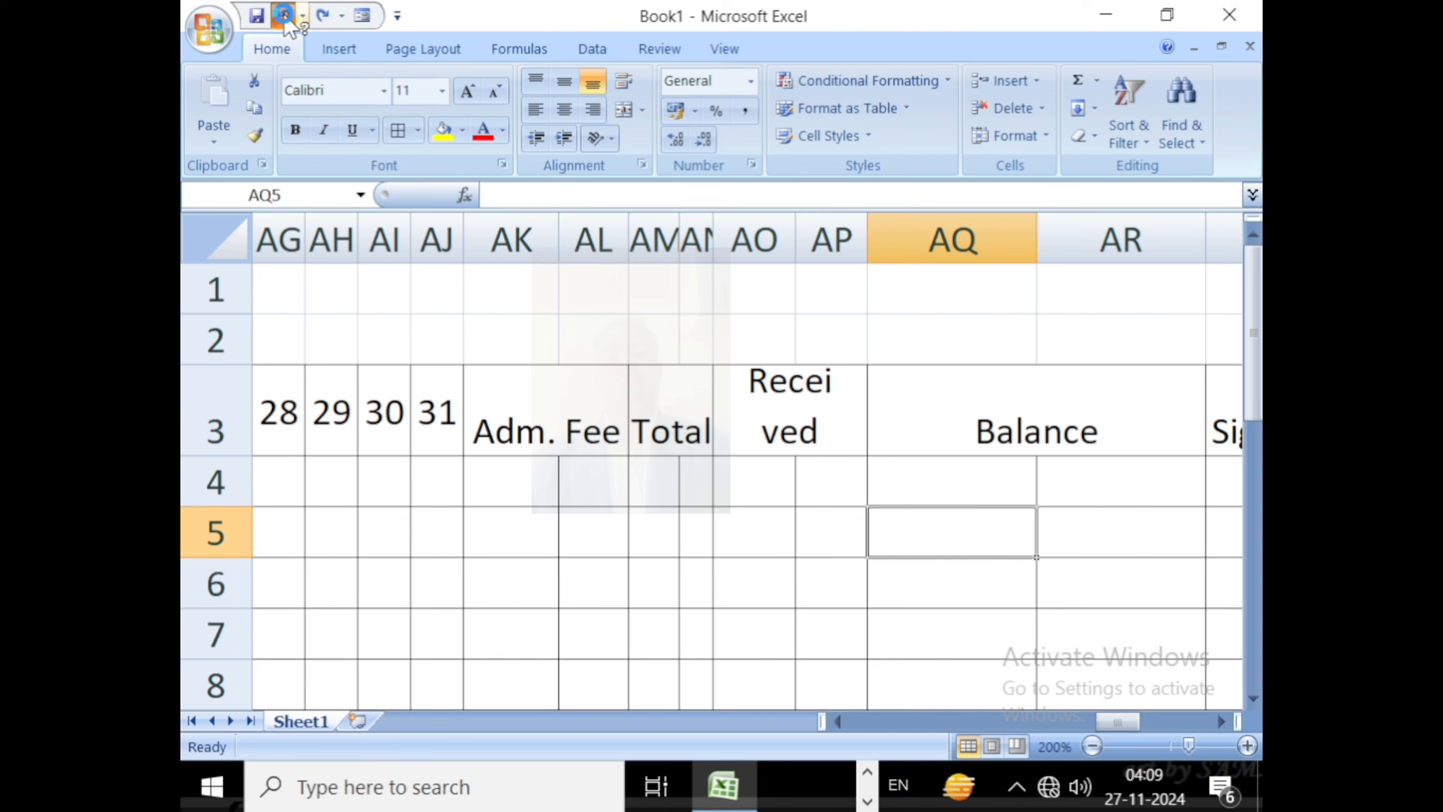
click(284, 16)
click(284, 16)
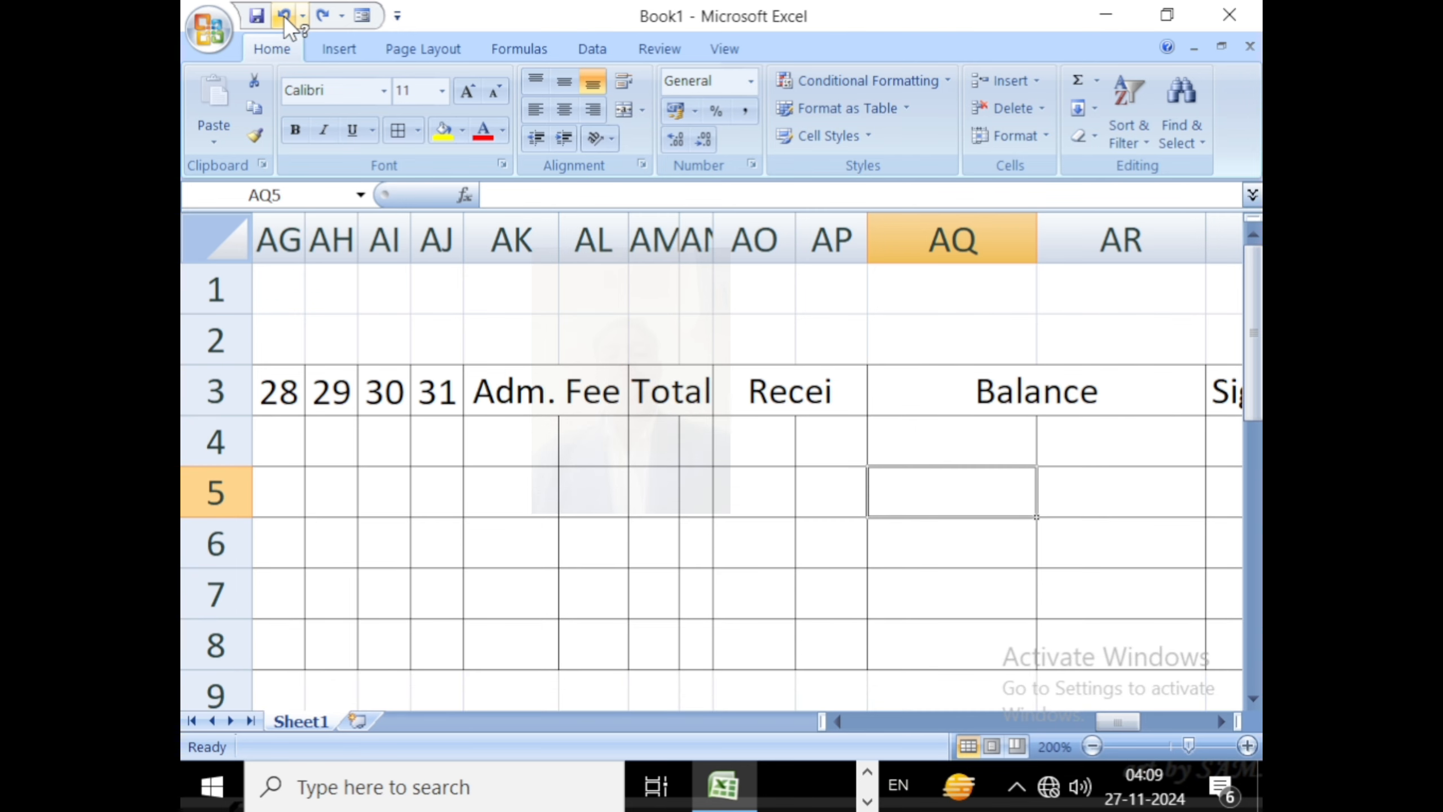
click(284, 16)
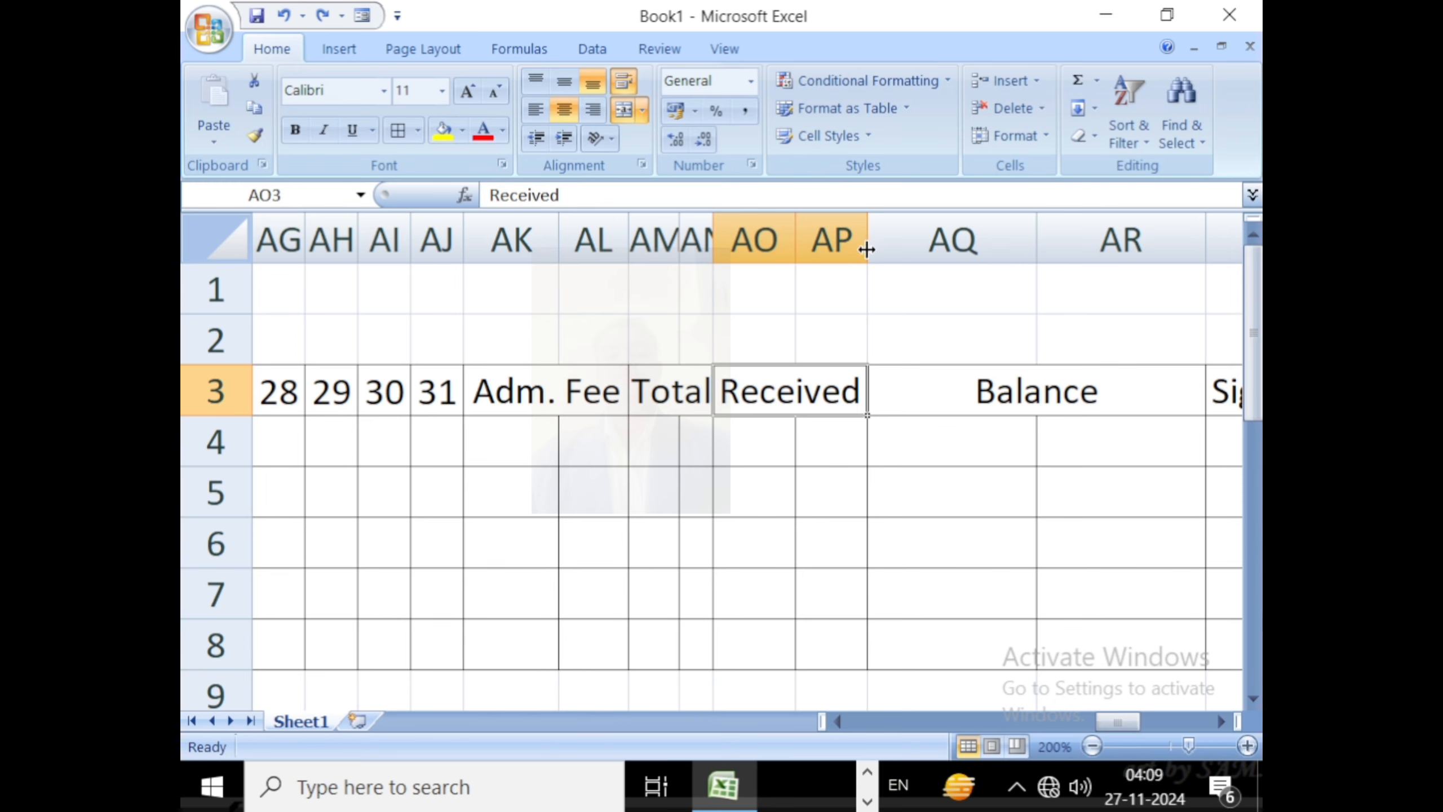
Widen column AP very slightly for the Received heading, and select the merged Balance heading
drag(866, 248, 869, 248)
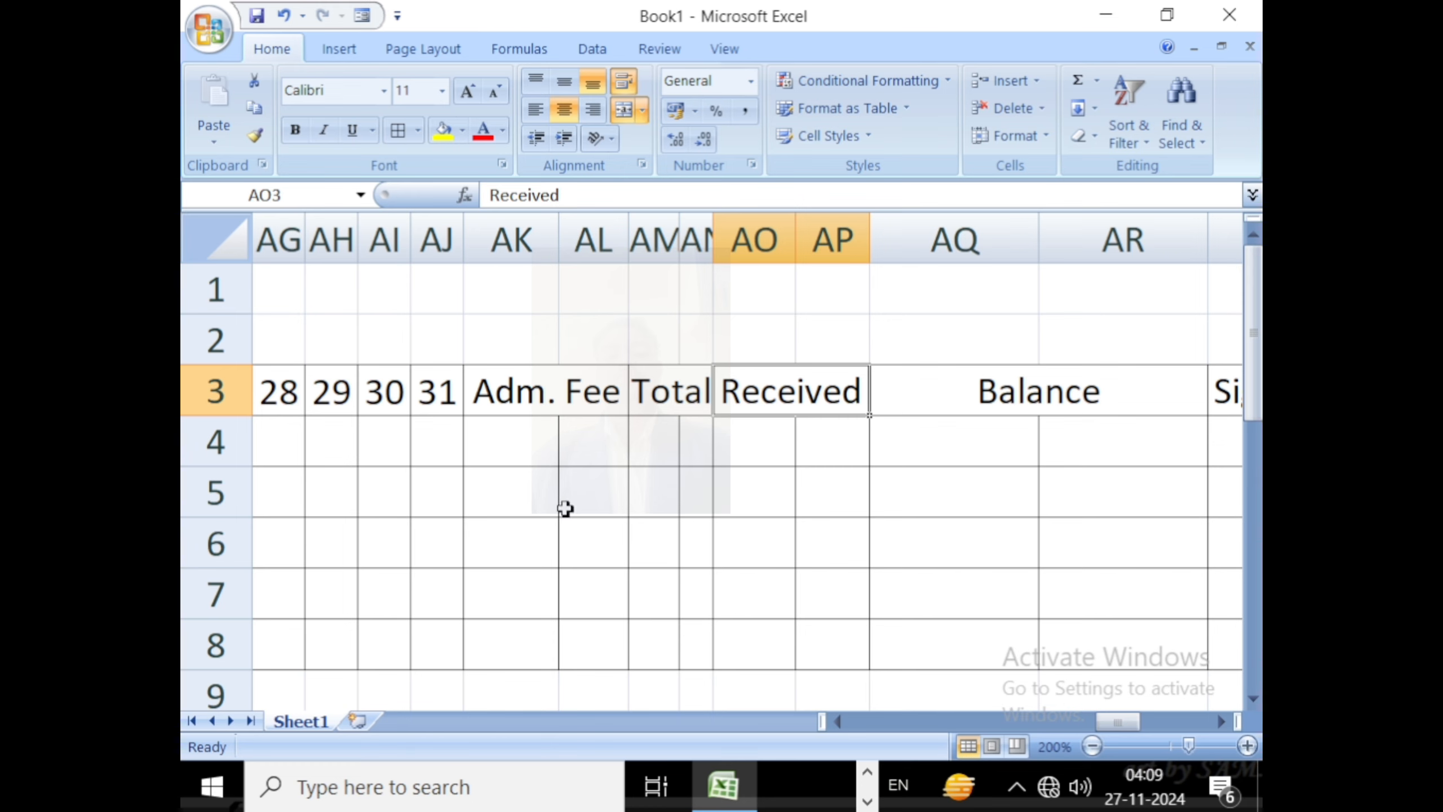
click(1025, 398)
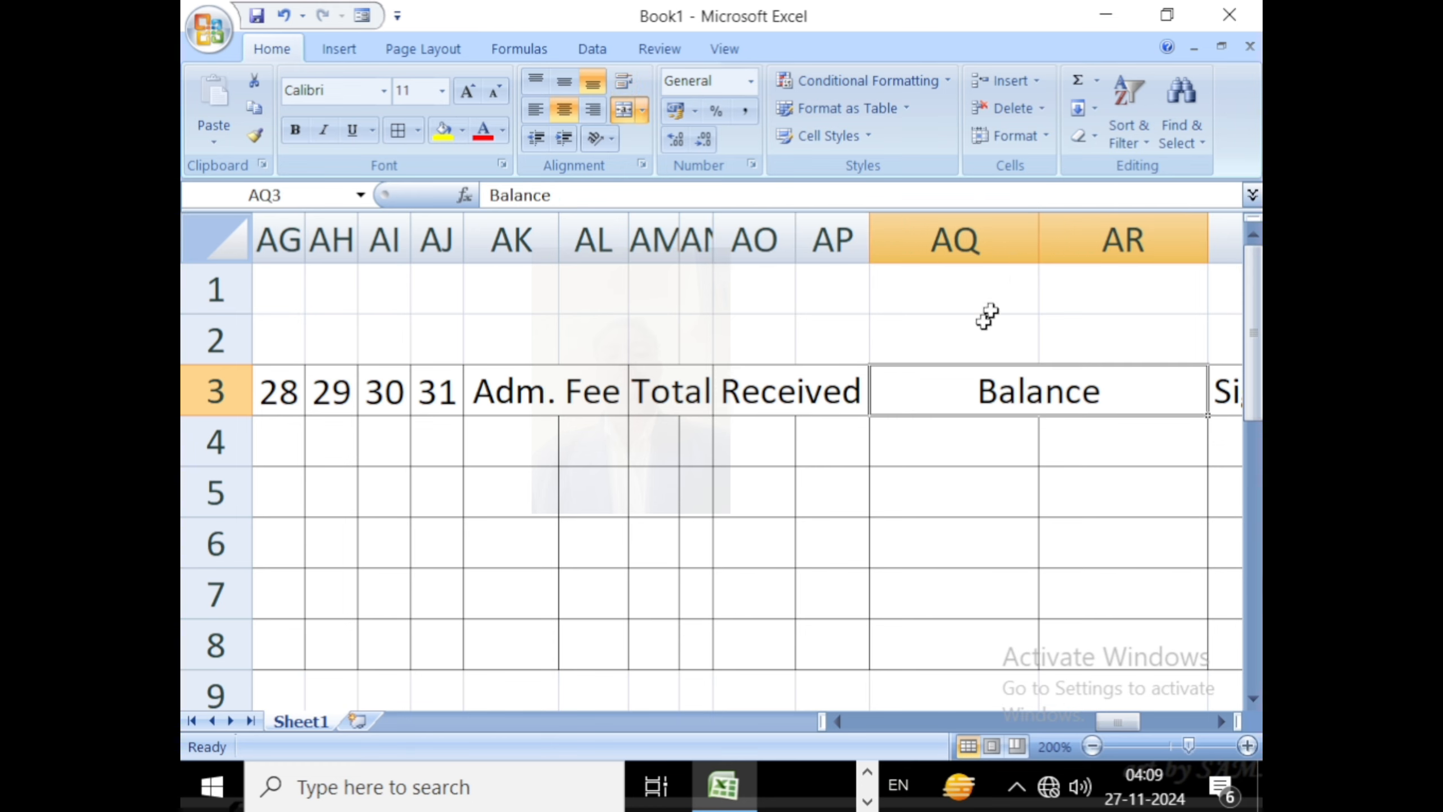
Narrow columns AQ and AR until the merged Balance heading just fits across them
drag(1041, 249, 979, 254)
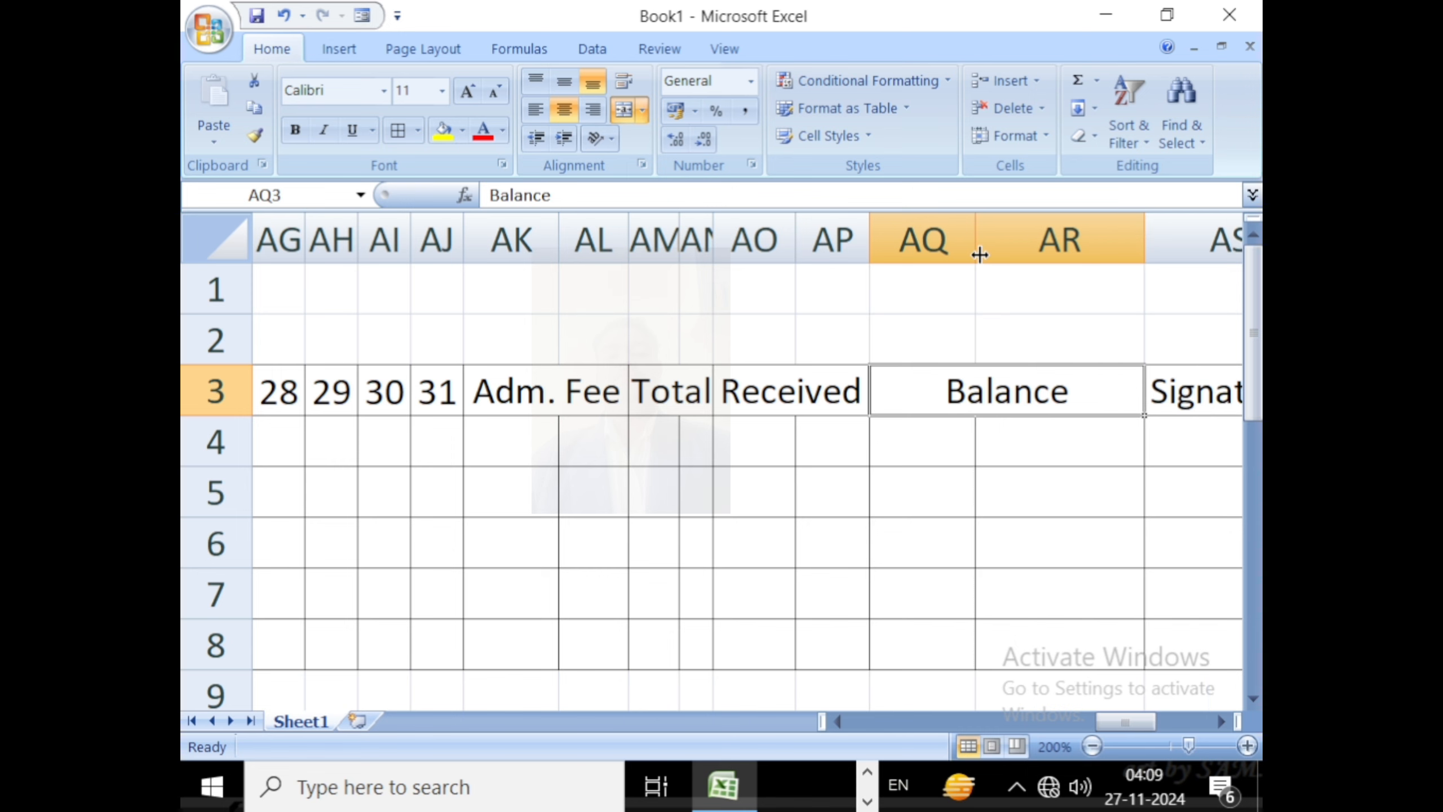
drag(1142, 244, 1007, 236)
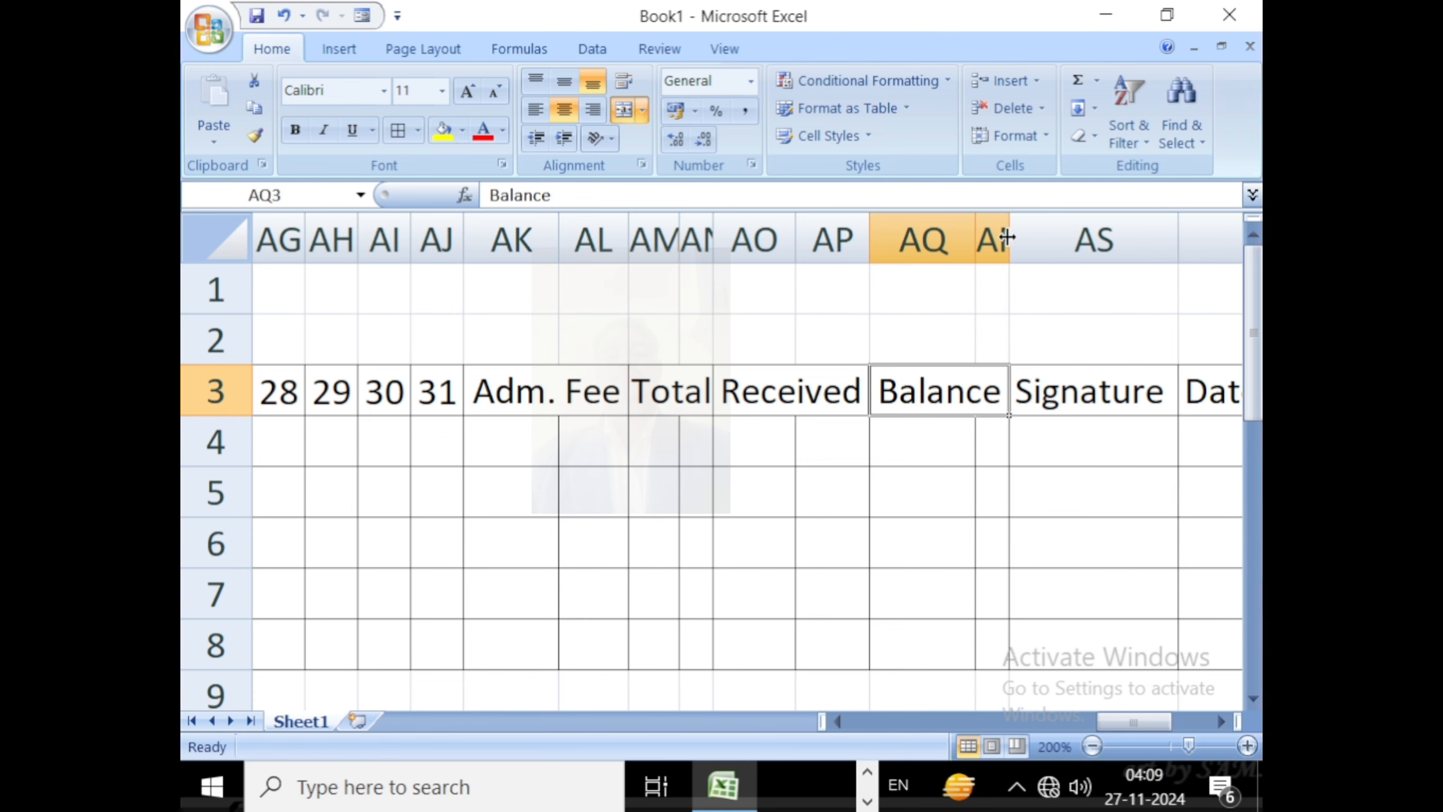
click(517, 399)
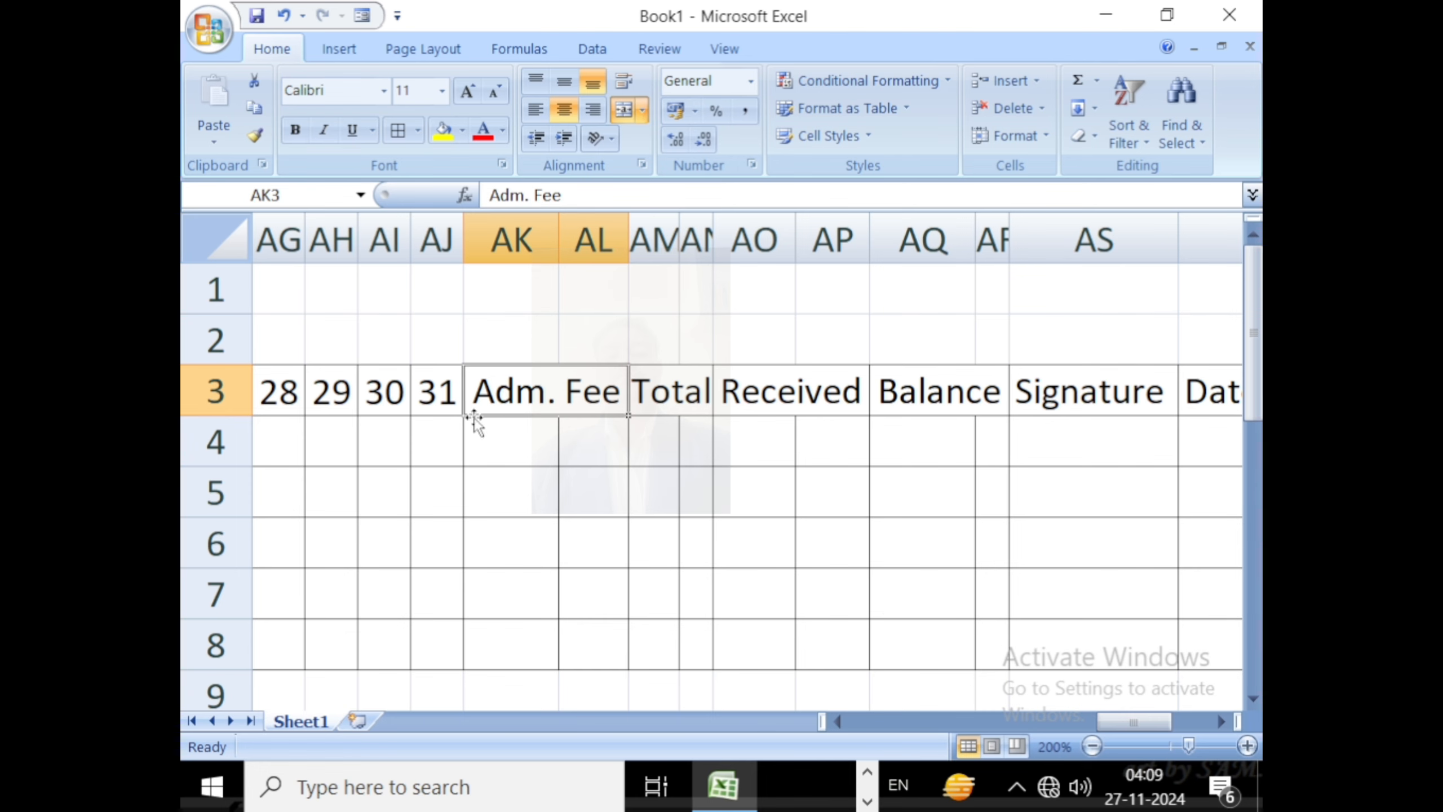
Narrow columns AT and AU to fit the Date and Remark headings
click(1217, 720)
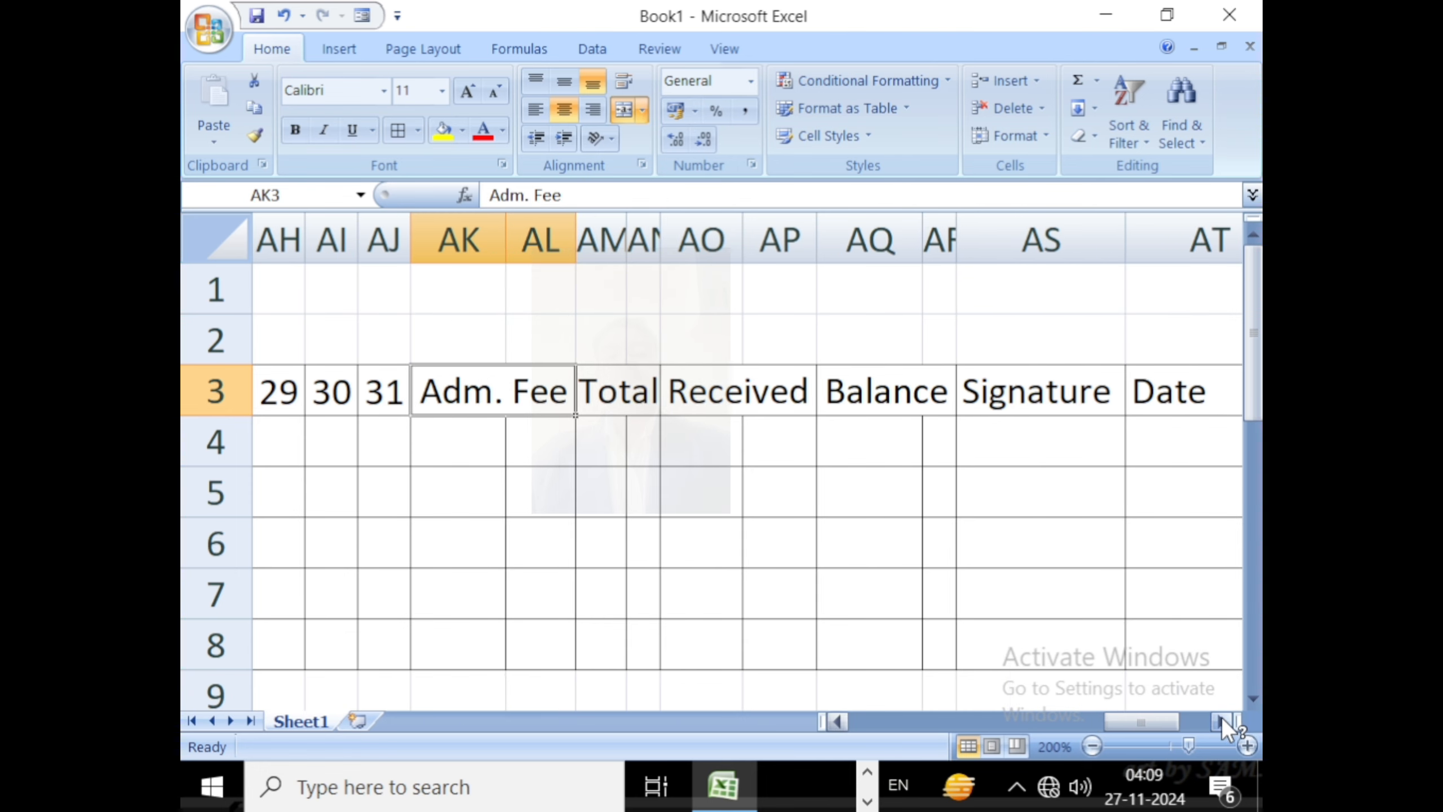
click(1217, 720)
click(1218, 721)
click(1218, 720)
click(1218, 721)
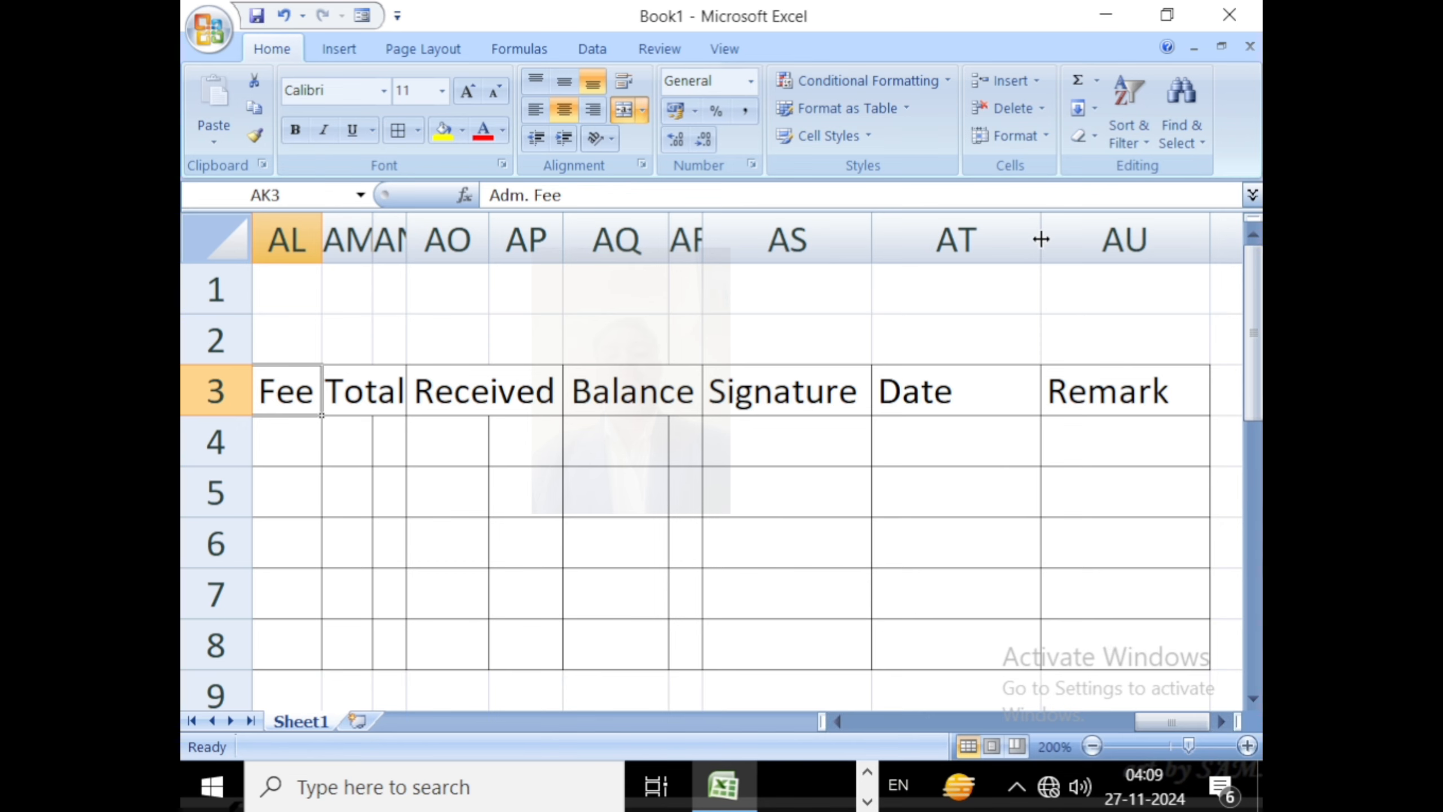
drag(1040, 239, 957, 235)
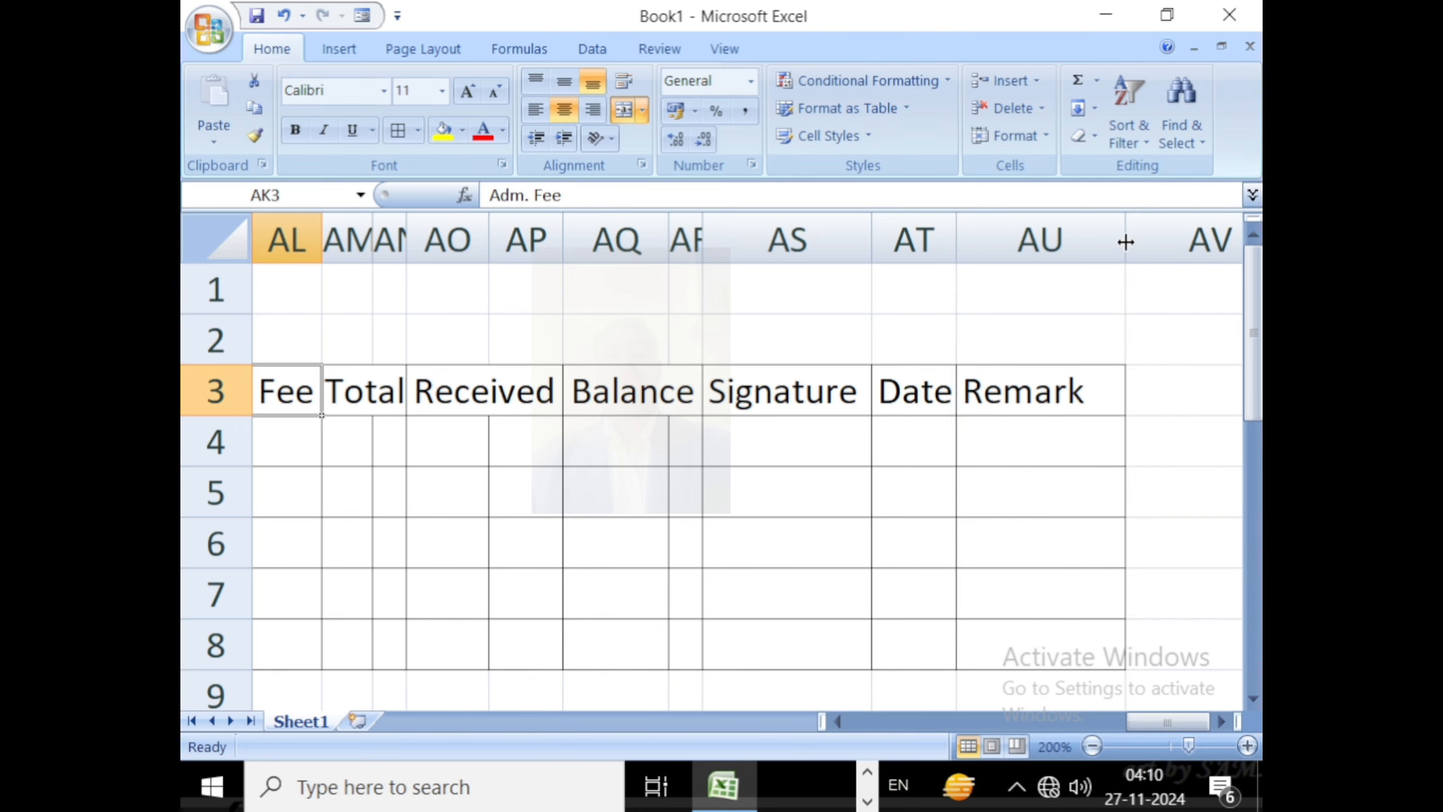
drag(1125, 242, 1085, 239)
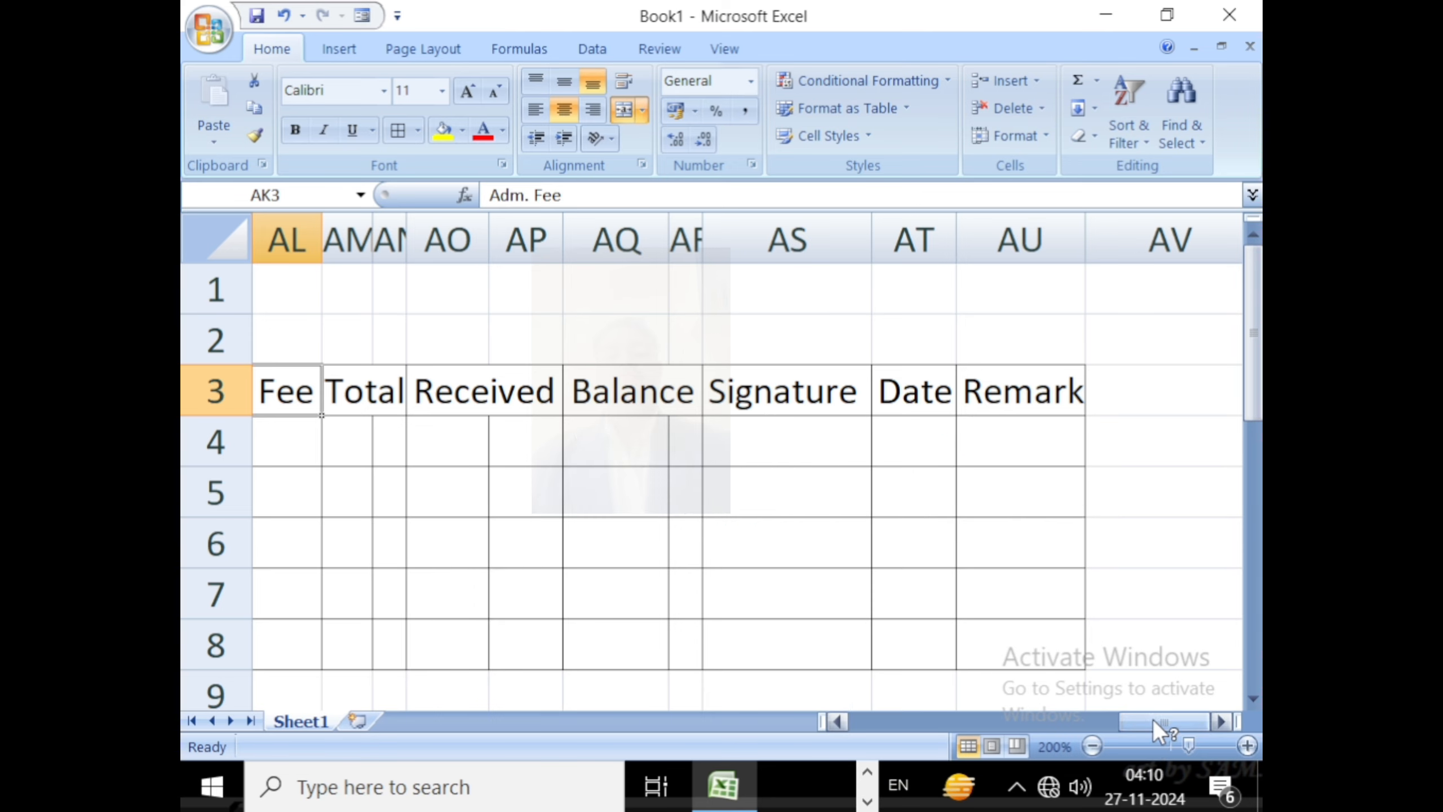
Return to the start of the register and select the whole heading row 3
scroll(1159, 730, left, 2)
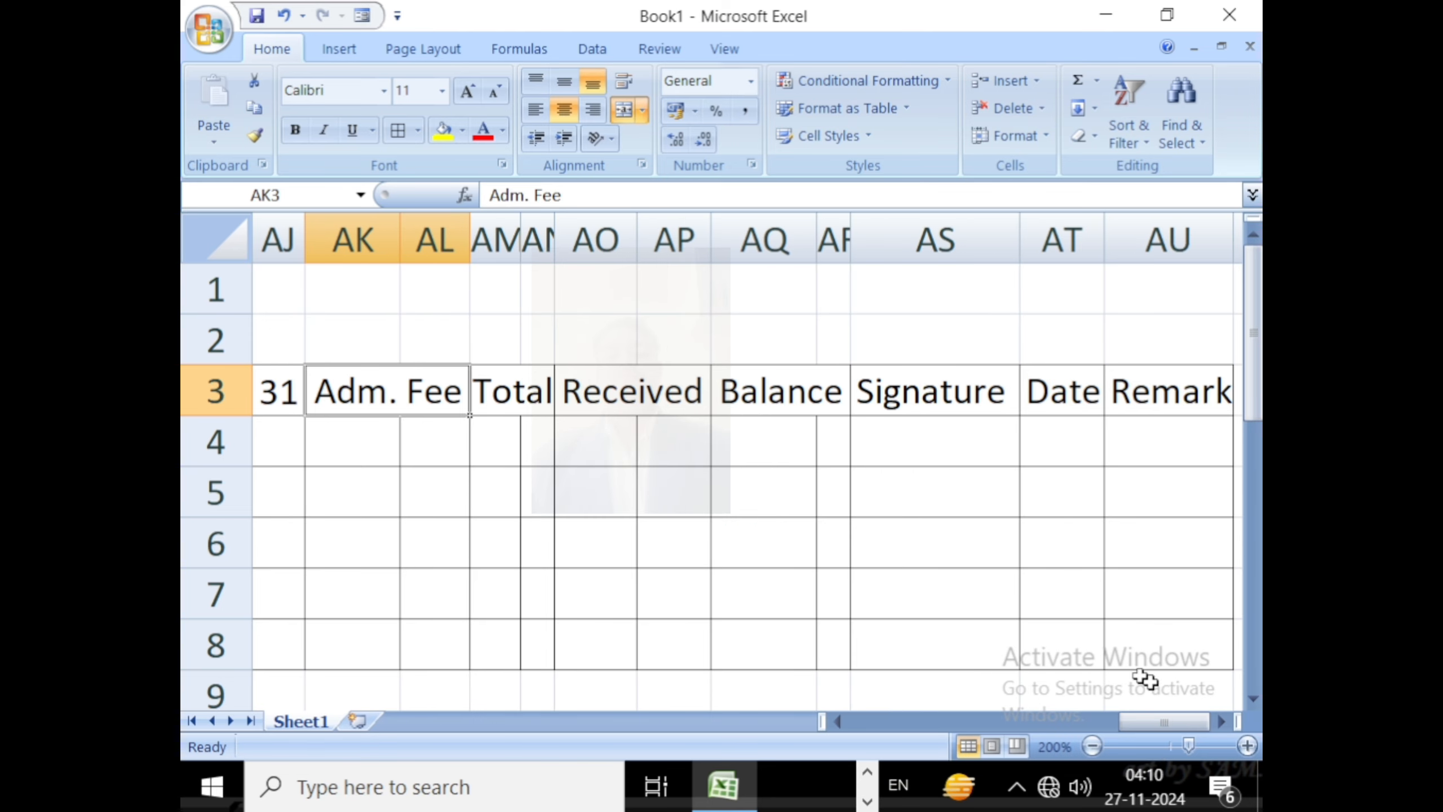
drag(1164, 722, 863, 700)
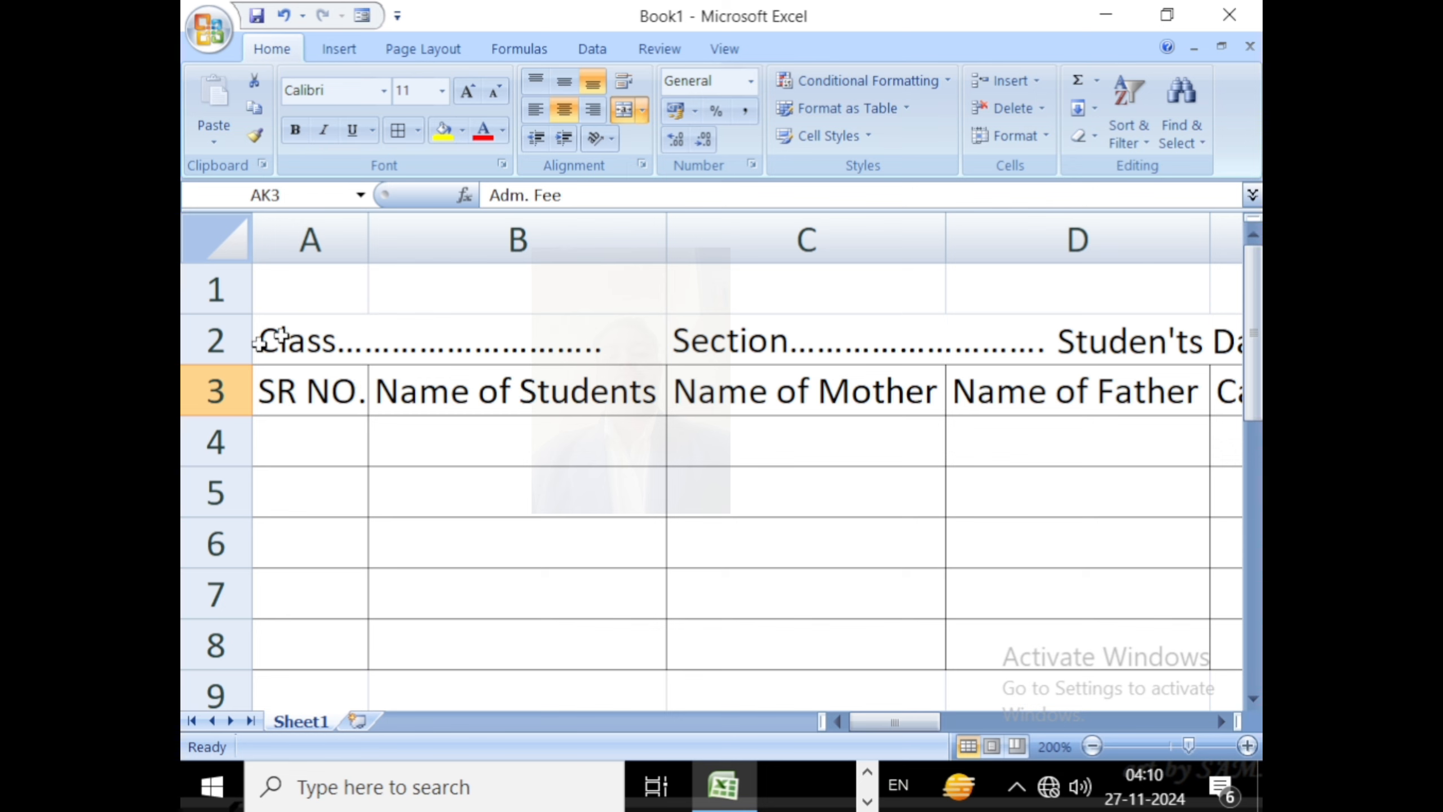
click(215, 393)
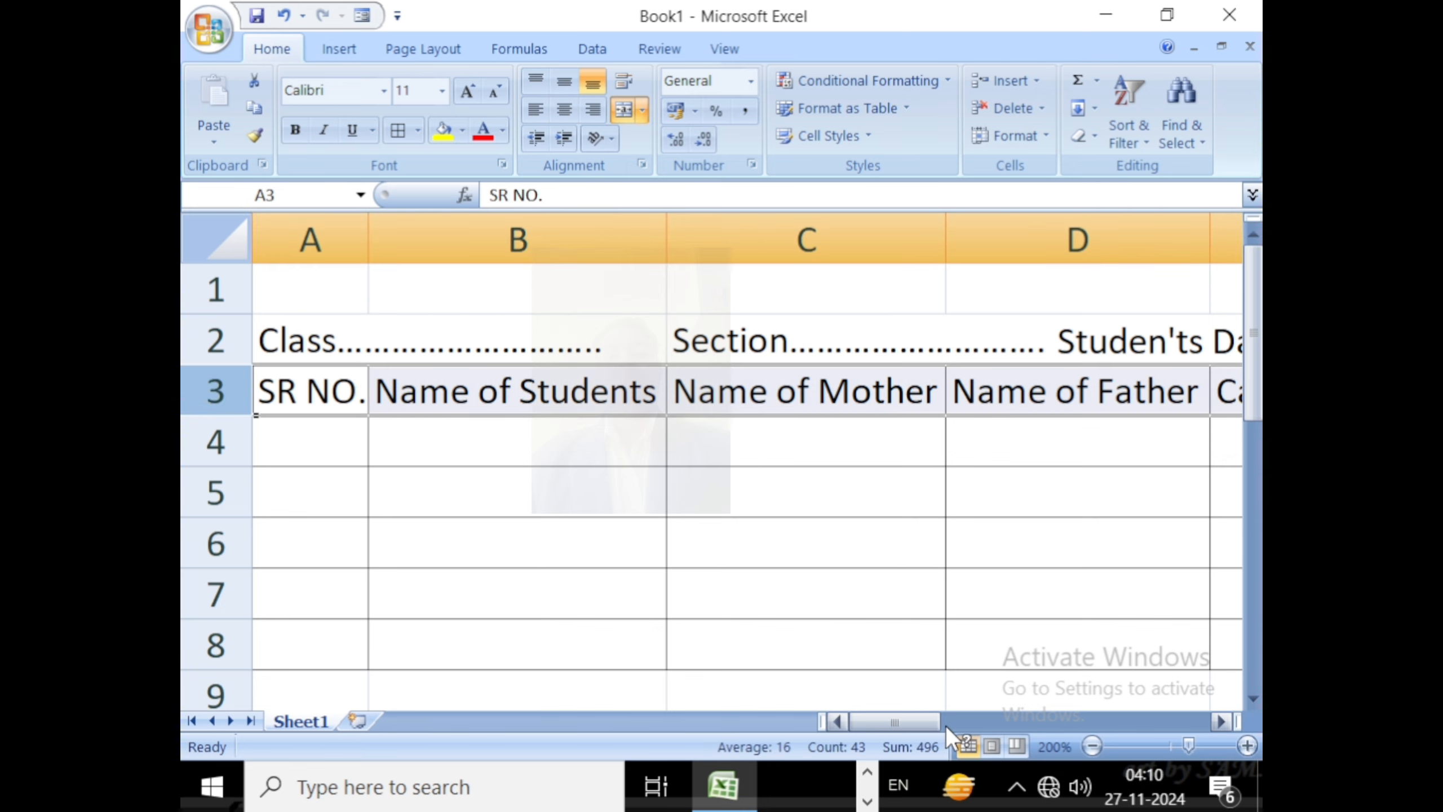